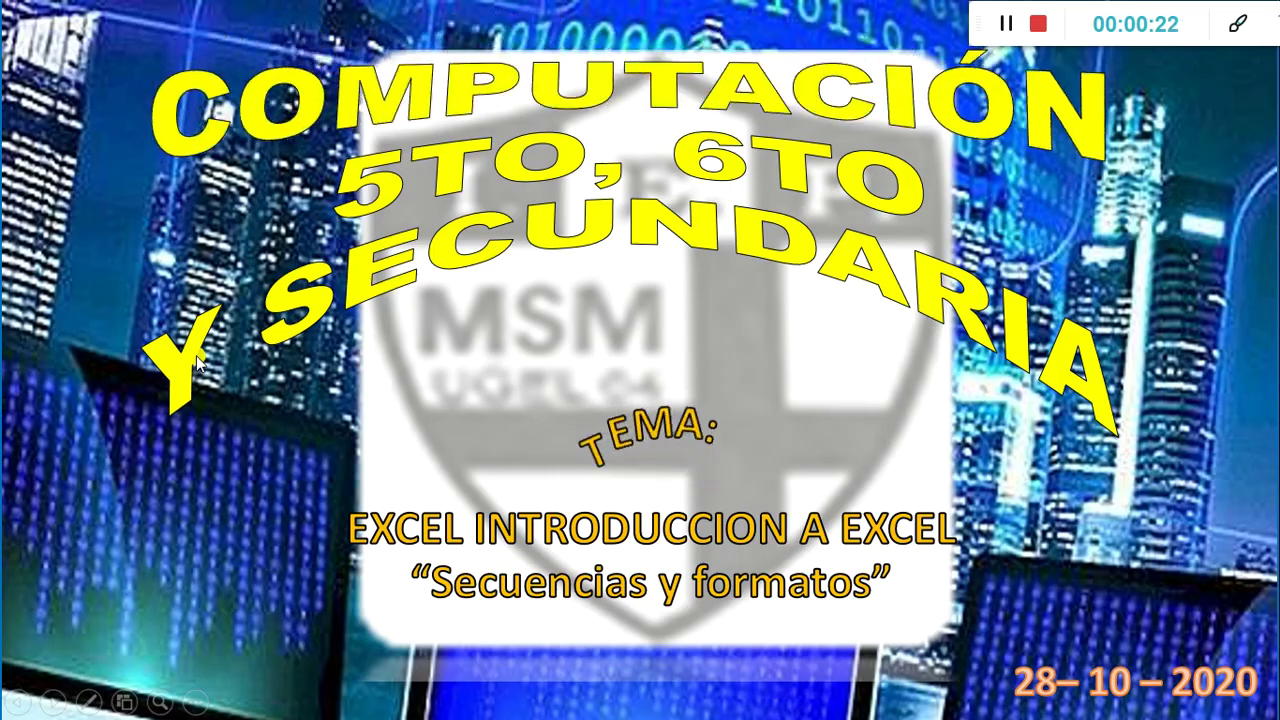
Advance to the slide previewing the coloured 1–80 Excel number grid design.
click(196, 355)
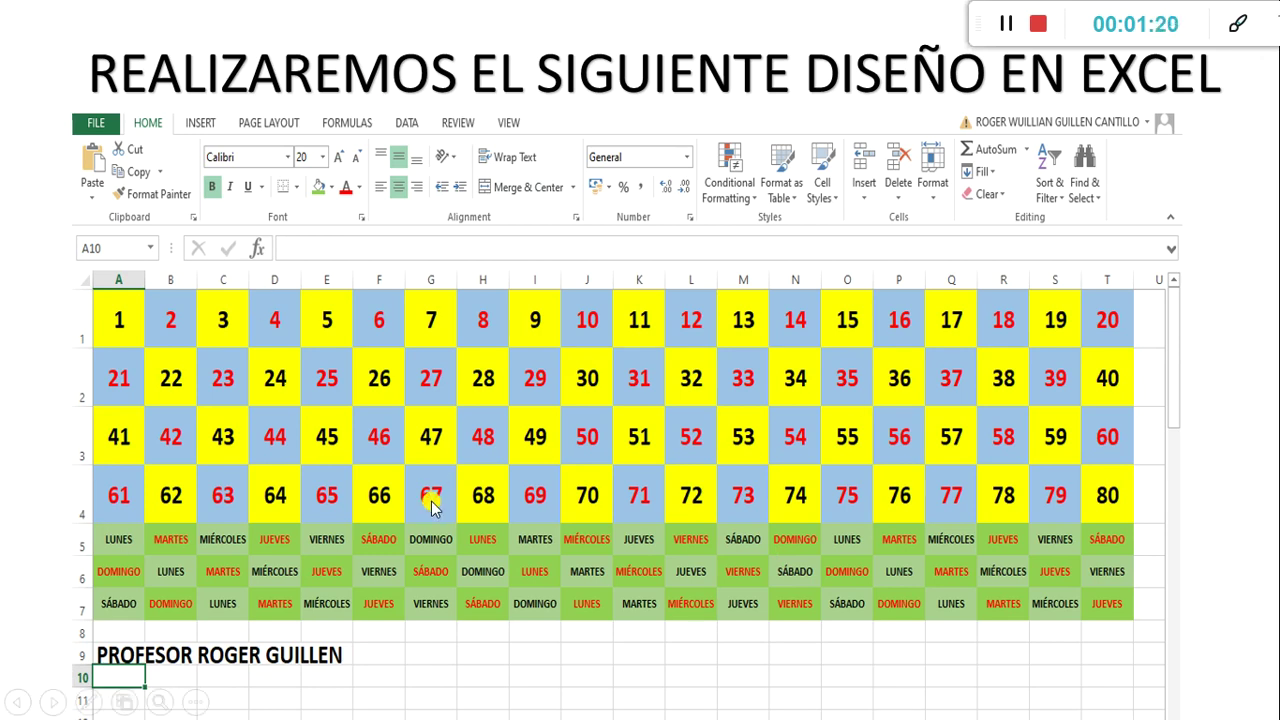
Advance to the 'VAMOS A EXCEL' slide, then switch to Excel's empty Sheet1.
click(424, 377)
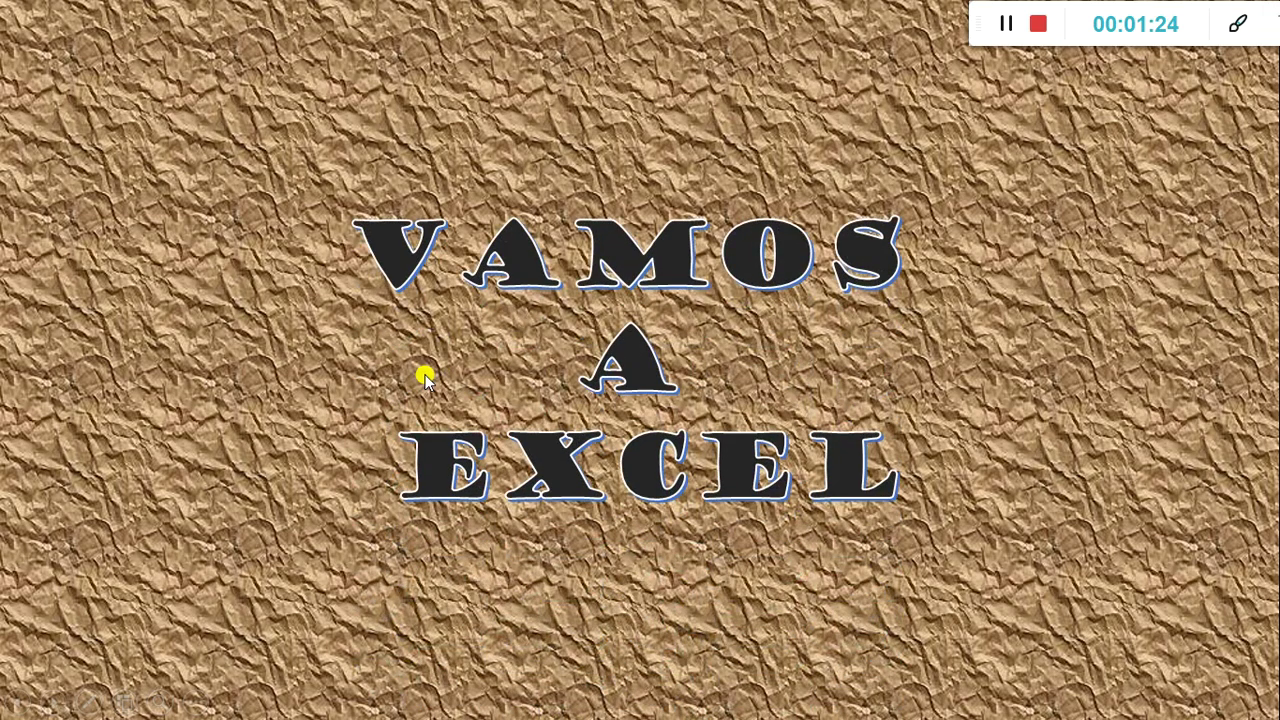
click(1006, 23)
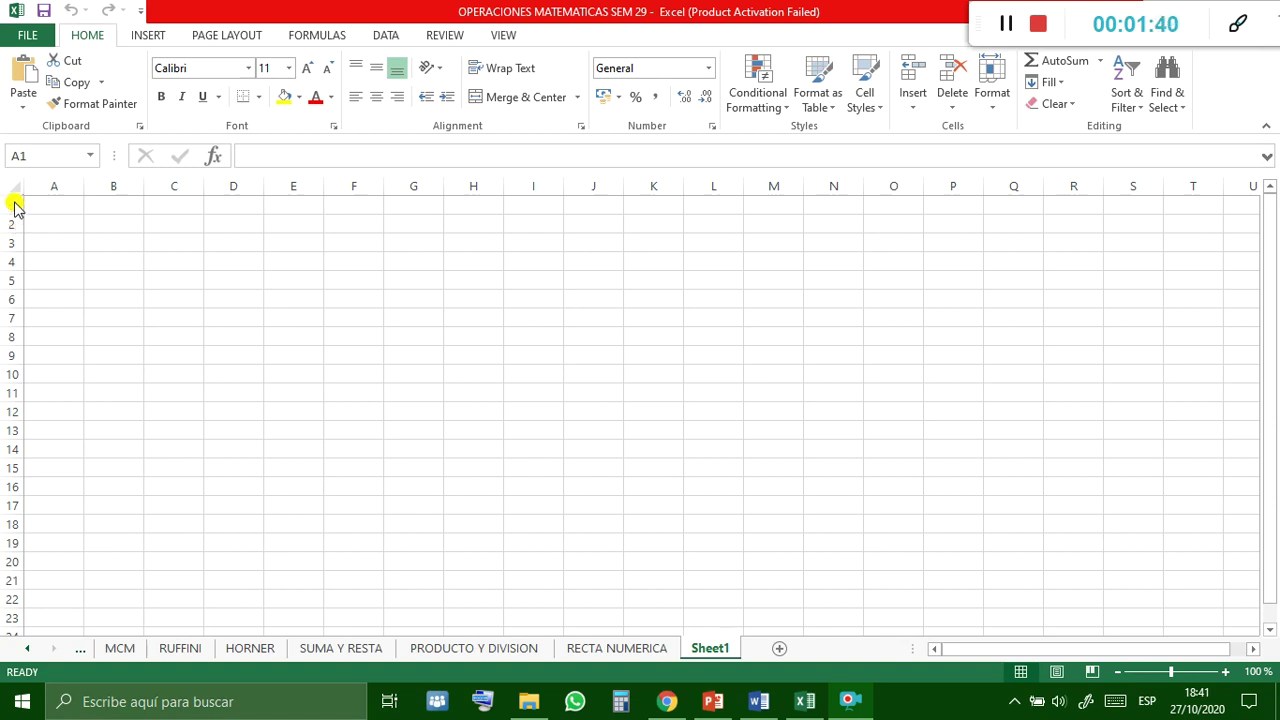
click(9, 204)
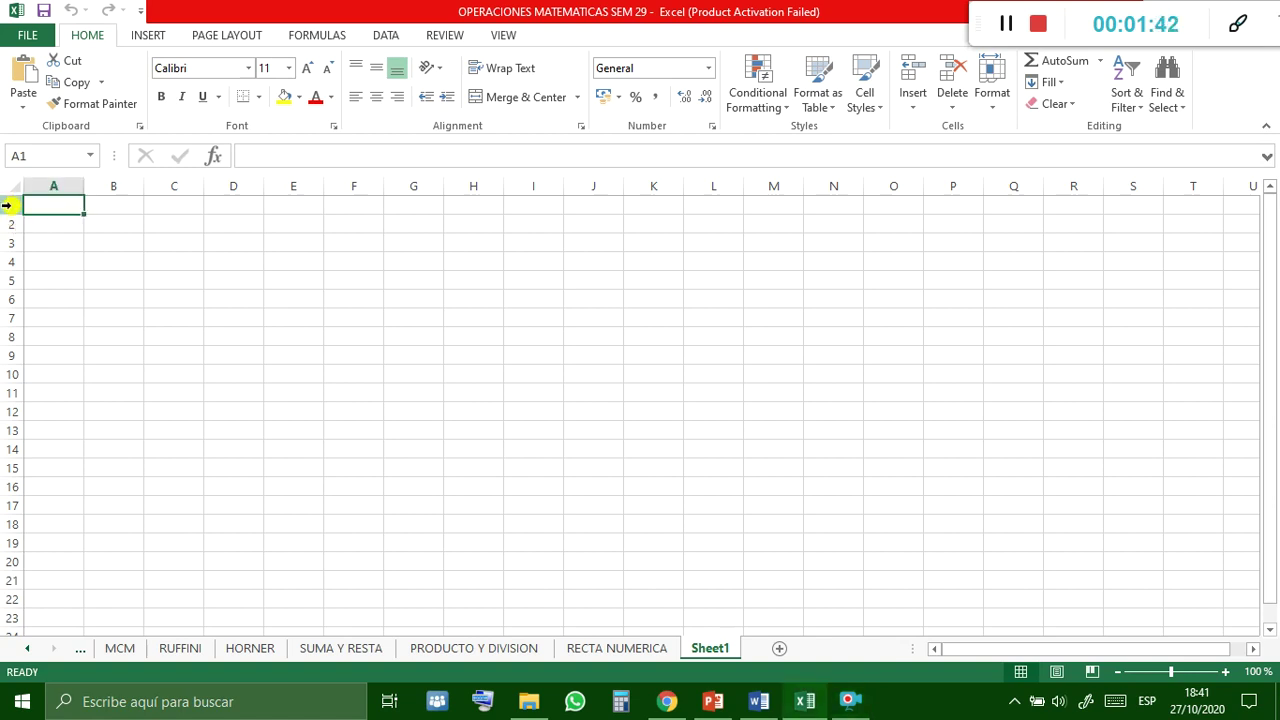
click(7, 204)
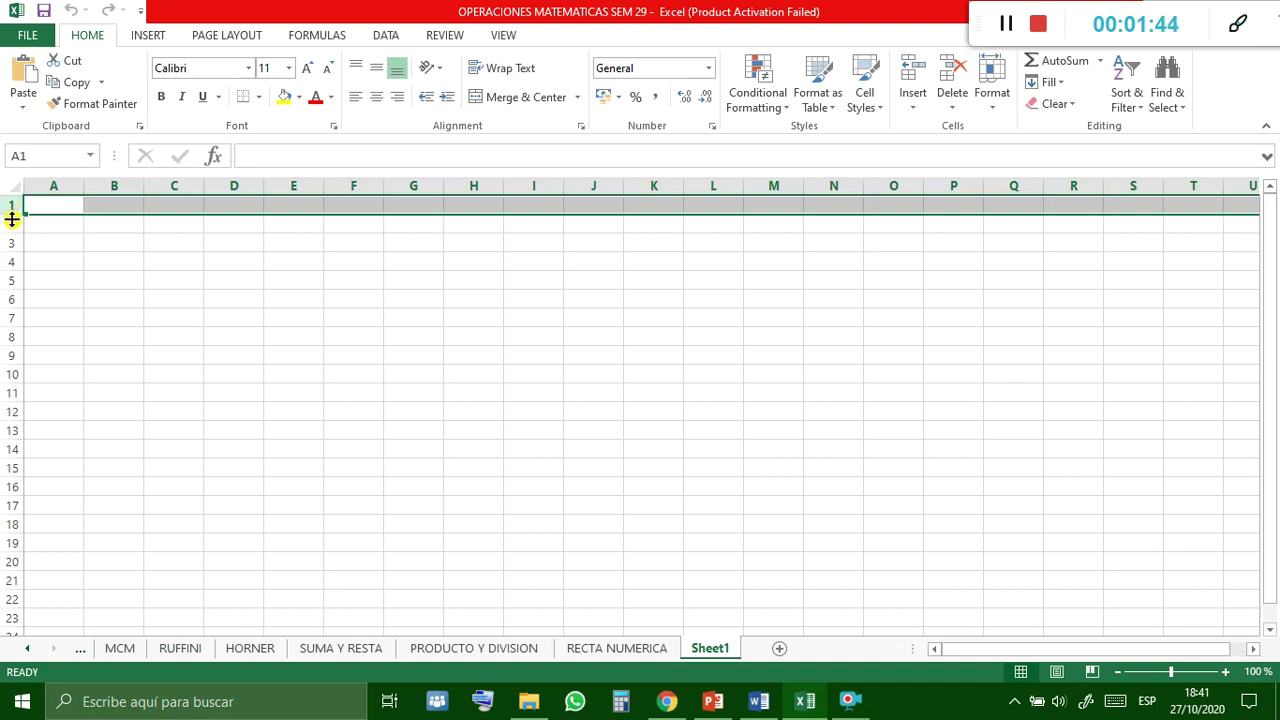
click(9, 224)
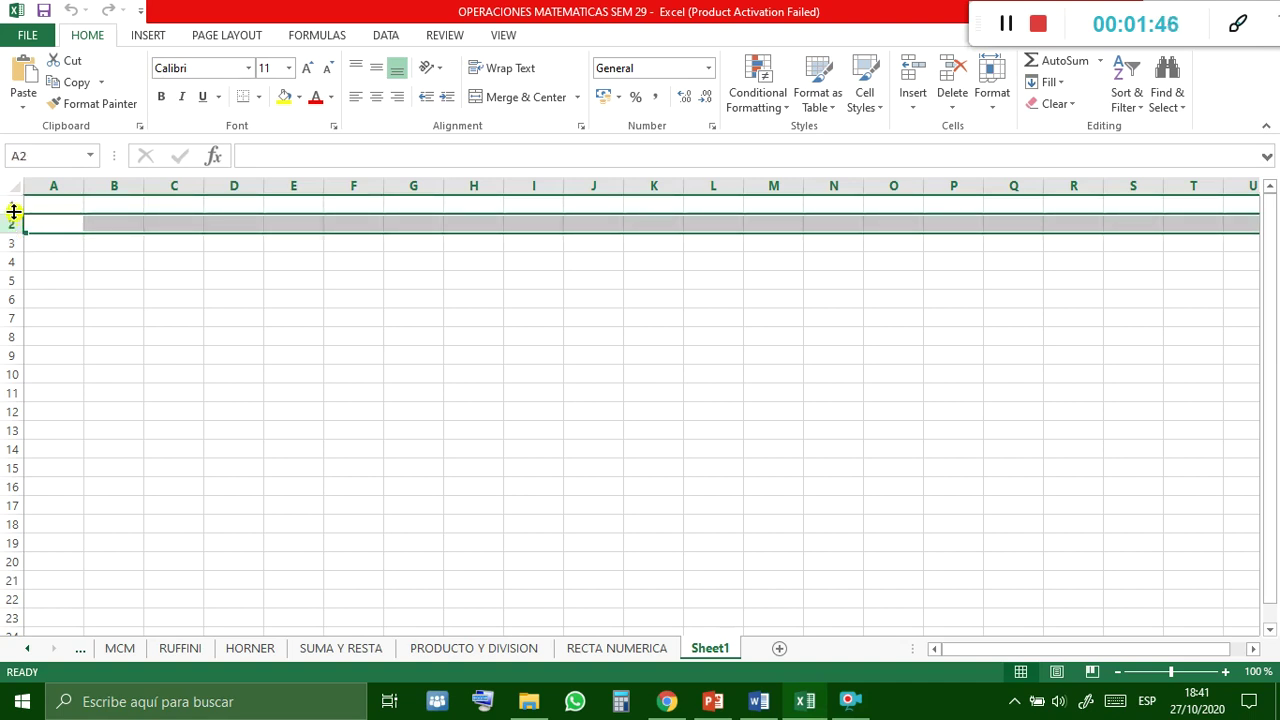
click(9, 206)
click(9, 224)
click(9, 243)
click(11, 261)
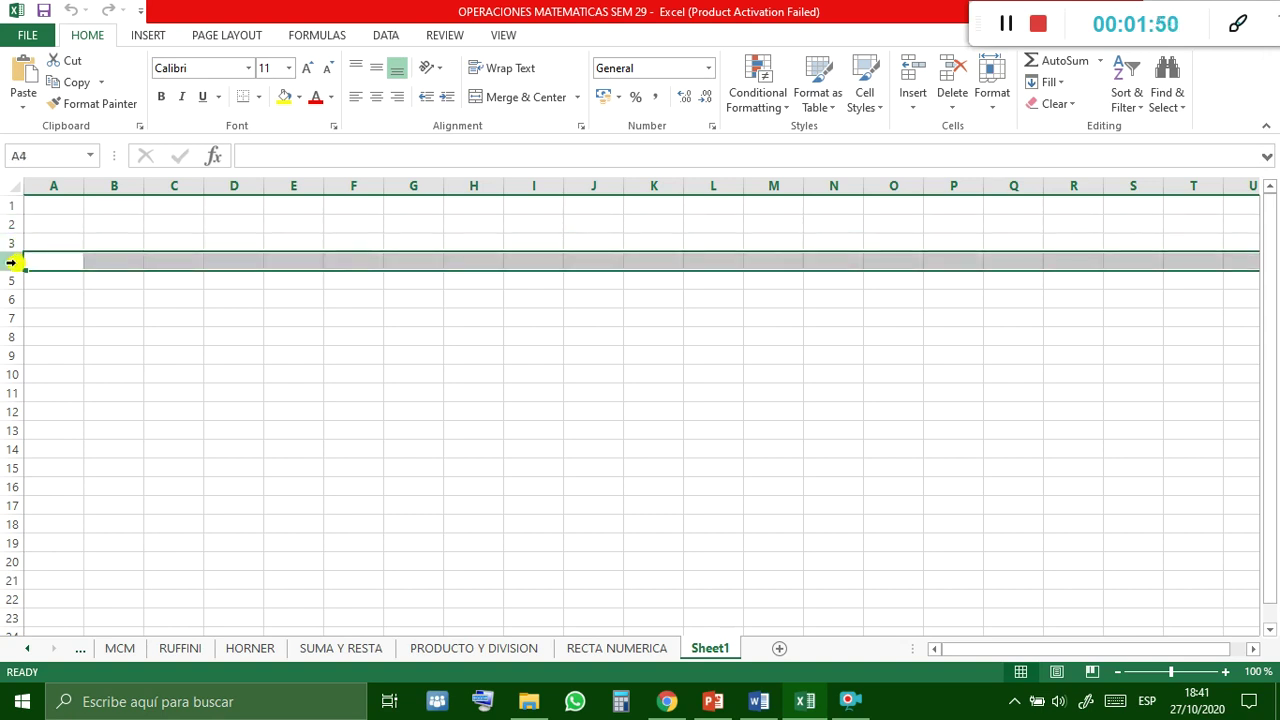
drag(9, 205, 14, 357)
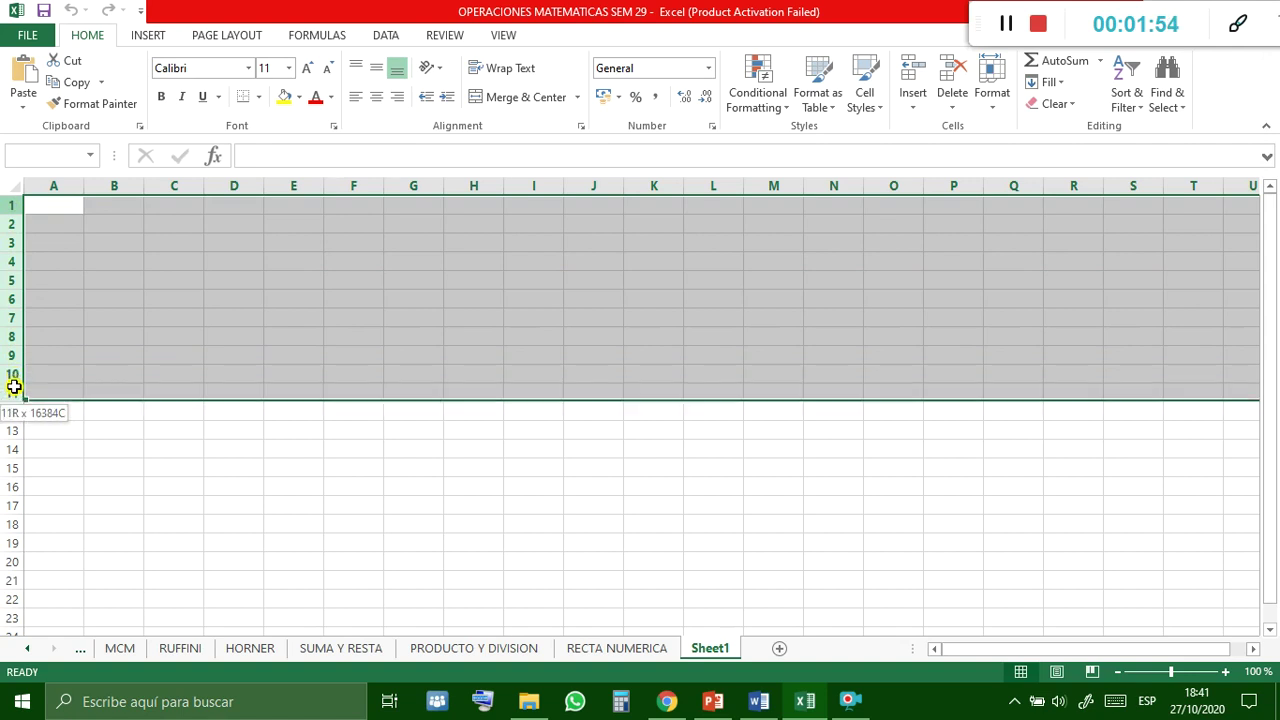
drag(14, 357, 16, 536)
click(114, 403)
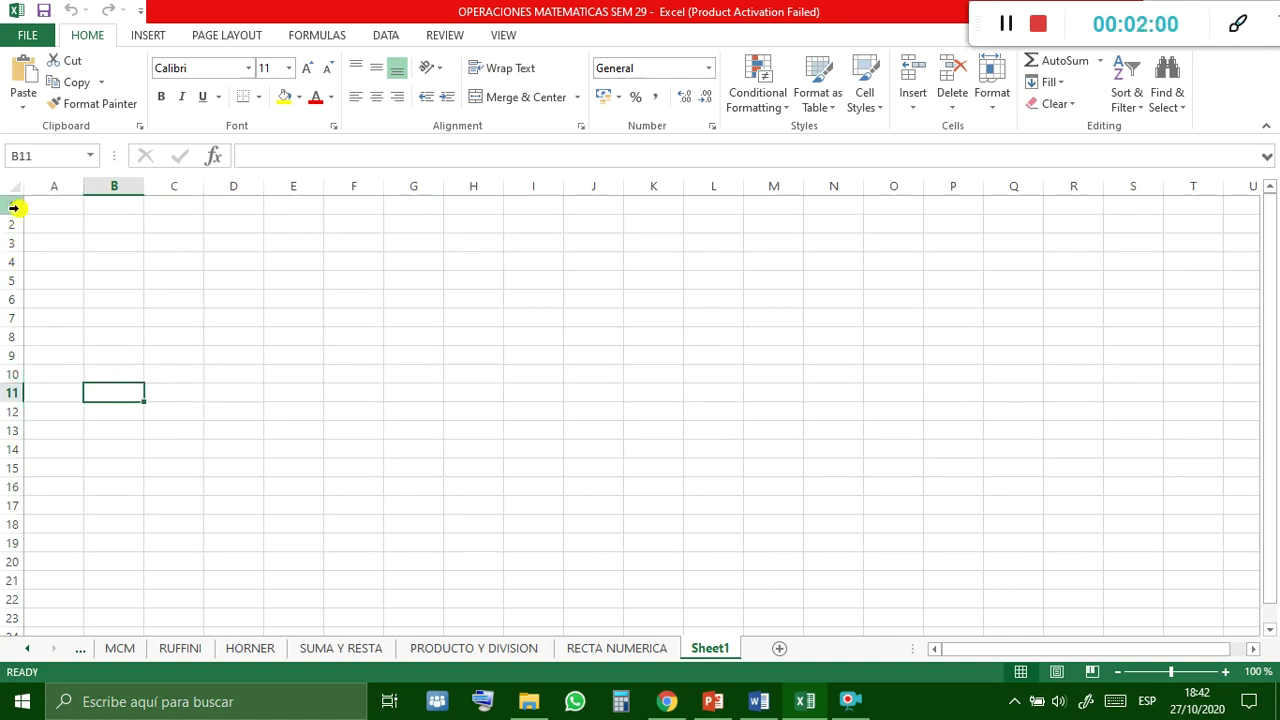
drag(14, 206, 18, 207)
drag(14, 337, 21, 424)
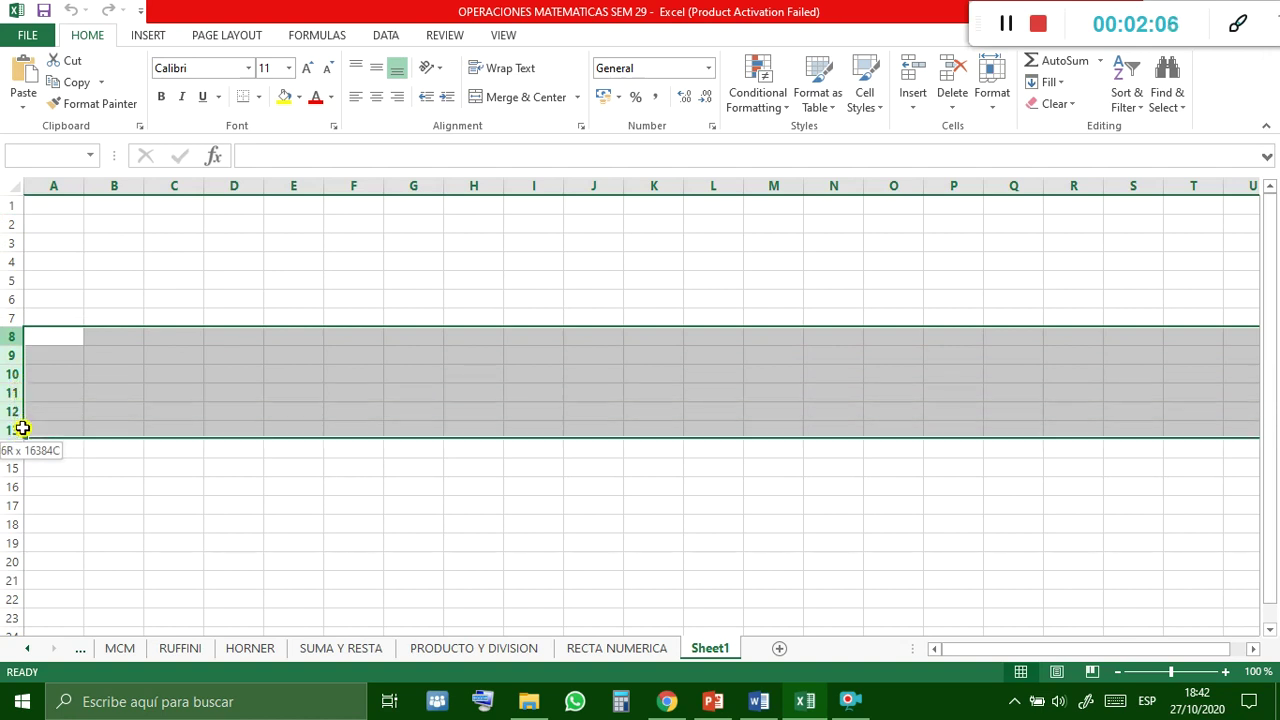
drag(21, 424, 21, 485)
click(152, 385)
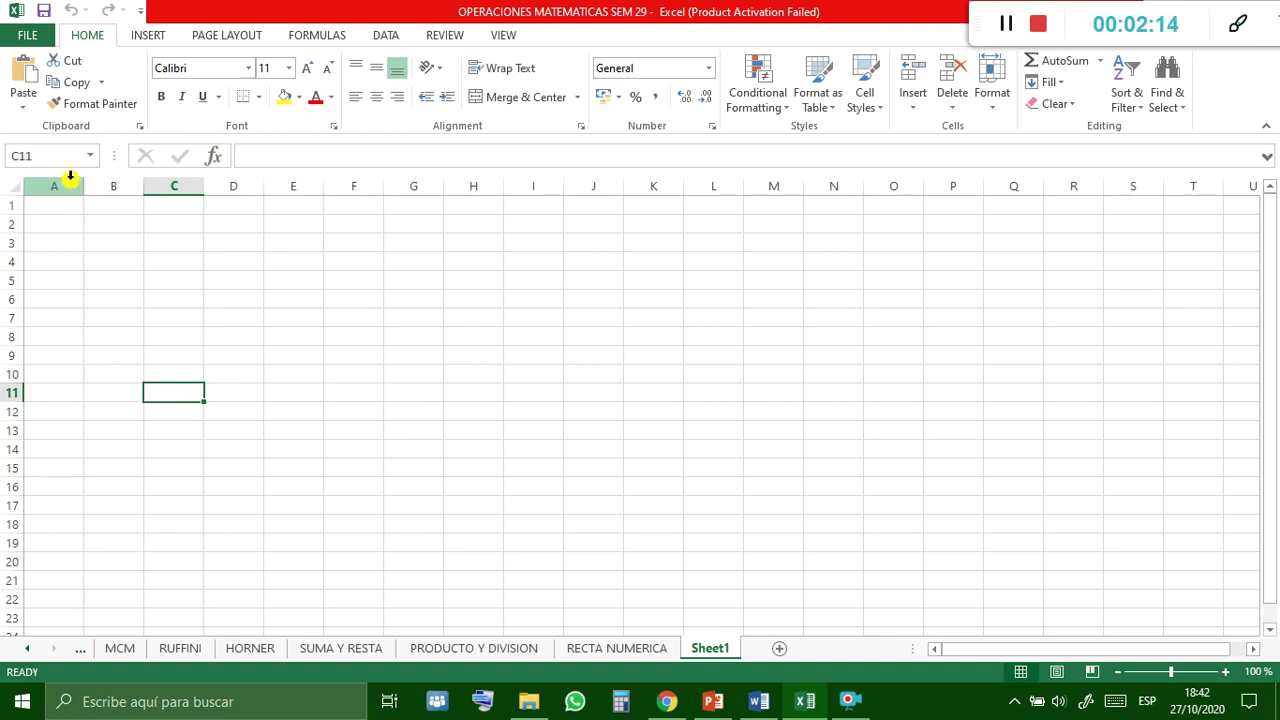
drag(70, 176, 115, 189)
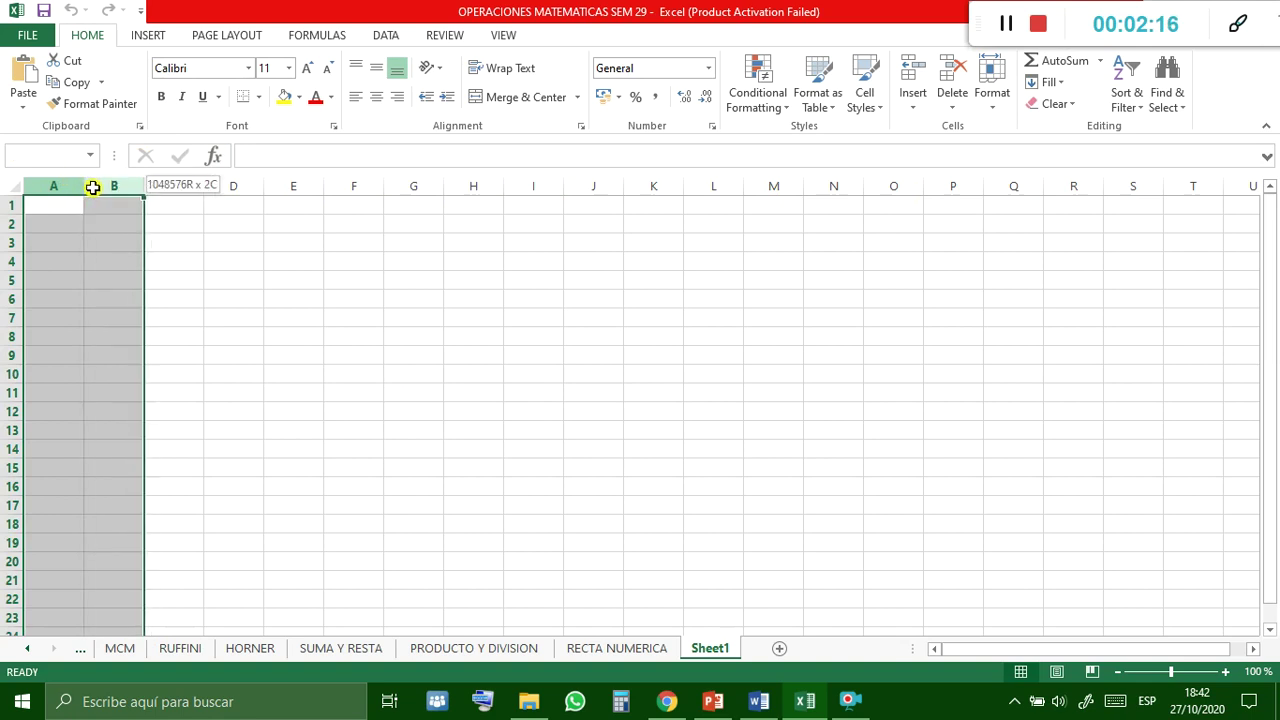
drag(115, 189, 858, 199)
click(536, 243)
click(430, 187)
click(970, 265)
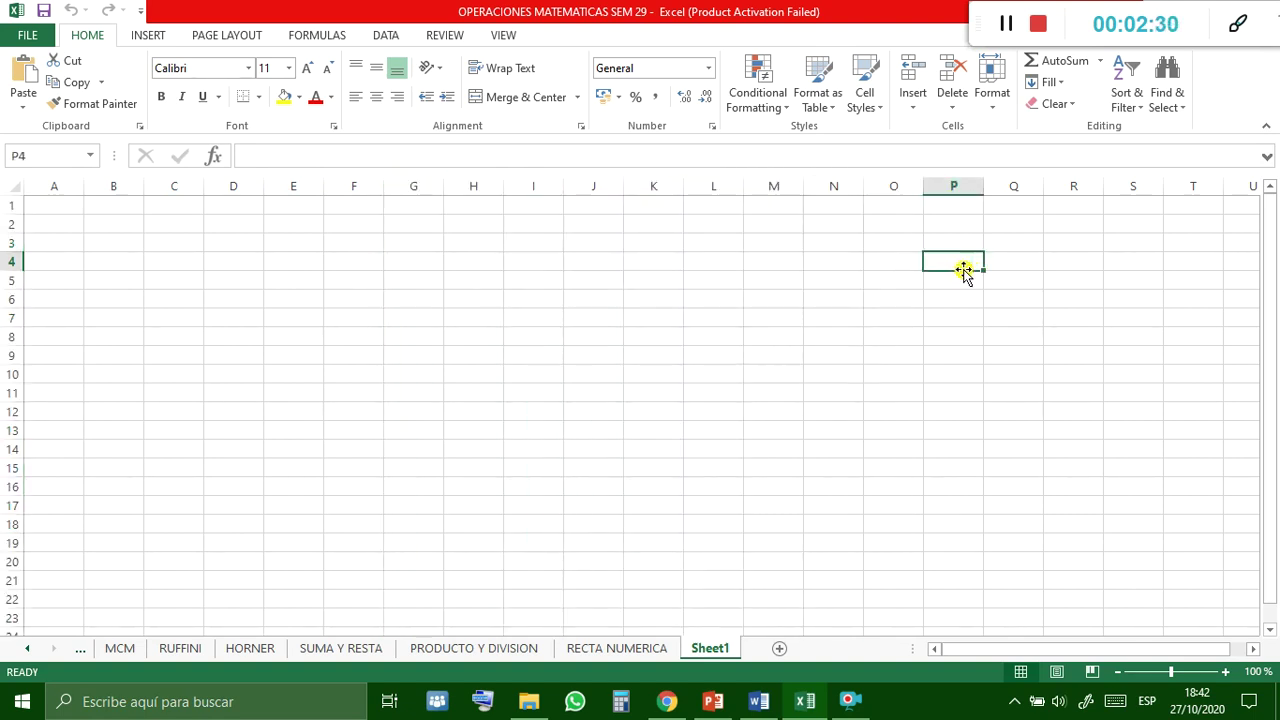
click(116, 182)
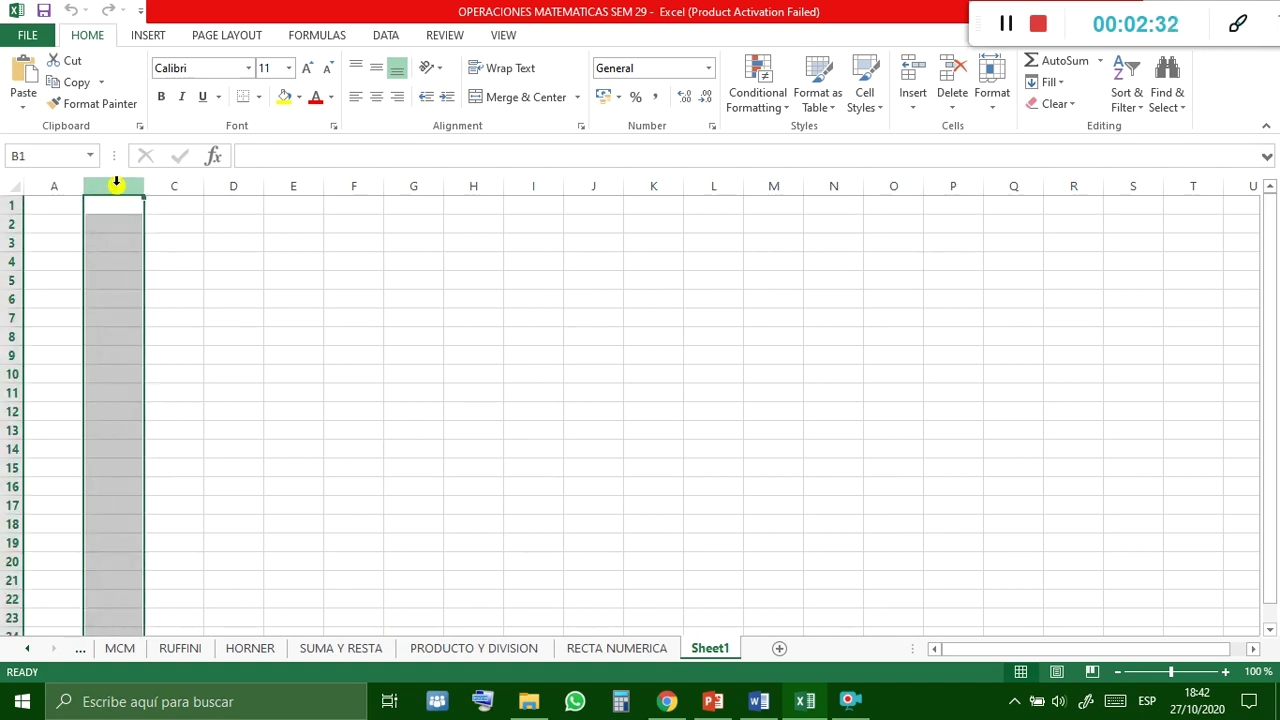
click(298, 187)
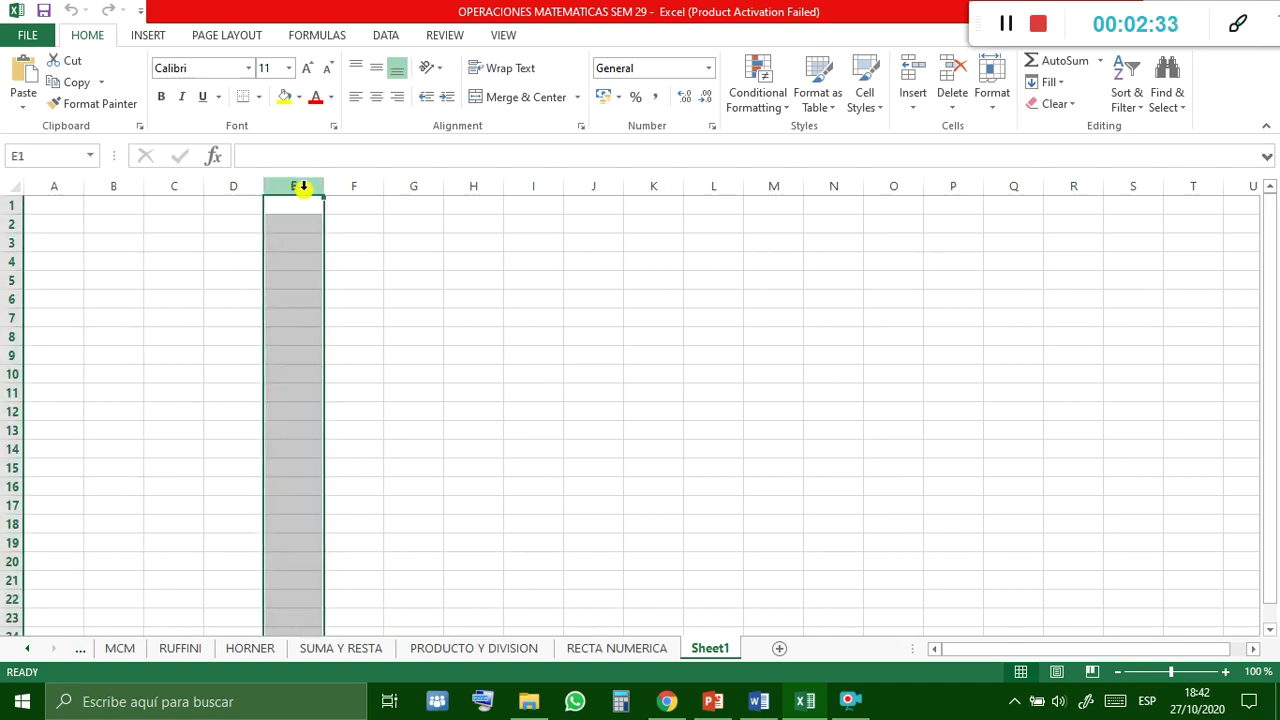
click(8, 225)
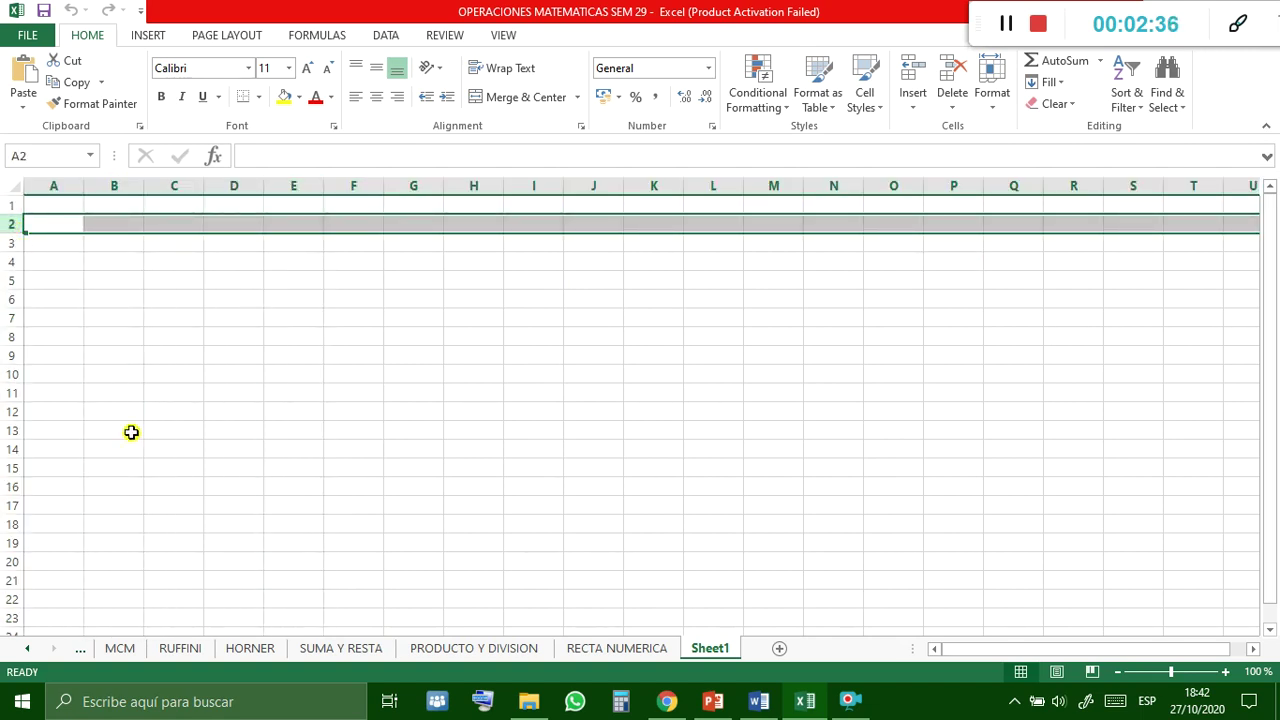
click(210, 394)
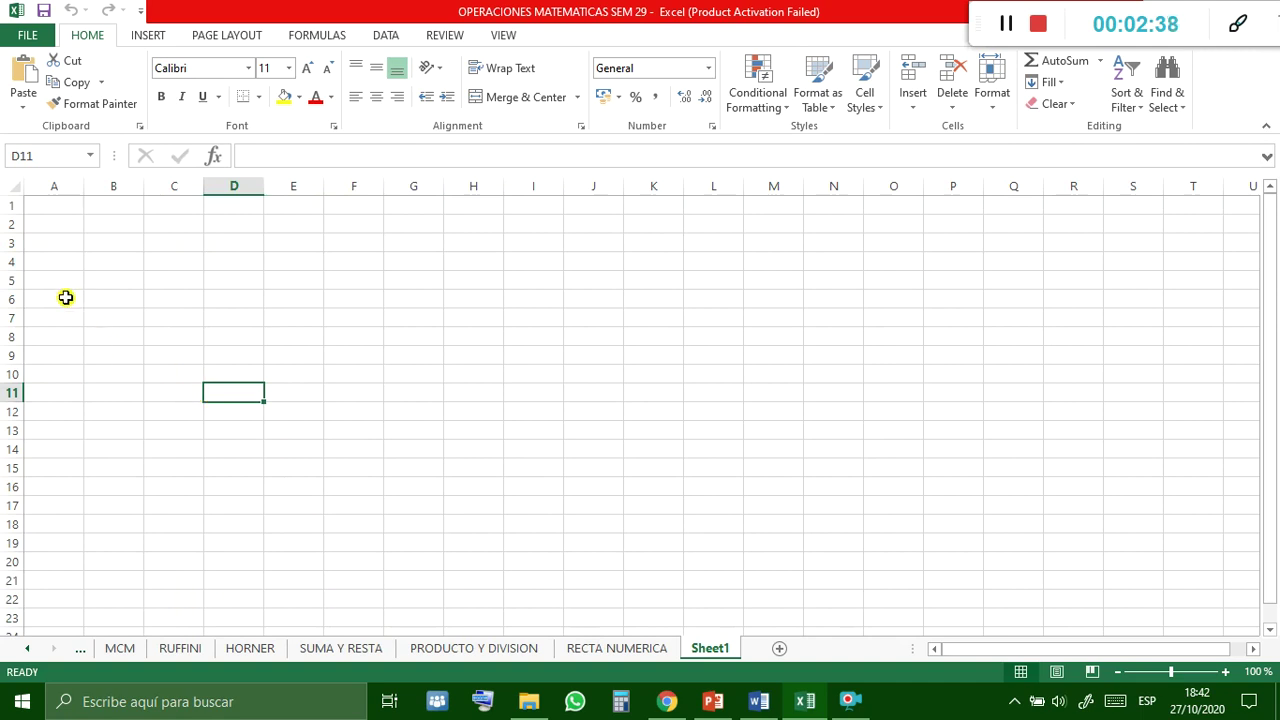
click(50, 207)
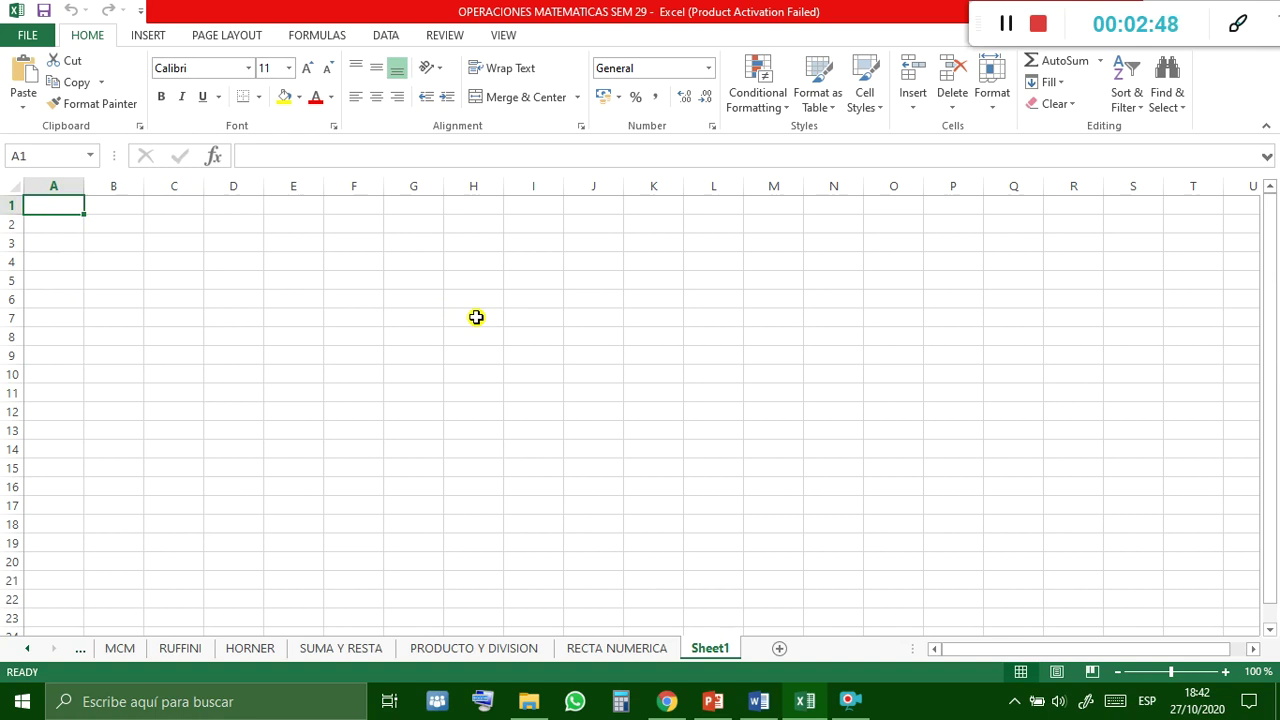
Enter the test text 'A1' in cell A1 and re-edit it.
text(A1)
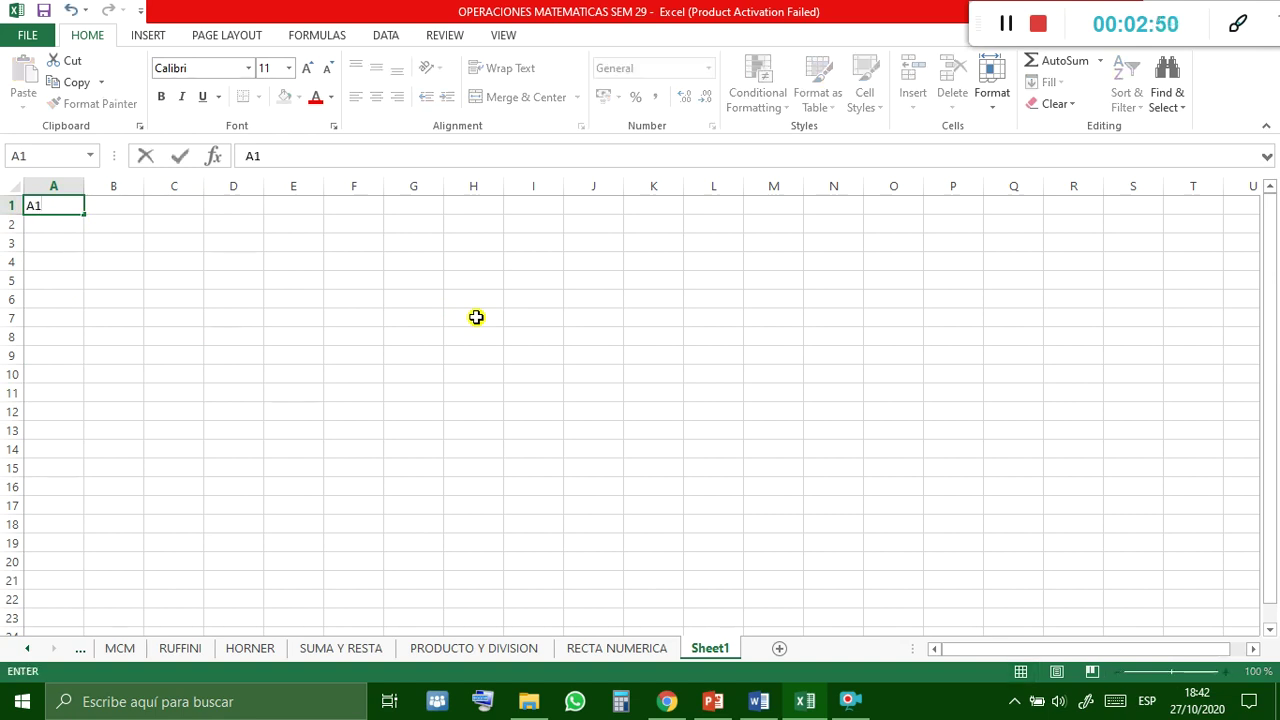
click(476, 317)
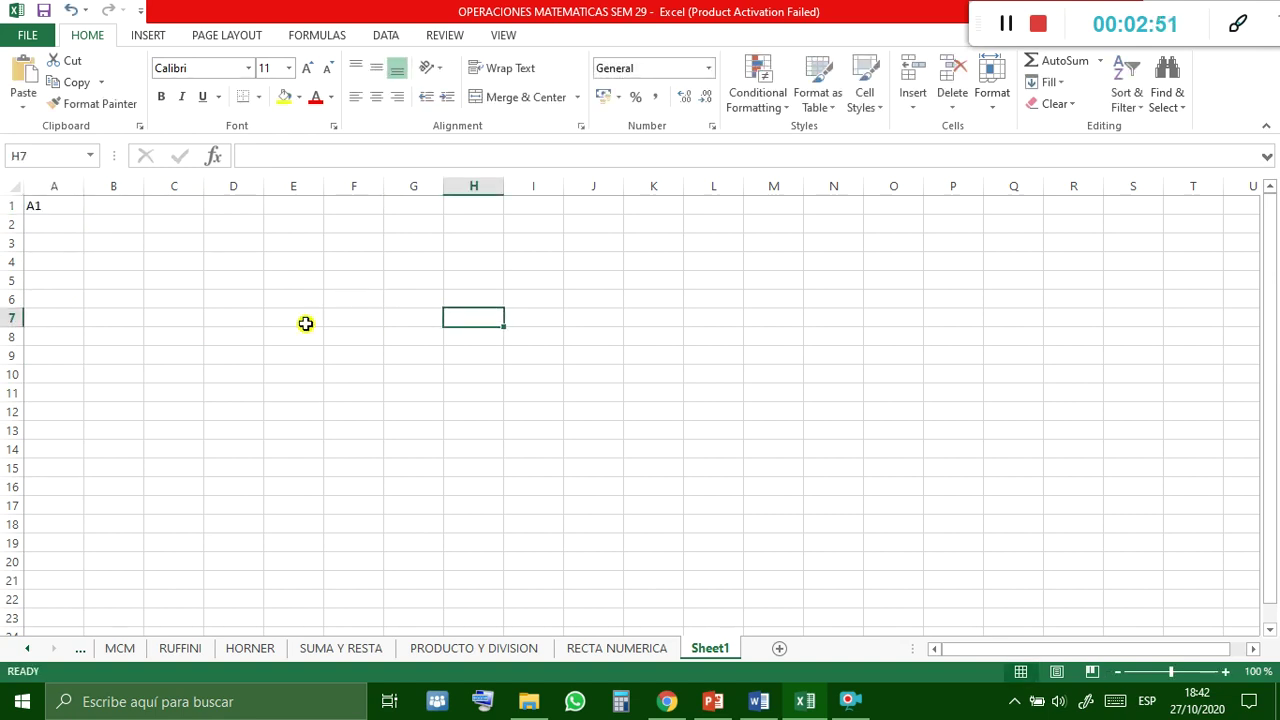
click(53, 202)
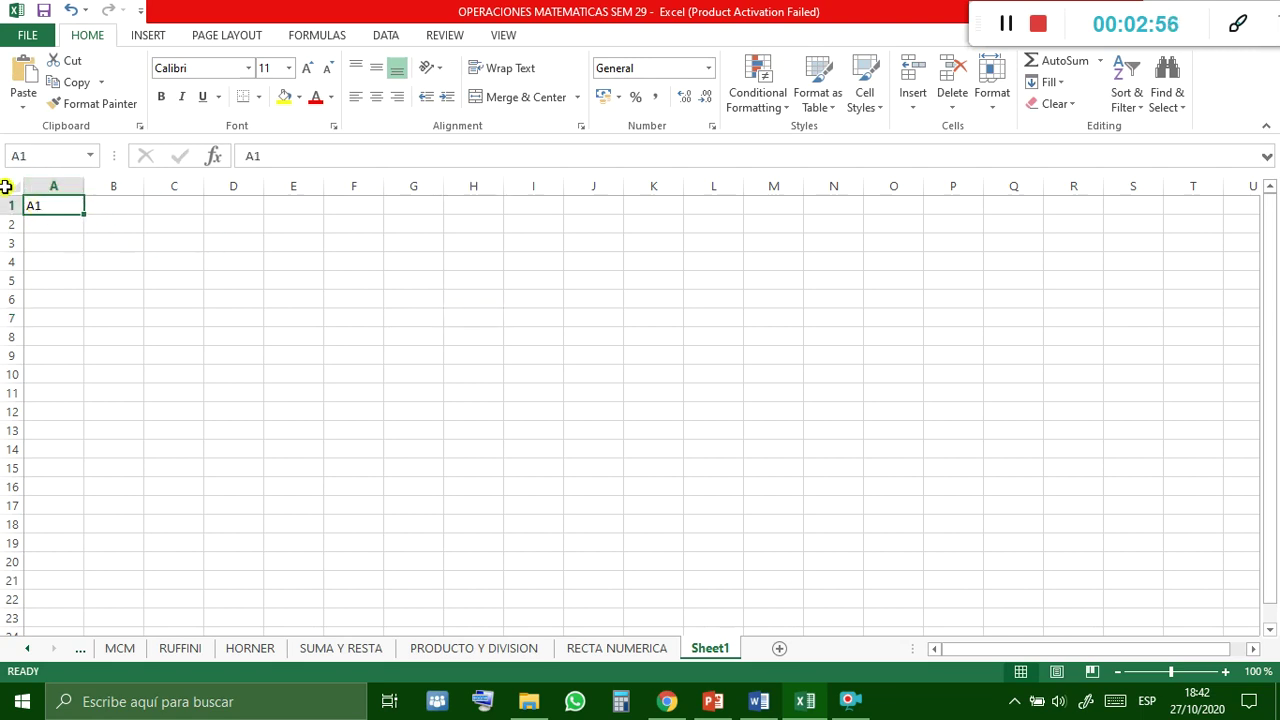
click(107, 204)
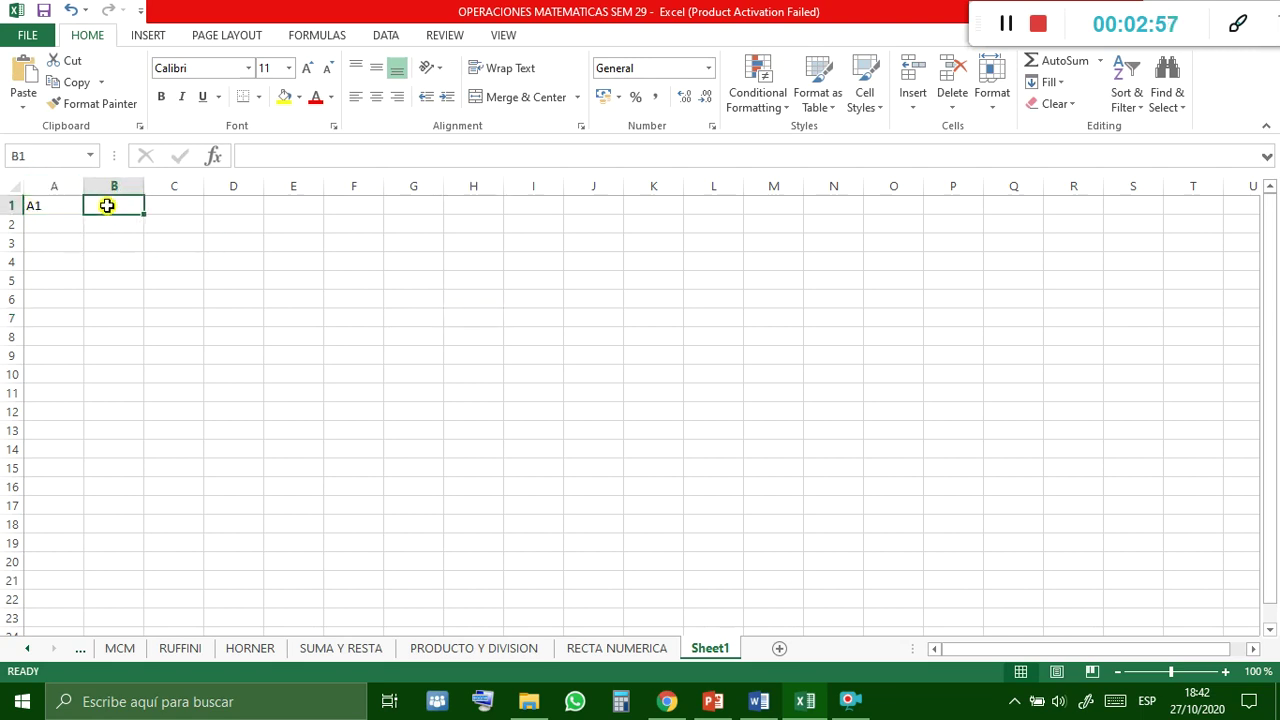
double_click(48, 204)
text(ROGER)
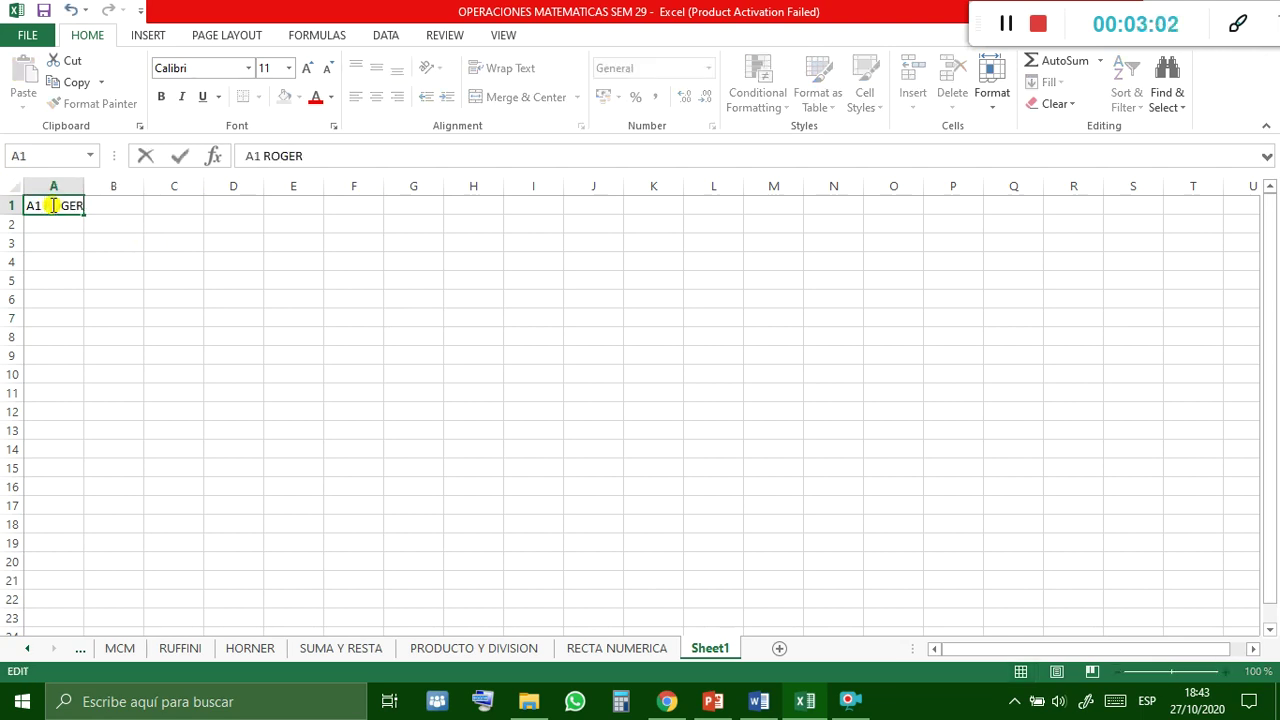
key(Return)
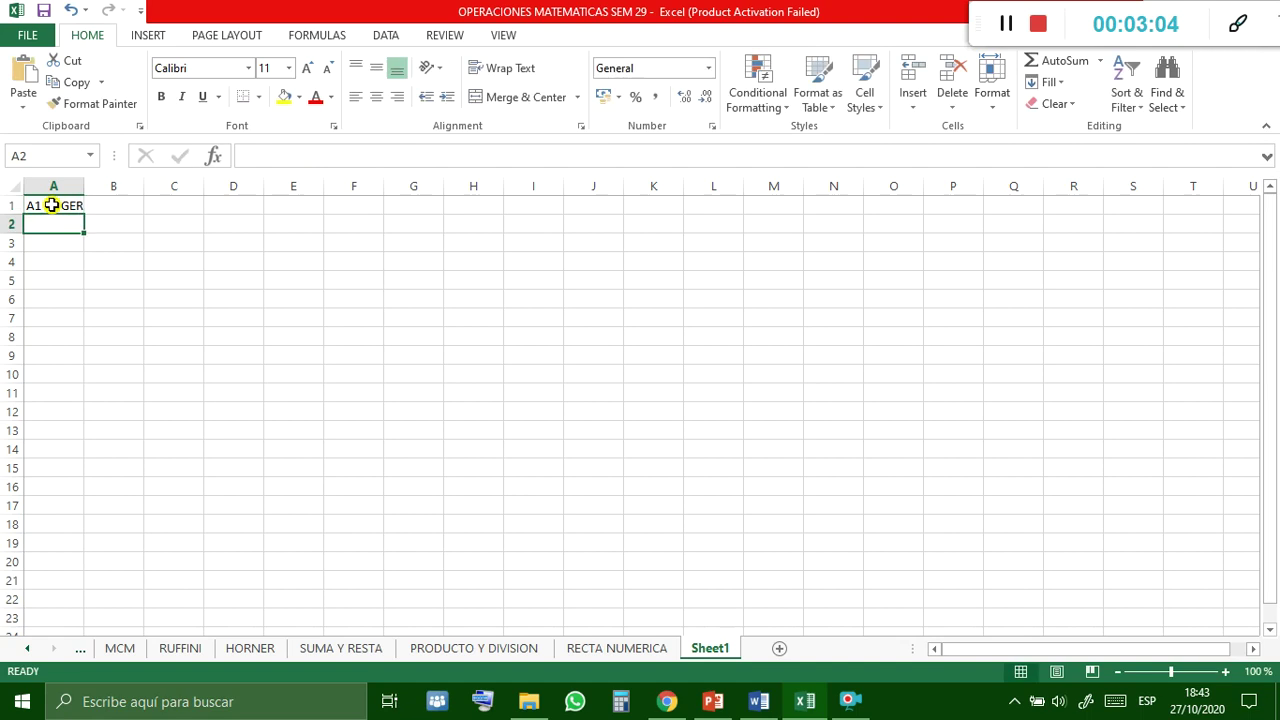
Widen column A slightly and delete the contents of cell A1.
mouse_move(84, 186)
mouse_down()
mouse_move(292, 189)
mouse_move(90, 204)
mouse_up()
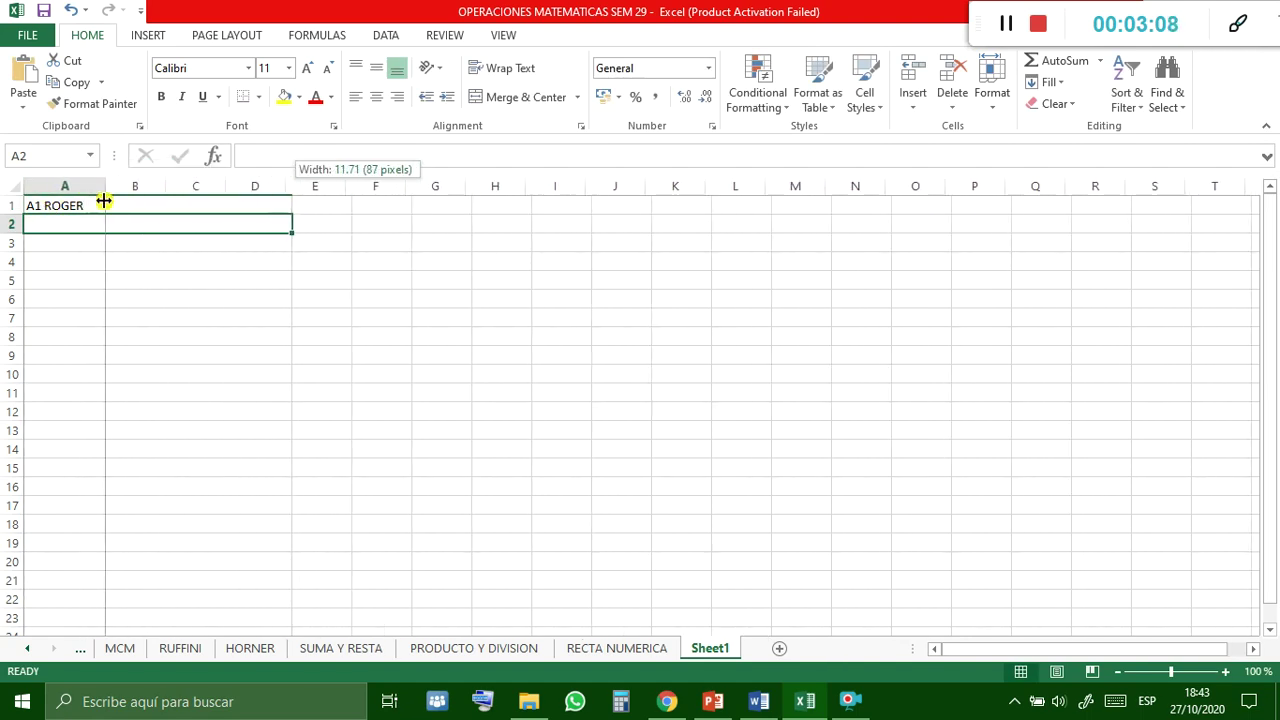
click(70, 204)
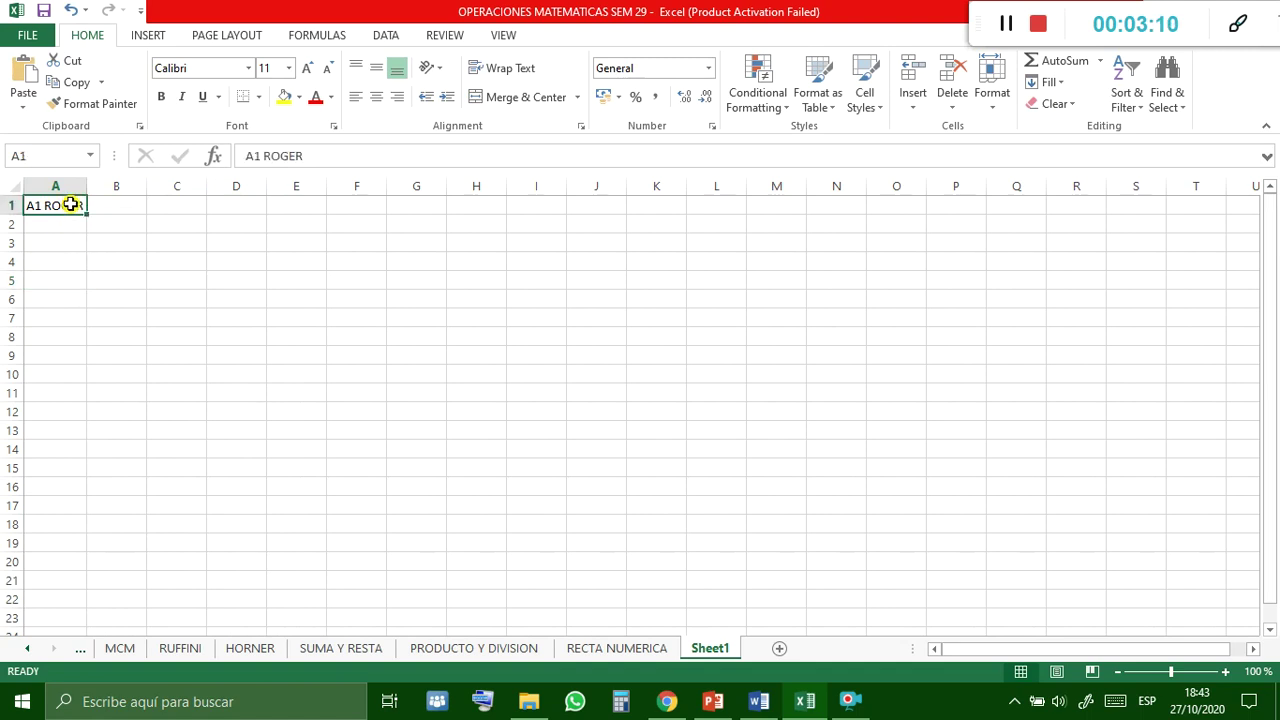
key(Delete)
click(60, 317)
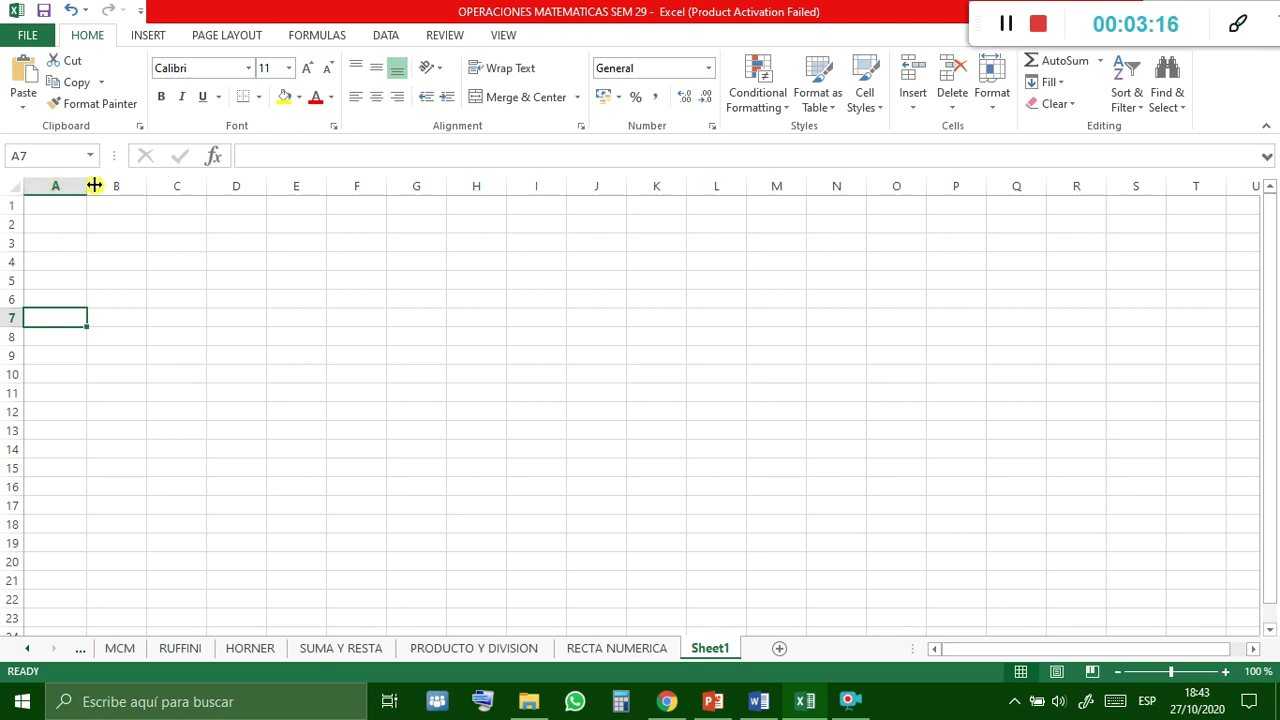
Give columns A through J one common narrow width after trial resizes of A and B.
drag(87, 186, 125, 186)
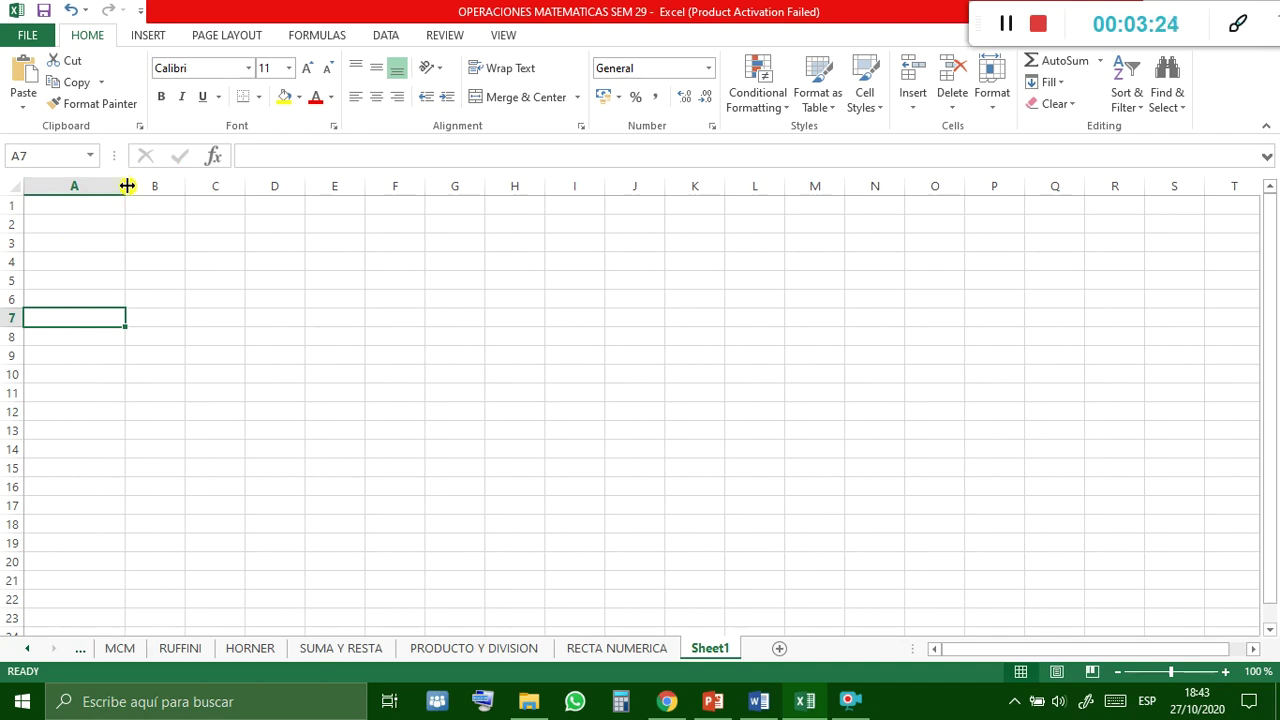
drag(127, 186, 96, 197)
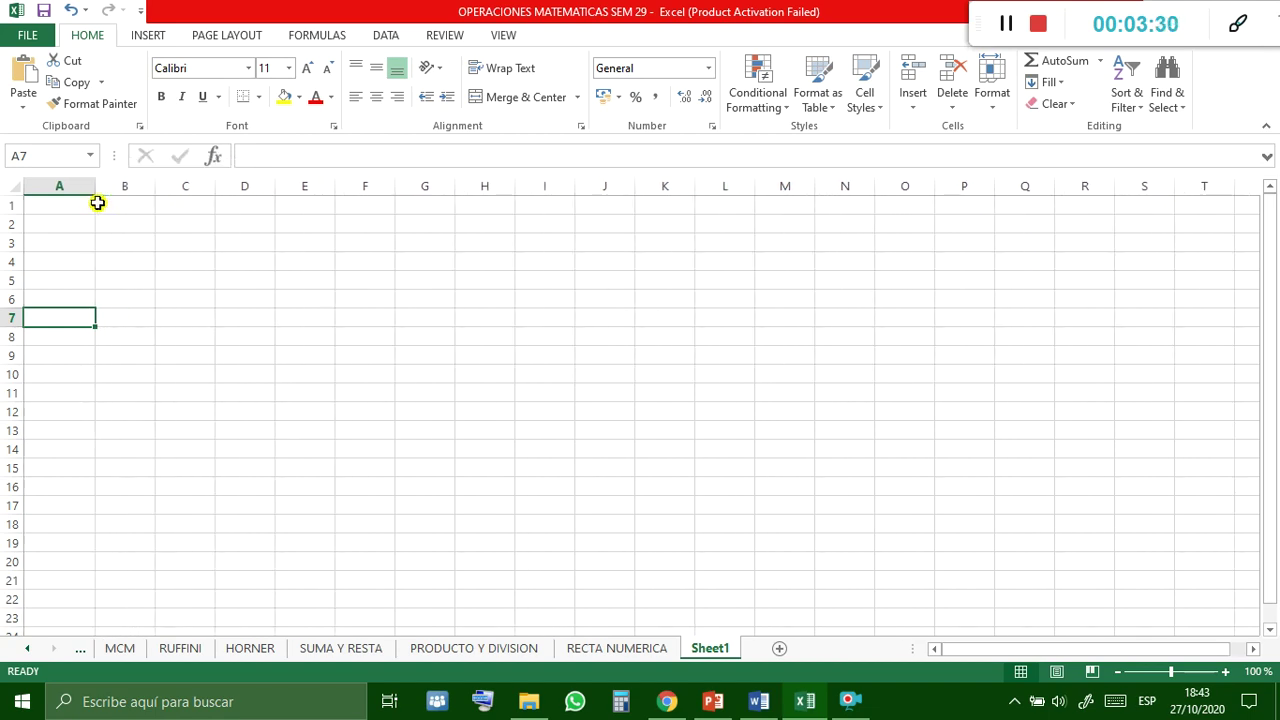
drag(155, 194, 371, 190)
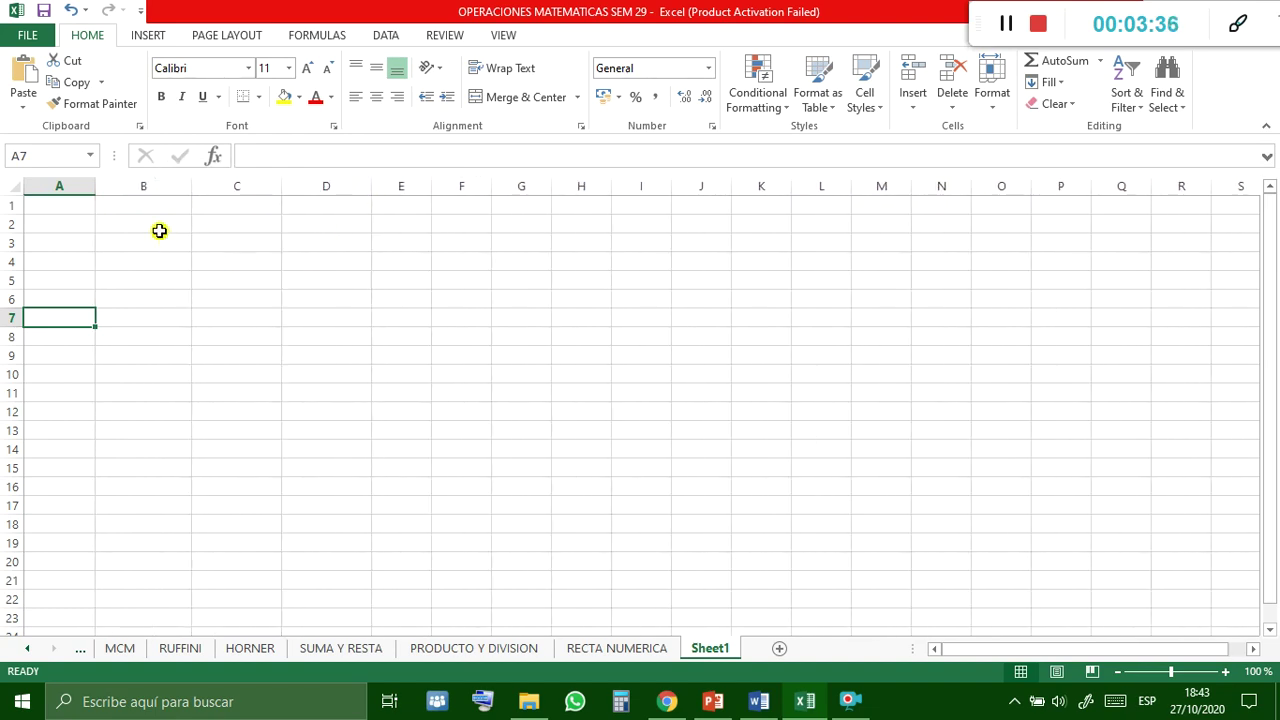
drag(66, 184, 803, 203)
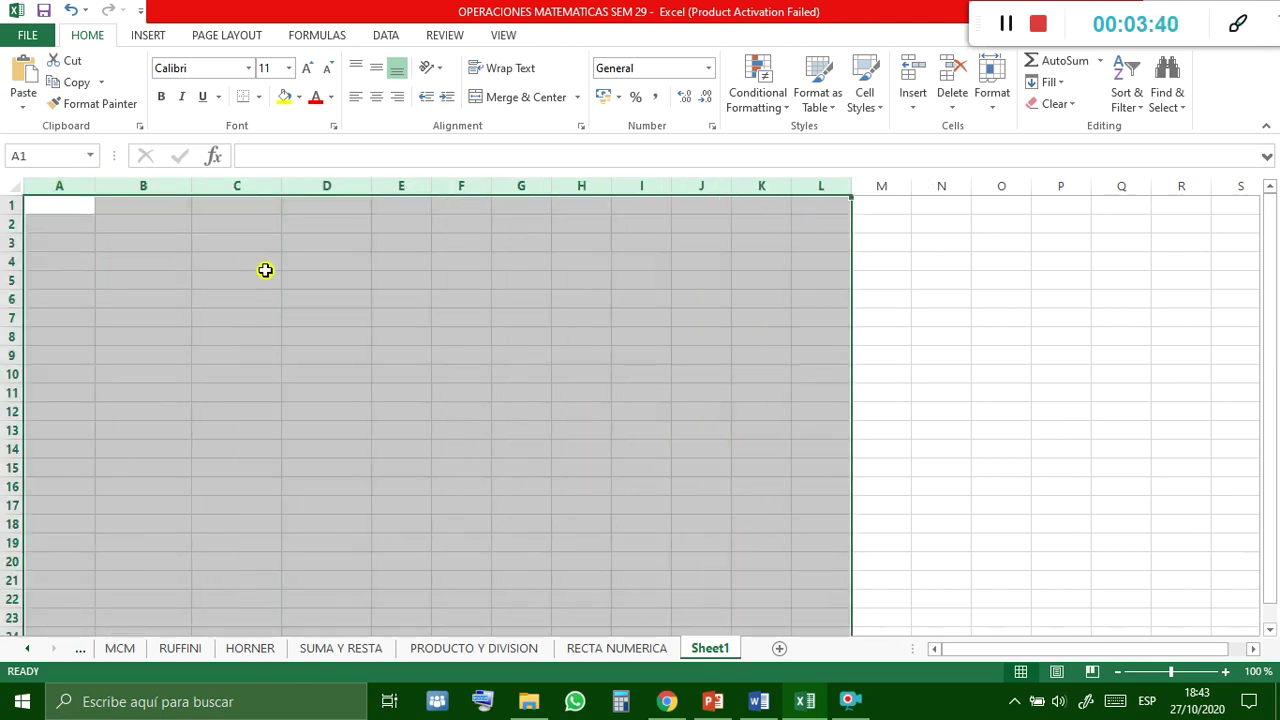
click(67, 183)
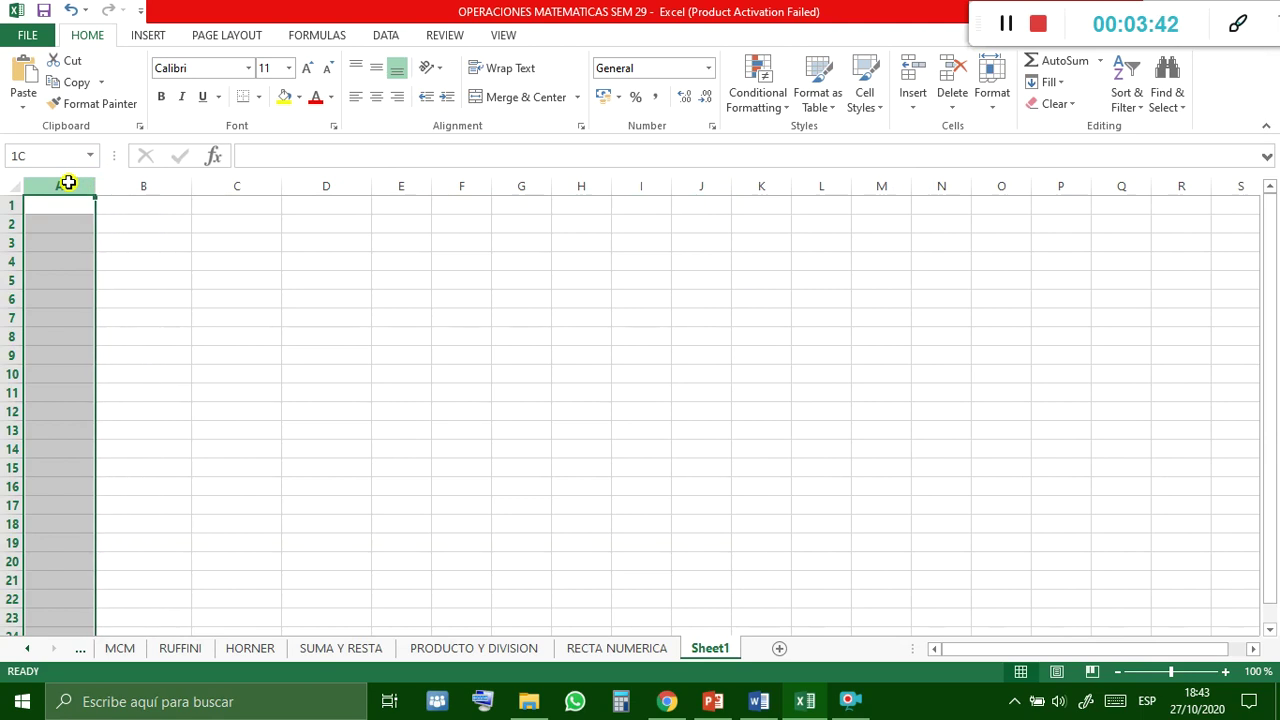
mouse_move(83, 183)
mouse_down()
mouse_move(283, 180)
mouse_move(674, 226)
mouse_move(654, 229)
mouse_move(646, 193)
mouse_up()
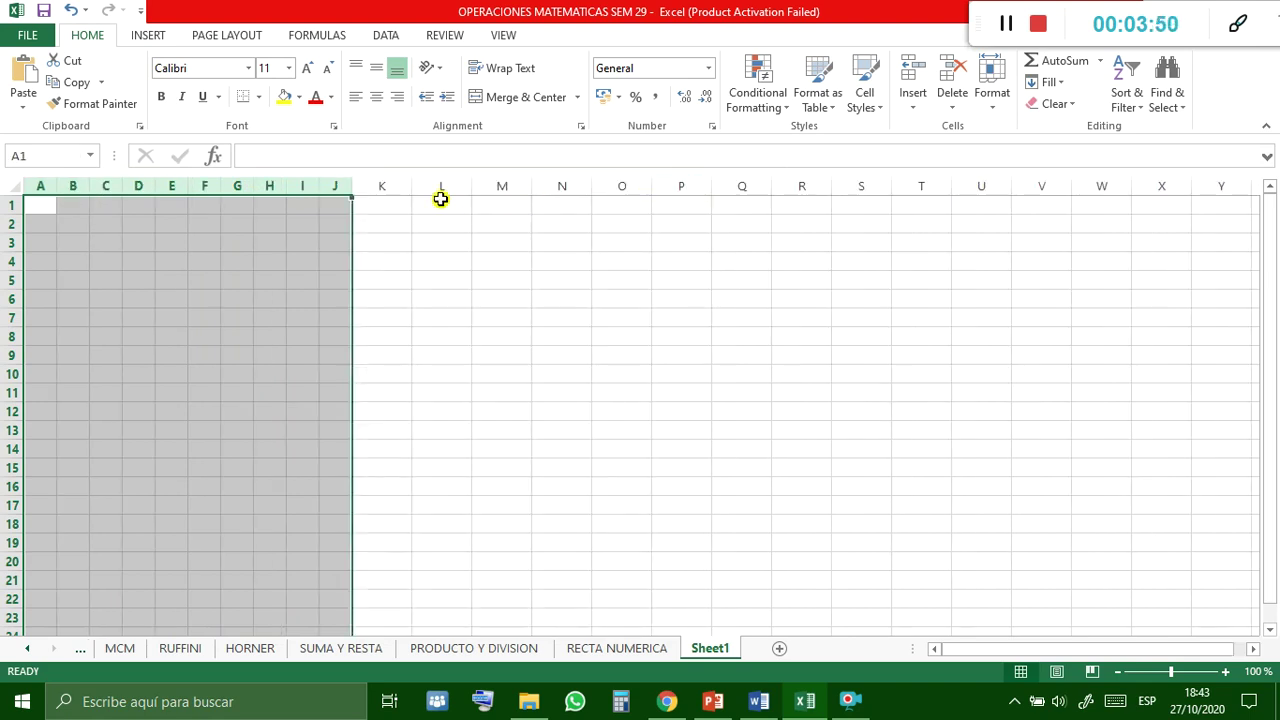
mouse_move(332, 188)
mouse_down()
mouse_move(409, 191)
mouse_move(348, 191)
mouse_up()
click(563, 261)
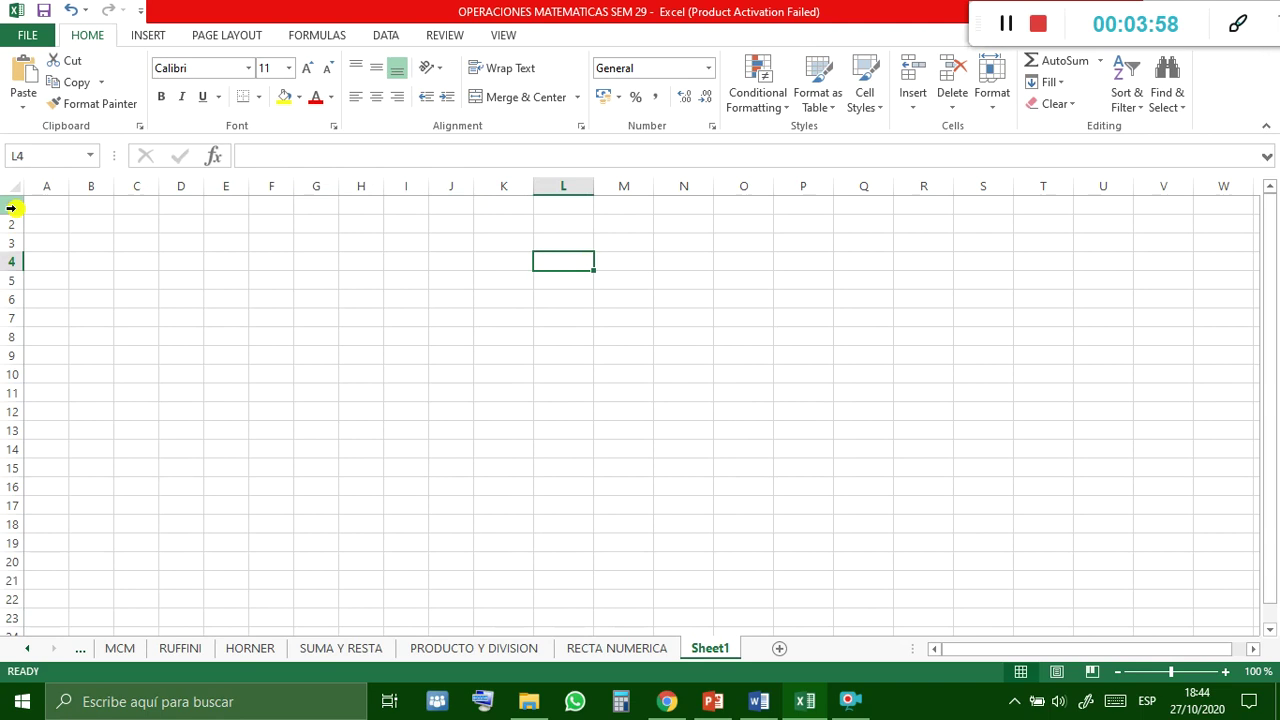
Set rows 1 through 78 to one uniform height.
drag(16, 208, 14, 396)
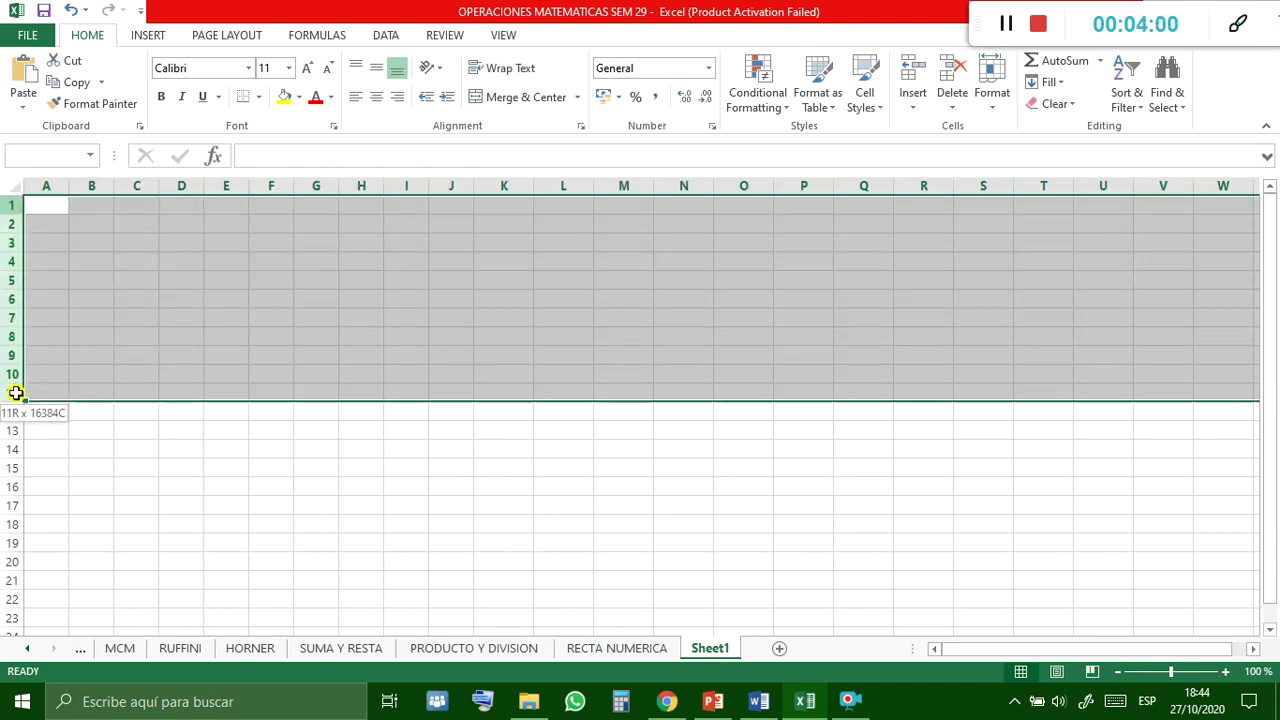
click(136, 317)
drag(17, 214, 19, 294)
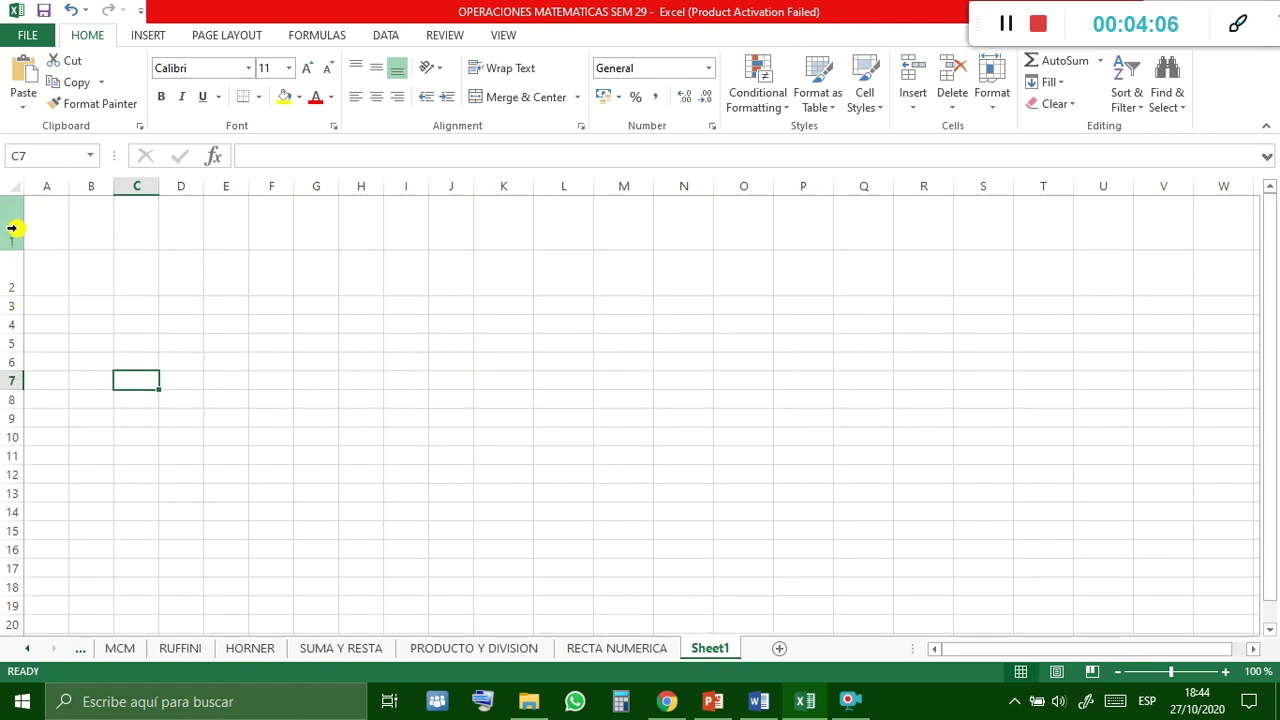
drag(12, 228, 13, 492)
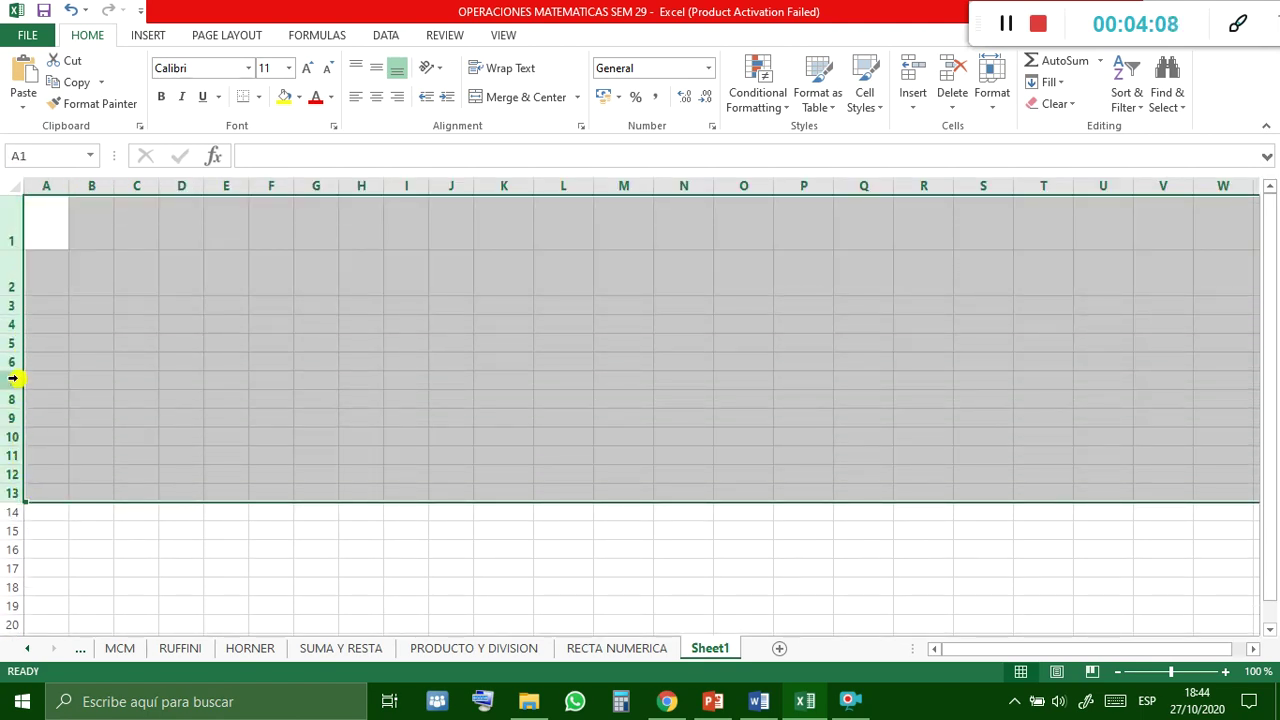
drag(18, 371, 21, 437)
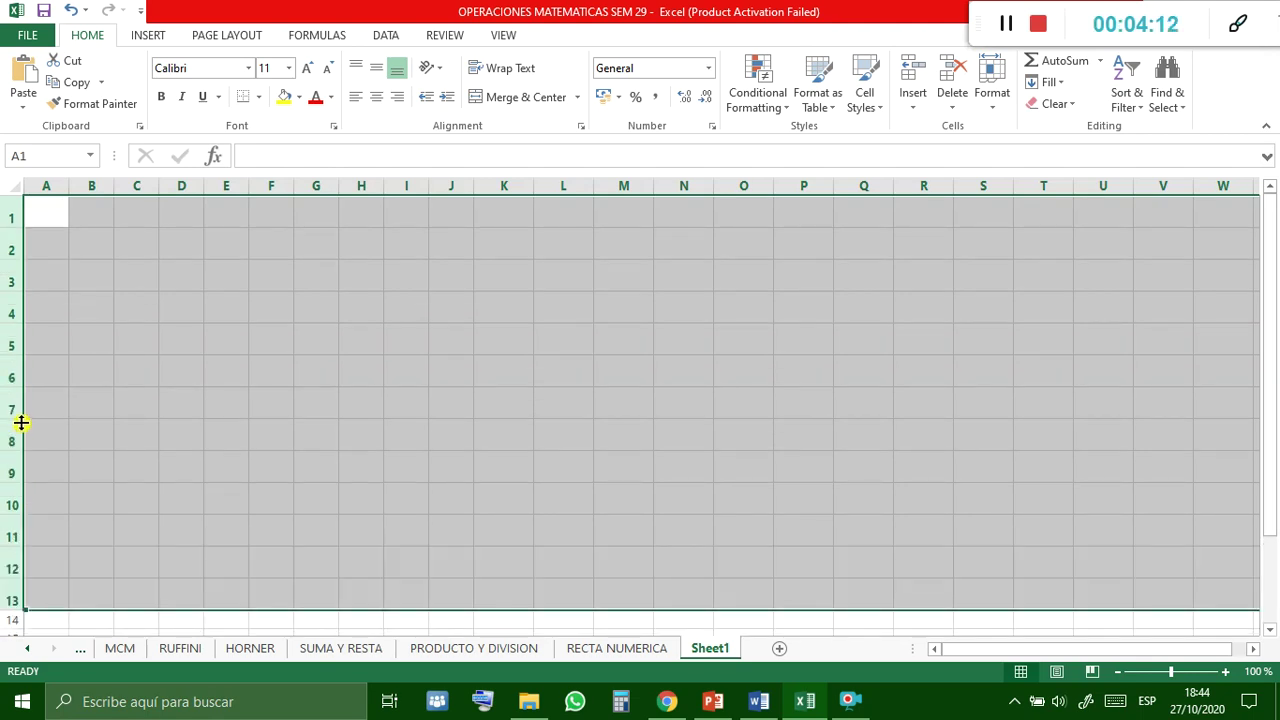
click(369, 357)
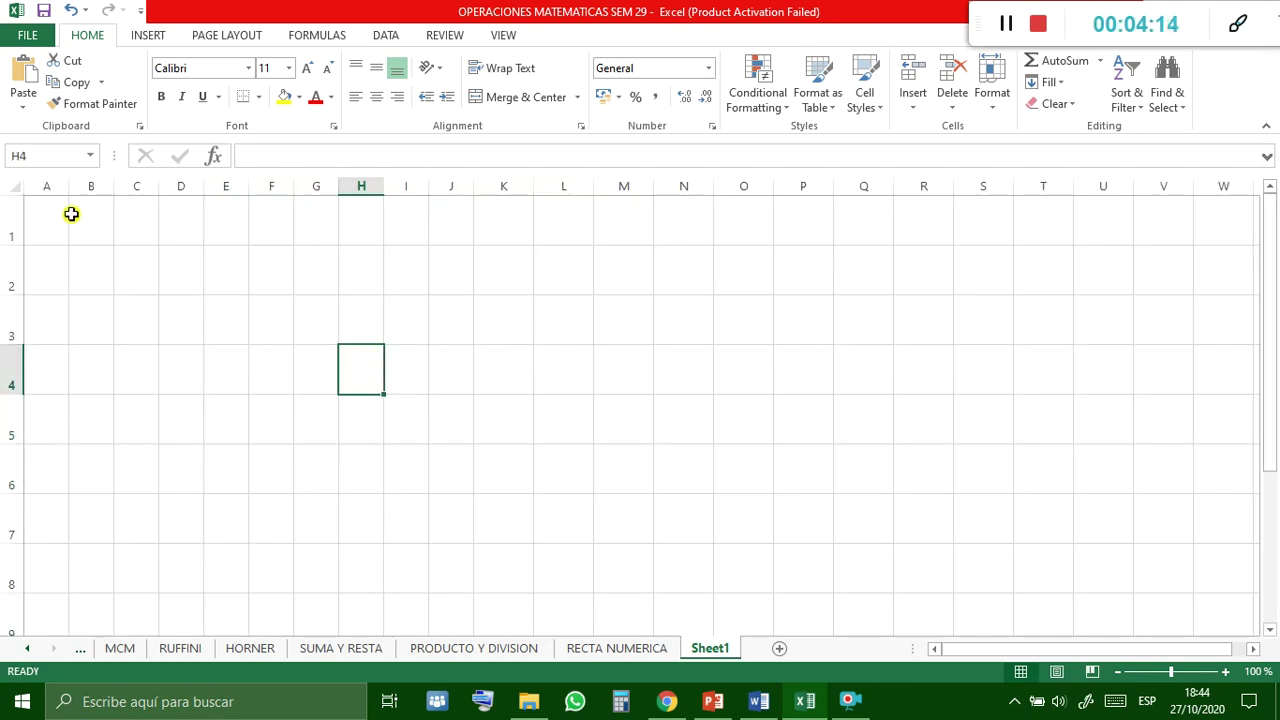
mouse_move(15, 196)
mouse_down()
mouse_move(20, 712)
mouse_move(14, 612)
mouse_up()
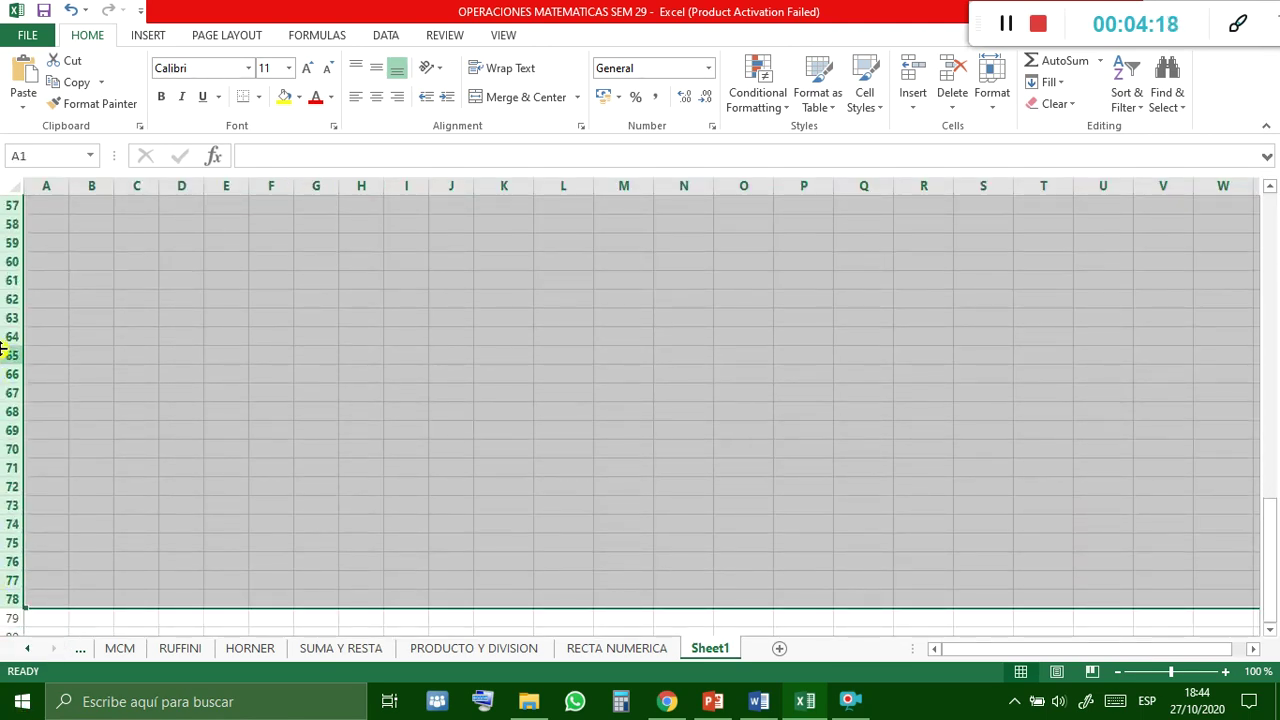
drag(14, 326, 12, 321)
Widen columns A through T together to one shared width.
scroll(220, 385, up, 15)
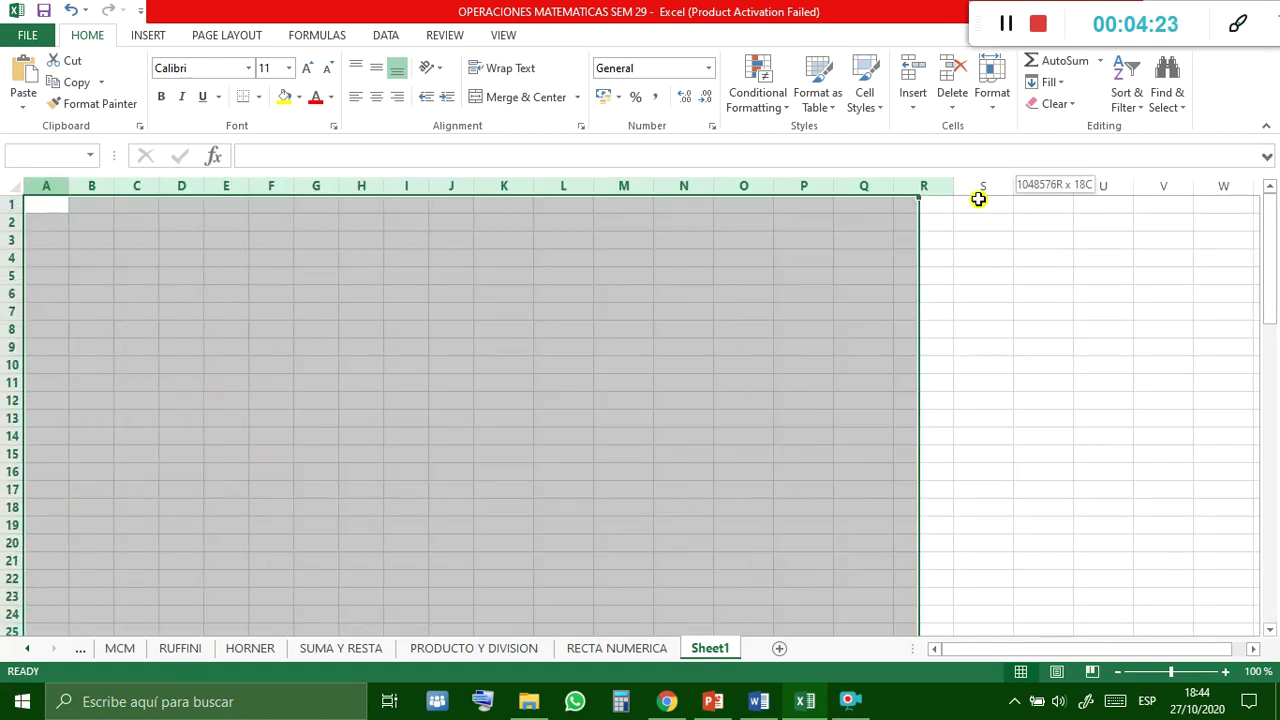
drag(46, 186, 1043, 186)
drag(775, 190, 790, 190)
click(720, 292)
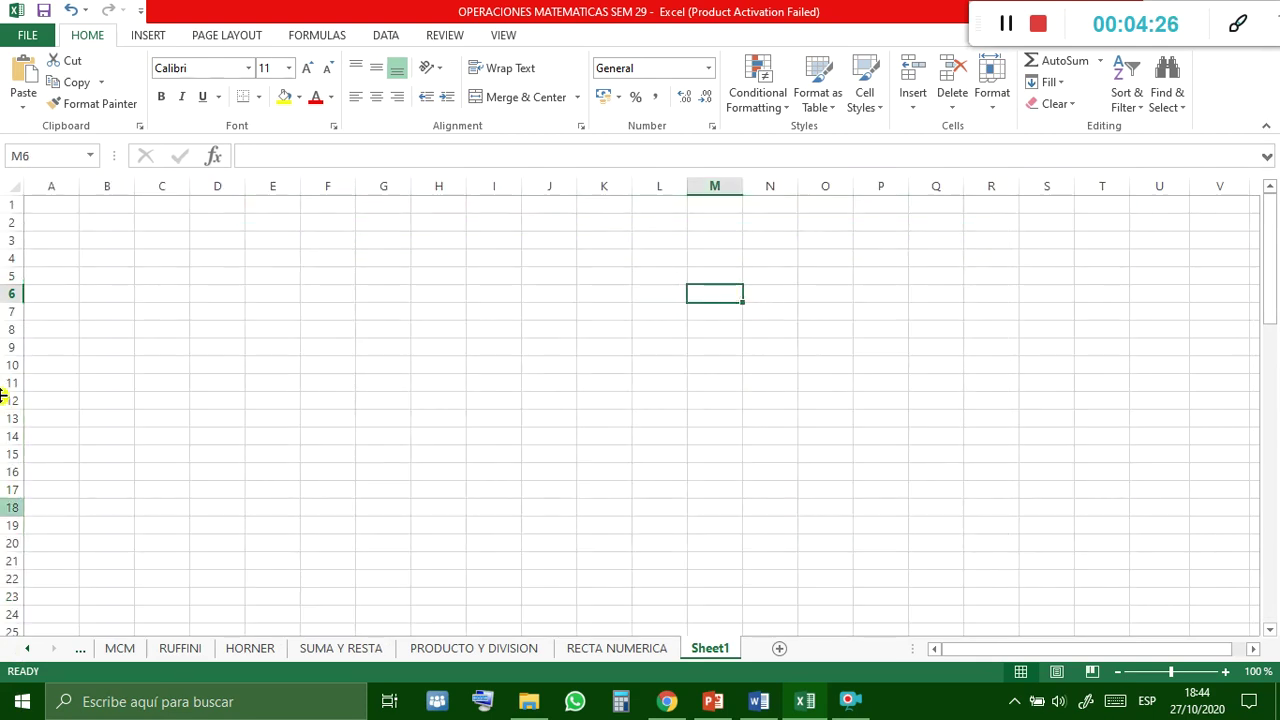
click(500, 311)
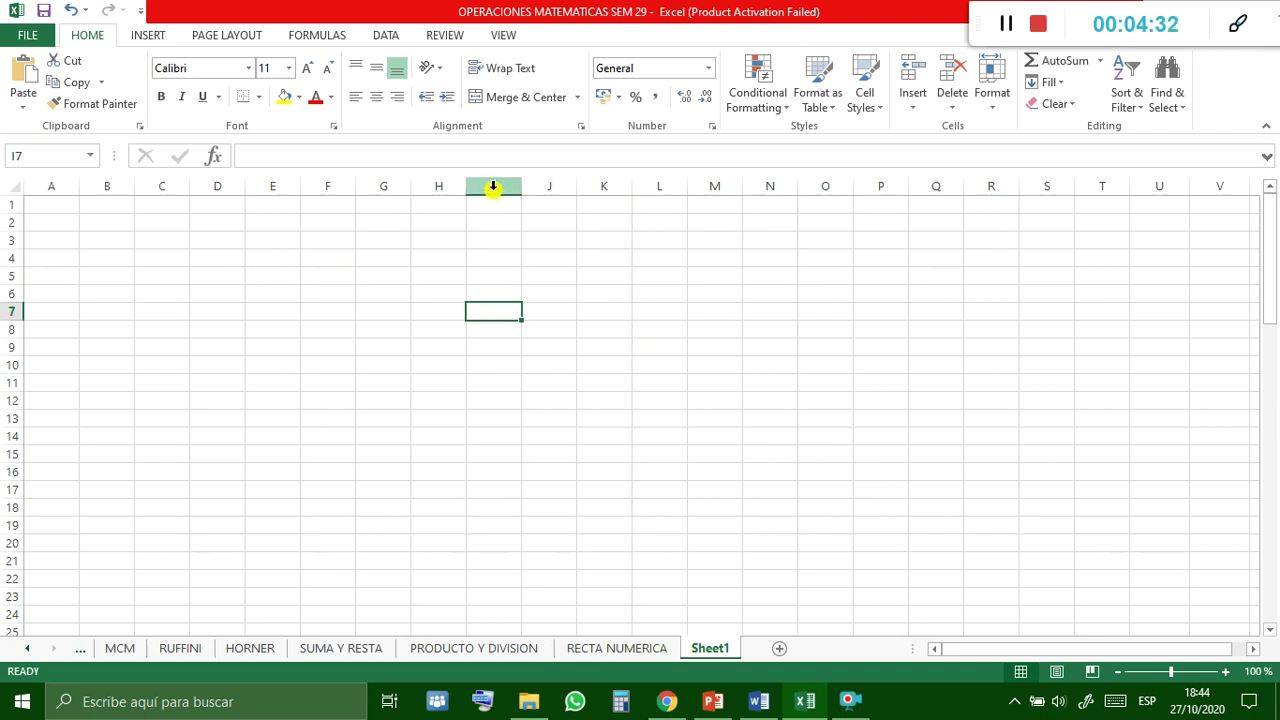
click(506, 329)
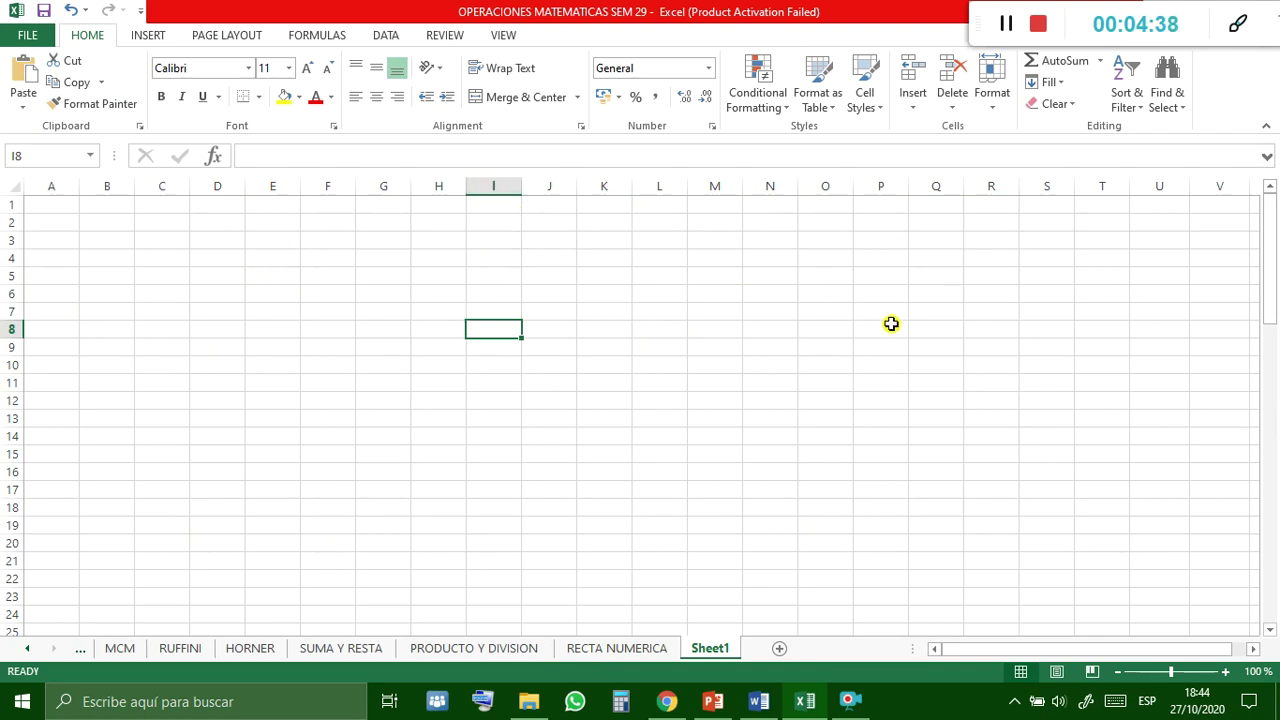
click(846, 530)
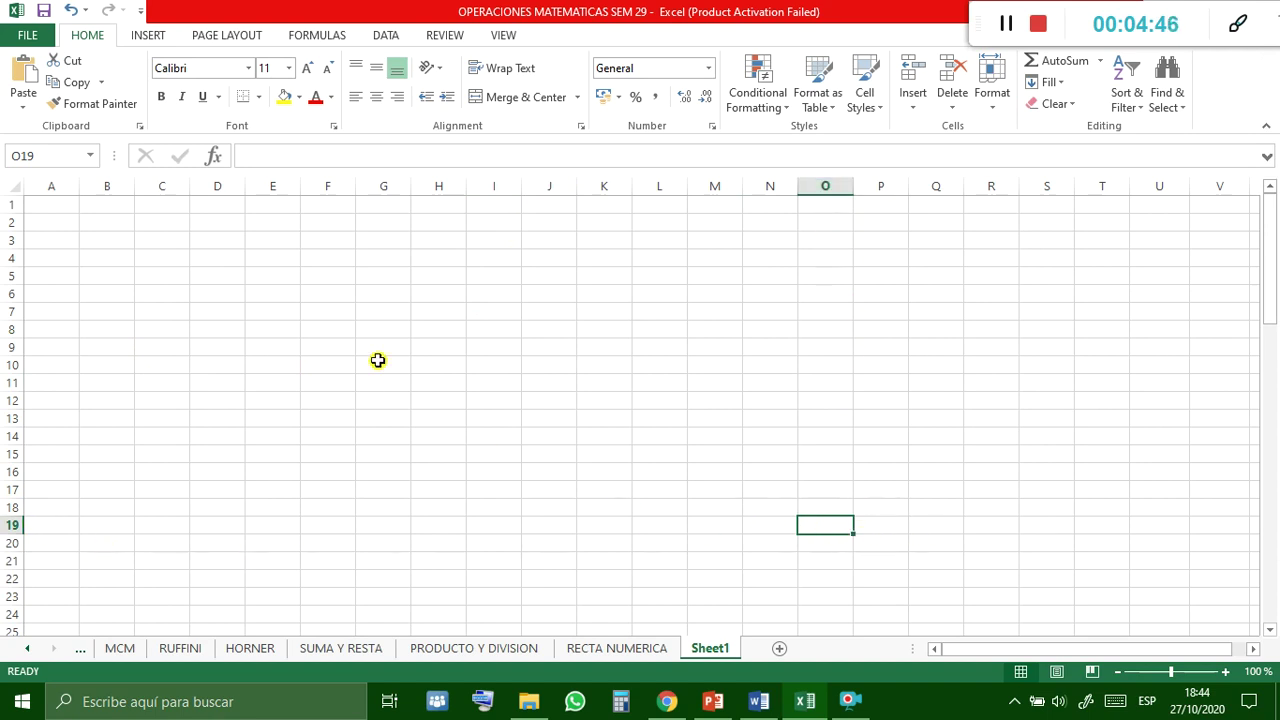
click(284, 312)
click(148, 277)
click(43, 208)
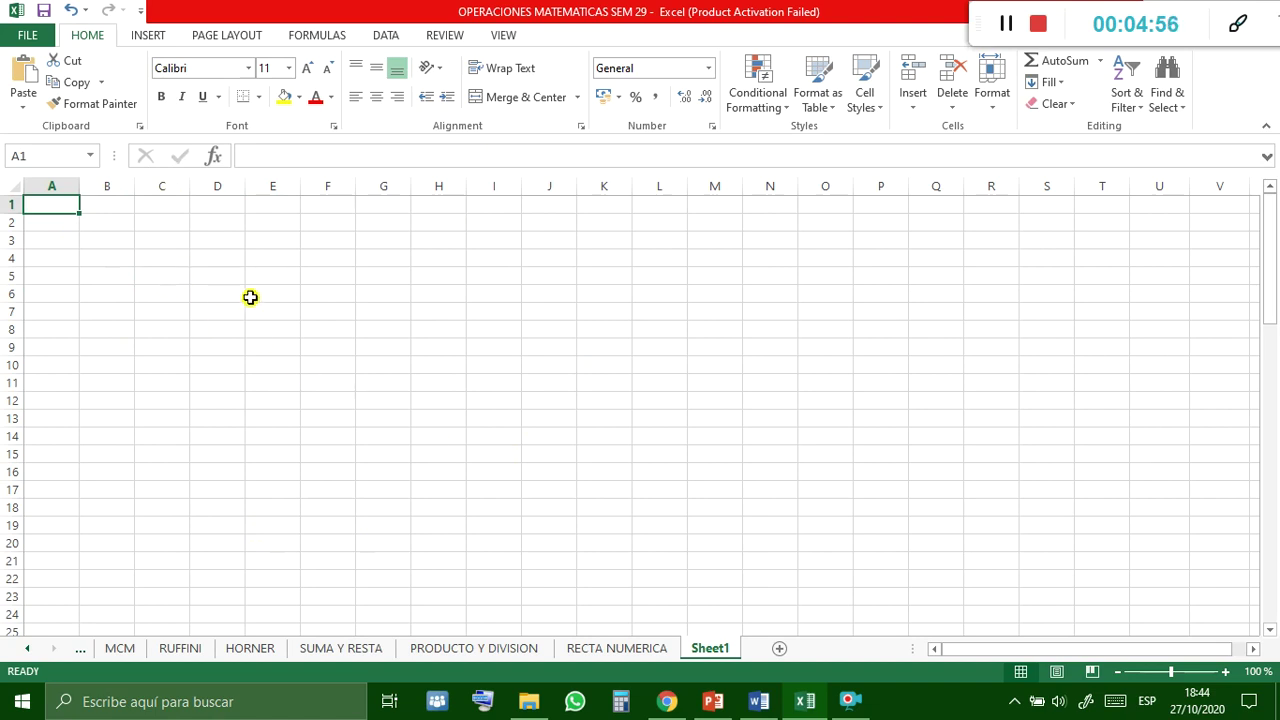
click(216, 347)
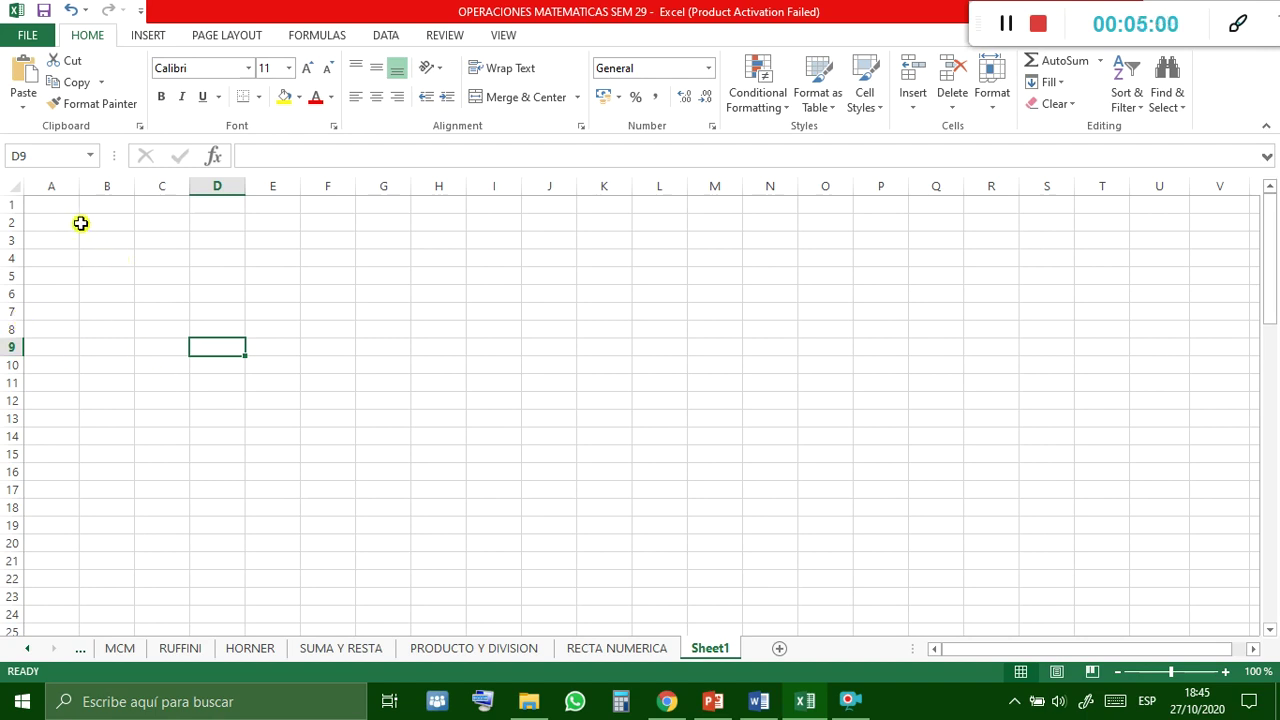
click(61, 203)
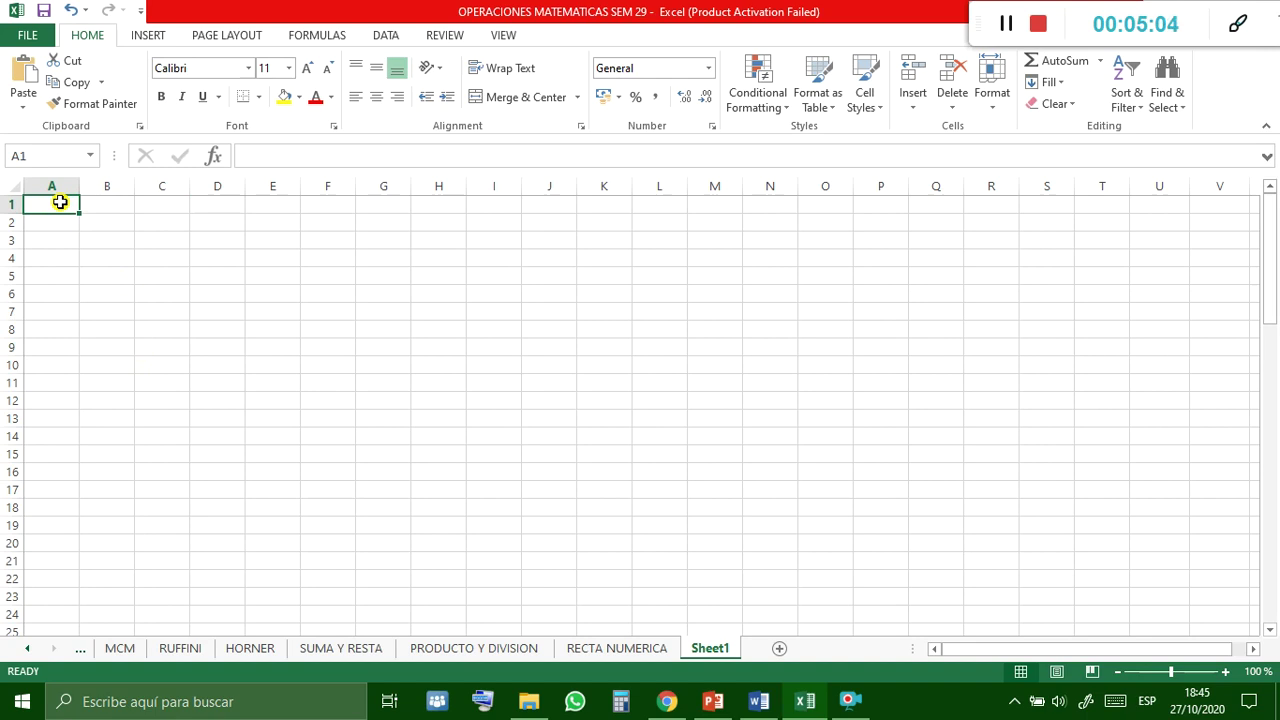
text(ROGER)
Enter the author's name in A1, add the surname, and widen column A to fit.
key(Return)
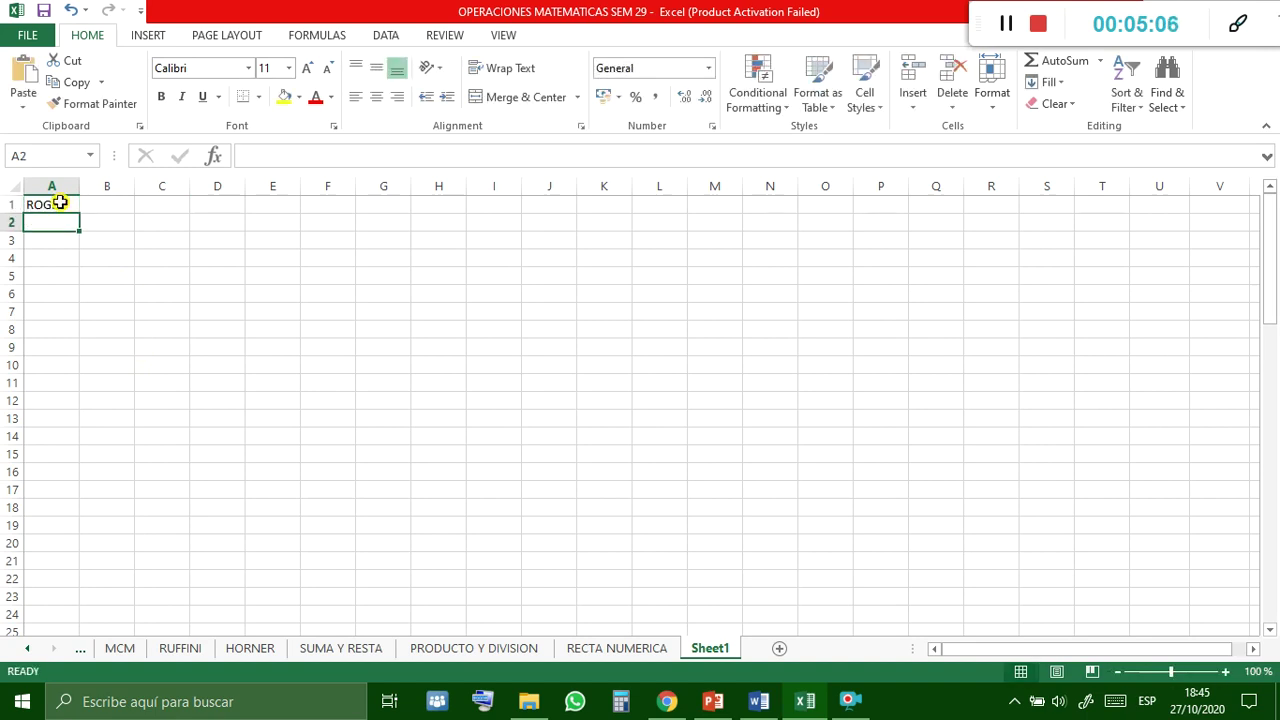
click(61, 203)
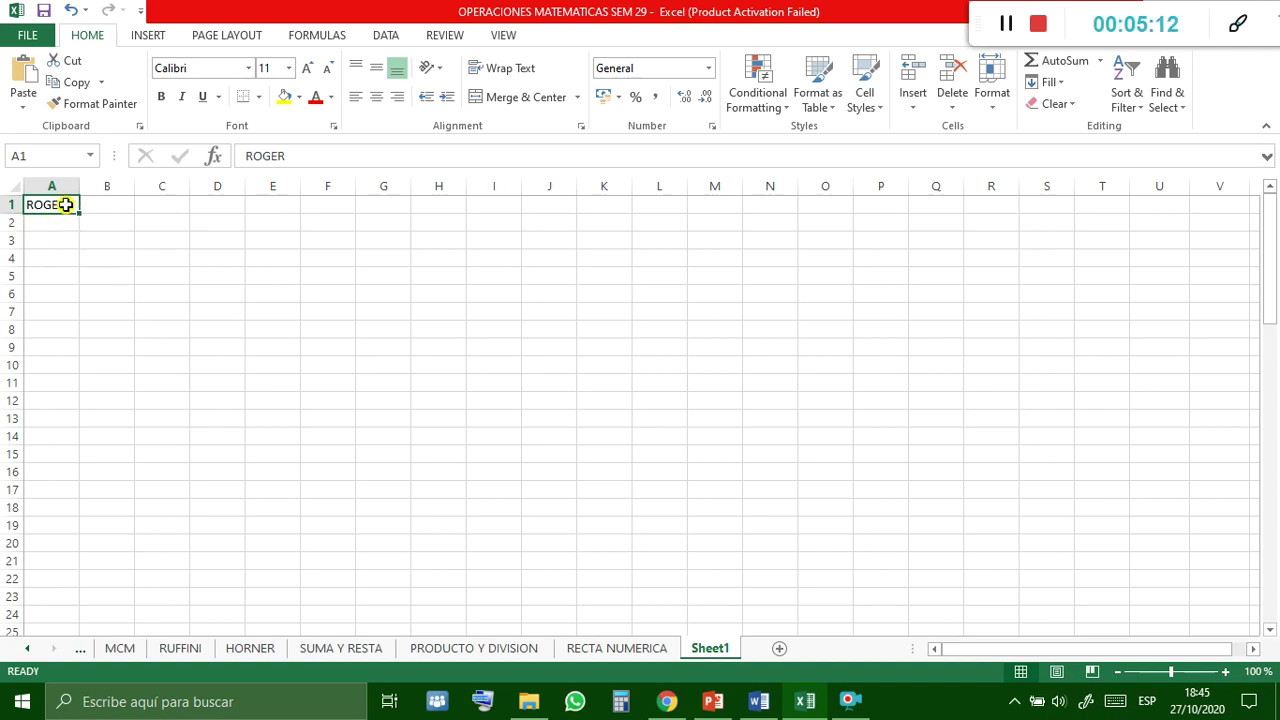
double_click(67, 203)
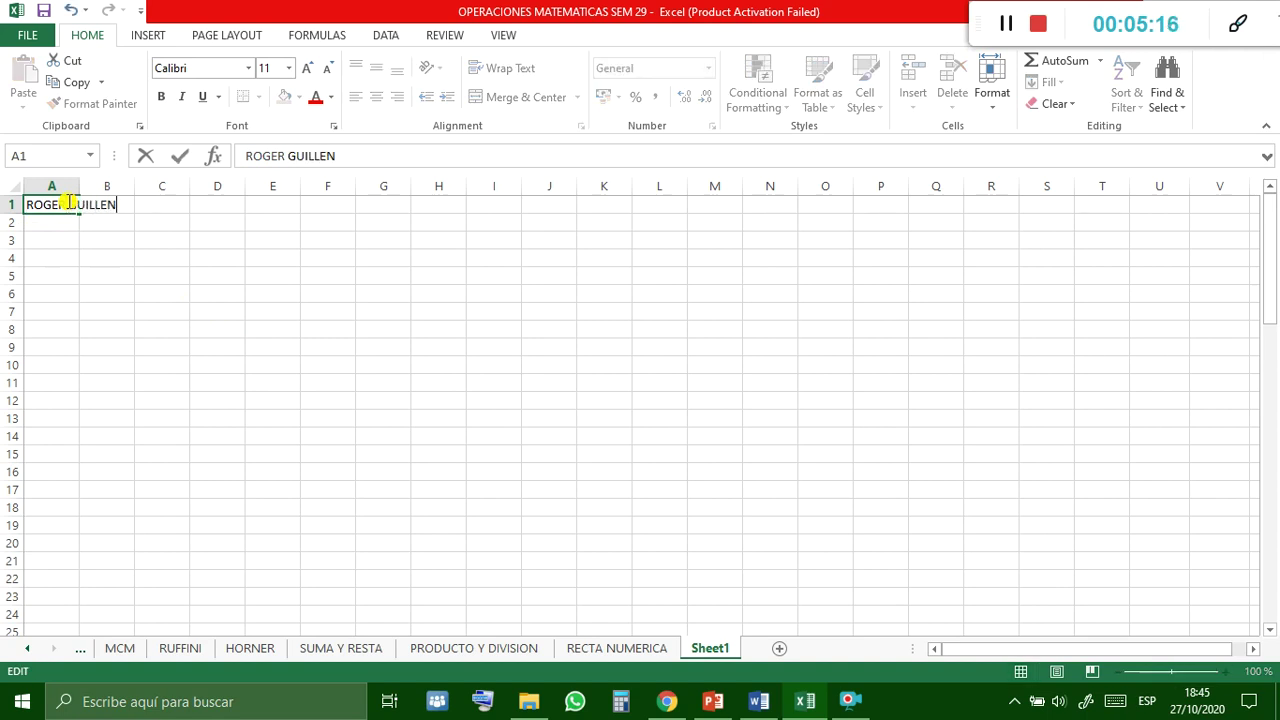
key(Return)
click(67, 202)
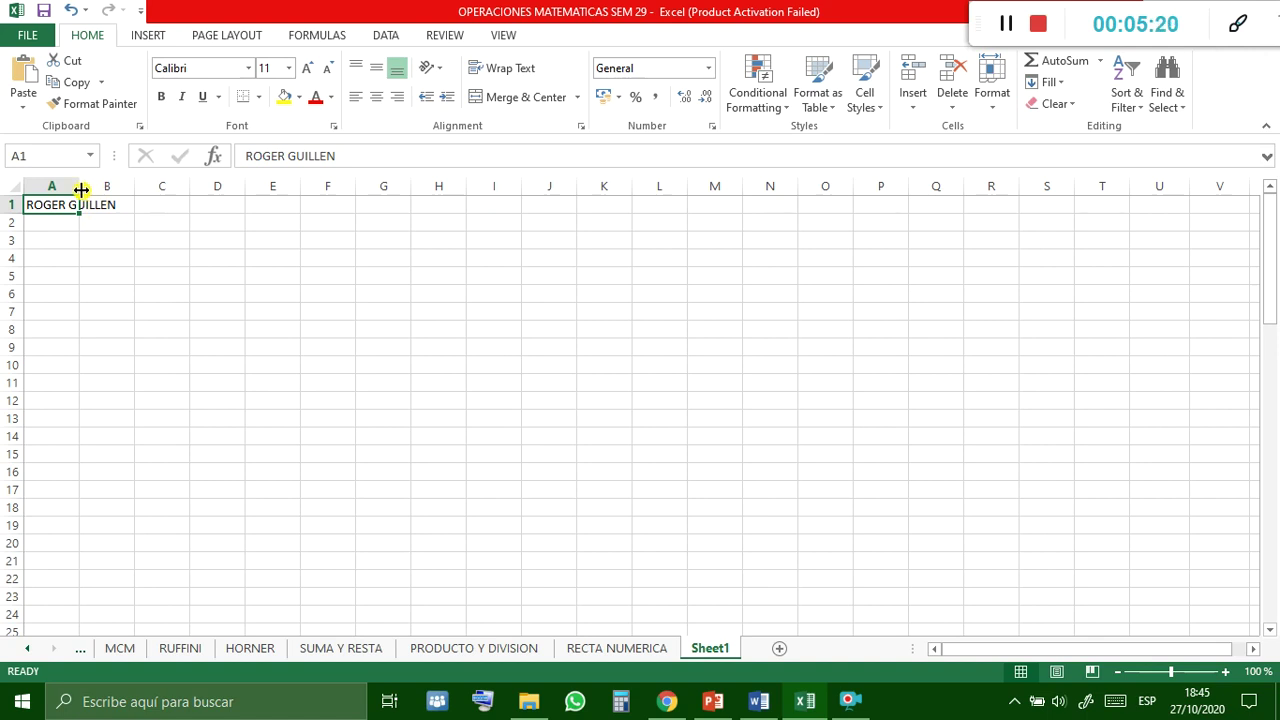
drag(81, 188, 185, 186)
click(93, 258)
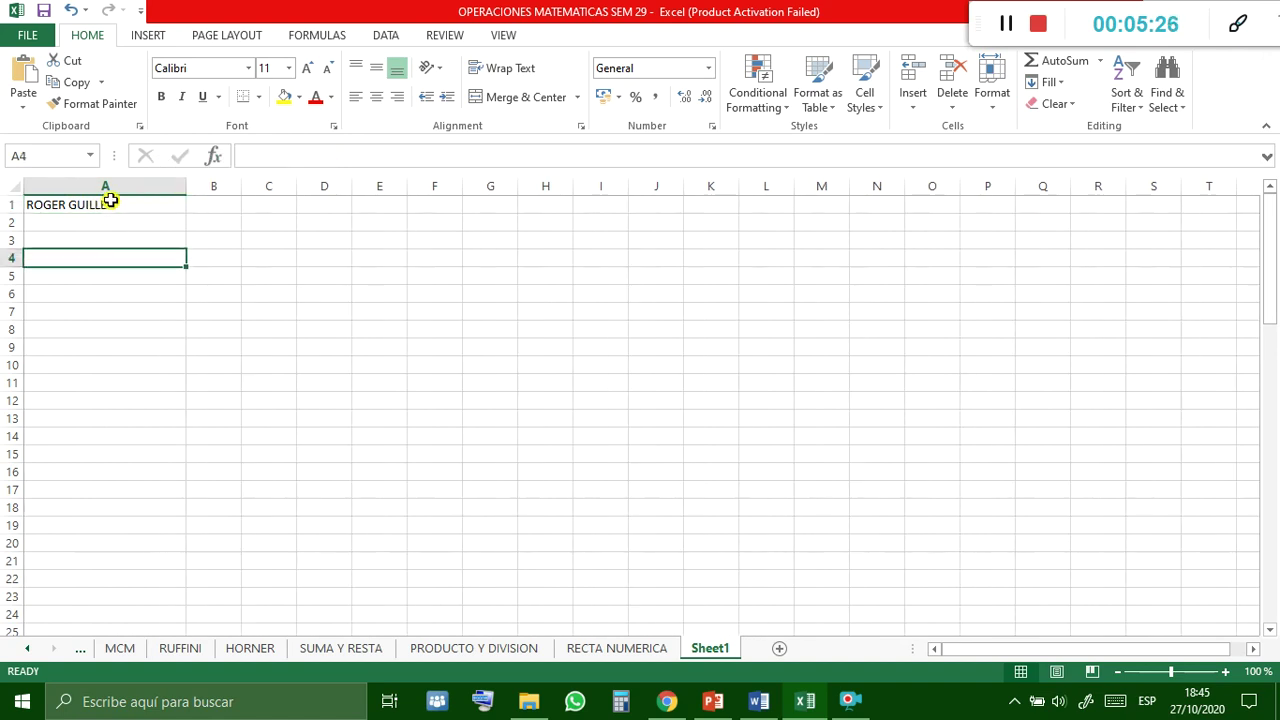
Undo an accidental overwrite of A1, remove a stray character, and complete the second surname.
click(110, 203)
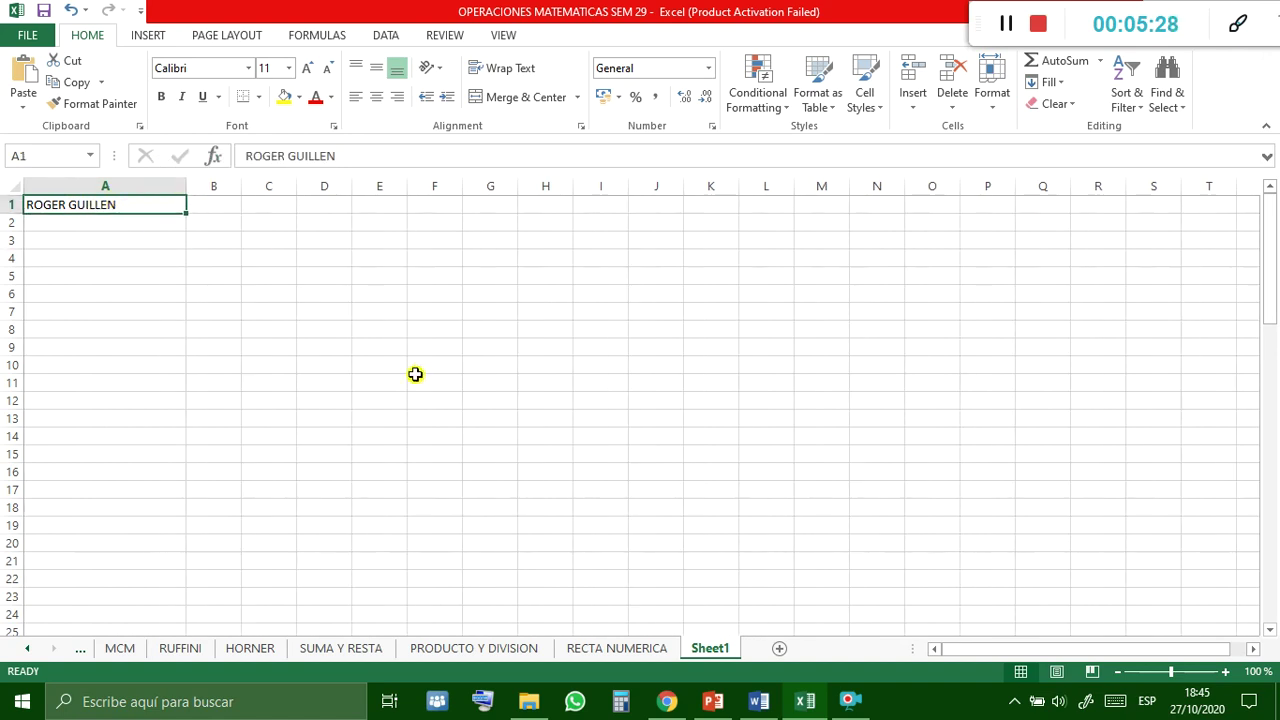
text(GUI)
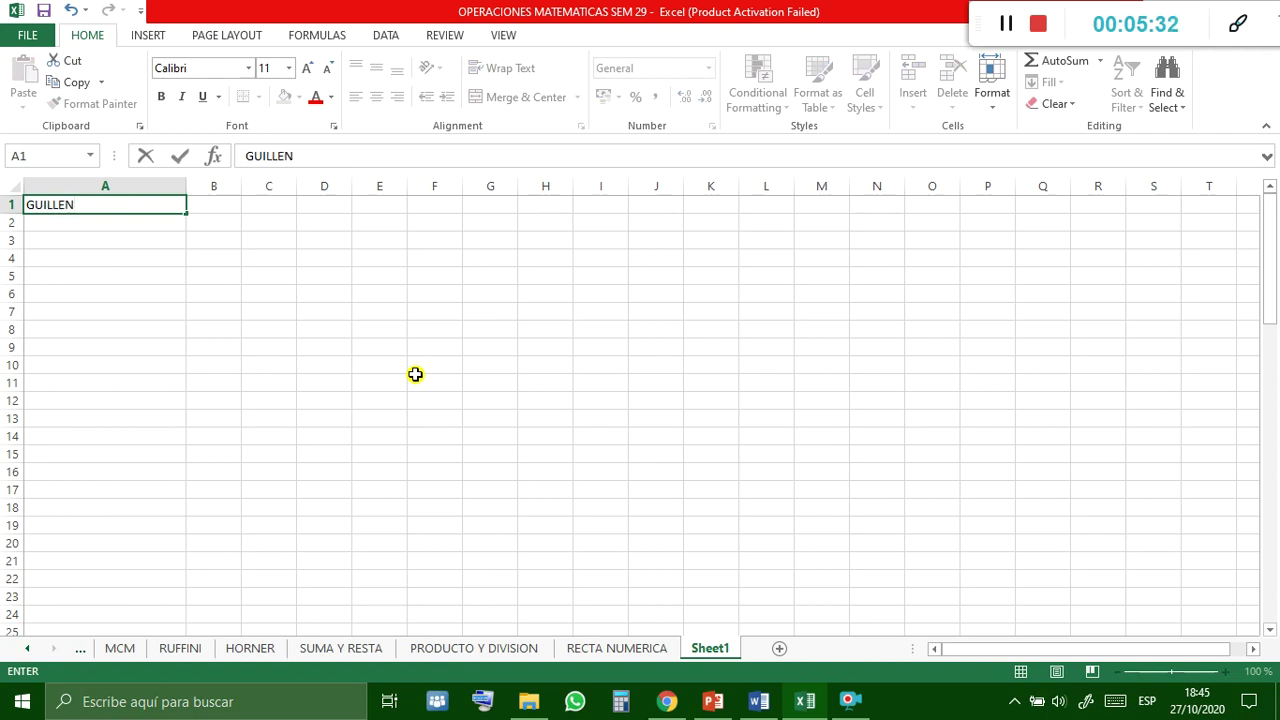
key(Return)
key(ctrl+z)
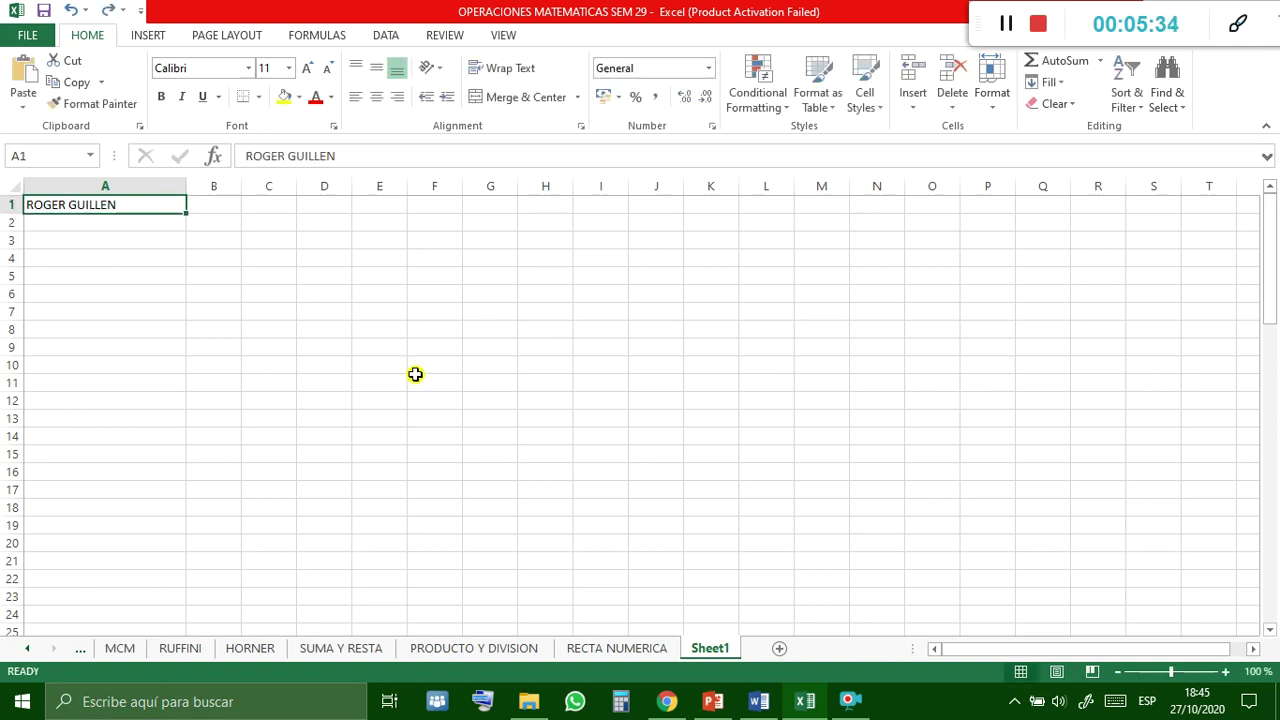
double_click(133, 203)
key(BackSpace)
key(BackSpace)
key(BackSpace)
click(126, 261)
click(126, 206)
click(358, 155)
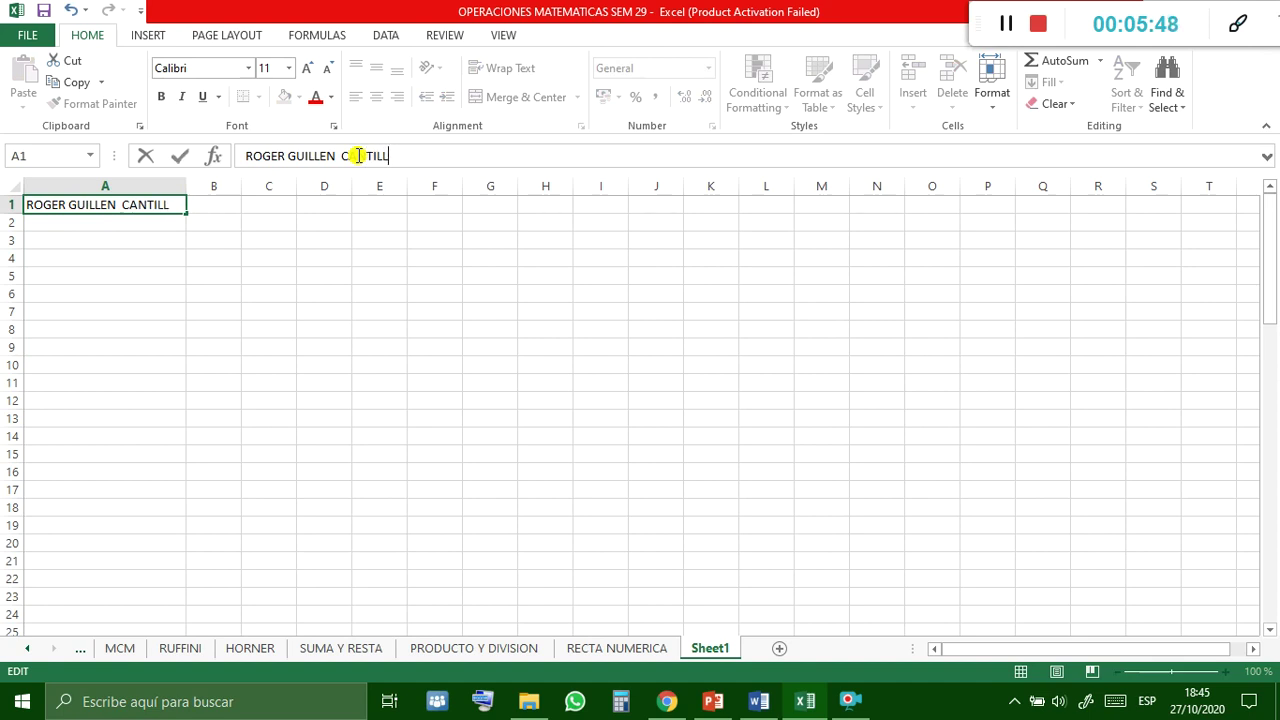
text(O)
key(Return)
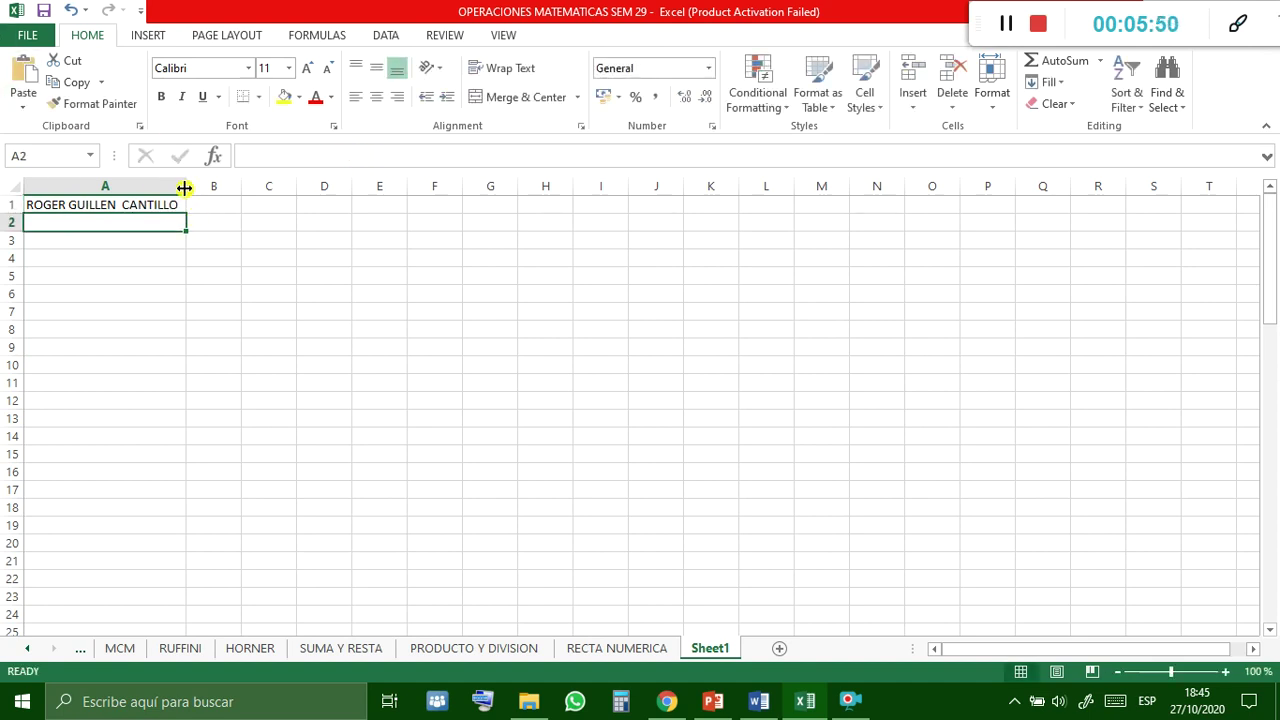
drag(185, 188, 203, 190)
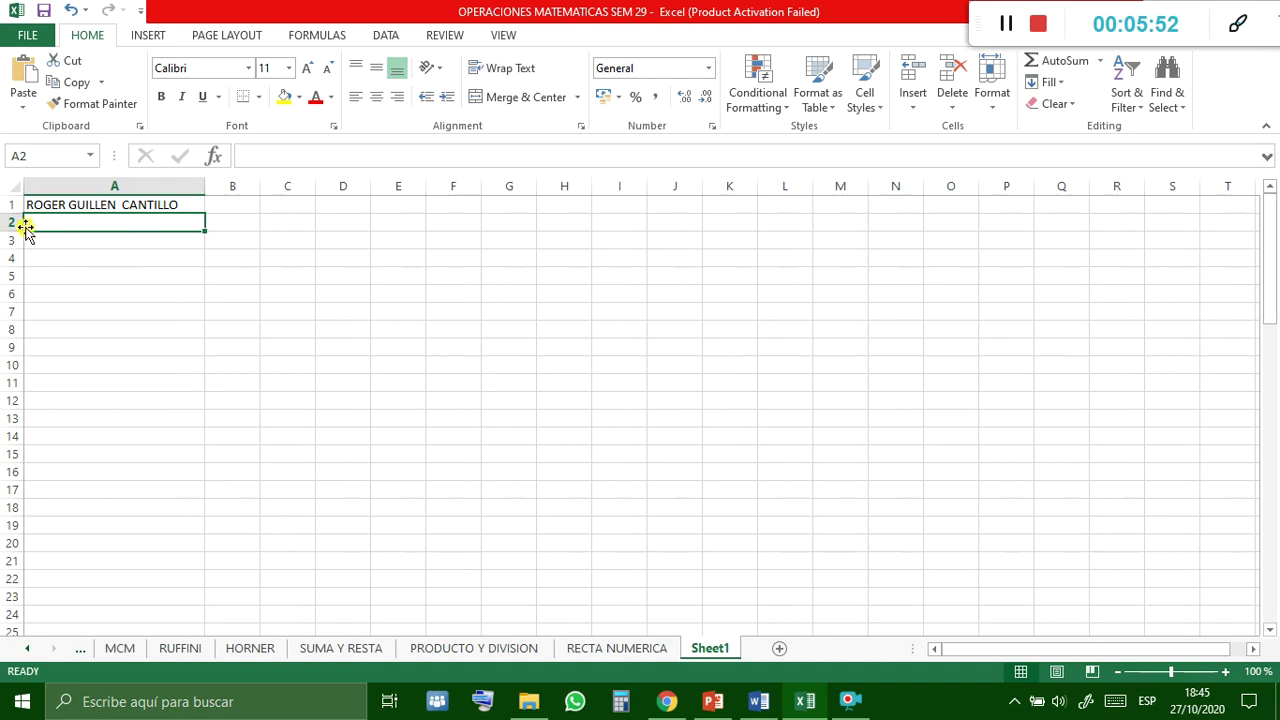
drag(11, 214, 11, 268)
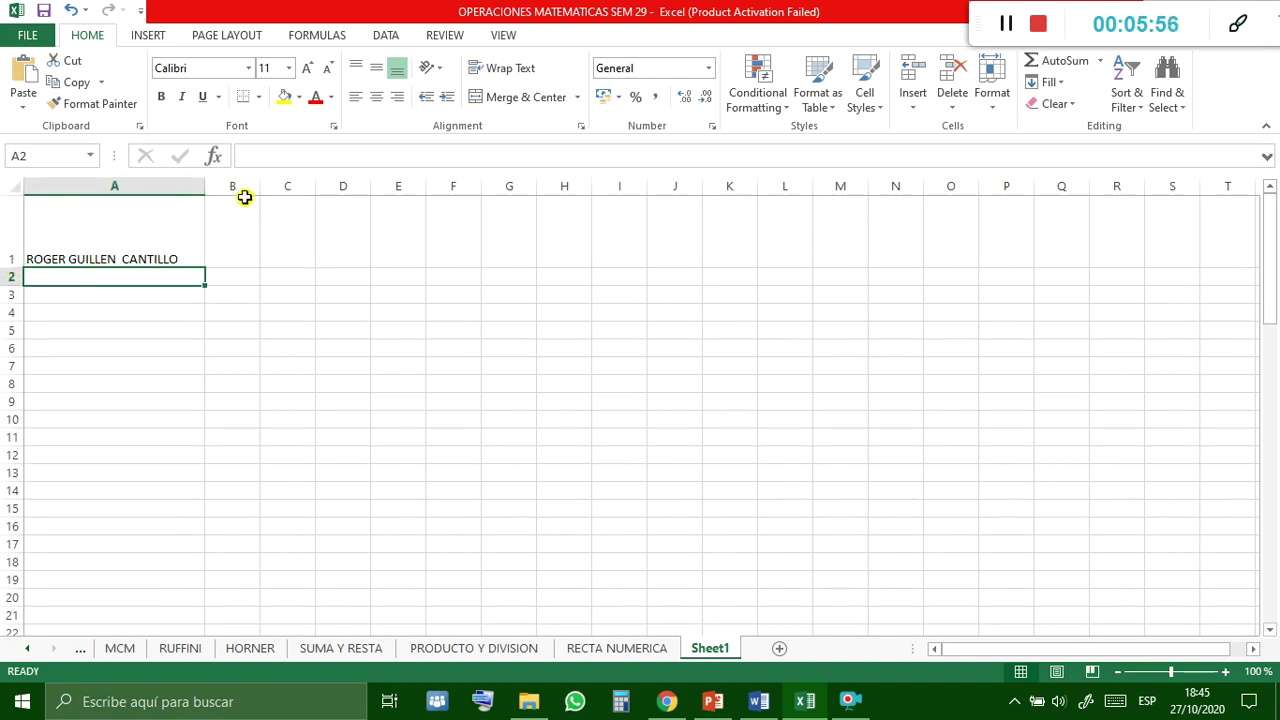
drag(205, 186, 316, 188)
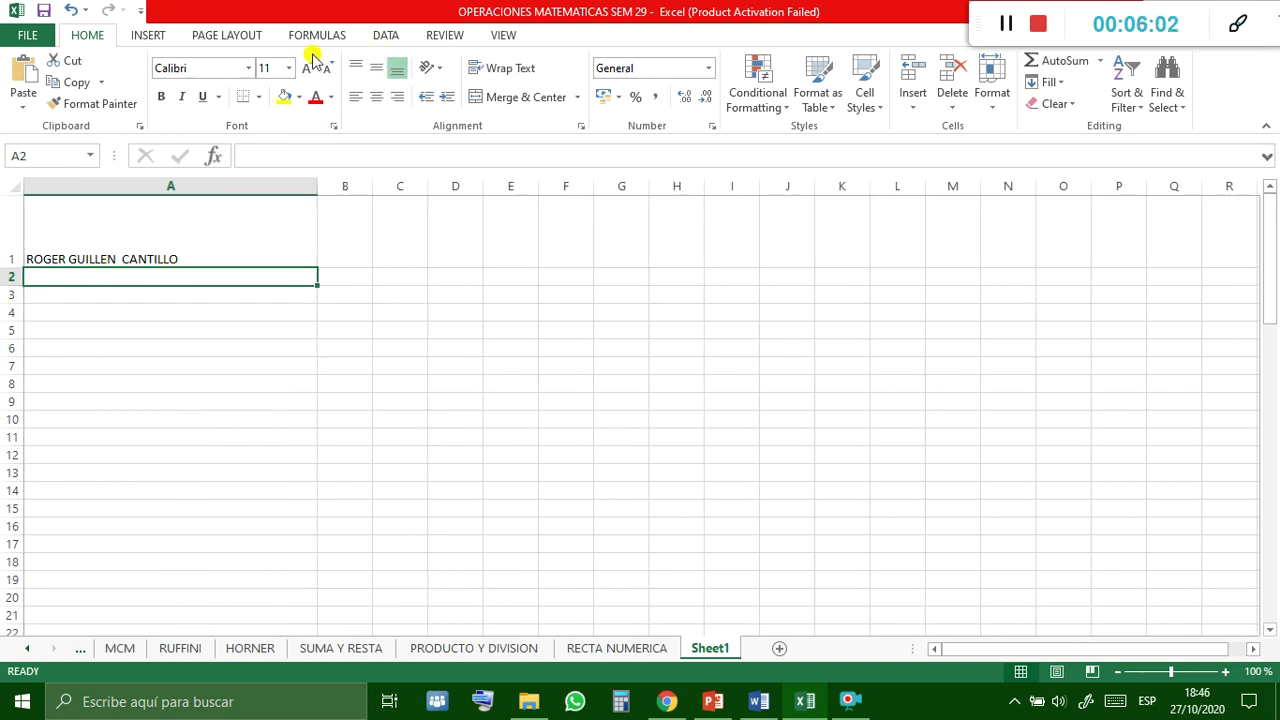
click(377, 100)
click(377, 72)
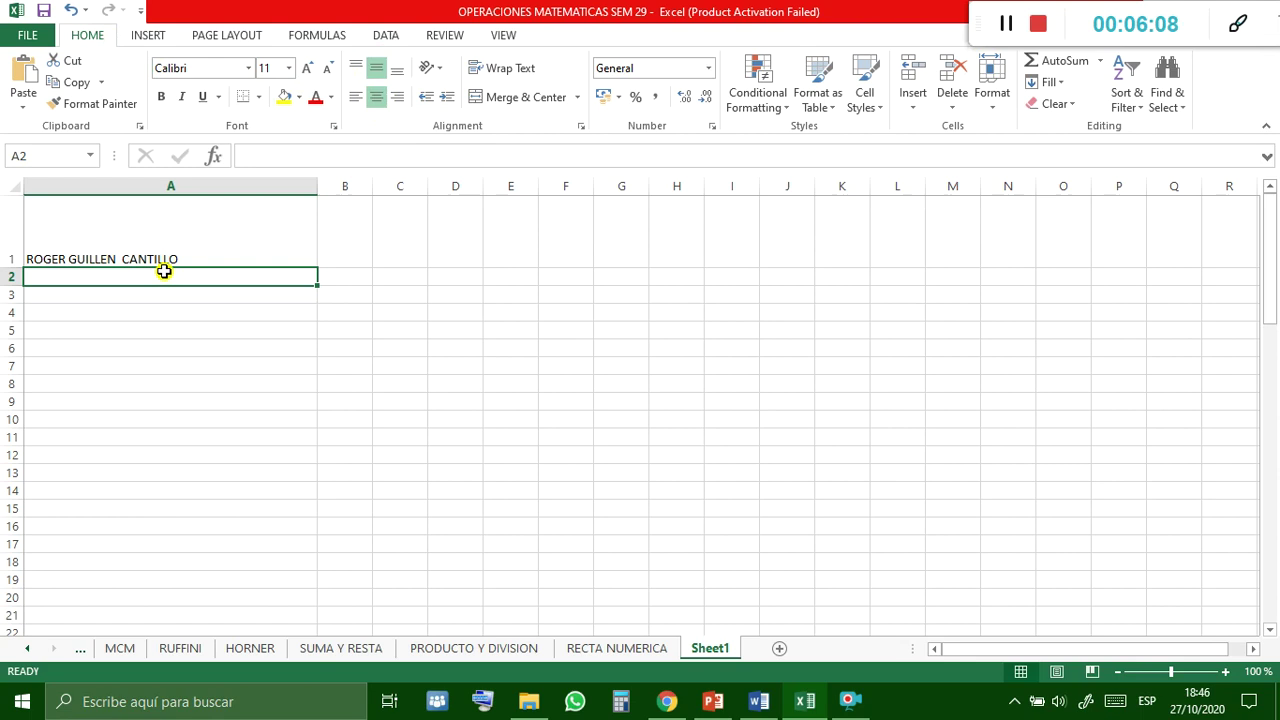
click(177, 243)
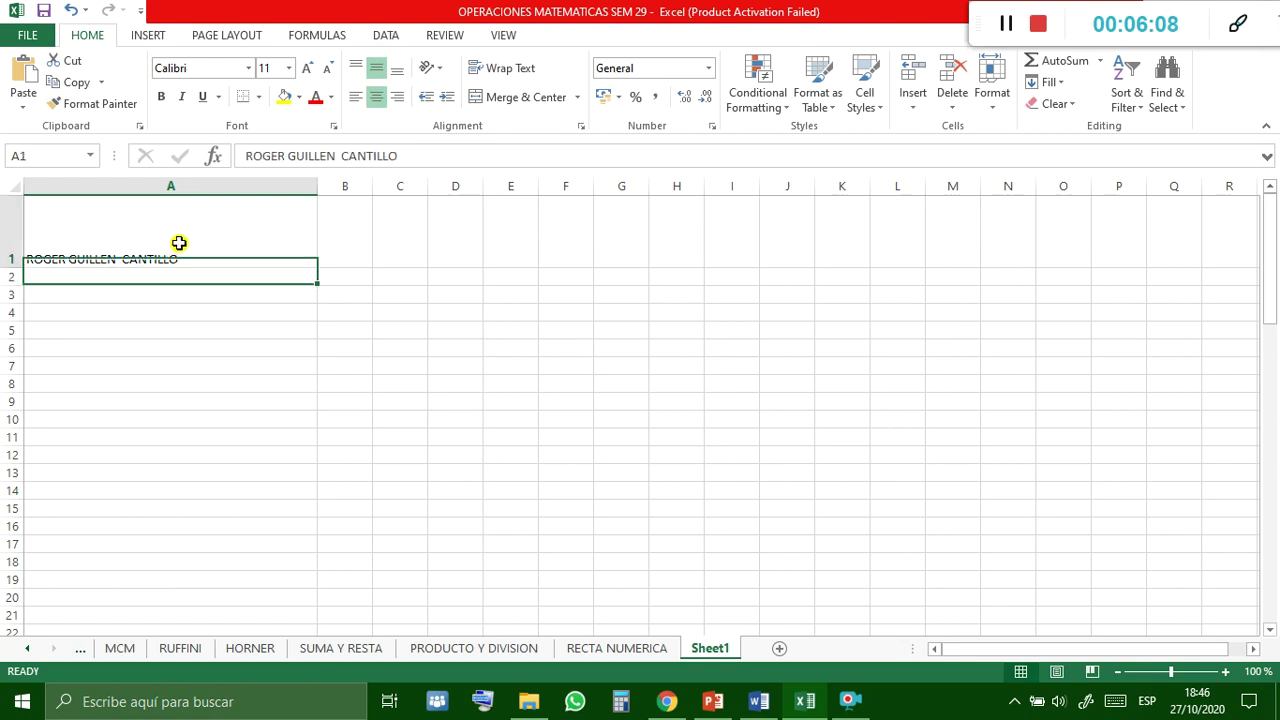
click(376, 97)
click(377, 68)
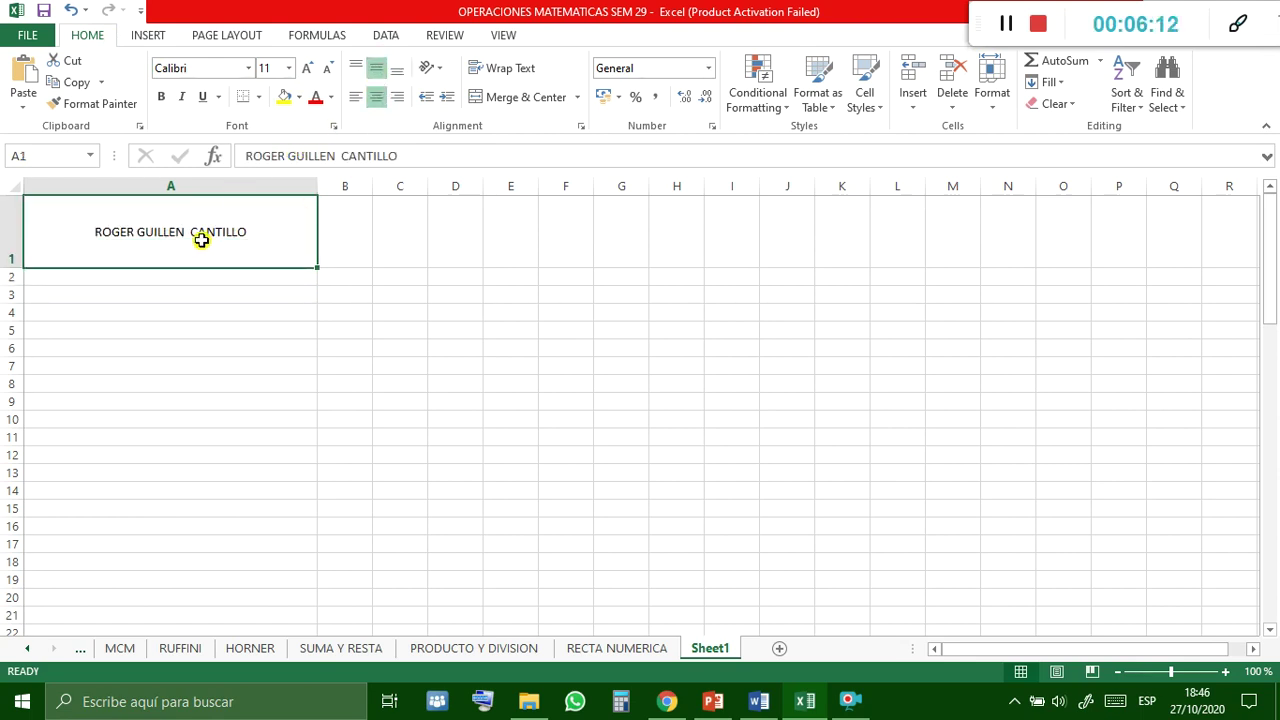
click(317, 97)
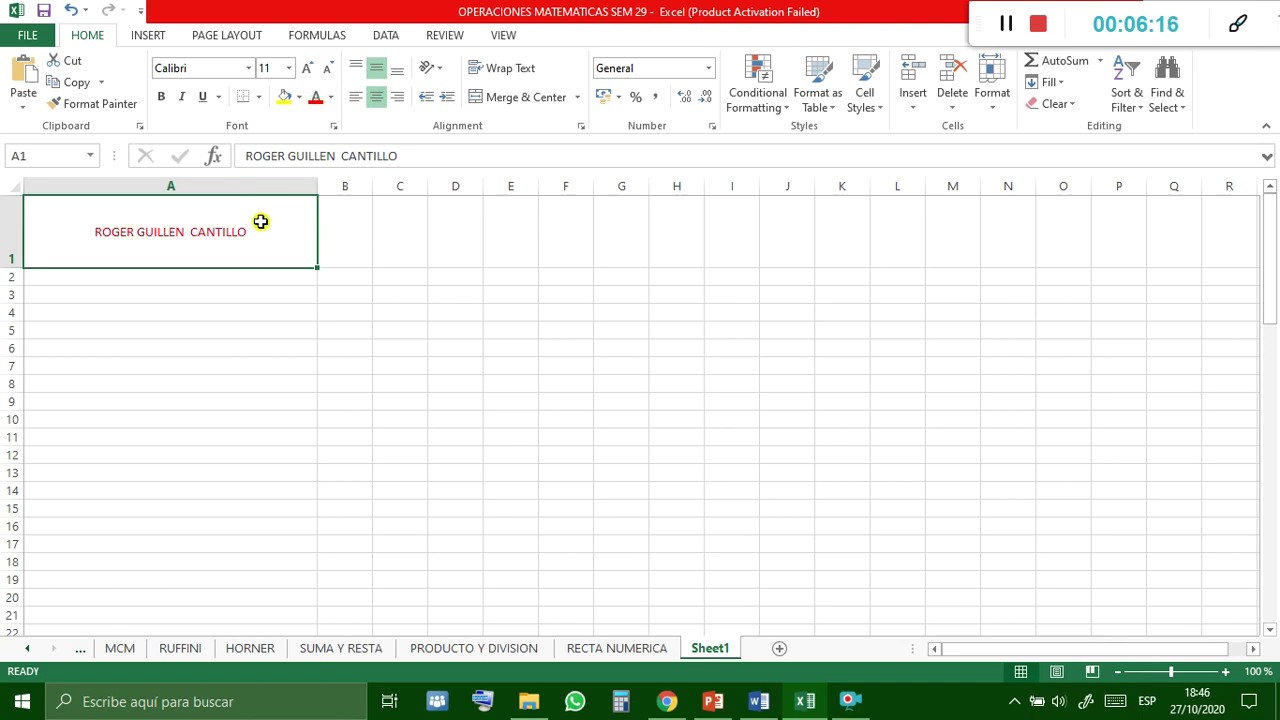
click(161, 96)
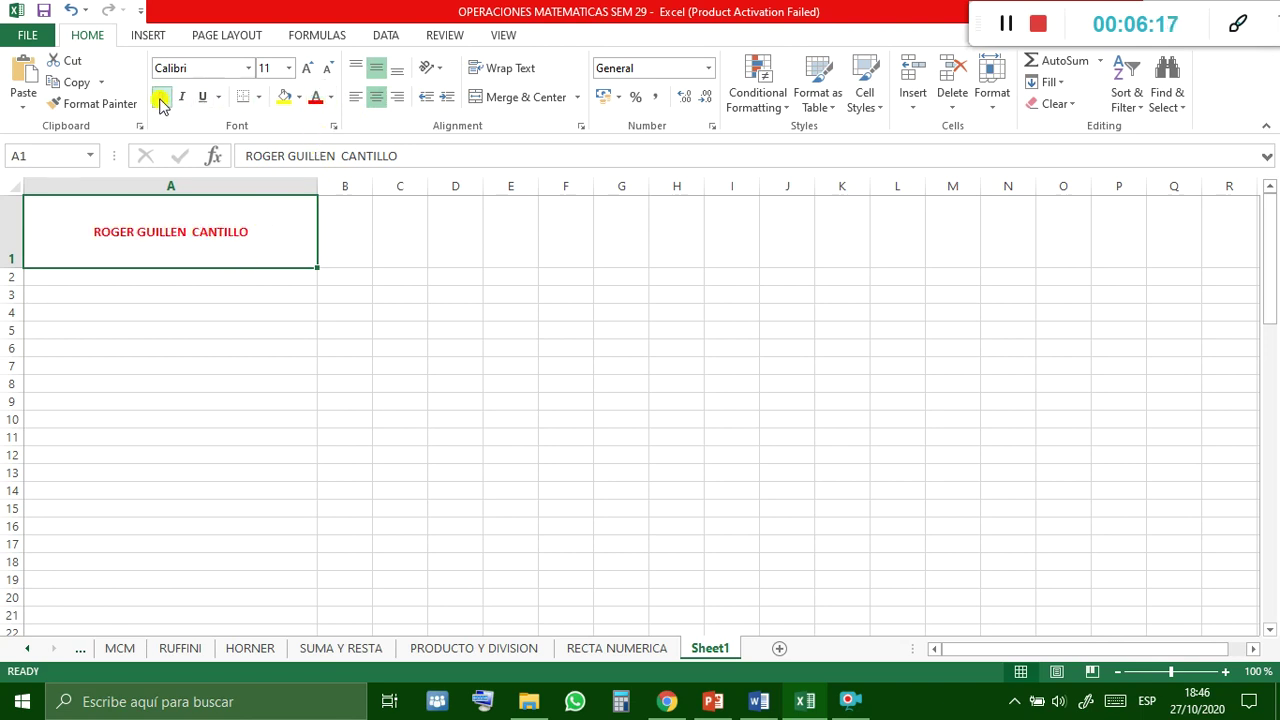
click(307, 70)
click(307, 70)
click(307, 70)
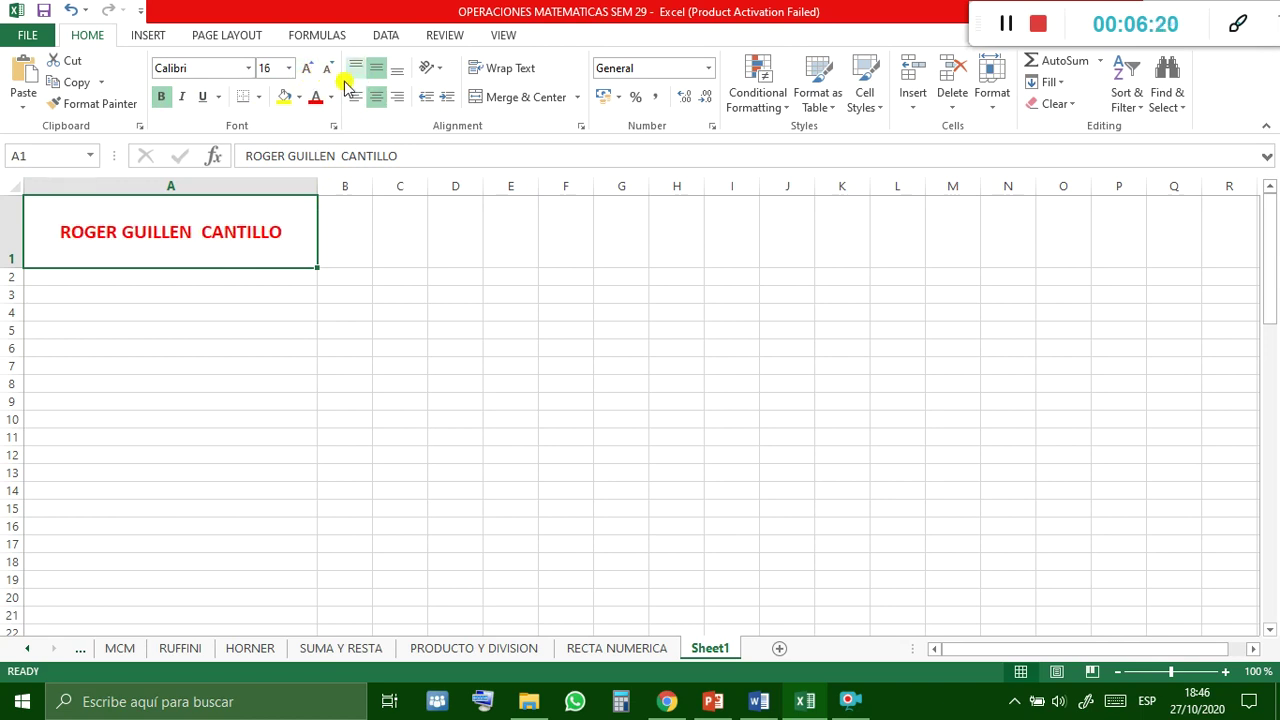
click(285, 96)
click(334, 397)
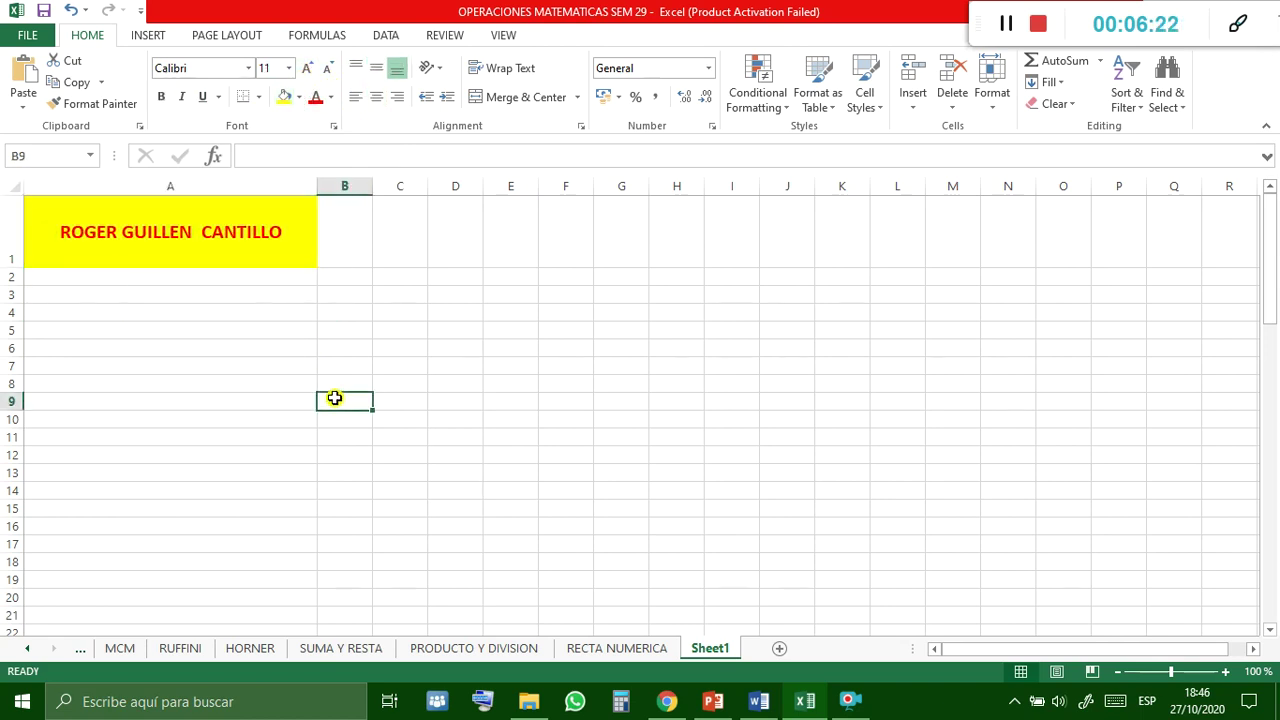
click(262, 244)
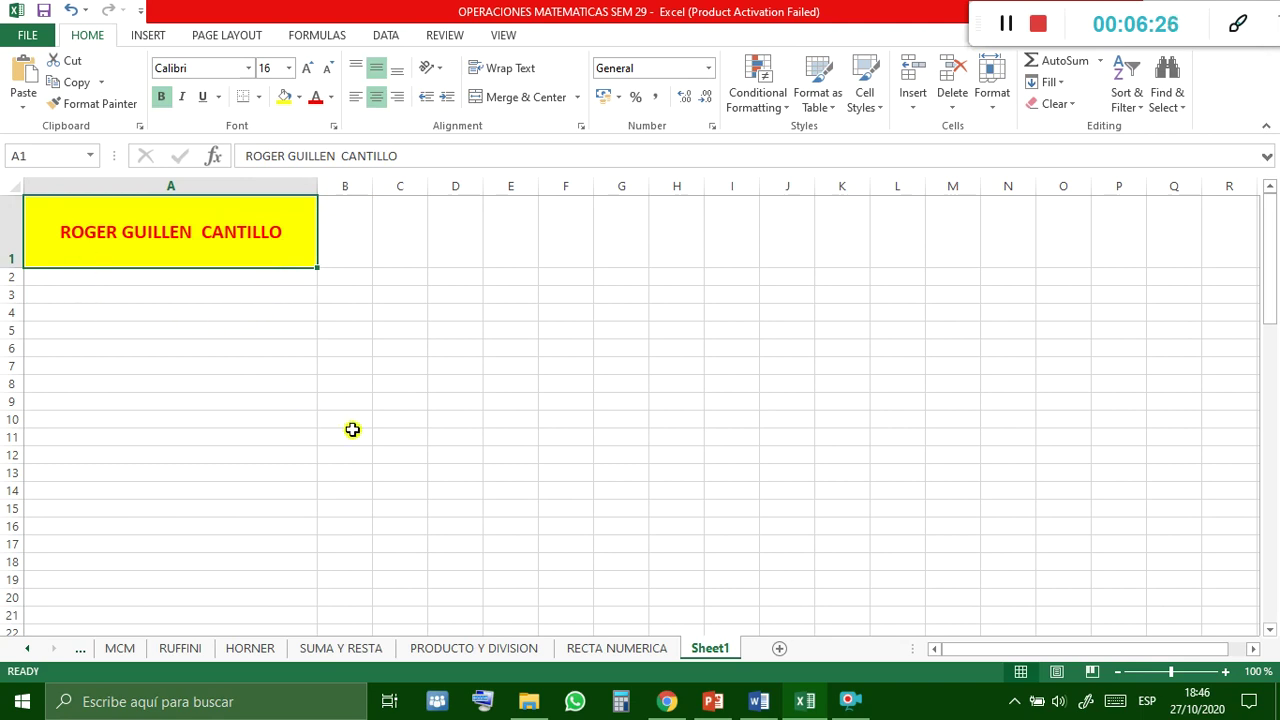
click(343, 435)
key(ctrl+z)
key(ctrl+z)
key(ctrl+z)
key(ctrl+z)
key(ctrl+z)
key(ctrl+z)
key(ctrl+z)
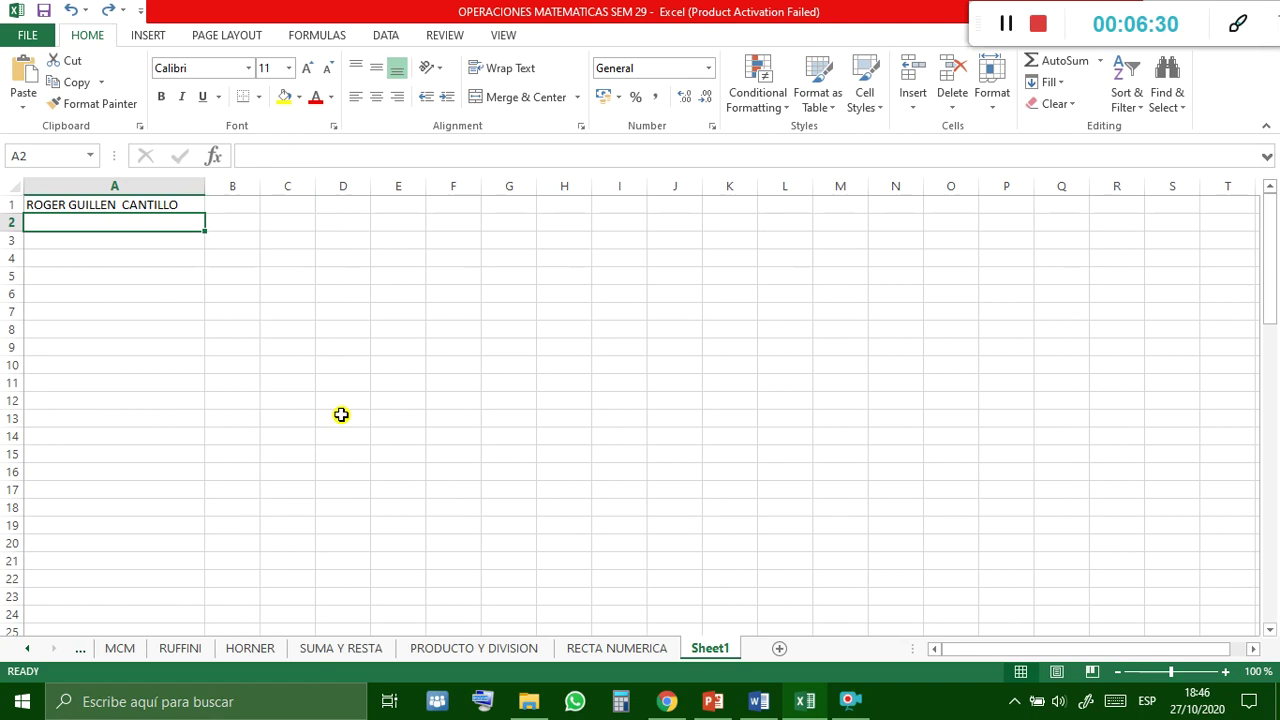
key(ctrl+z)
key(ctrl+z)
key(ctrl+z)
key(ctrl+z)
key(ctrl+z)
key(ctrl+z)
key(ctrl+z)
key(ctrl+z)
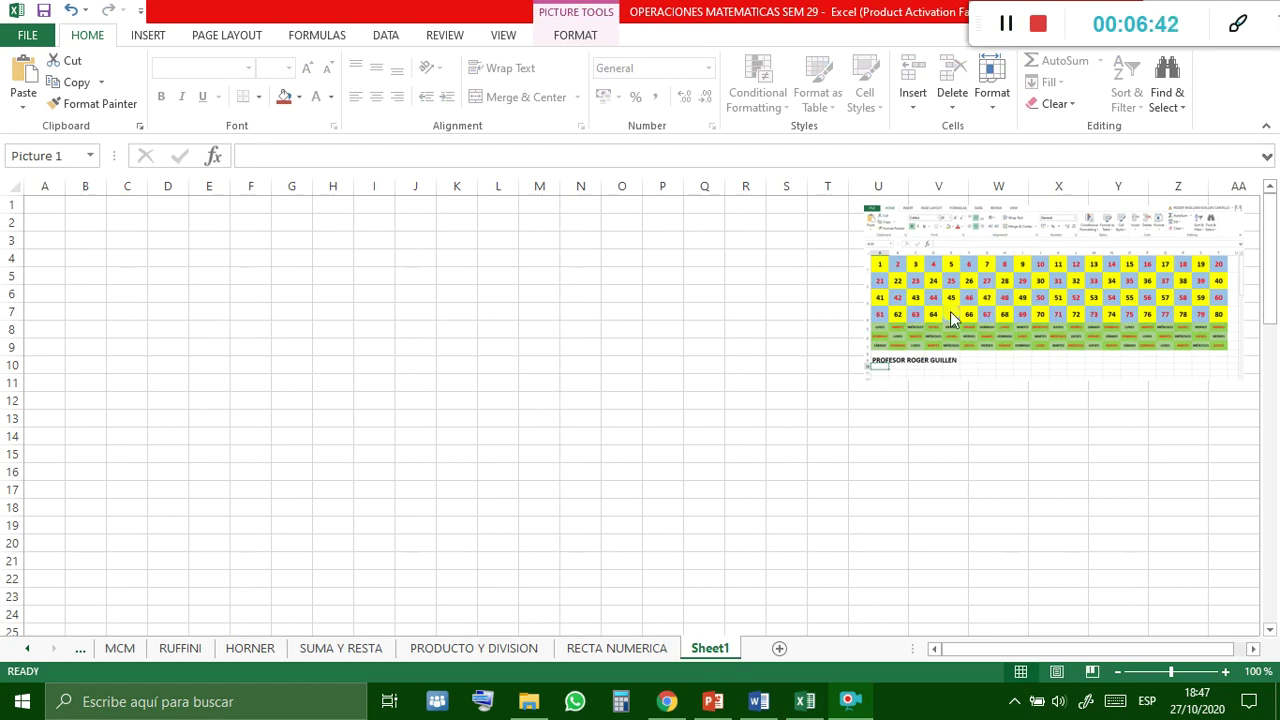
Select the pasted picture of the finished coloured 1–80 grid.
click(988, 282)
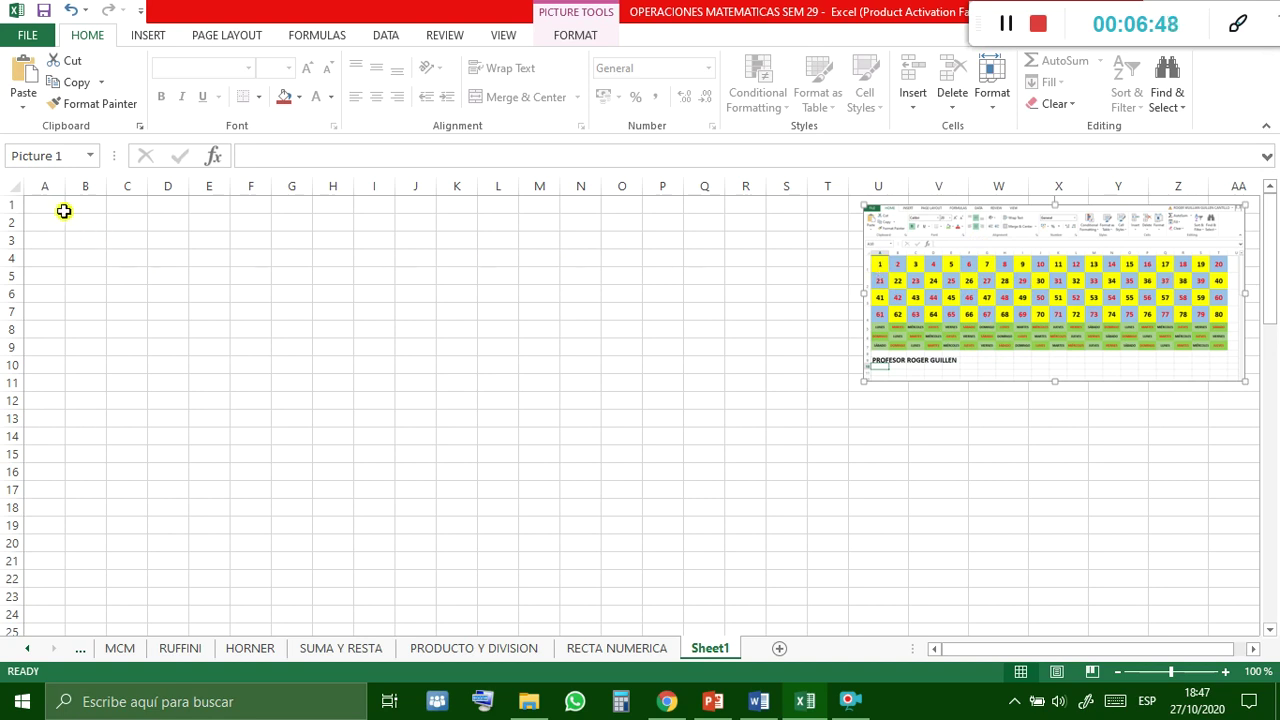
Enter 1, 2, 3, 4 in A1:D1, then clear C1 and D1 again.
click(62, 209)
text(1)
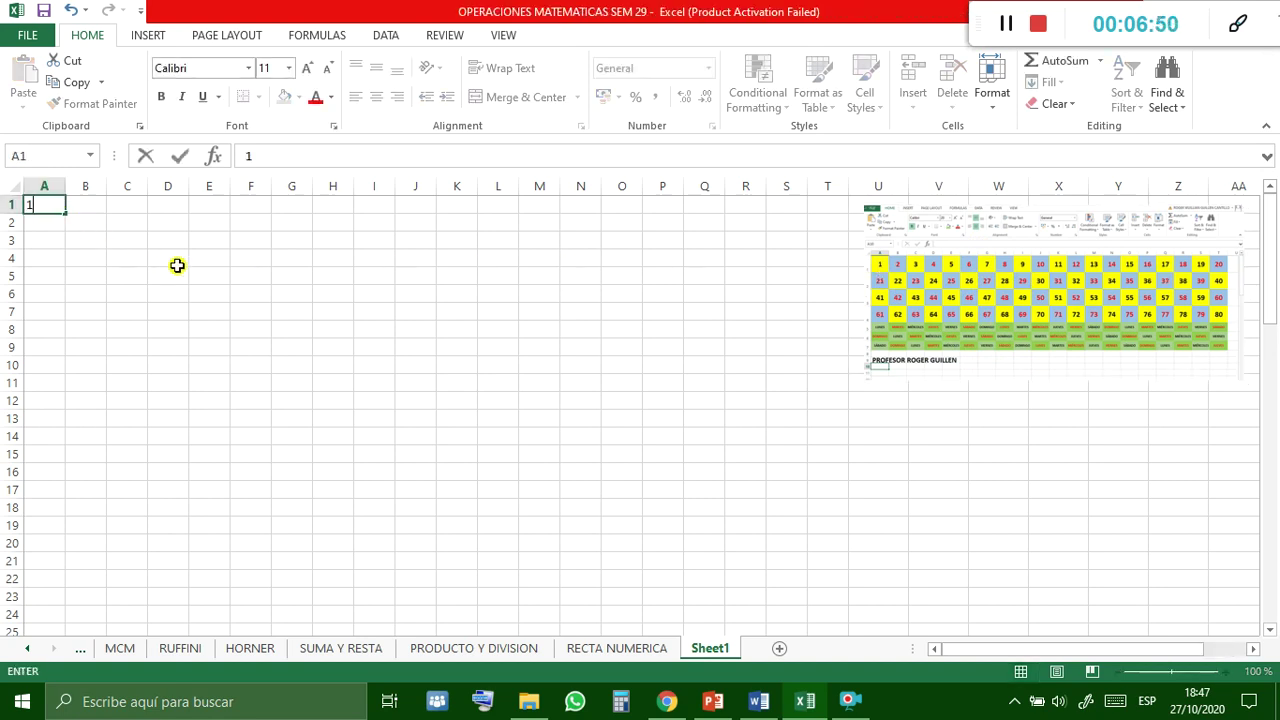
key(Return)
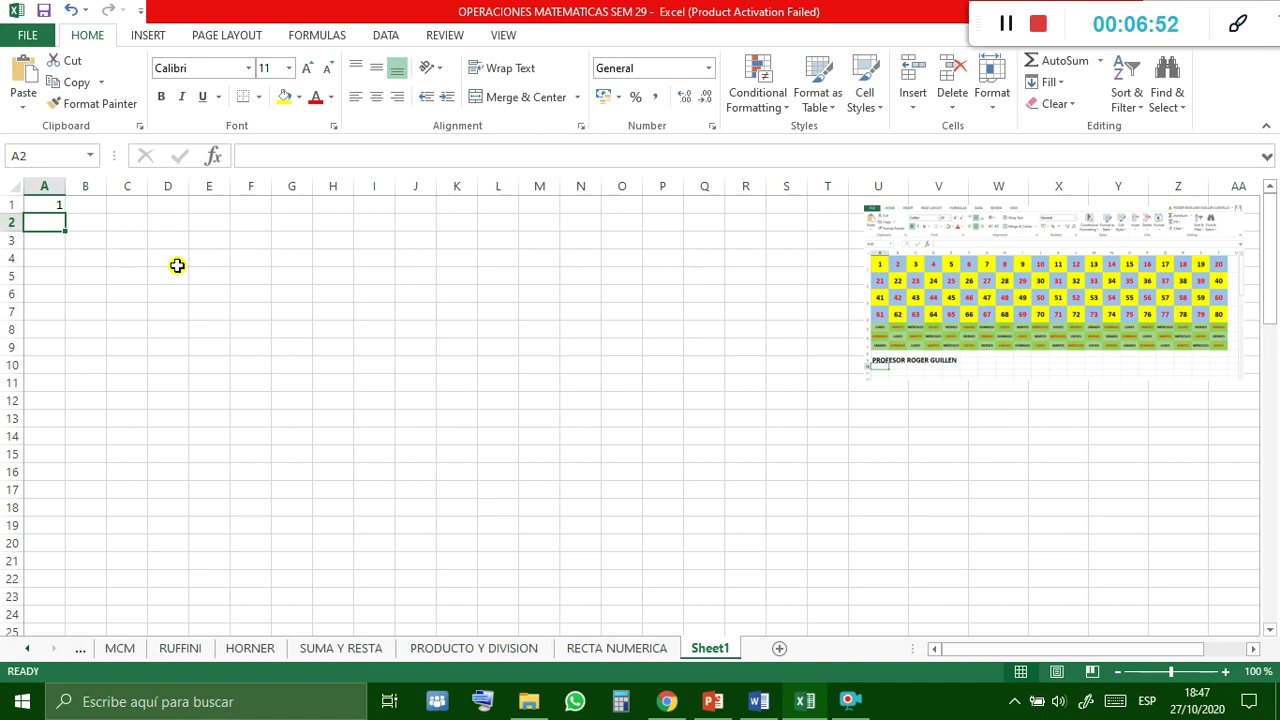
key(Right)
key(Up)
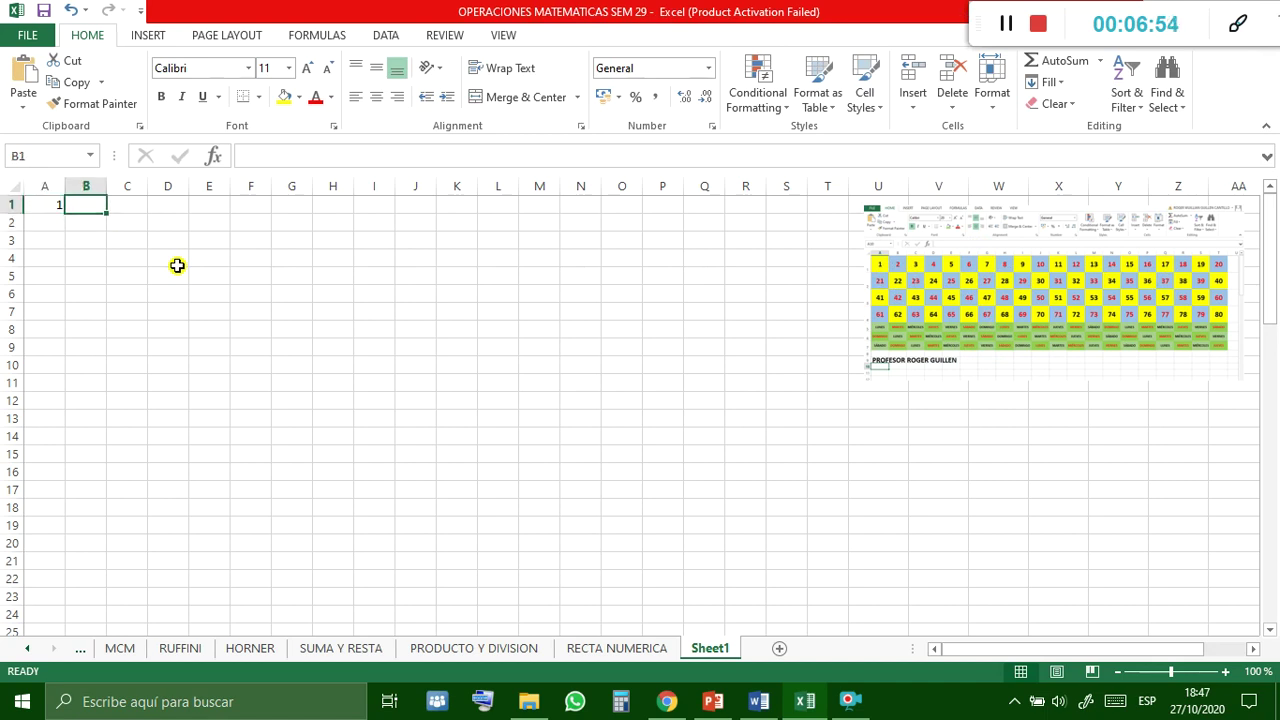
text(2)
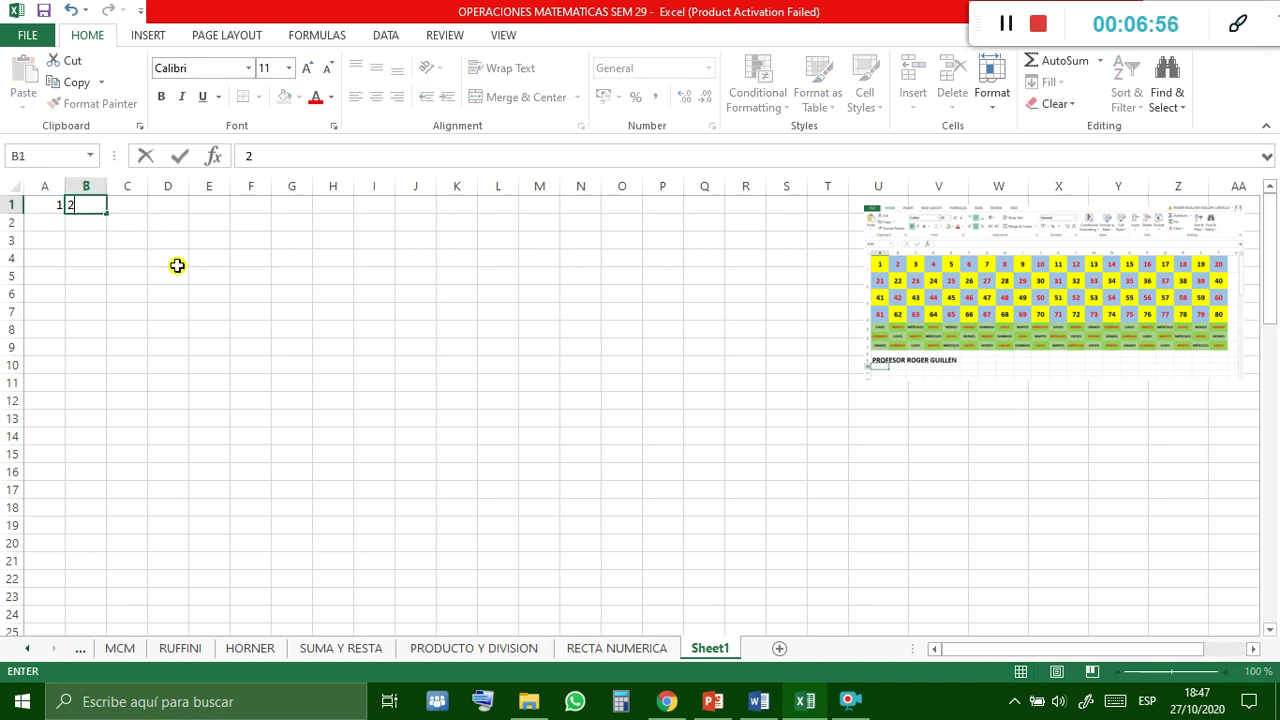
key(Right)
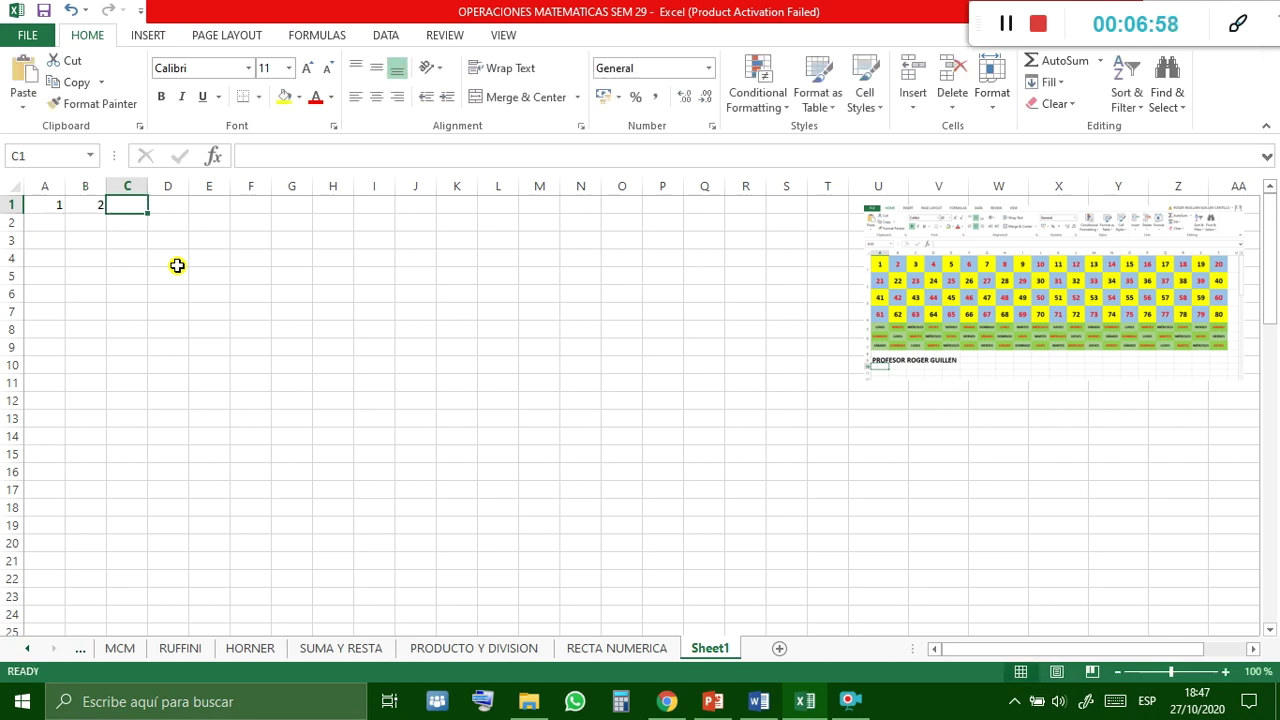
text(3)
key(Return)
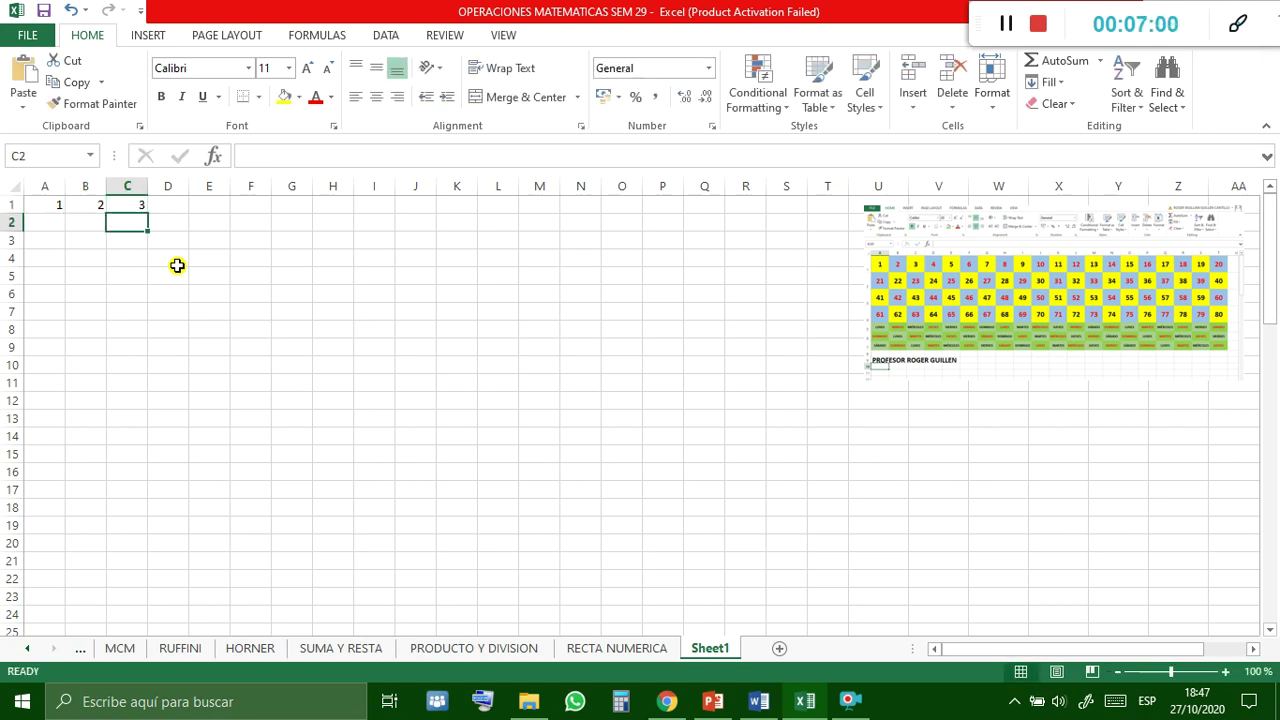
key(Right)
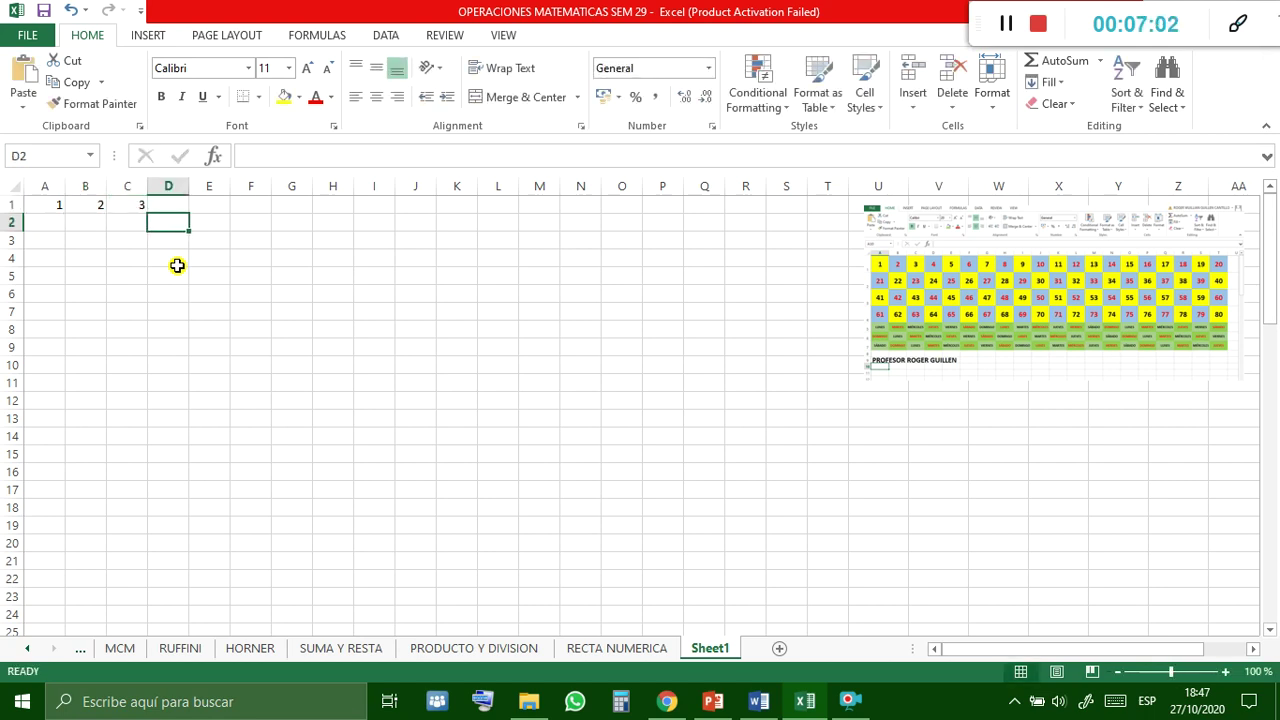
key(Up)
text(4)
key(Return)
drag(139, 202, 165, 204)
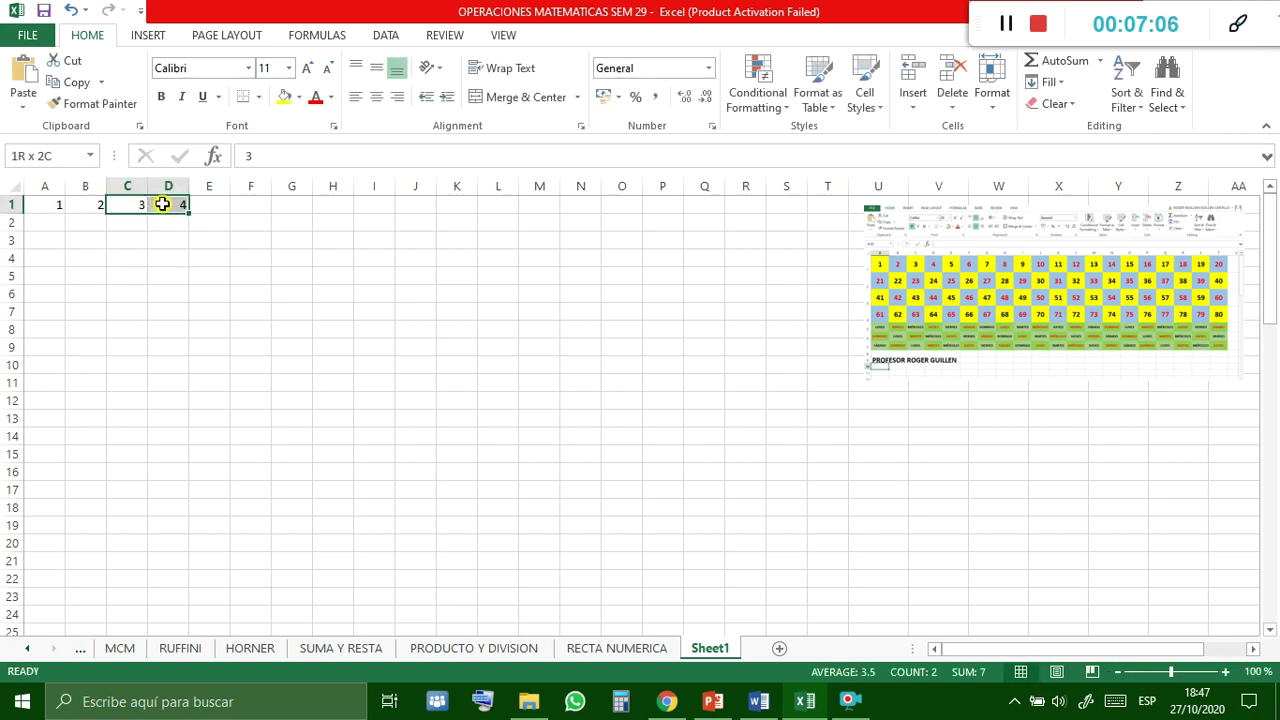
key(Delete)
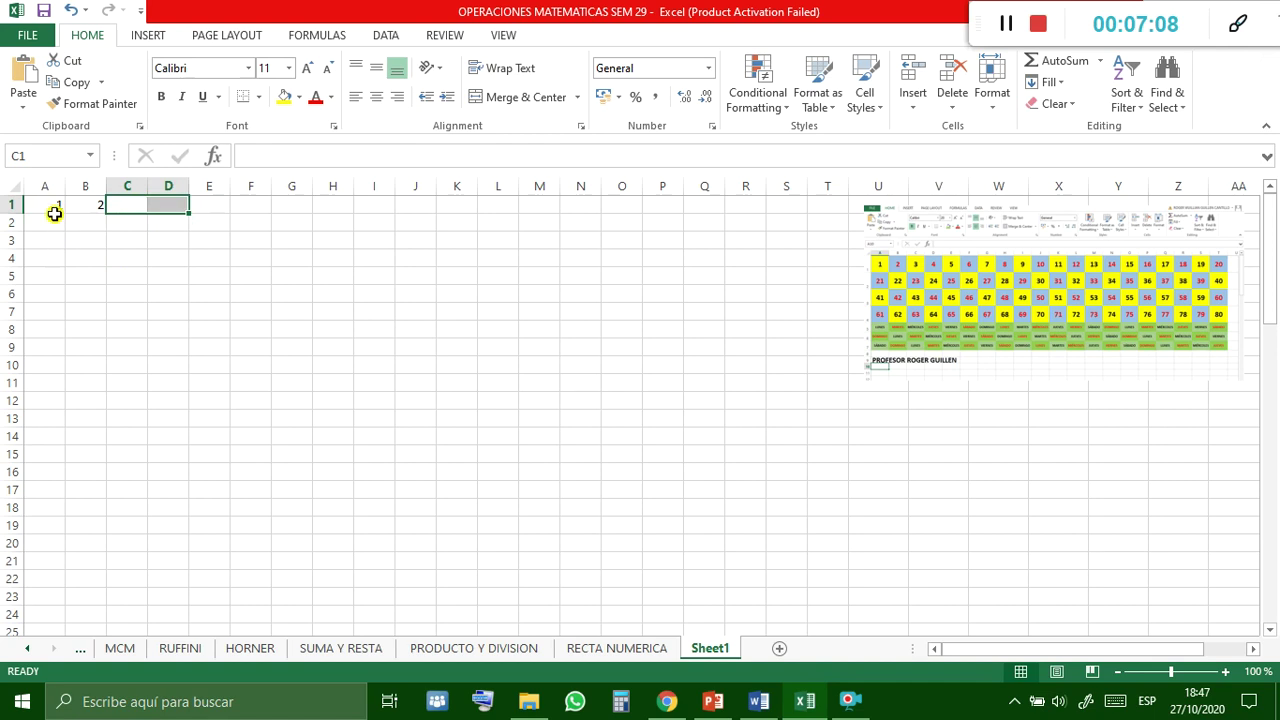
Re-enter 1 in A1 and fill row 1 with the series started by 1 and 2.
drag(53, 205, 89, 206)
click(83, 294)
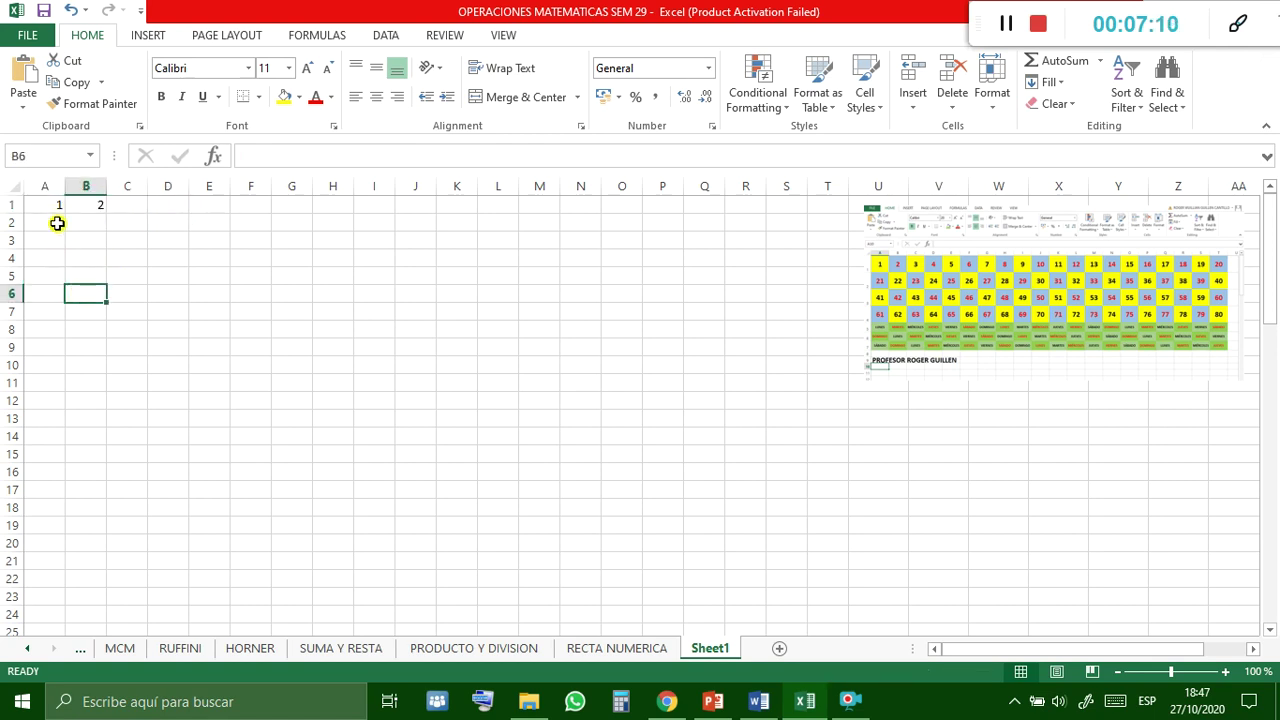
click(57, 207)
text(1)
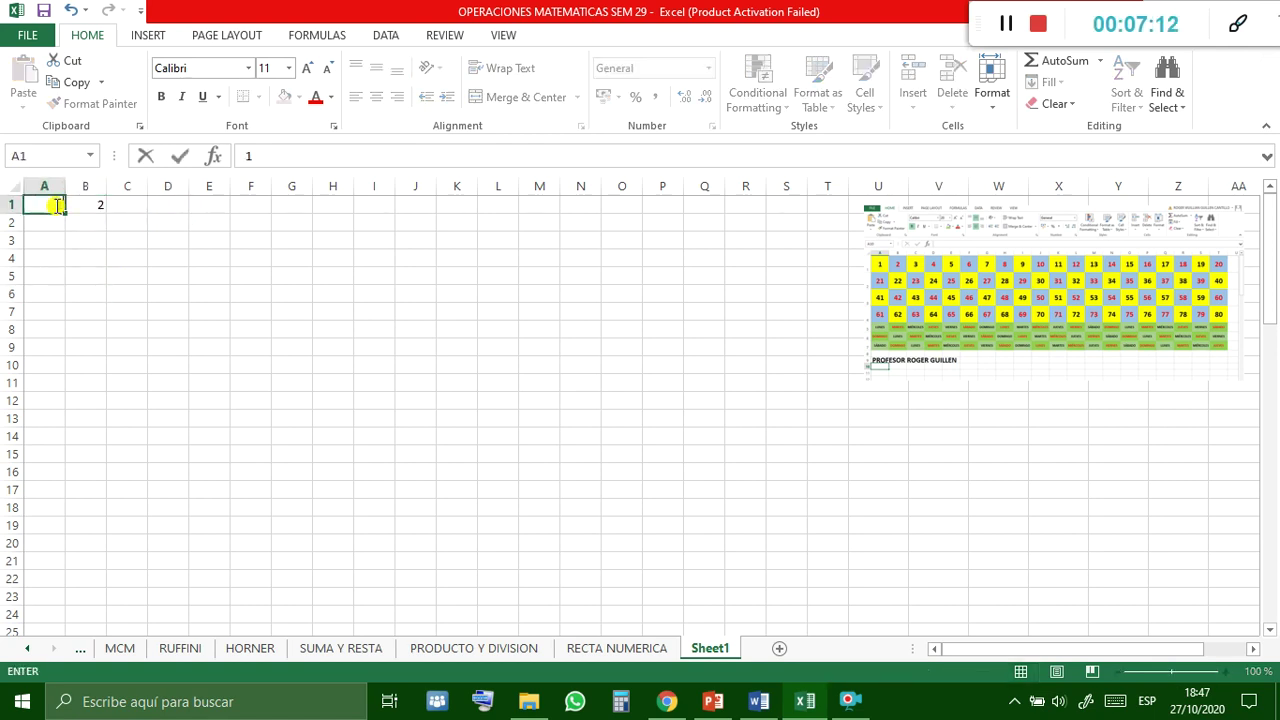
key(Tab)
key(Tab)
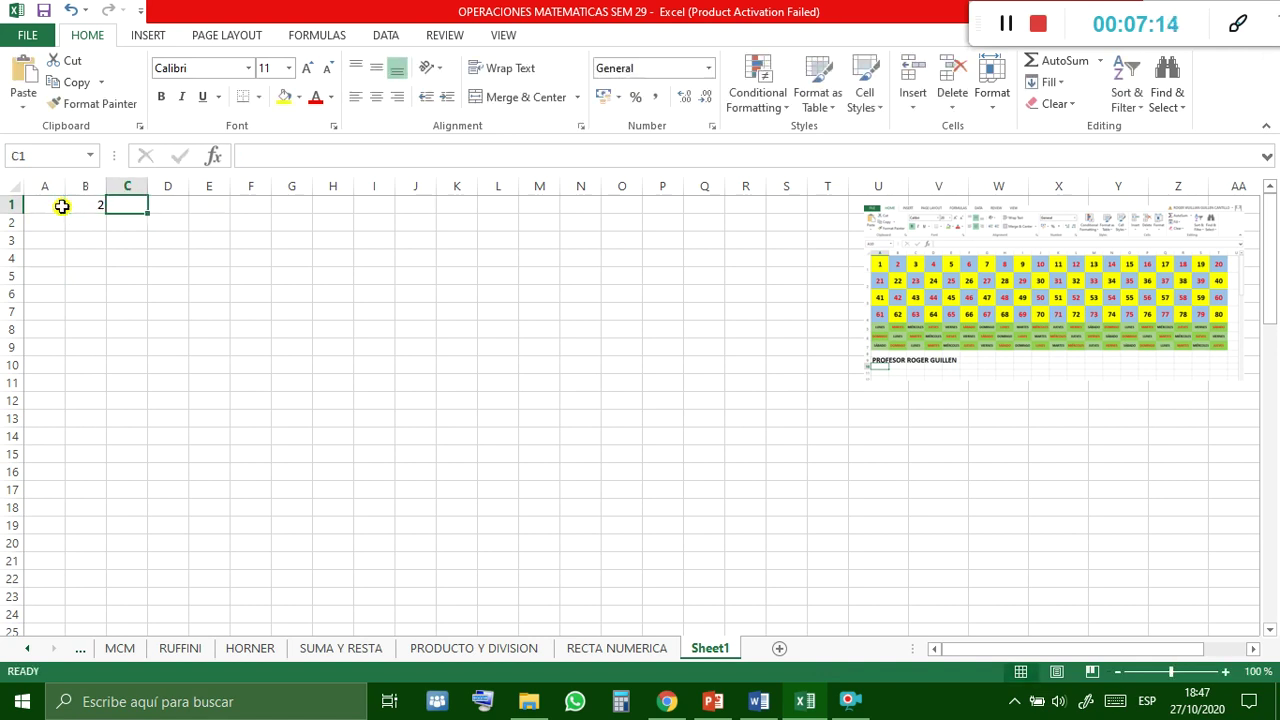
drag(53, 207, 79, 206)
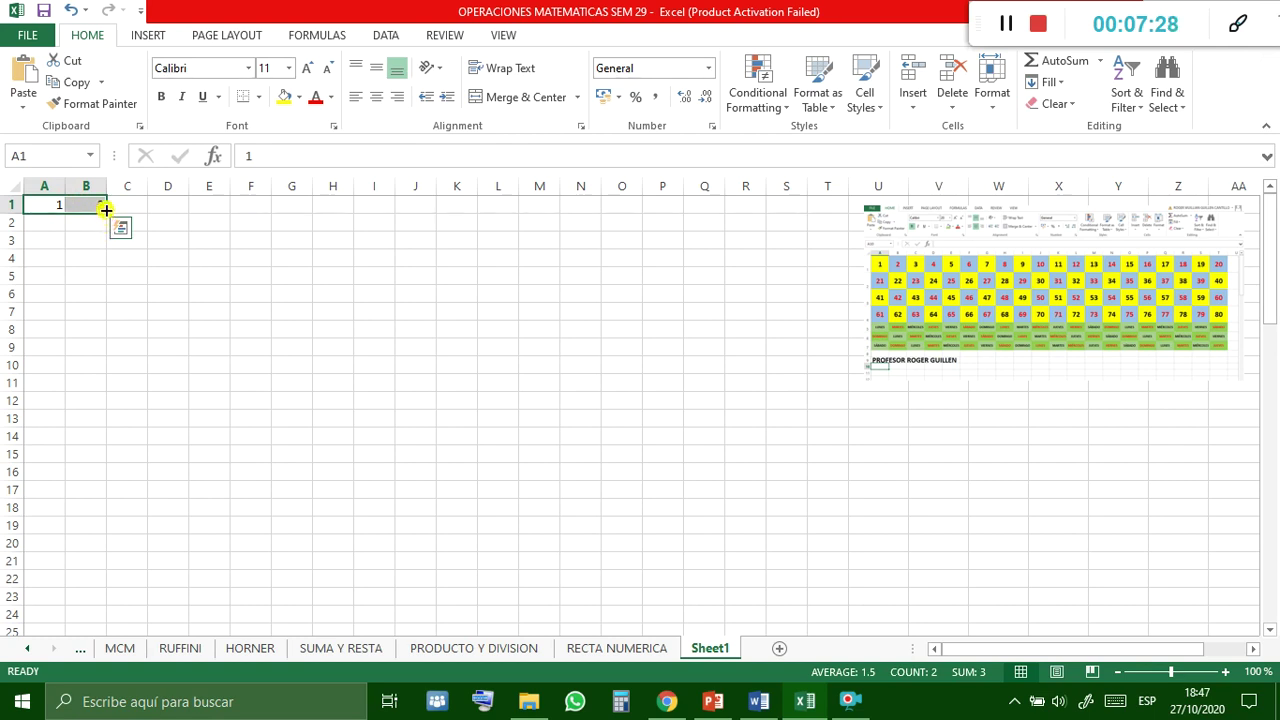
drag(106, 213, 106, 213)
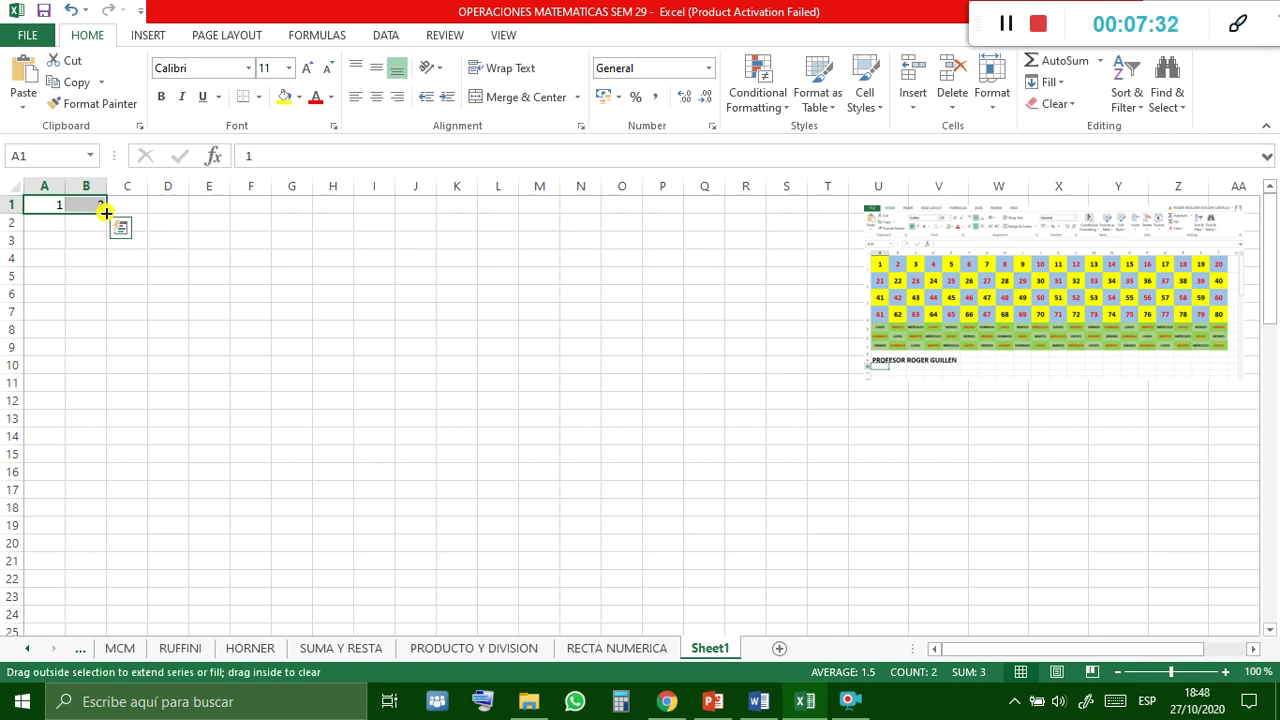
drag(108, 213, 845, 210)
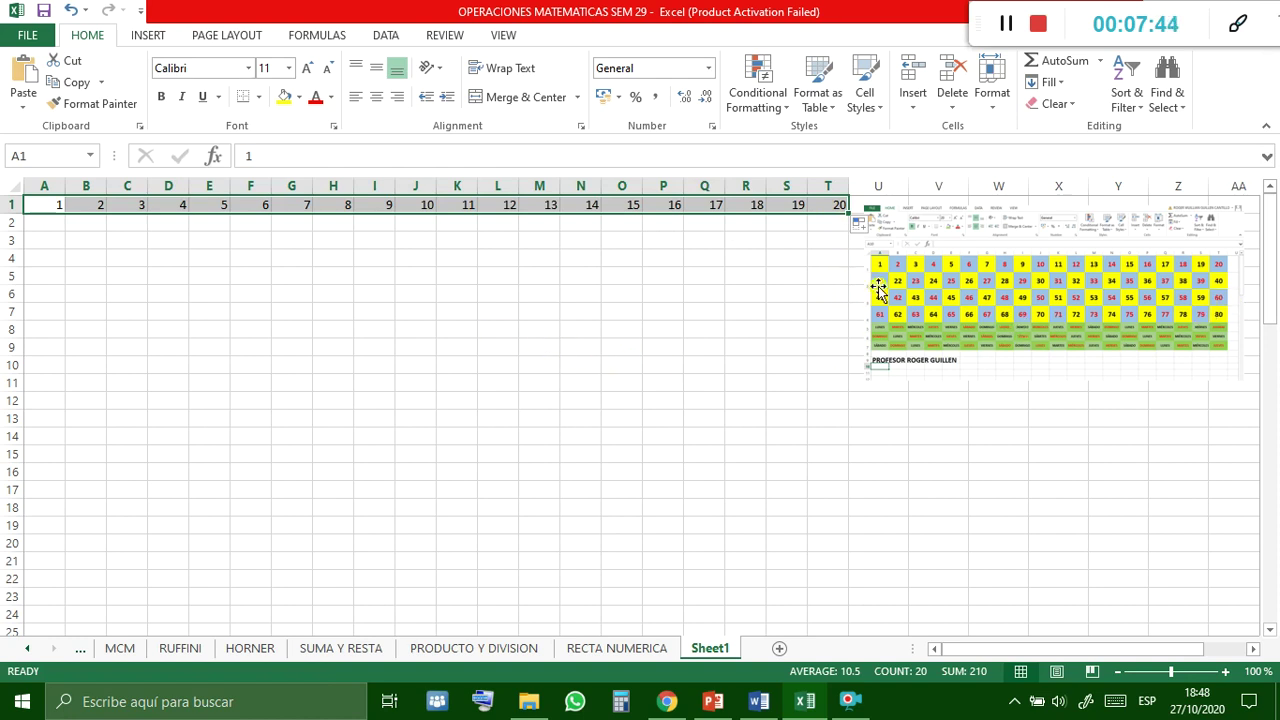
Type 21 and 22 in A2:B2 and fill row 2 through to 40.
click(46, 220)
text(21)
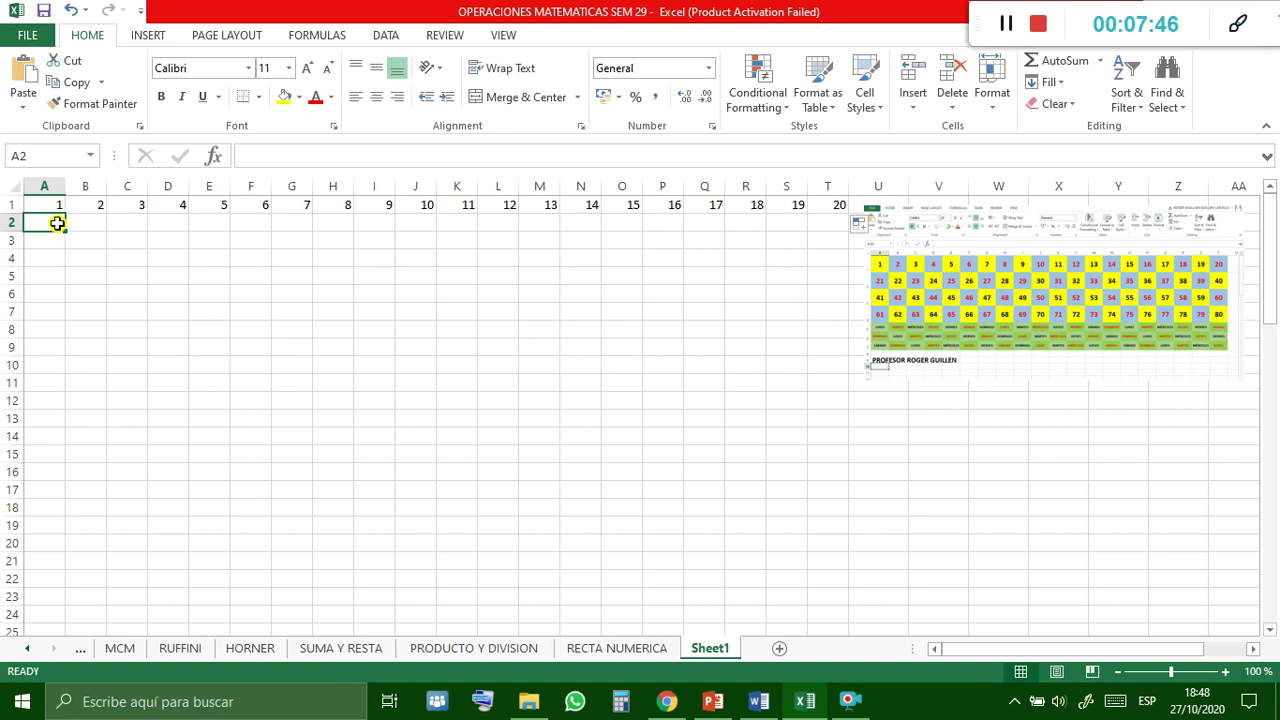
key(Escape)
key(Right)
text(22)
key(Return)
drag(57, 223, 92, 222)
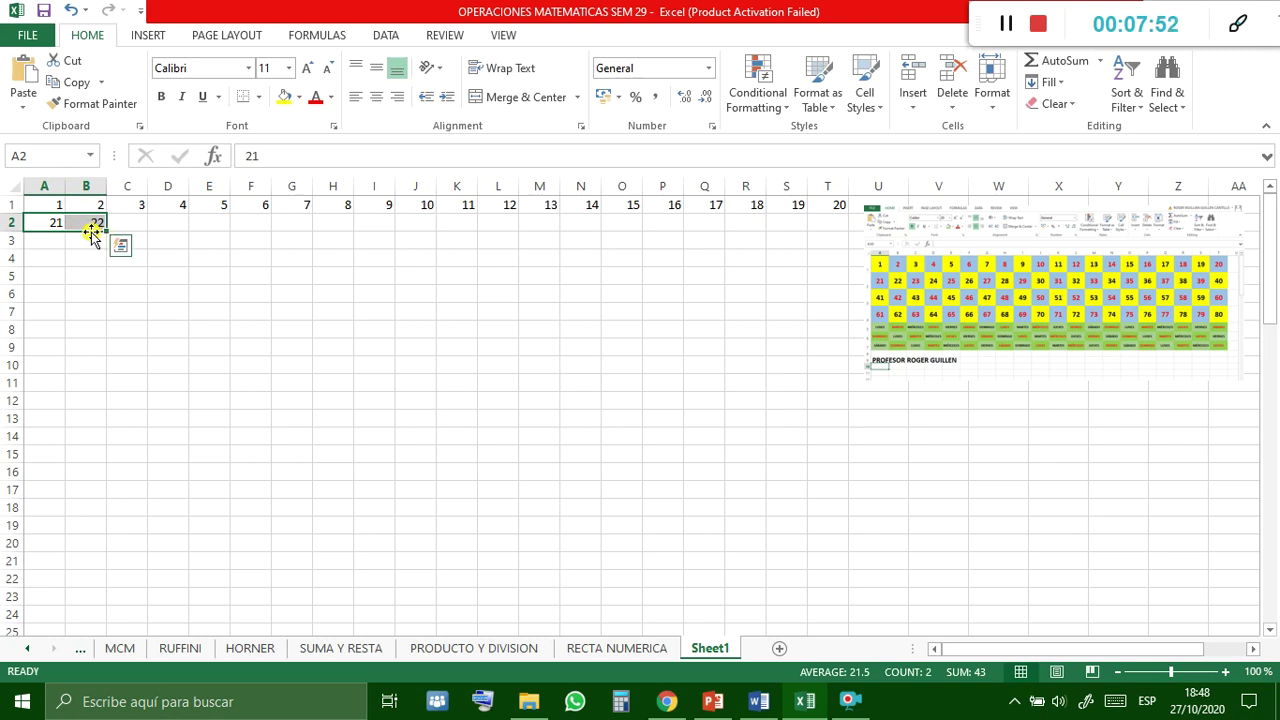
click(80, 258)
drag(49, 220, 753, 234)
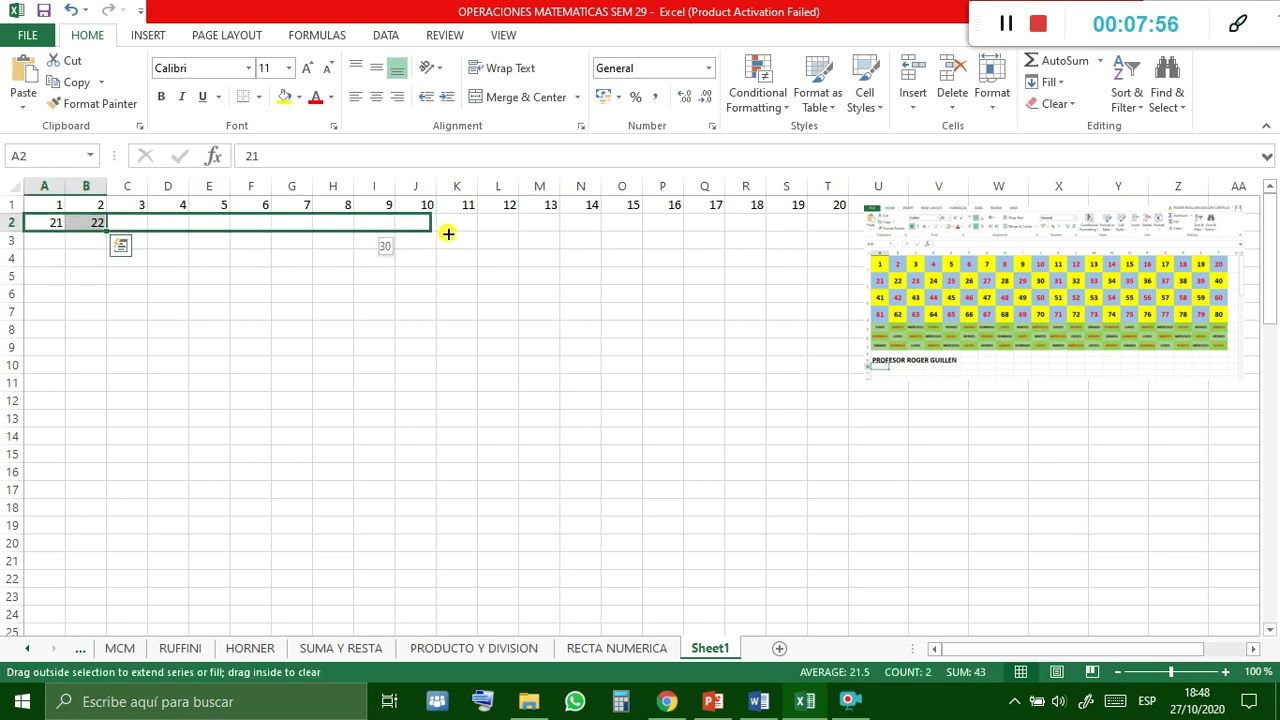
drag(753, 234, 840, 233)
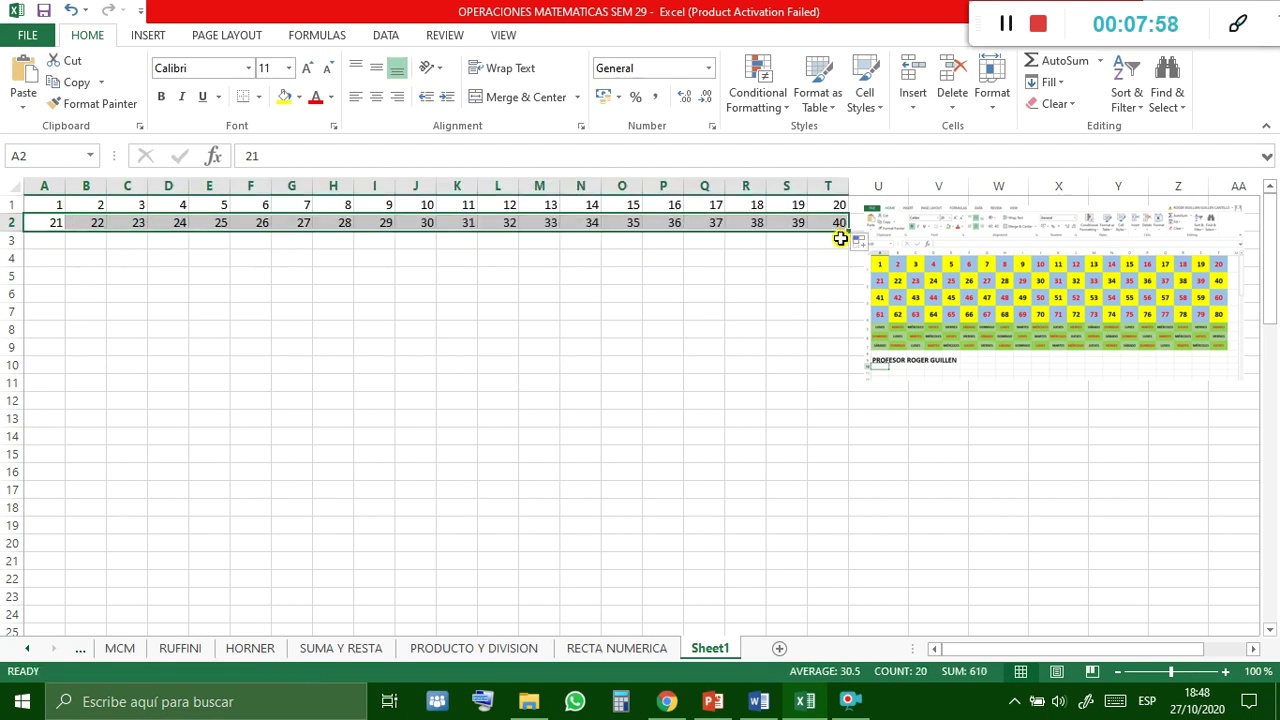
click(70, 259)
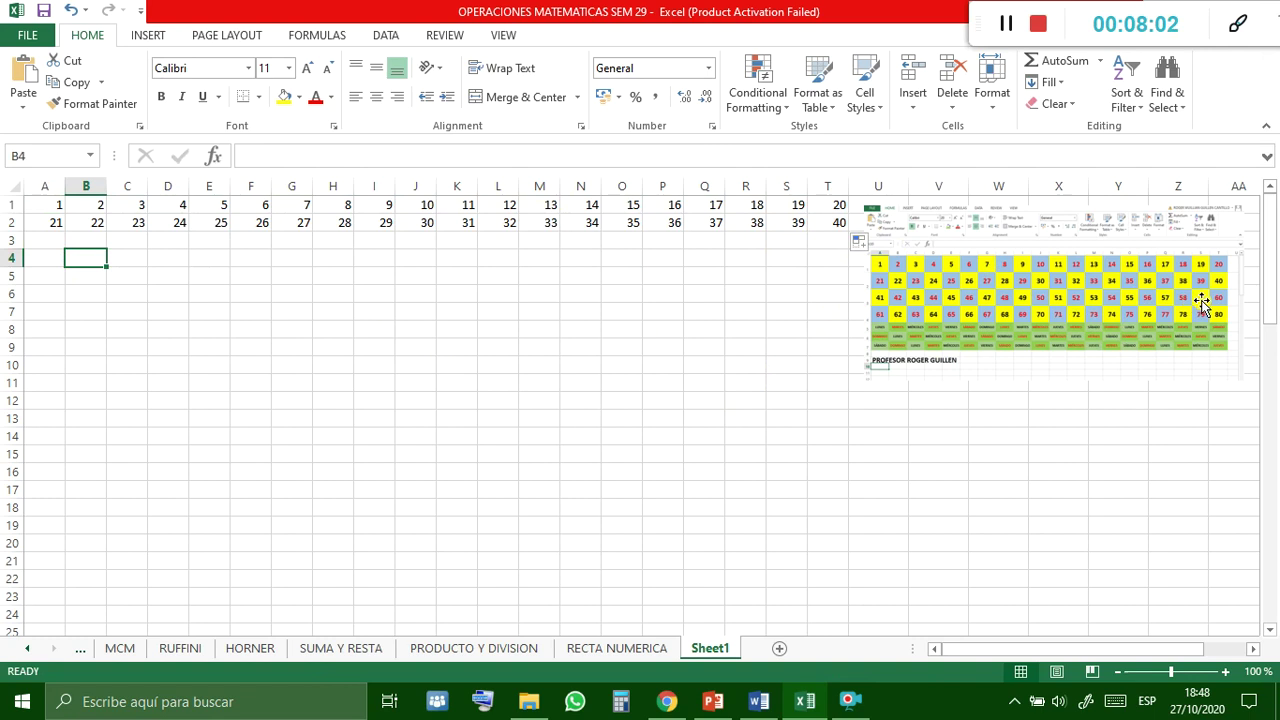
mouse_move(54, 204)
mouse_down()
mouse_move(337, 223)
mouse_move(834, 227)
mouse_up()
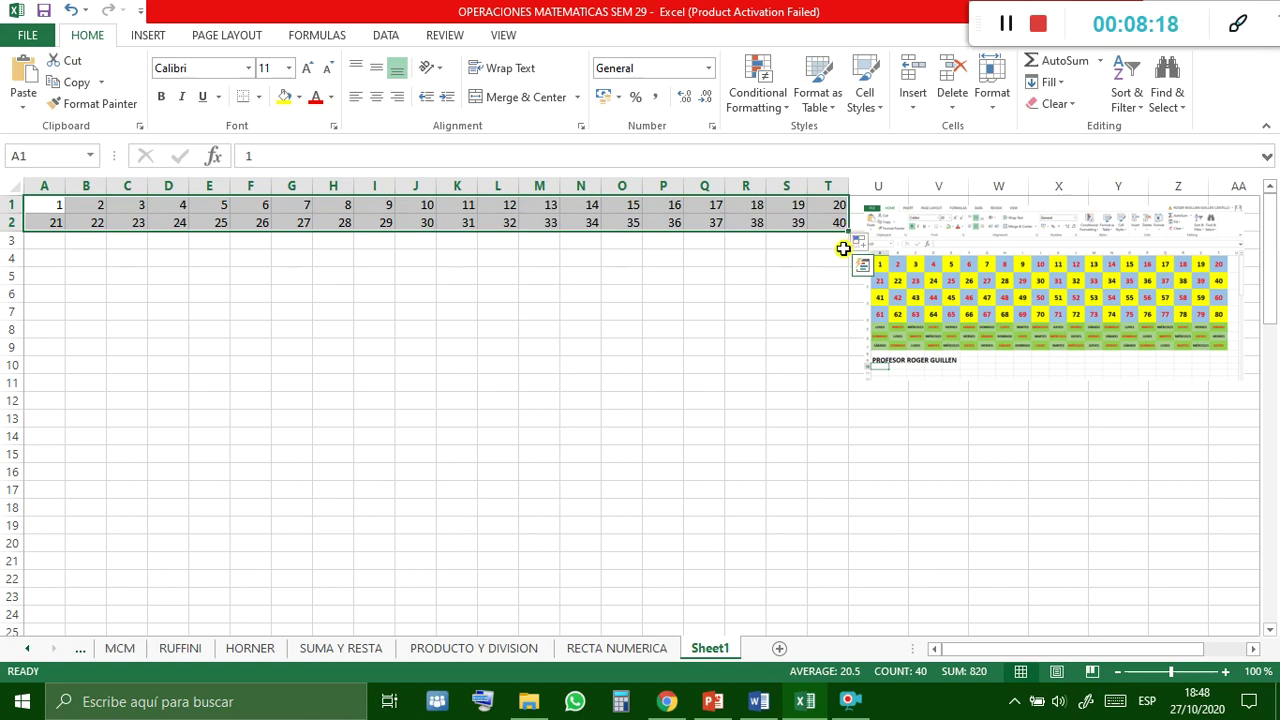
Fill the A1:T2 number pattern down through row 4 to produce 41–80.
drag(848, 233, 848, 285)
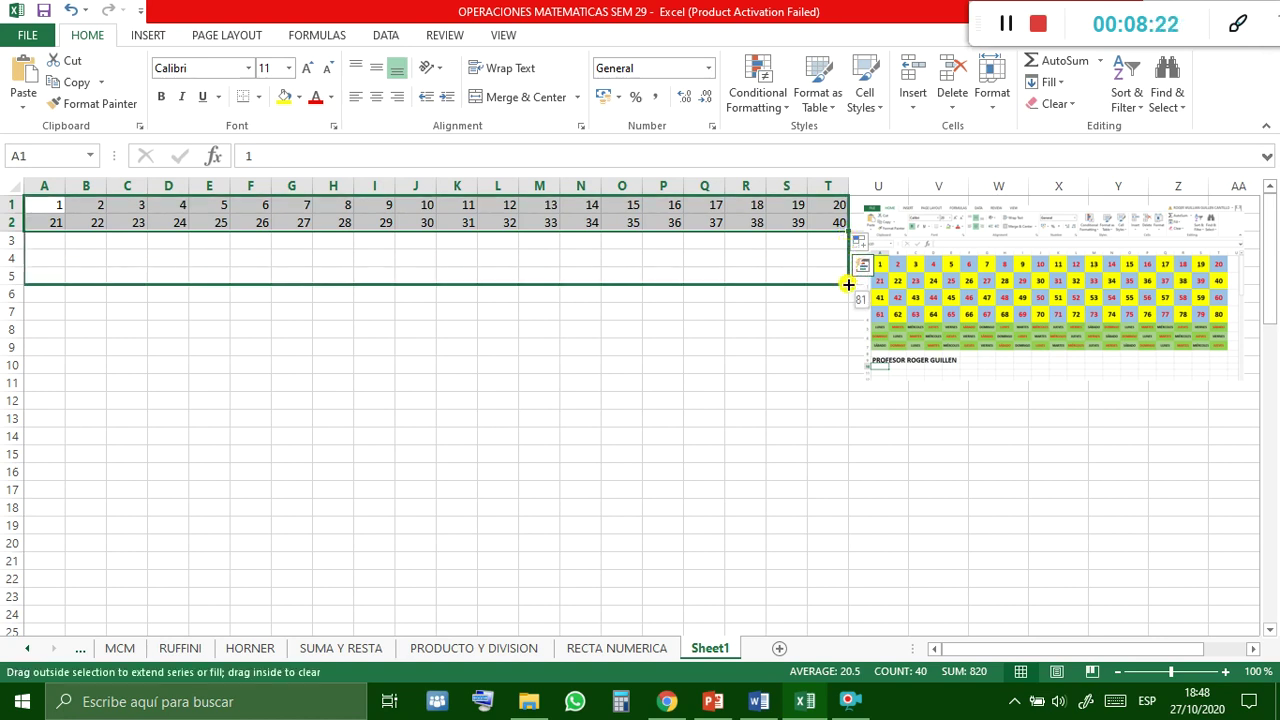
drag(848, 288, 848, 276)
click(829, 293)
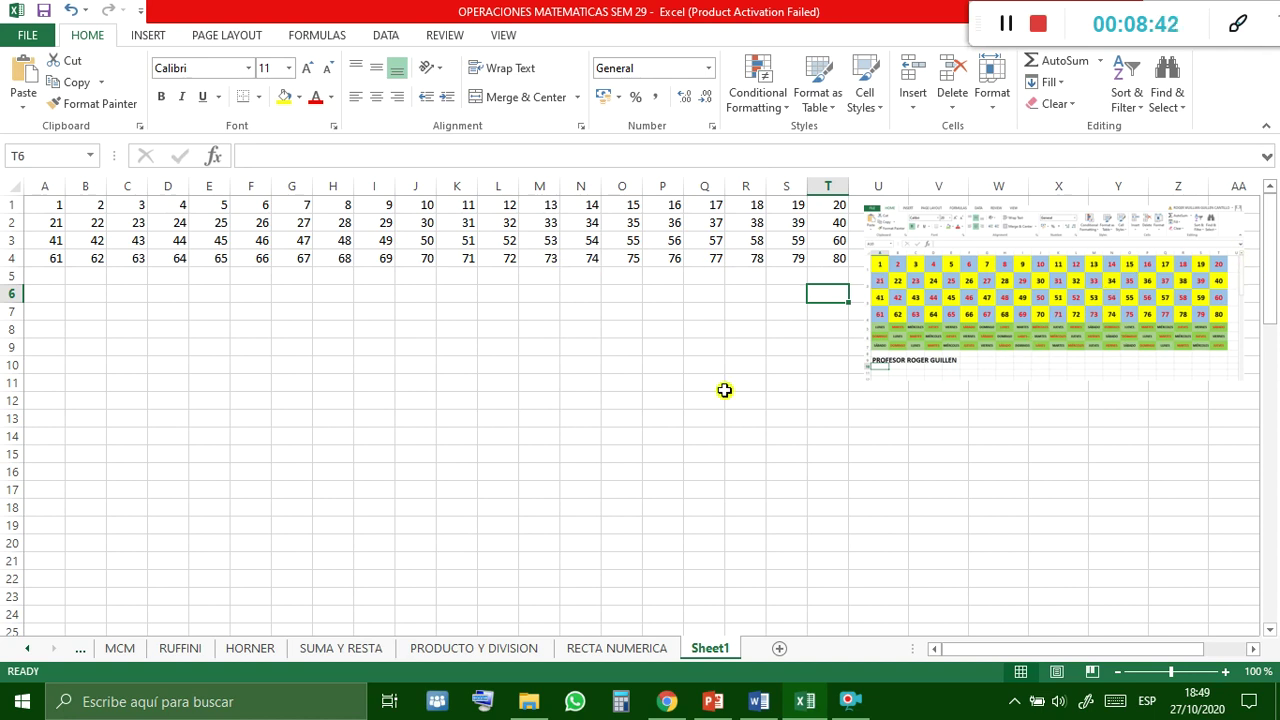
drag(12, 205, 8, 261)
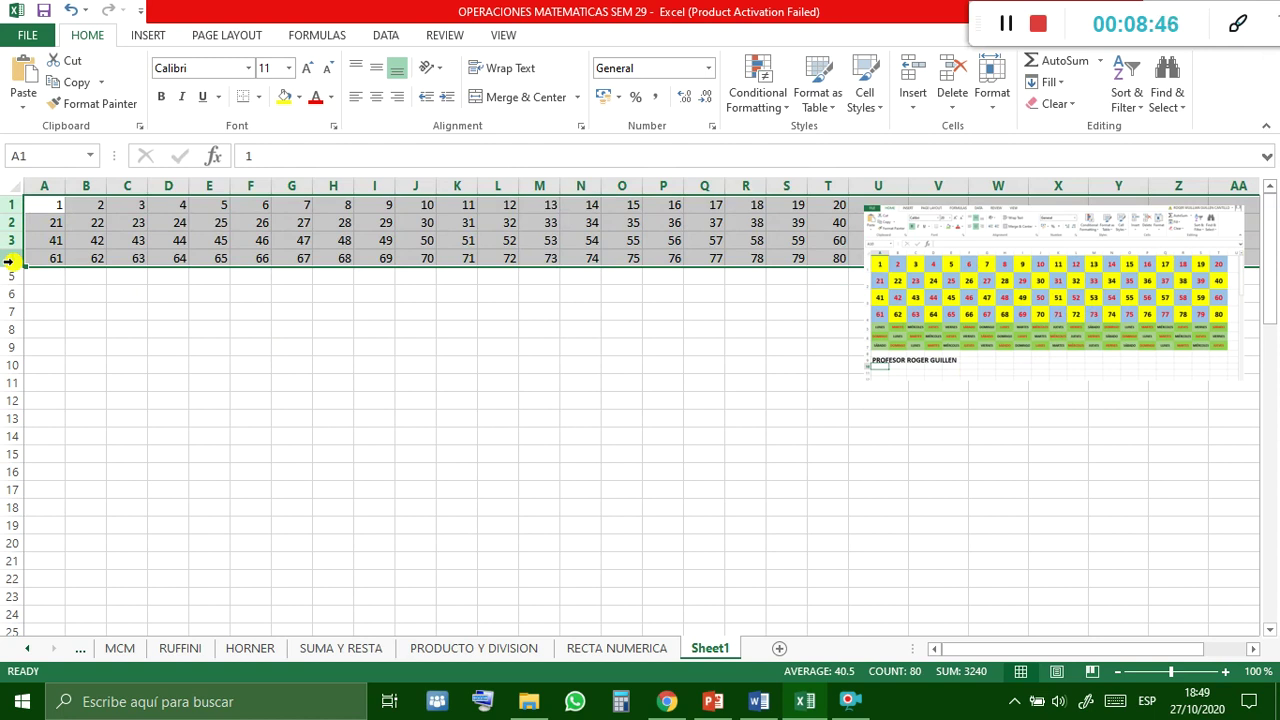
Make rows 1–4 taller and format A1:T4 bold, centred horizontally and vertically.
drag(16, 216, 11, 231)
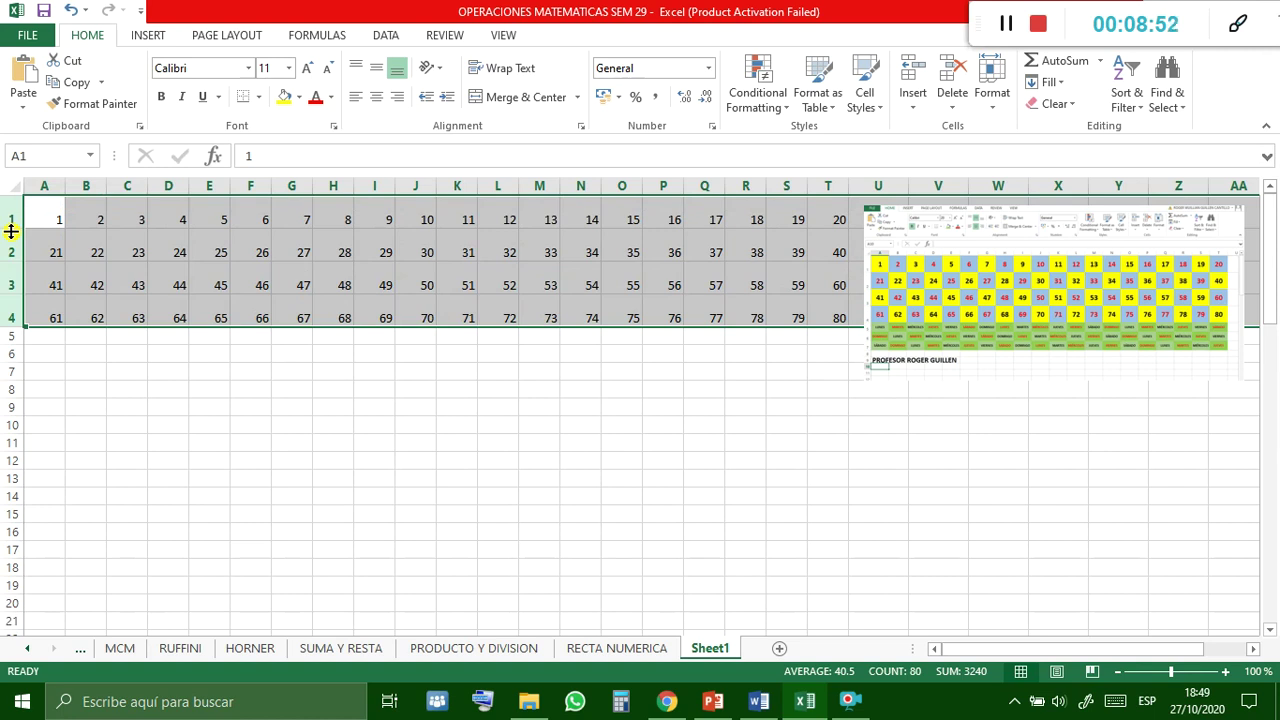
drag(54, 220, 813, 307)
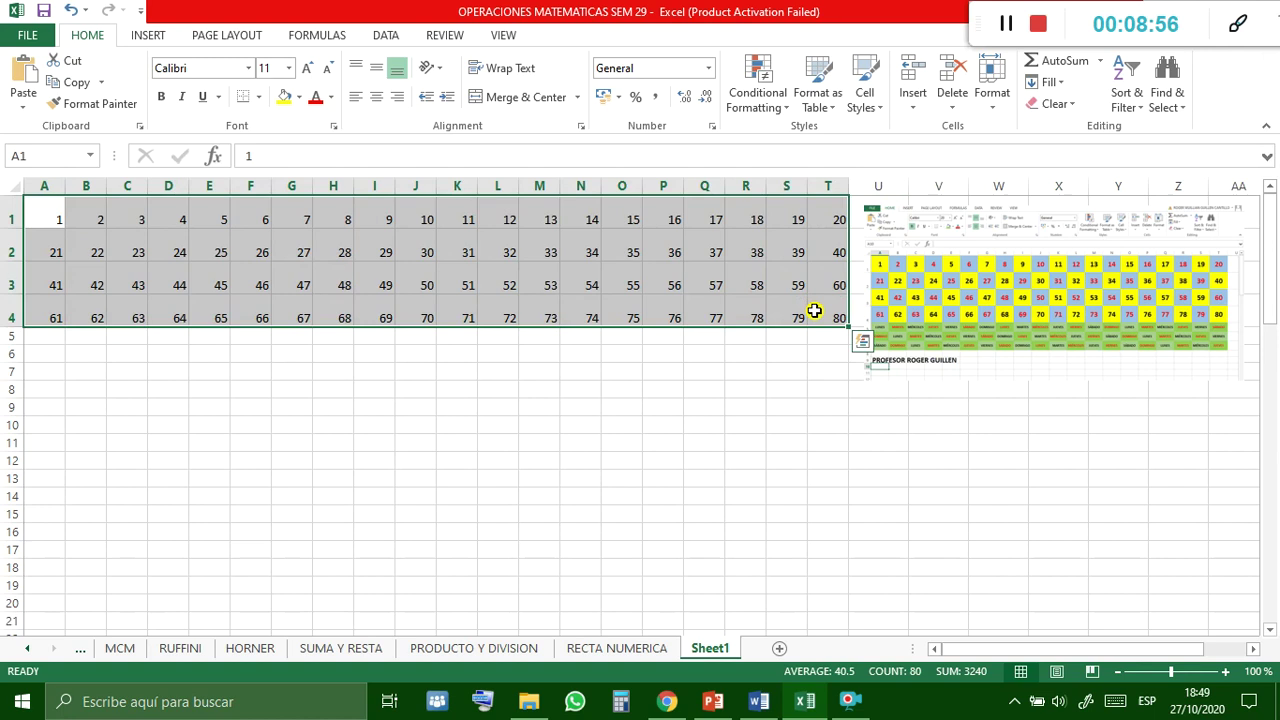
click(377, 100)
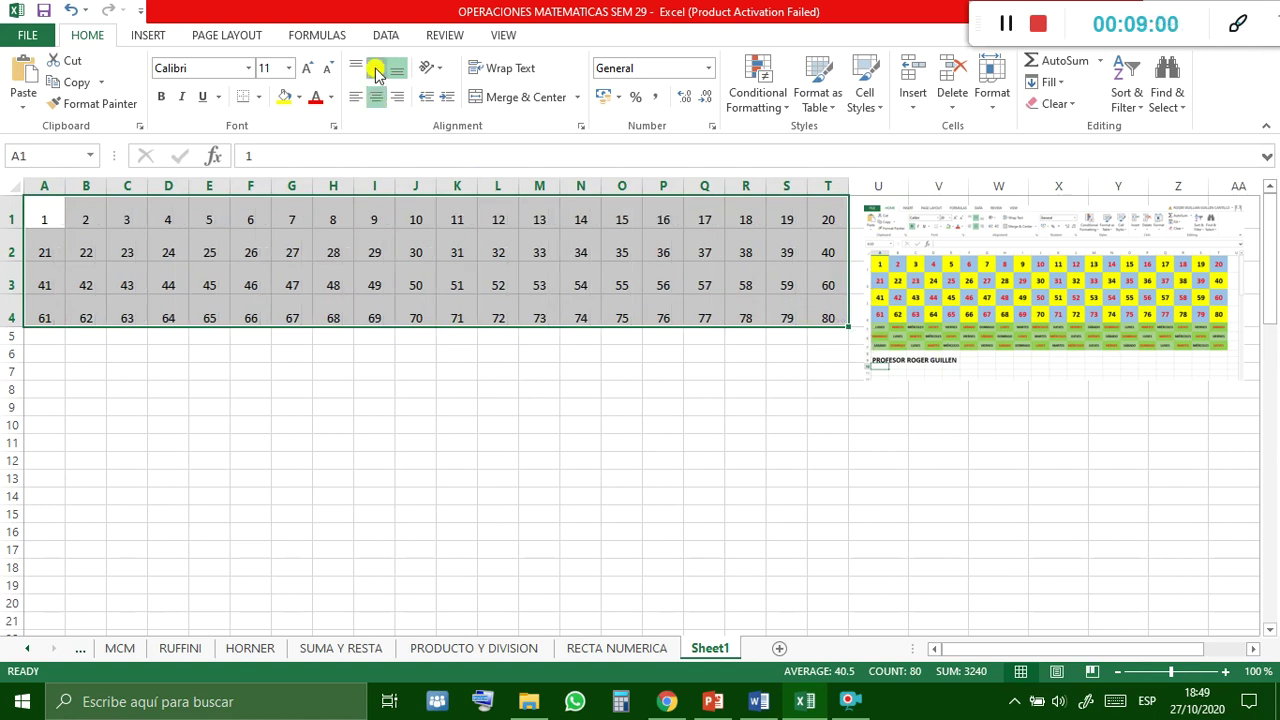
click(376, 67)
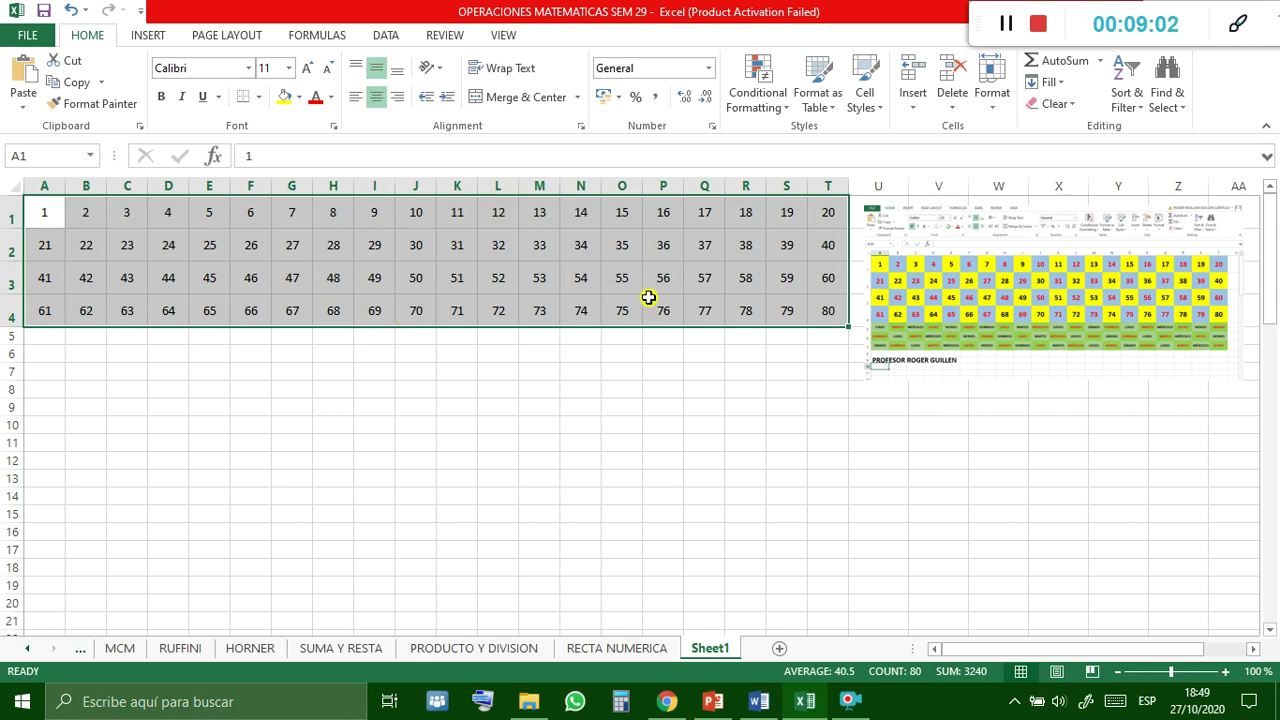
click(161, 97)
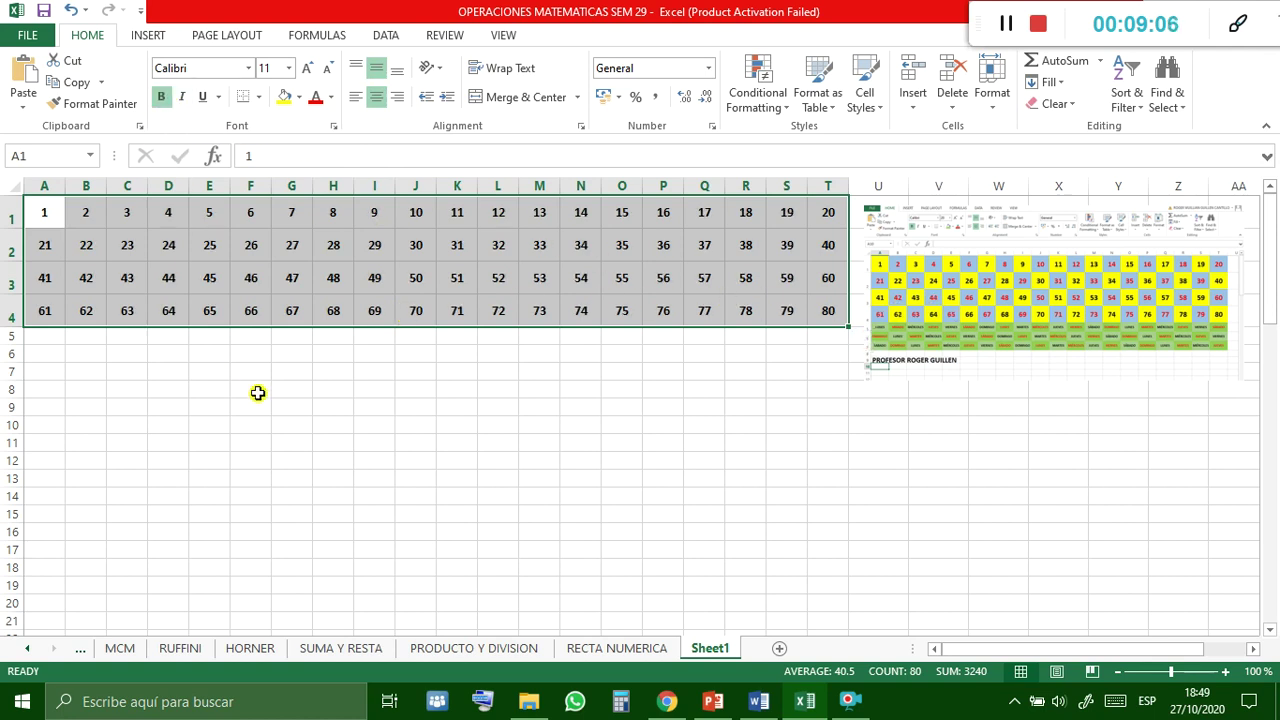
click(261, 396)
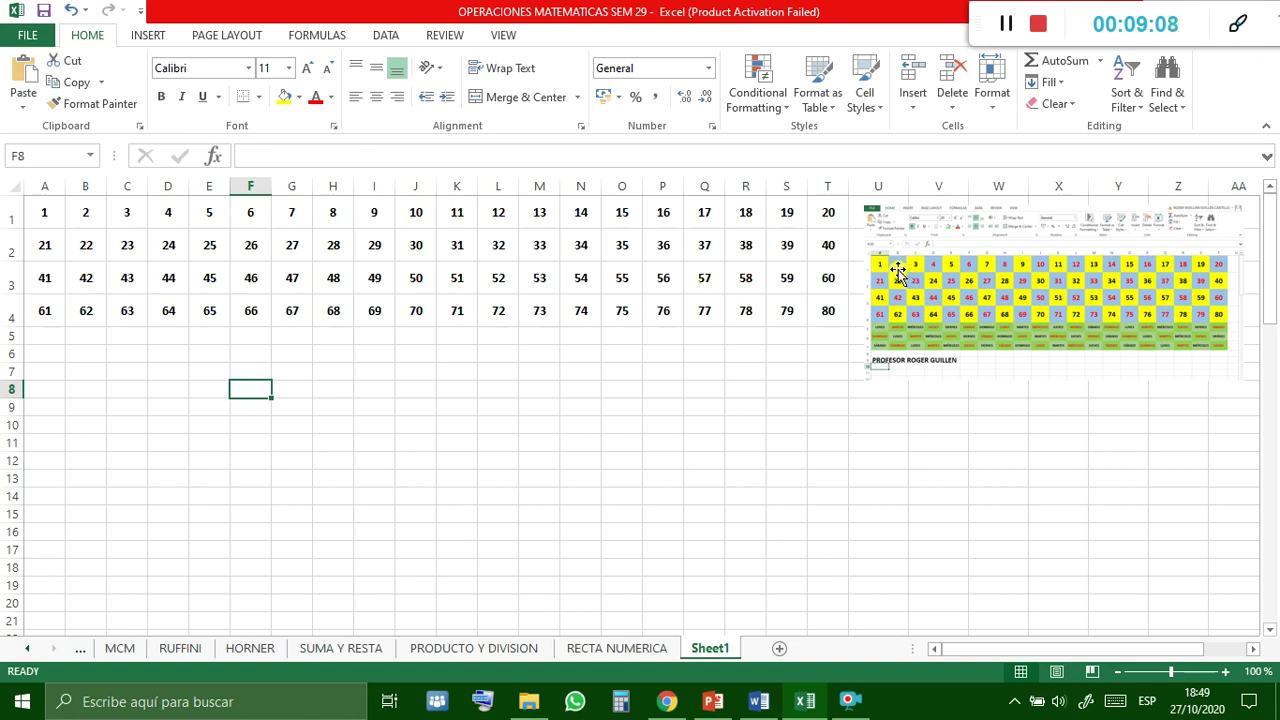
Make the number 2 in cell B1 red.
click(88, 215)
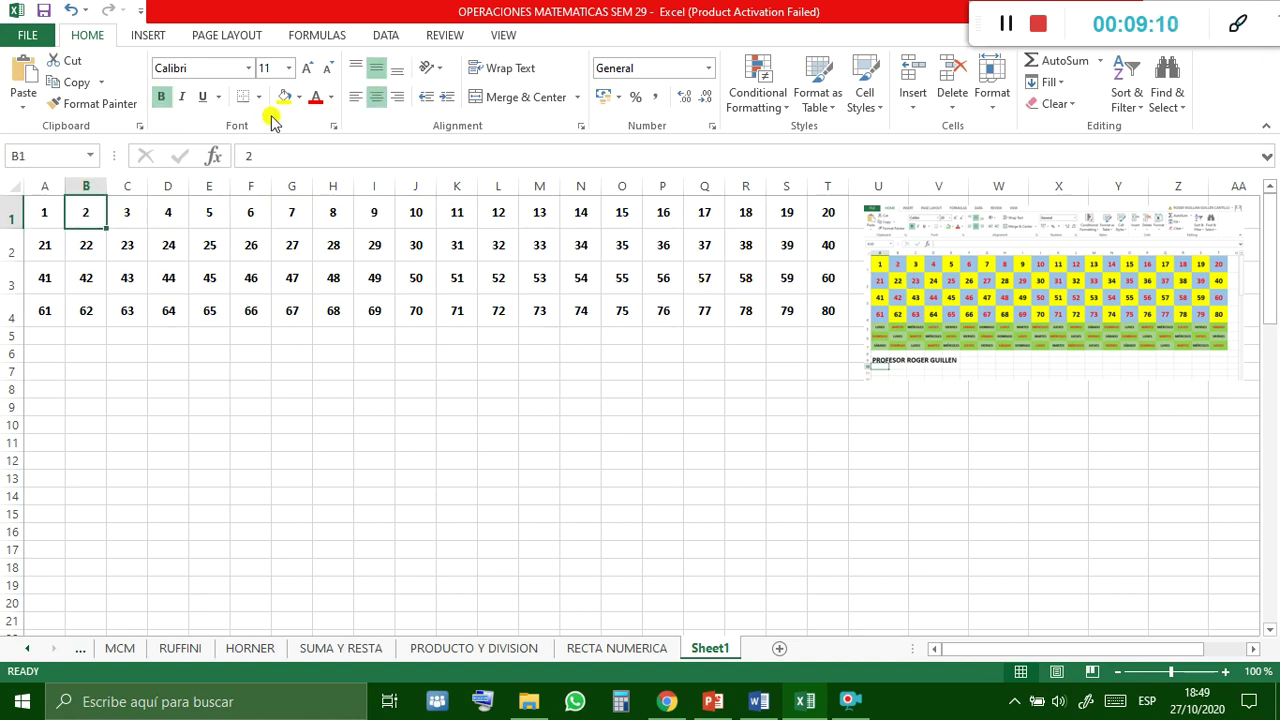
click(315, 97)
click(318, 333)
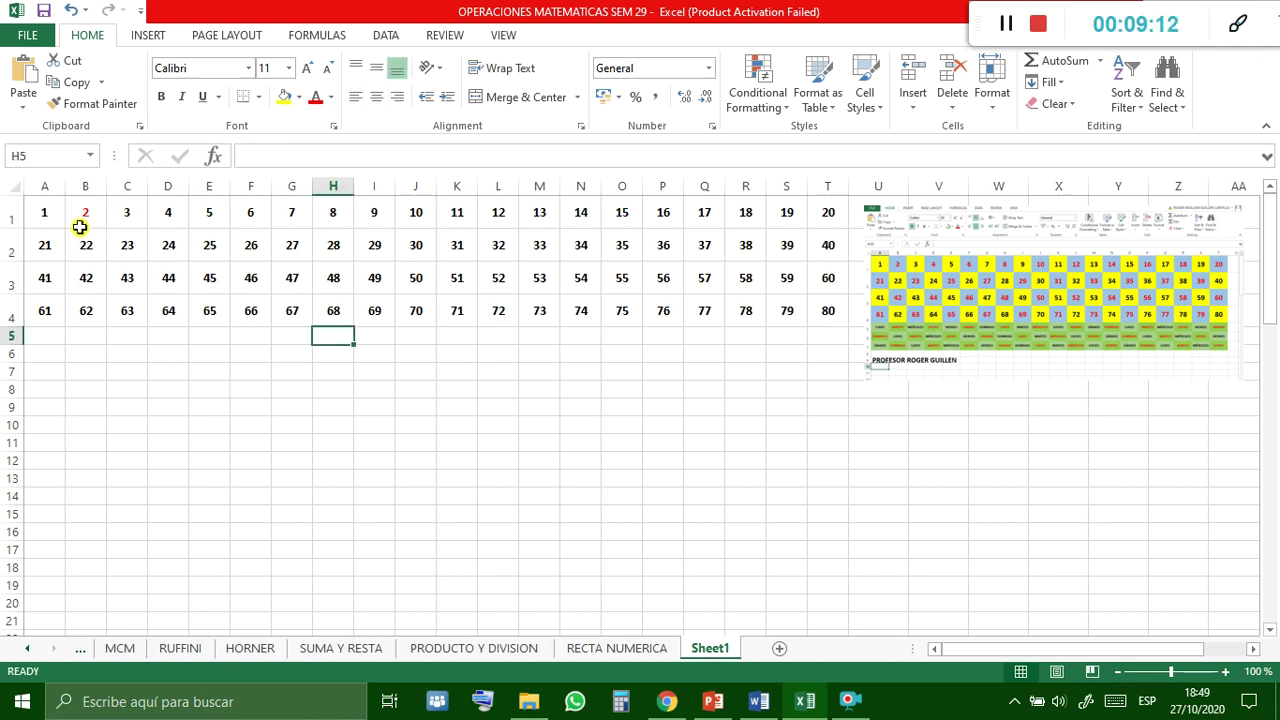
Enlarge the font of the whole 1–80 grid to size 14.
drag(44, 212, 820, 305)
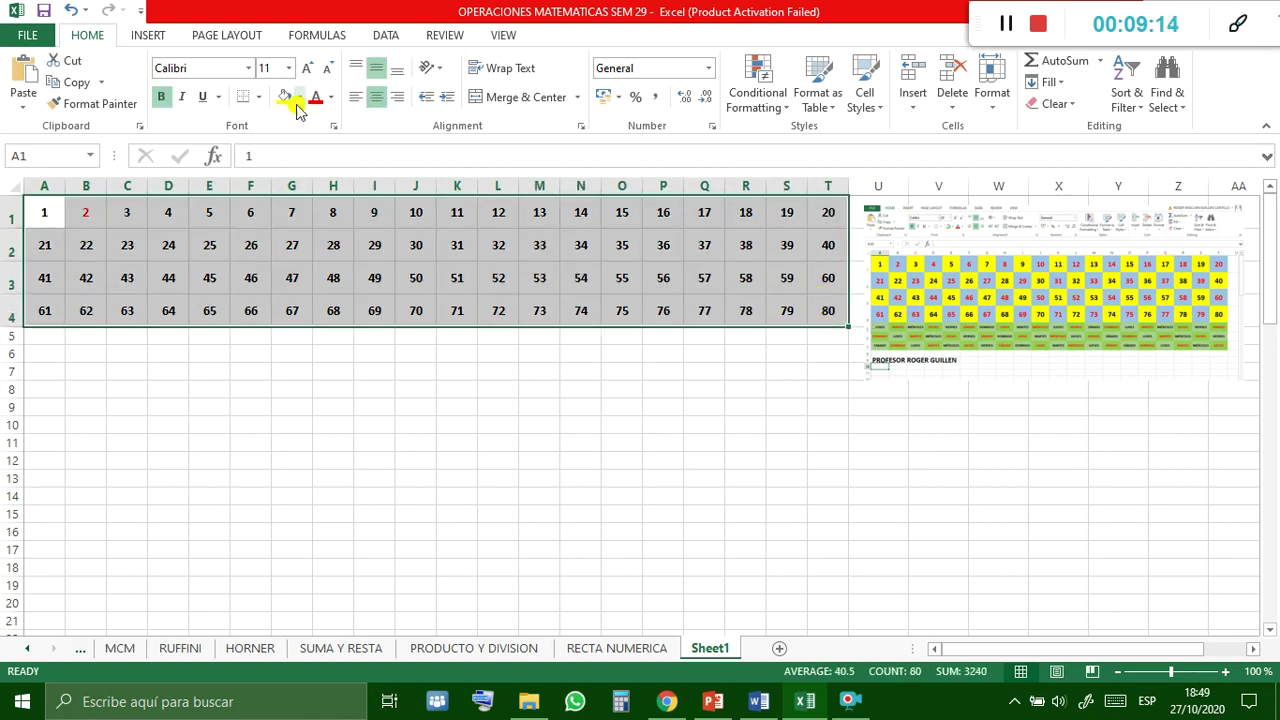
click(306, 68)
click(306, 68)
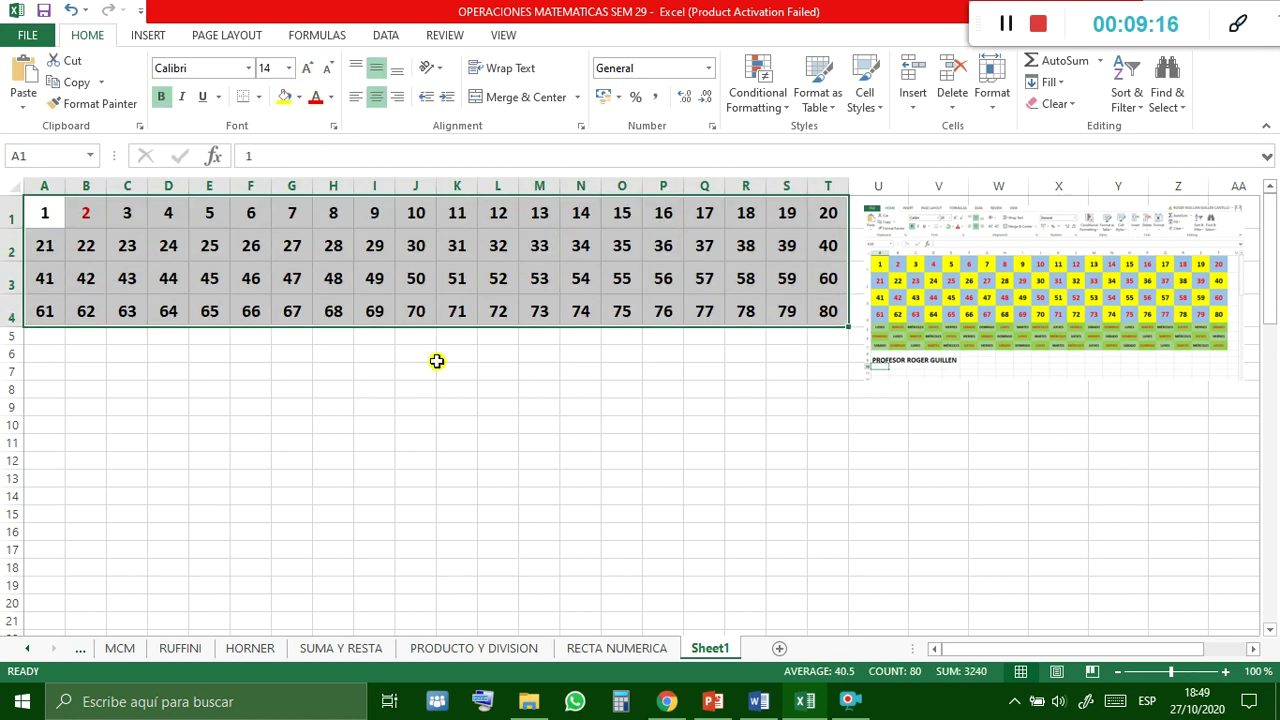
click(415, 460)
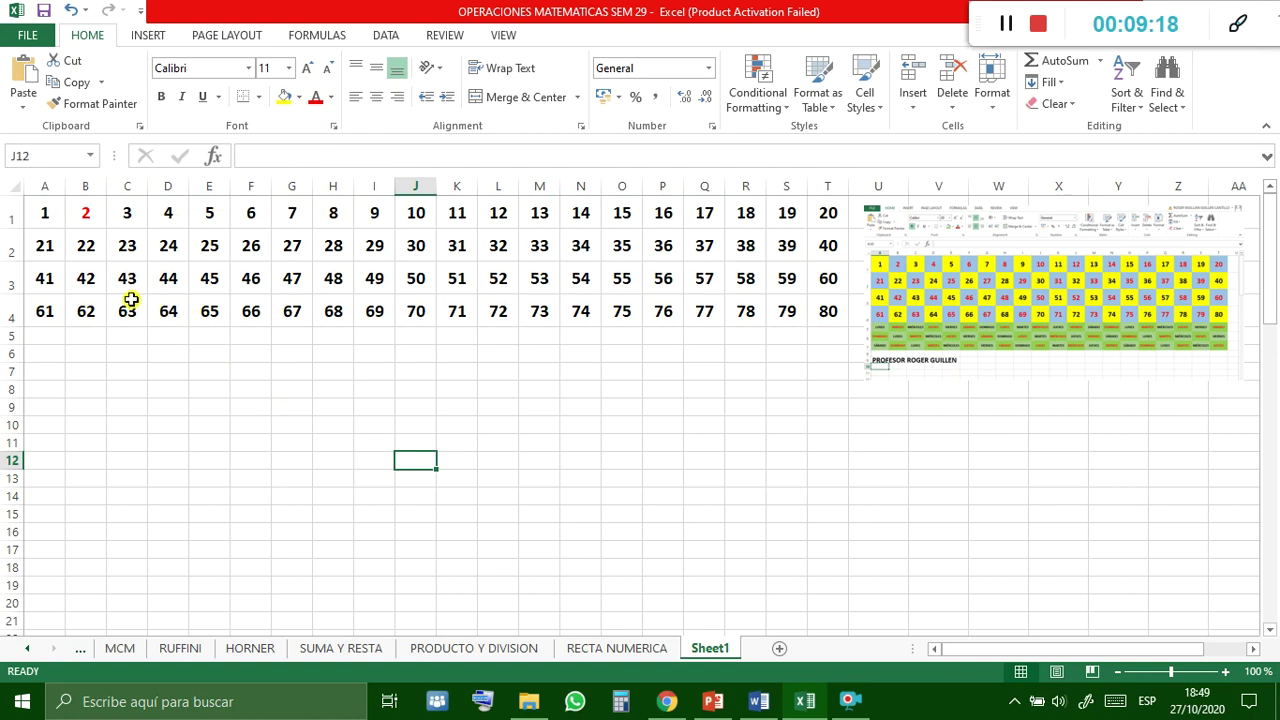
Fill cell A1 yellow and cell B1 light blue.
click(47, 215)
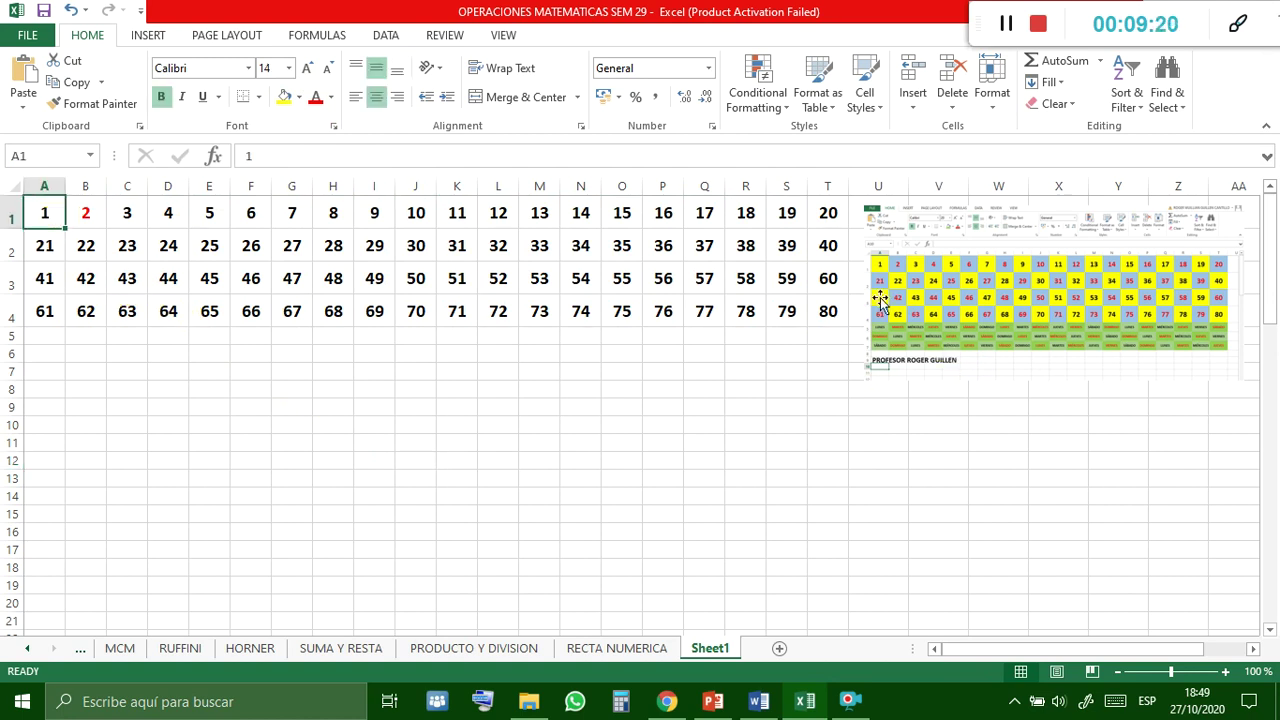
click(286, 97)
click(86, 213)
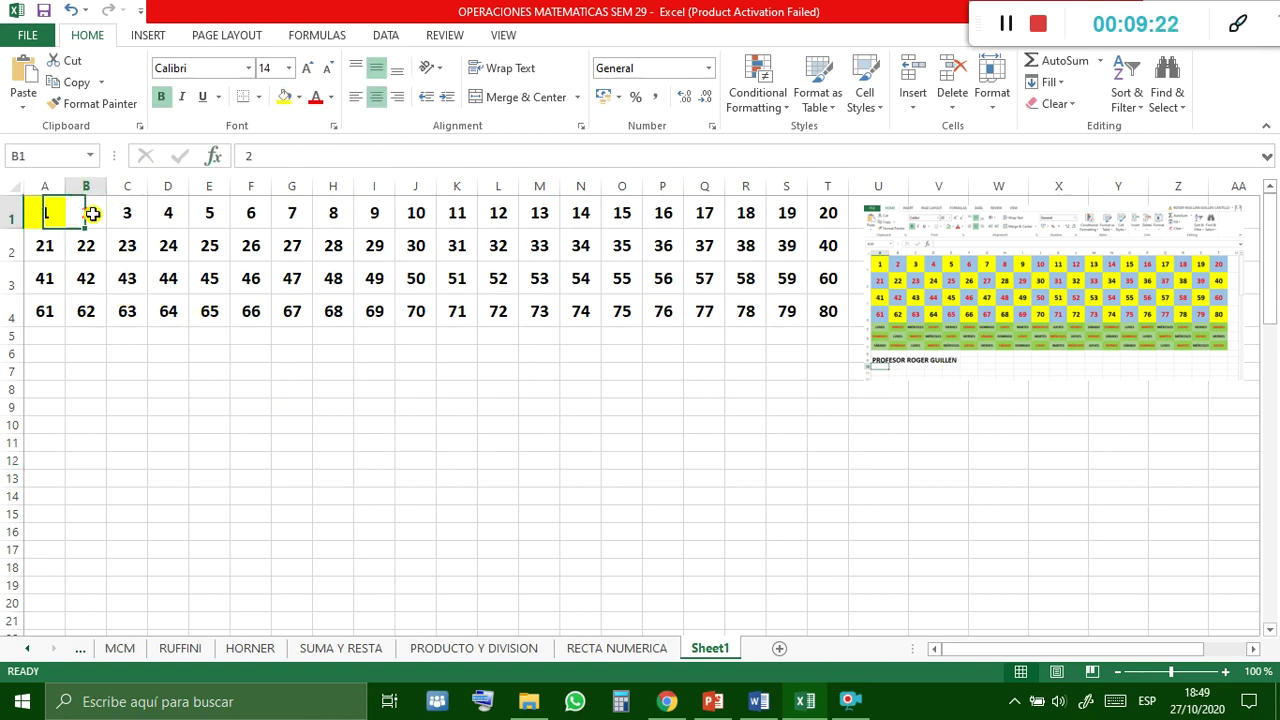
click(299, 97)
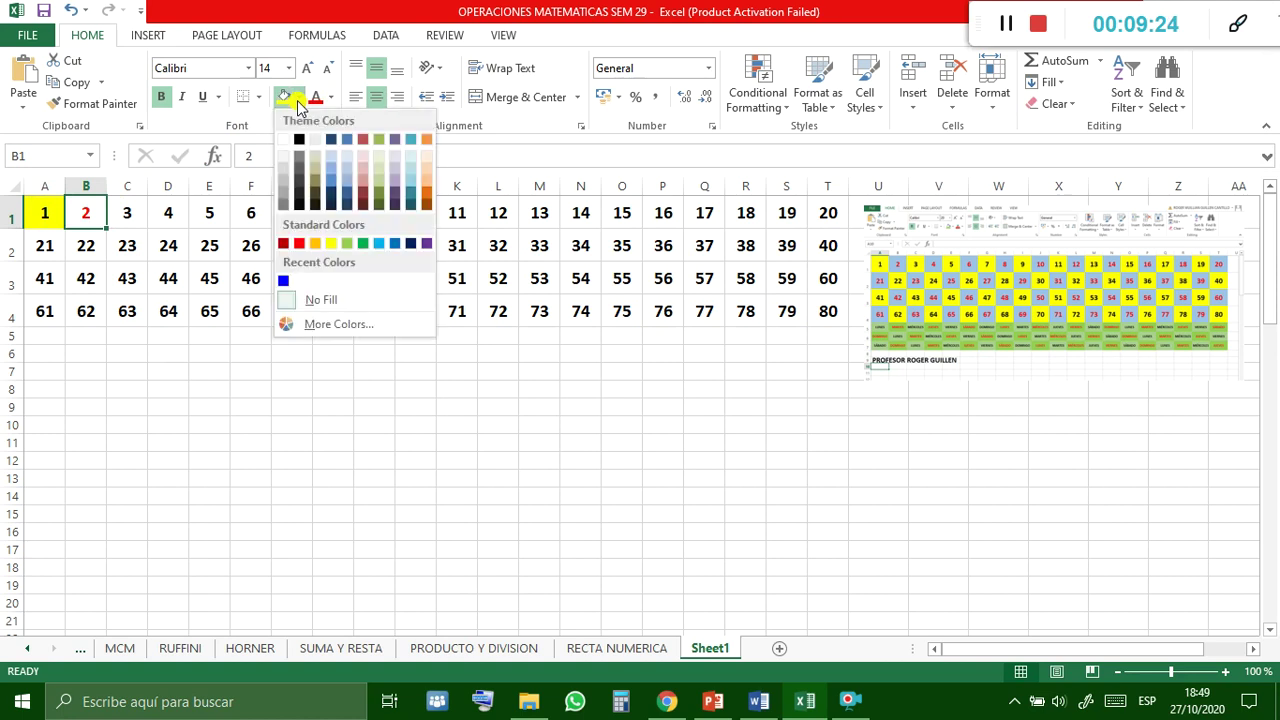
click(349, 183)
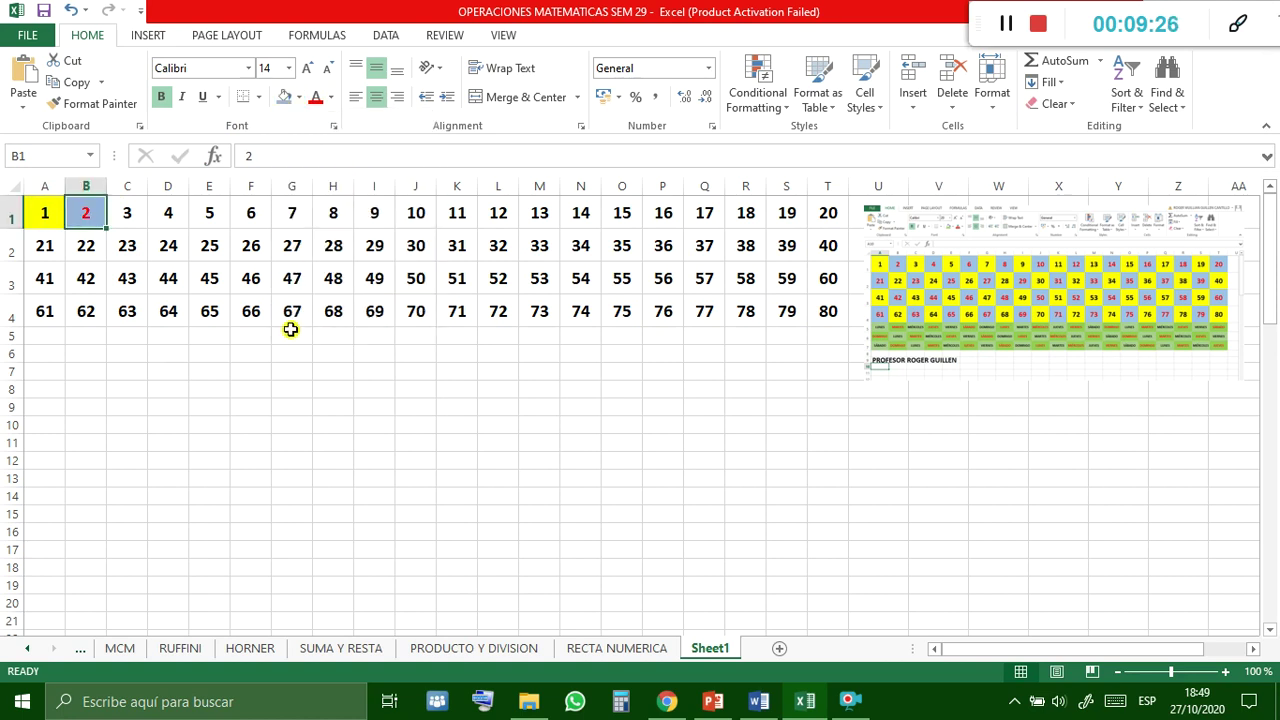
click(280, 360)
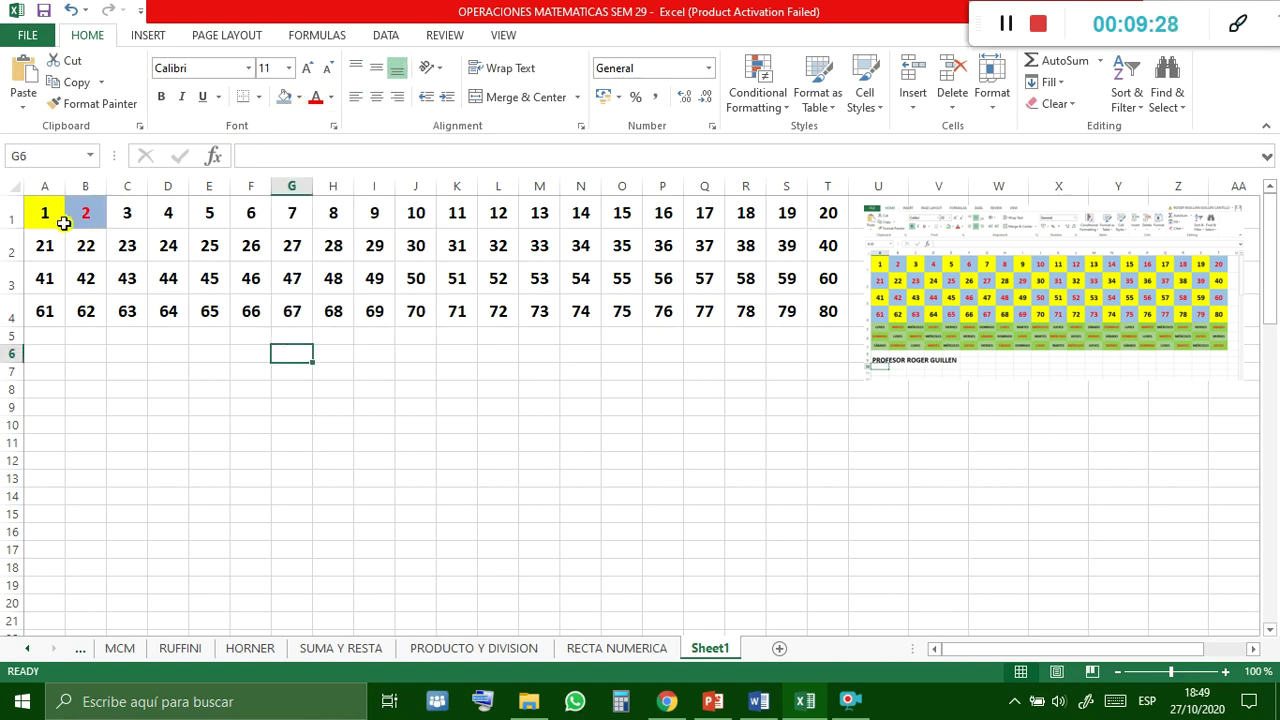
Fill C1 yellow, D1 blue and E1 yellow.
click(133, 215)
click(302, 100)
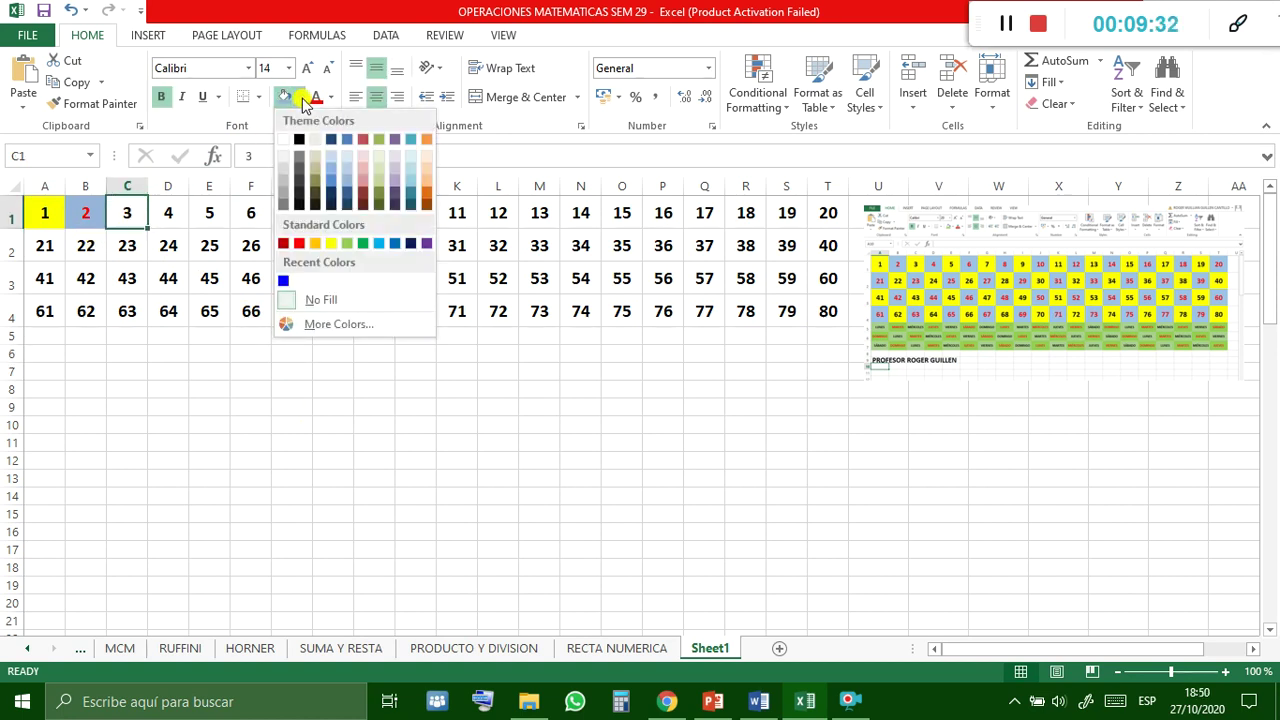
click(331, 243)
click(174, 372)
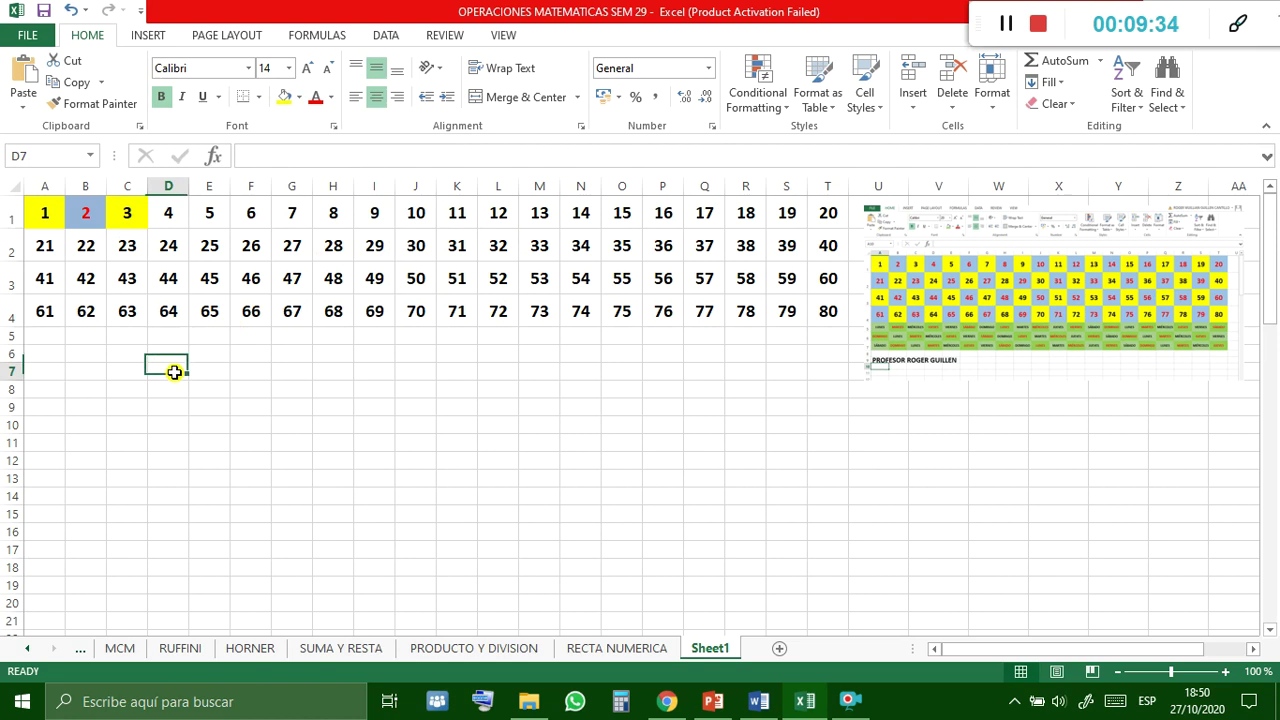
click(170, 213)
click(299, 97)
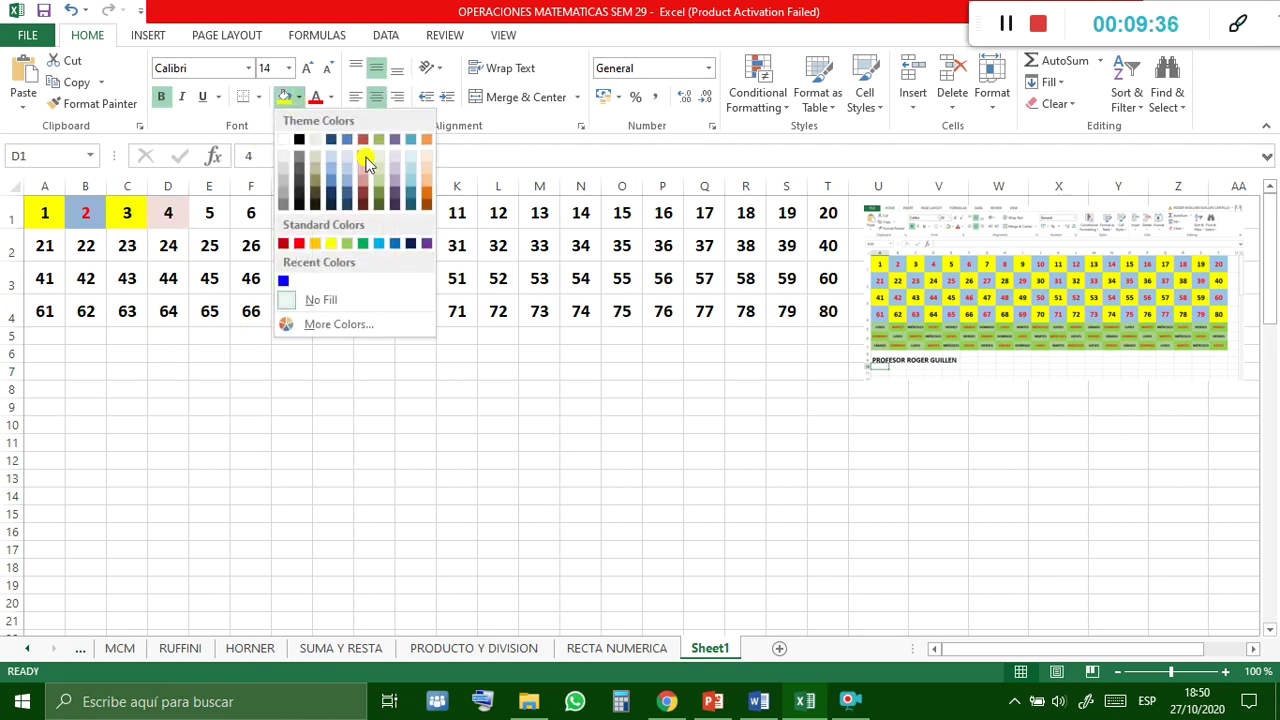
click(350, 188)
click(209, 213)
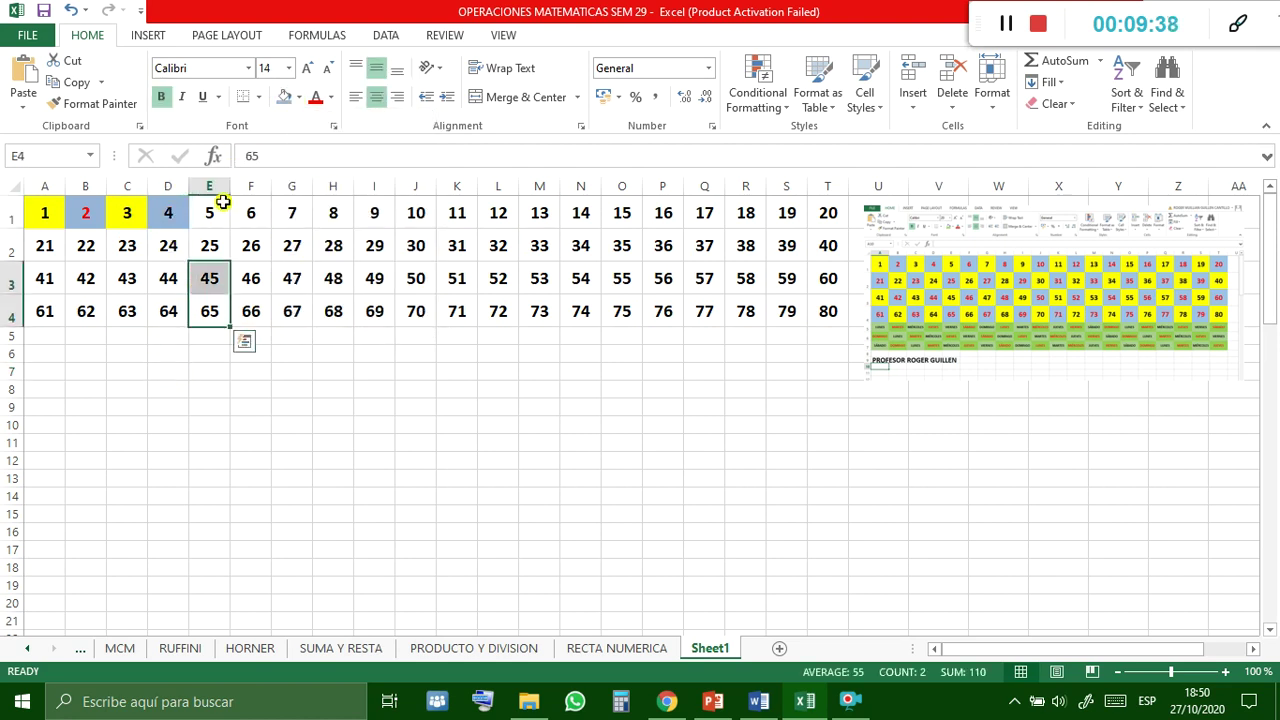
click(299, 97)
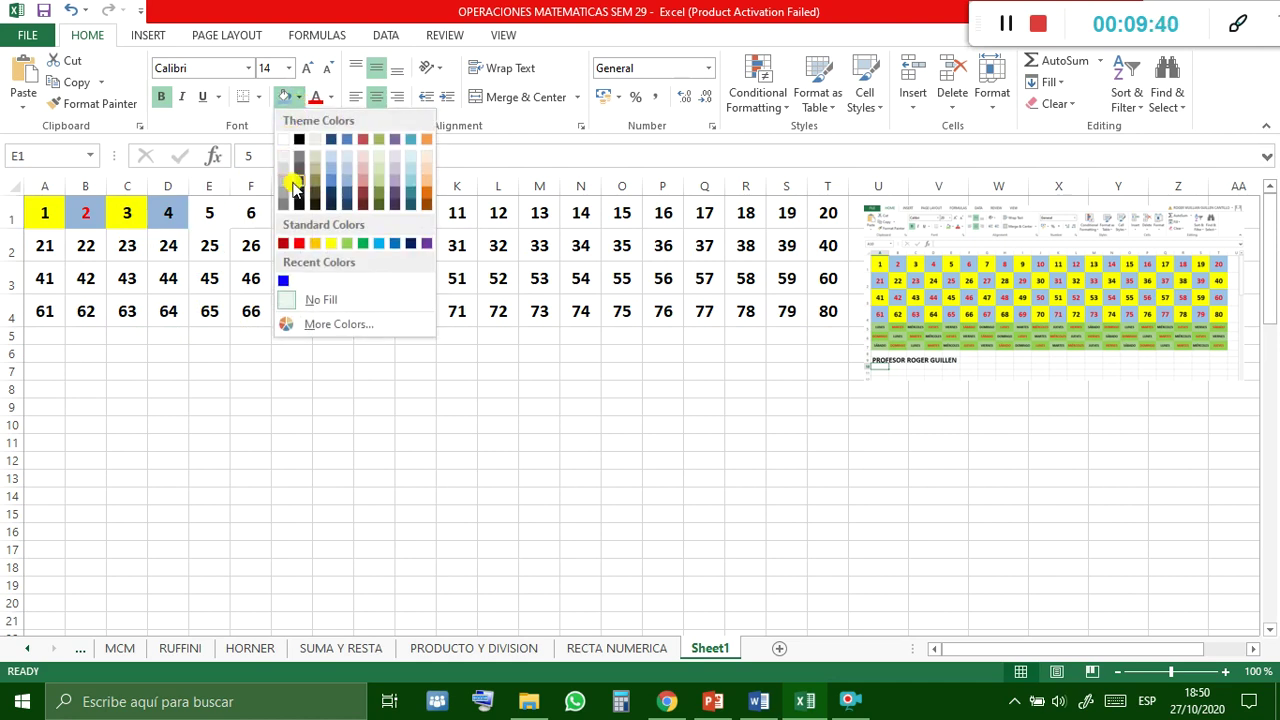
click(335, 246)
drag(389, 404, 420, 406)
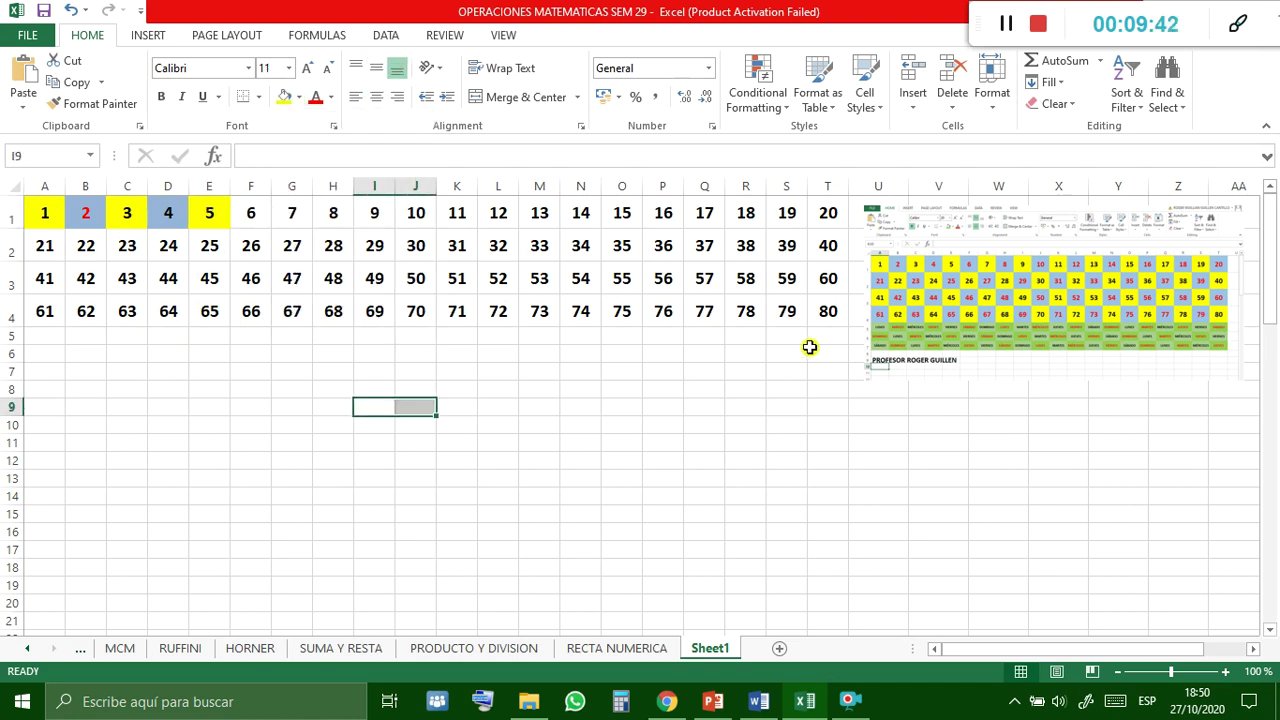
Turn the 4 in D1 red, then undo the colour changes on C1–E1.
click(168, 214)
click(315, 97)
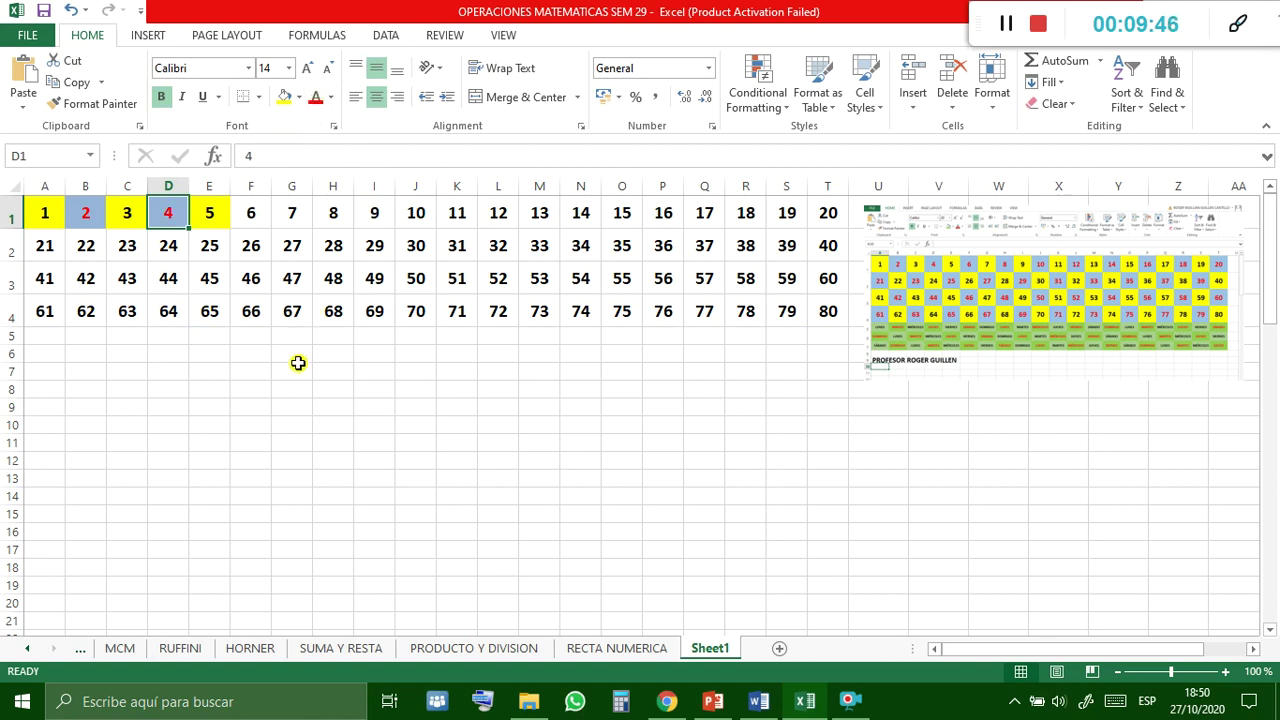
click(298, 366)
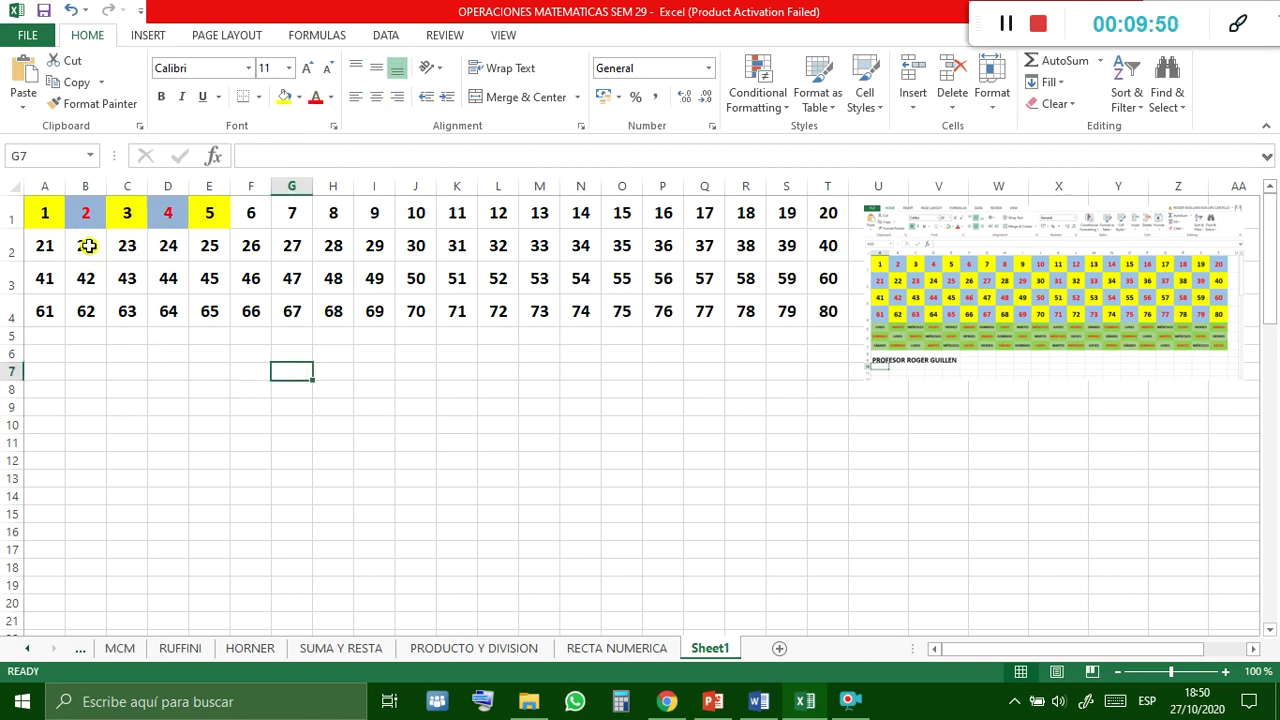
key(ctrl+z)
key(ctrl+z)
key(ctrl+z)
key(ctrl+z)
key(ctrl+z)
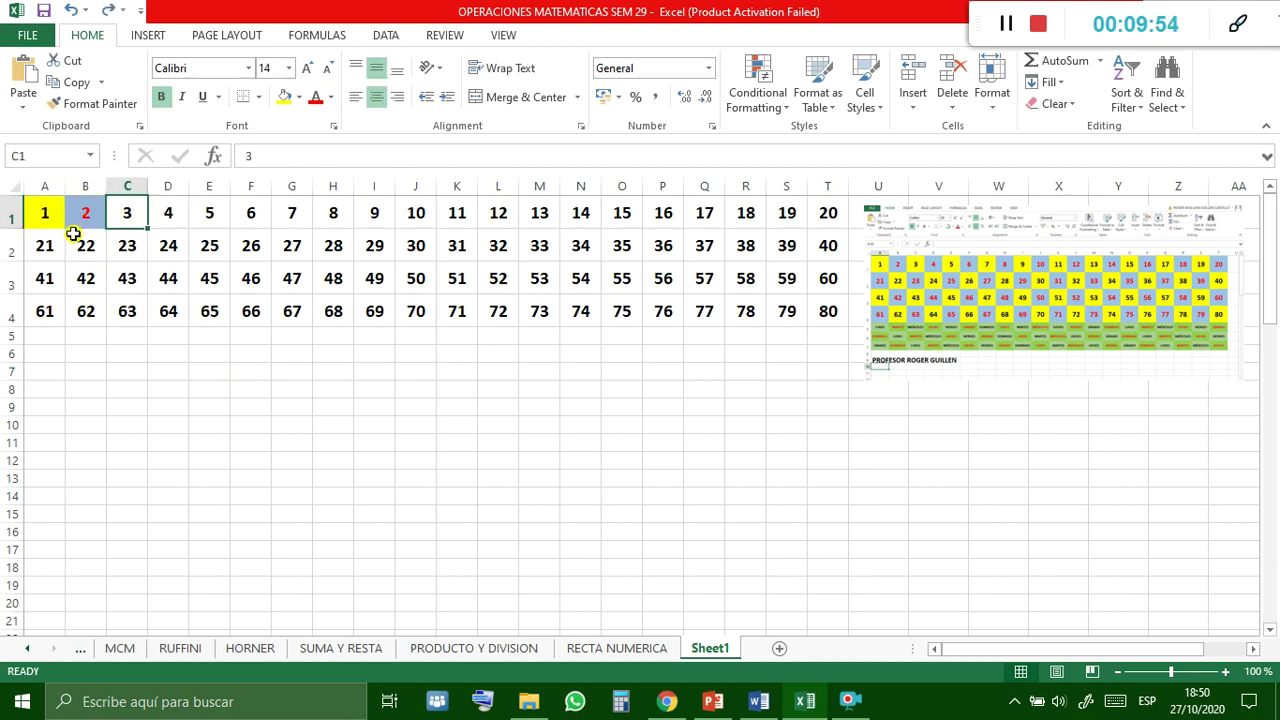
Copy A1:B1's yellow/blue pattern across C1 to T1 with Format Painter.
drag(50, 212, 80, 213)
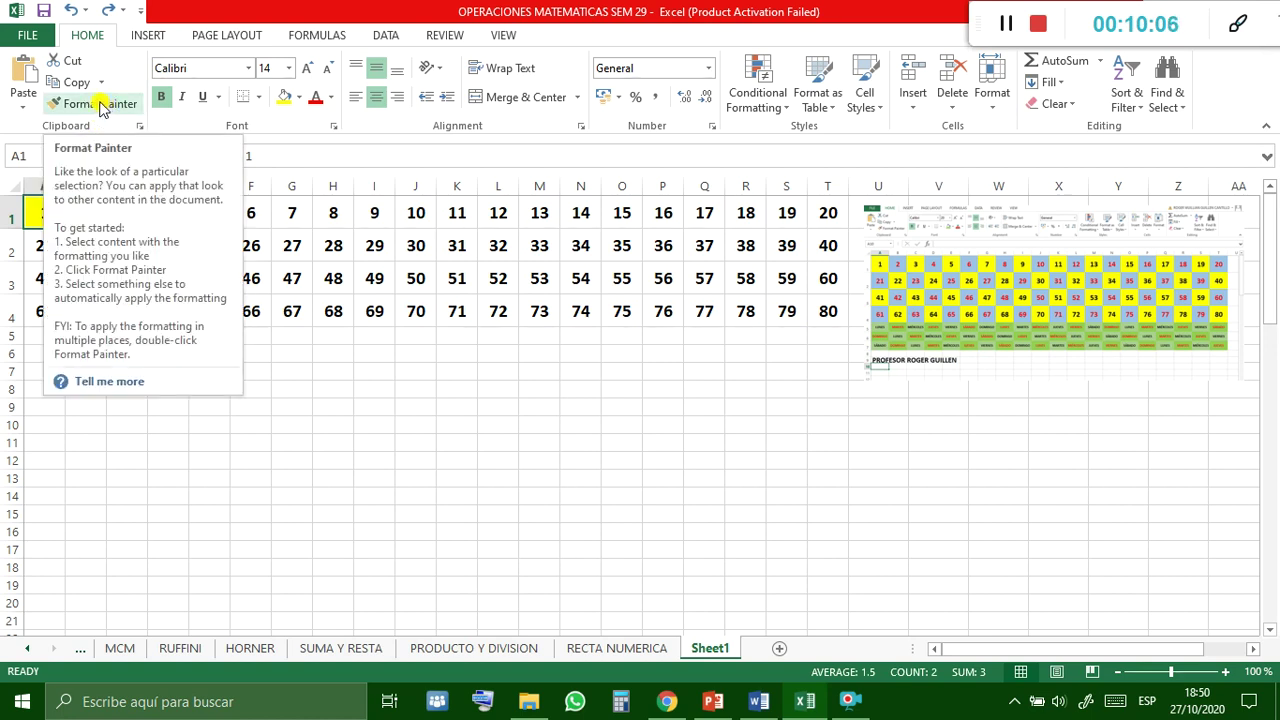
click(101, 104)
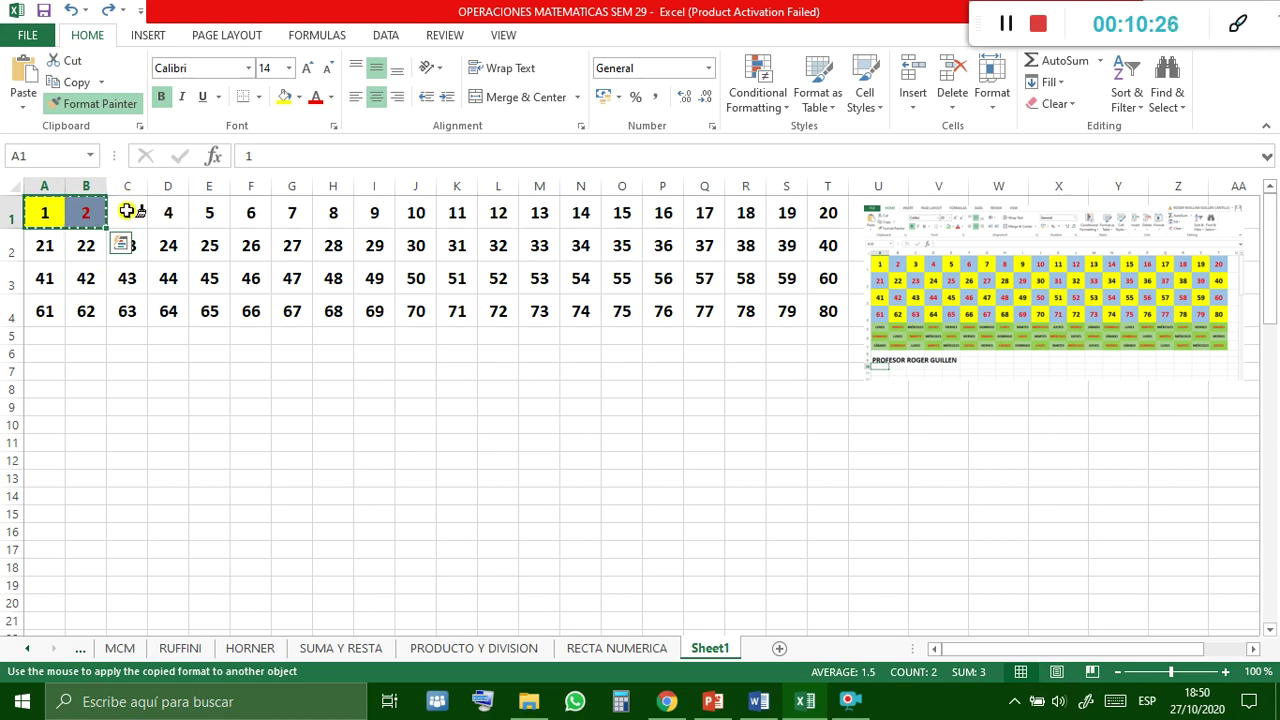
drag(127, 211, 820, 217)
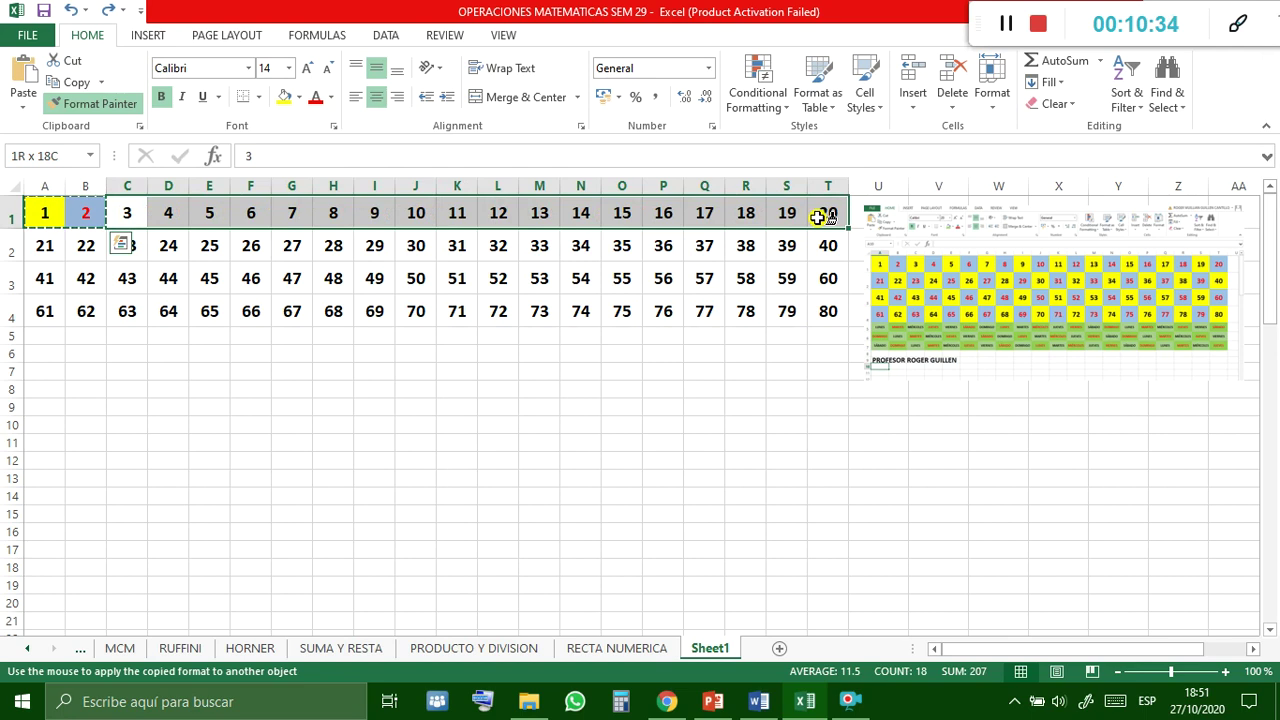
drag(818, 217, 818, 217)
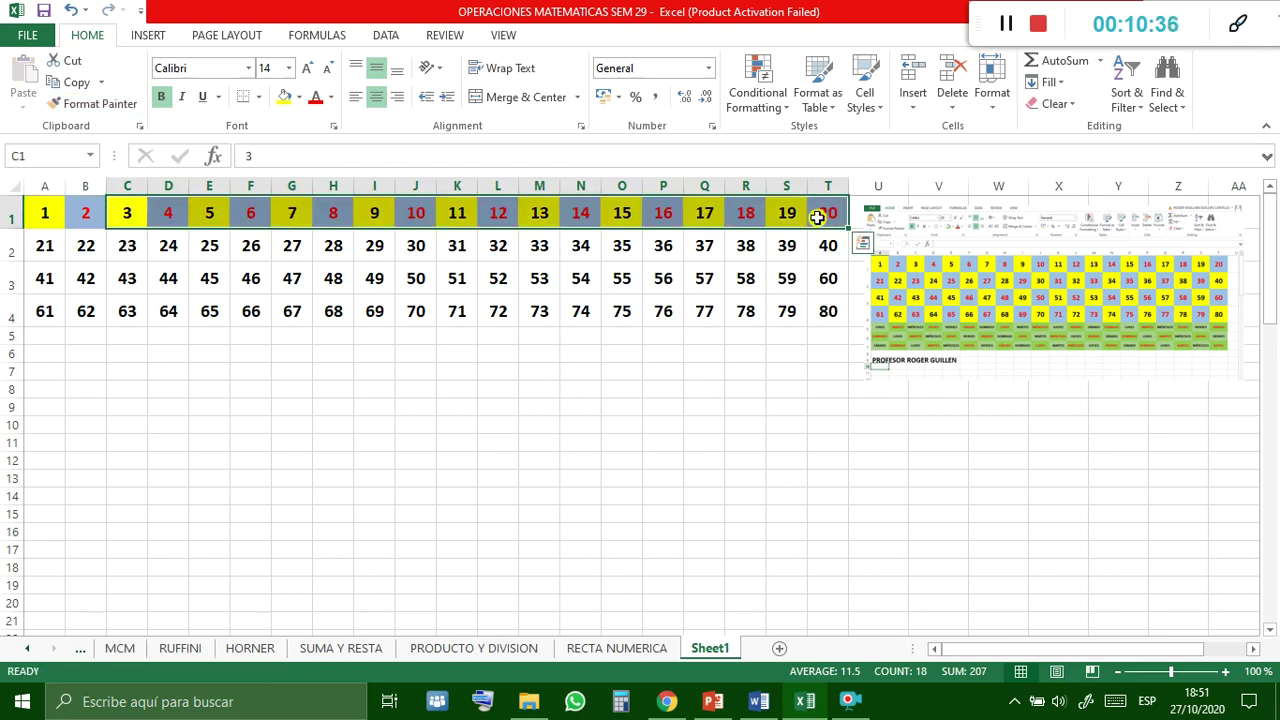
click(677, 509)
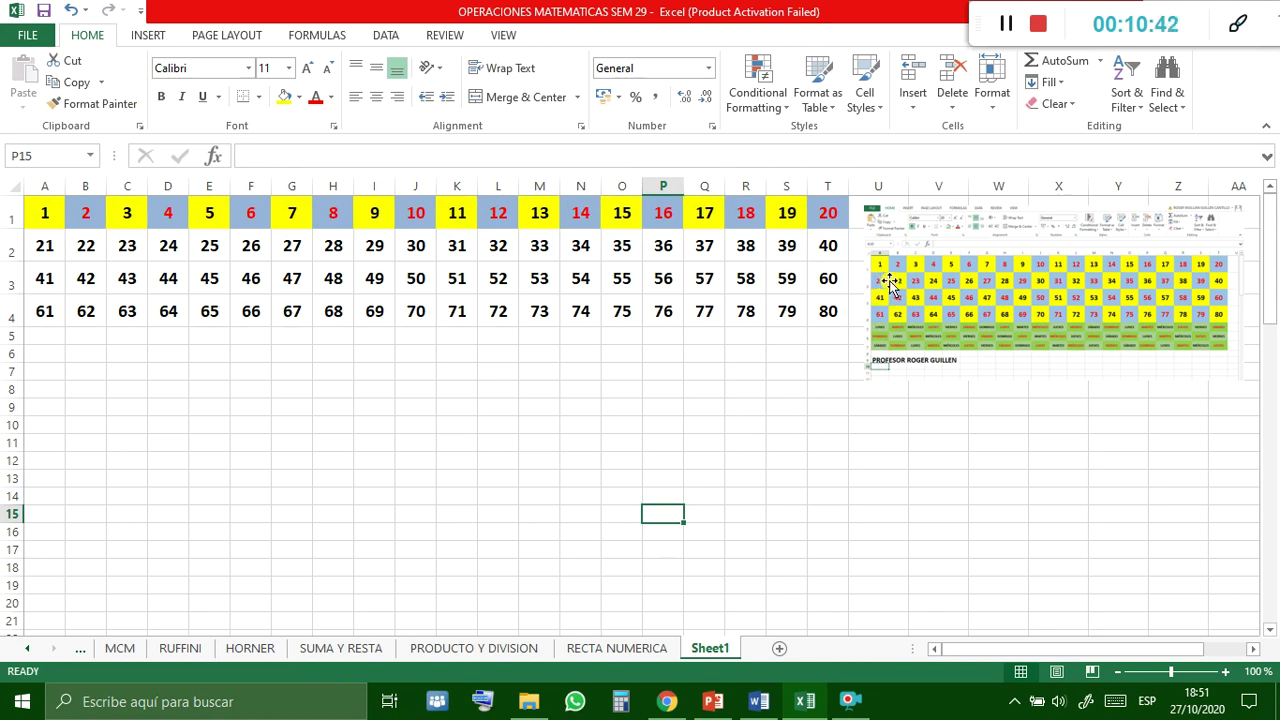
Paint B1:C1's offset pattern across row 2.
click(88, 212)
drag(107, 212, 121, 212)
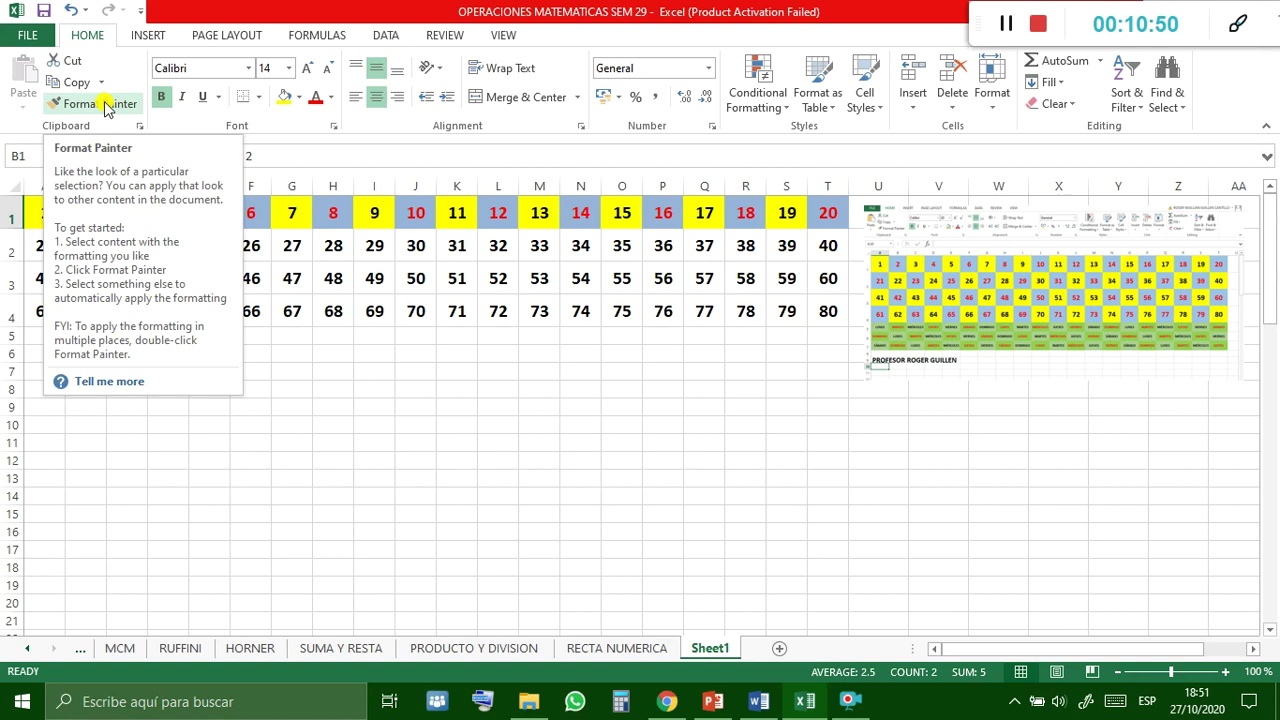
click(107, 108)
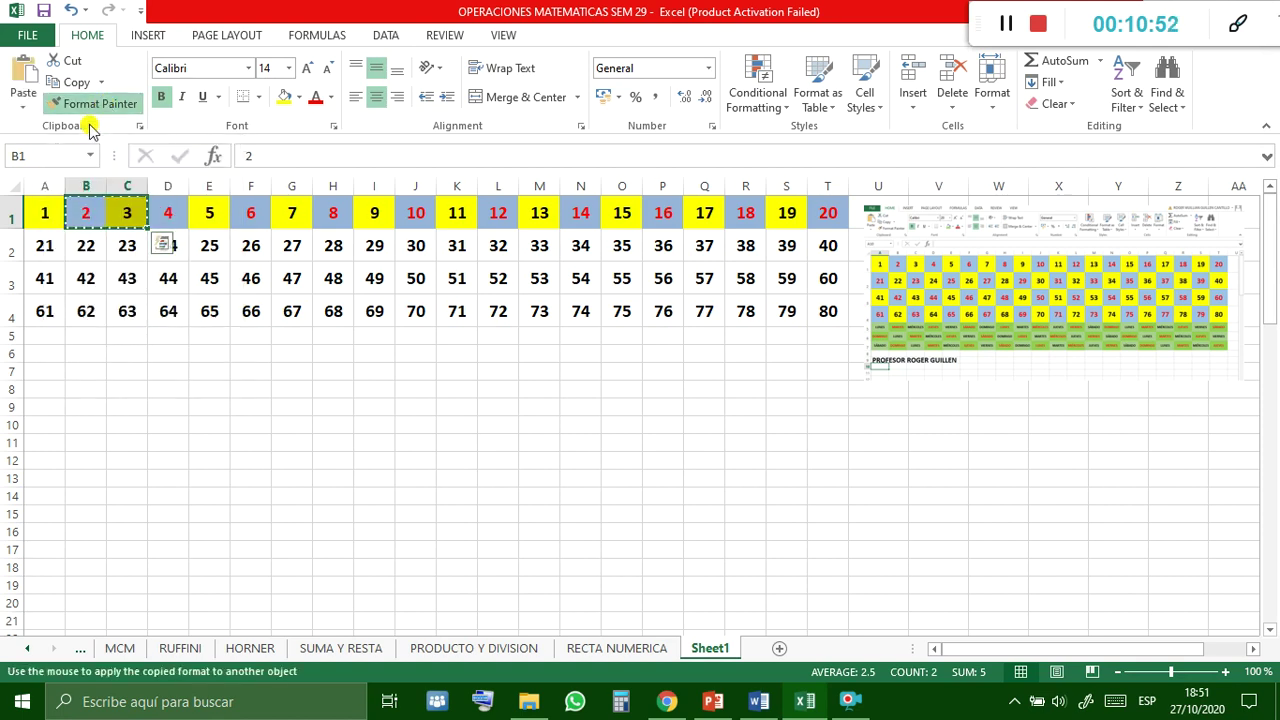
drag(50, 247, 817, 246)
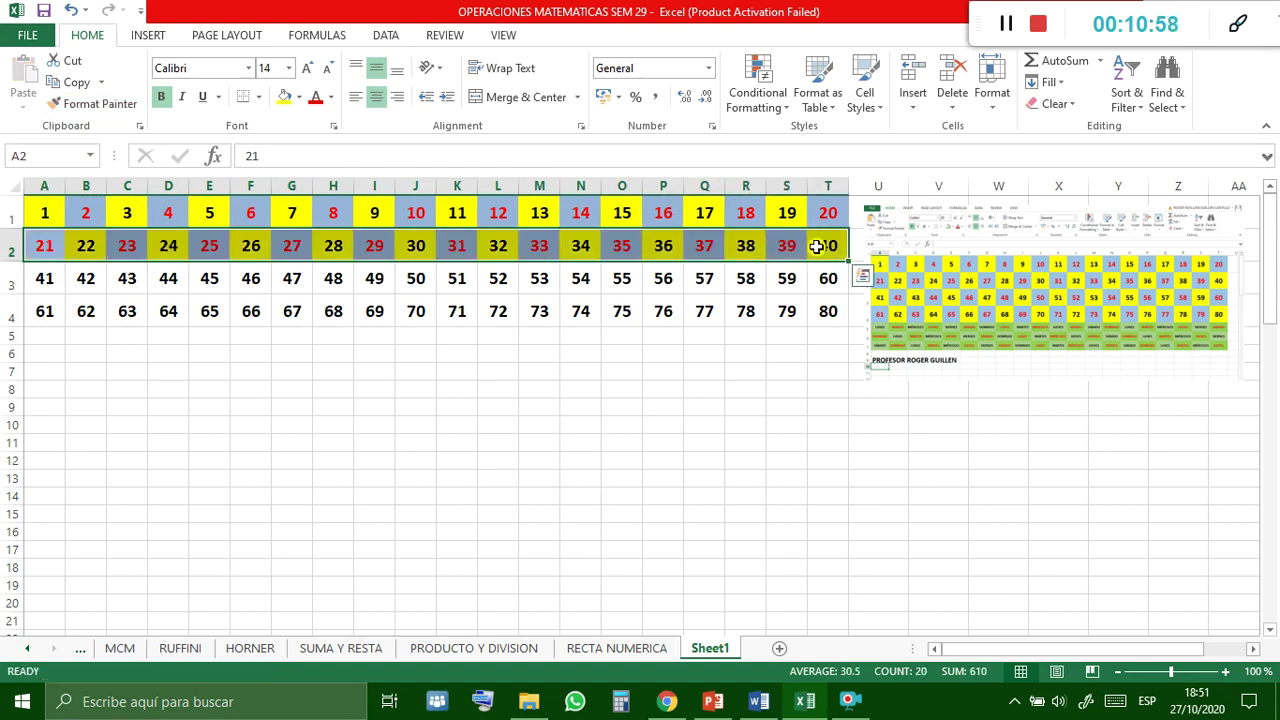
click(678, 510)
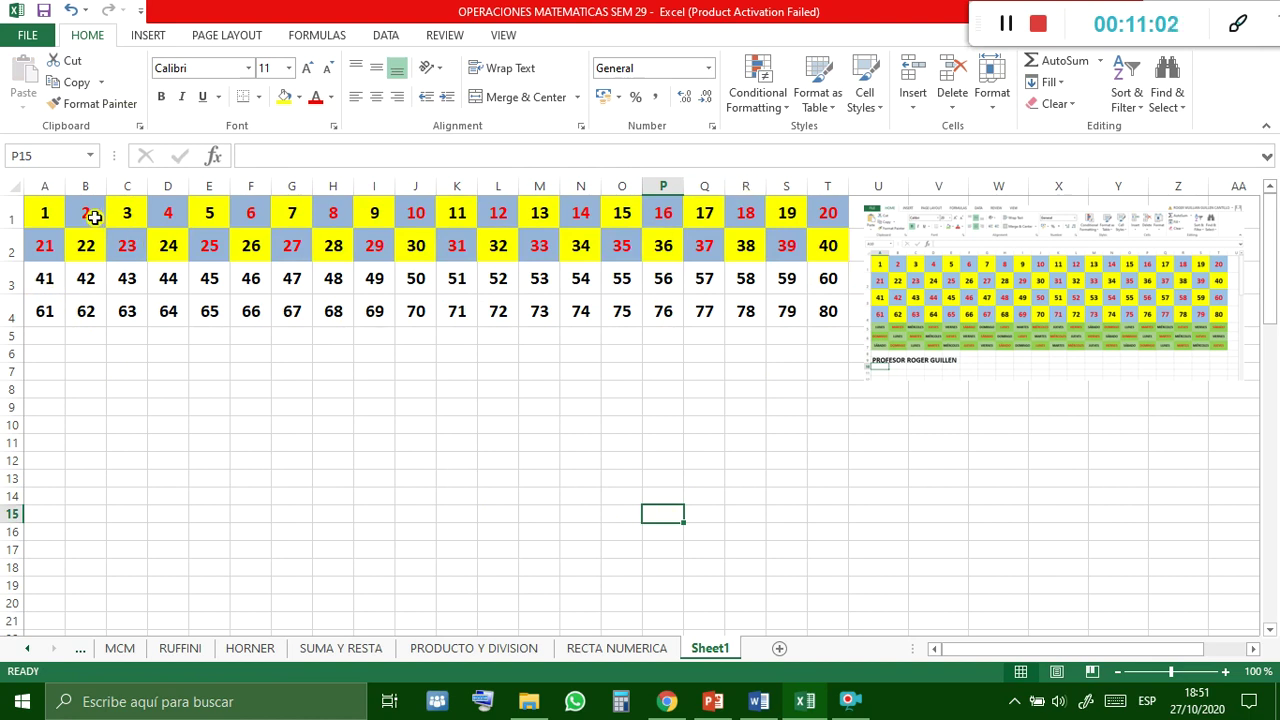
Paint the two-row pattern from rows 1–2 onto rows 3 and 4.
drag(46, 214, 816, 232)
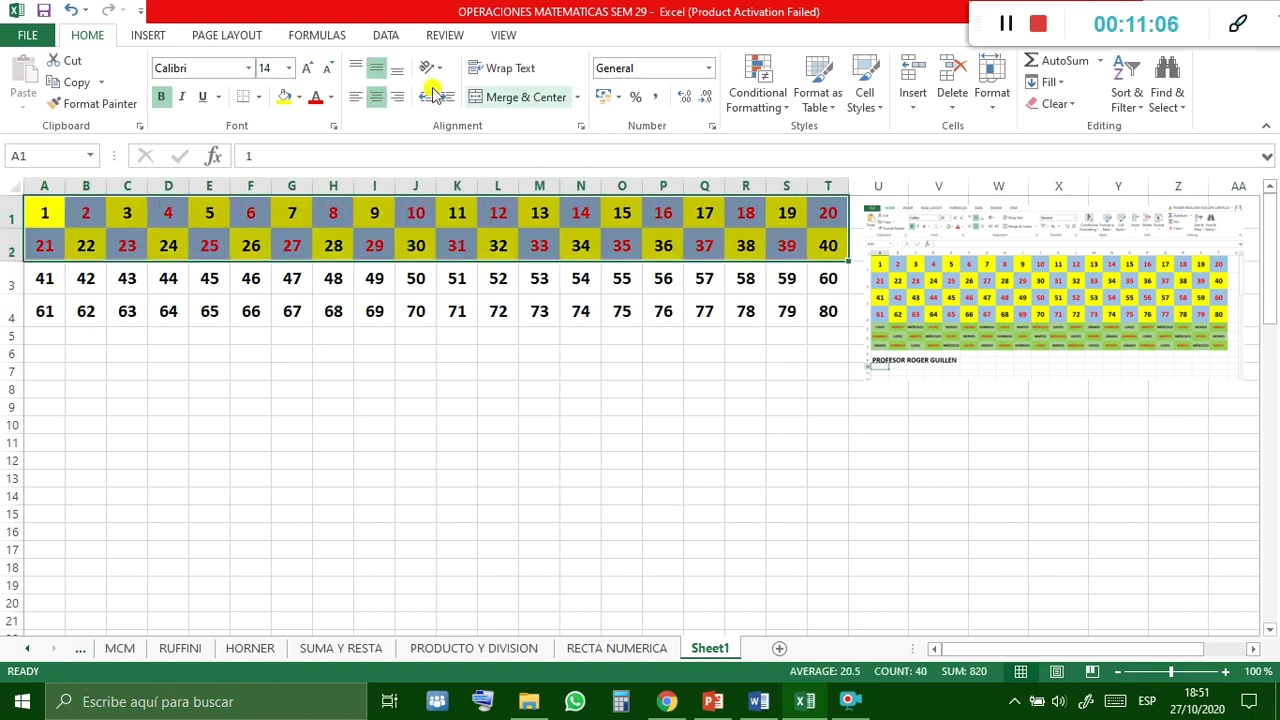
click(109, 104)
mouse_move(40, 280)
mouse_down()
mouse_move(222, 301)
mouse_move(812, 304)
mouse_up()
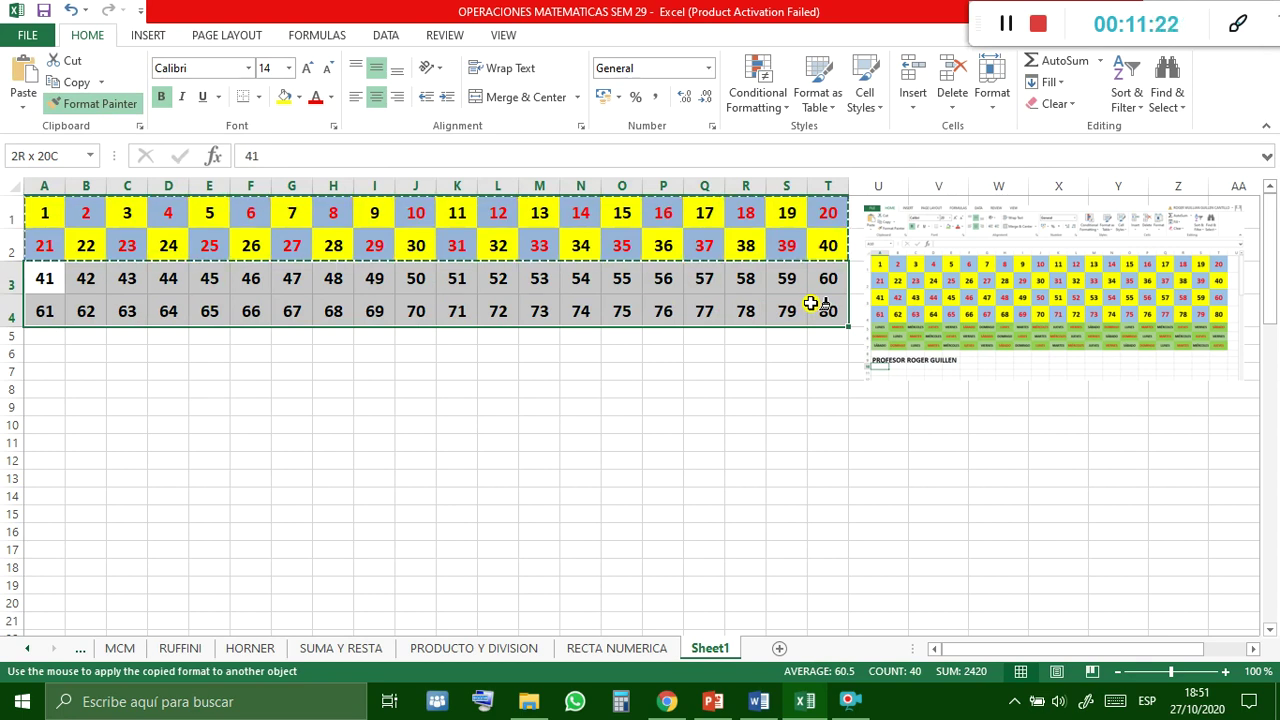
drag(810, 304, 810, 304)
click(663, 458)
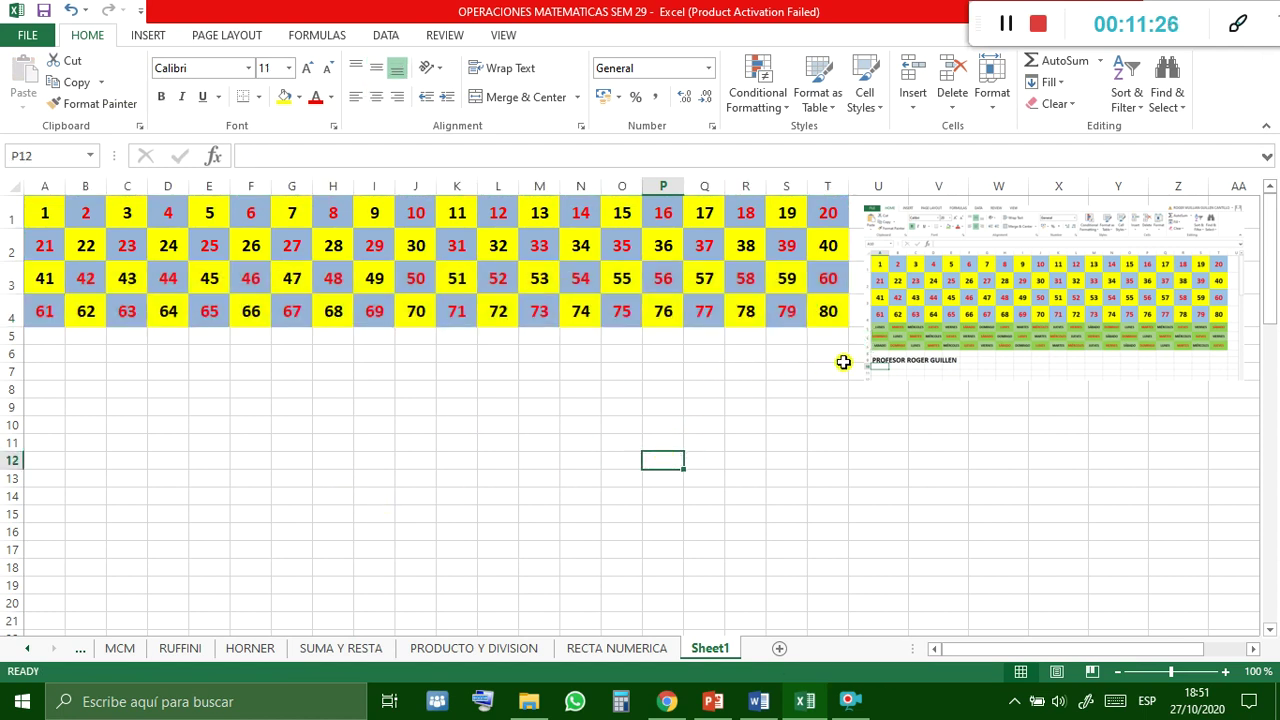
click(924, 345)
ctrl+scroll(920, 345, up, 2)
Zoom in and pan around the reference picture, then return to 145% with A5 selected.
ctrl+scroll(920, 345, up, 3)
ctrl+scroll(663, 524, up, 4)
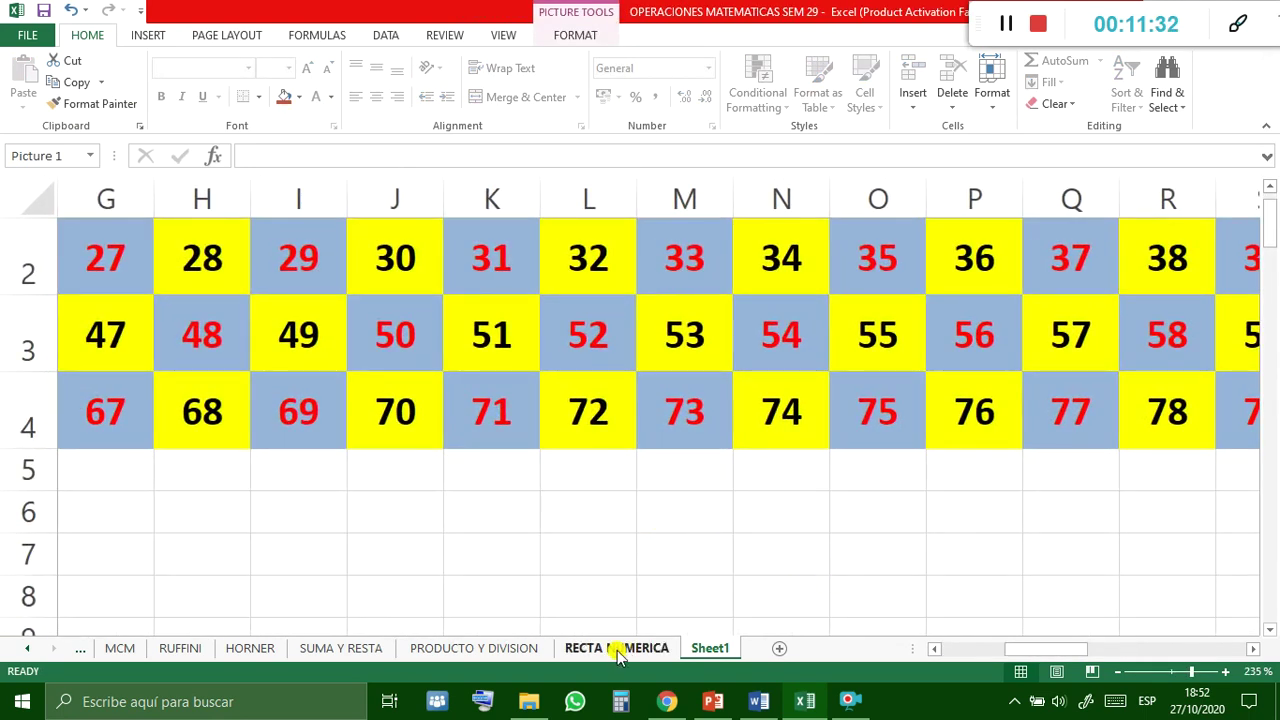
drag(1040, 650, 1140, 650)
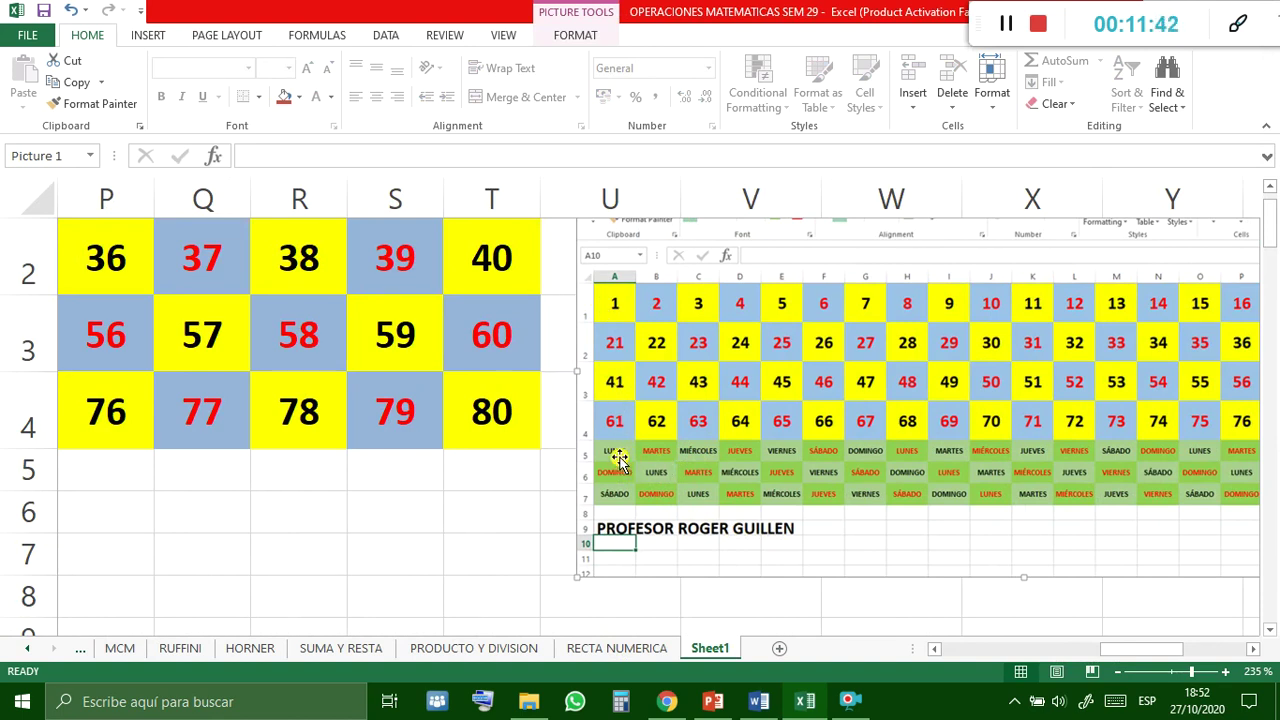
scroll(484, 490, left, 5)
scroll(484, 490, down, 3)
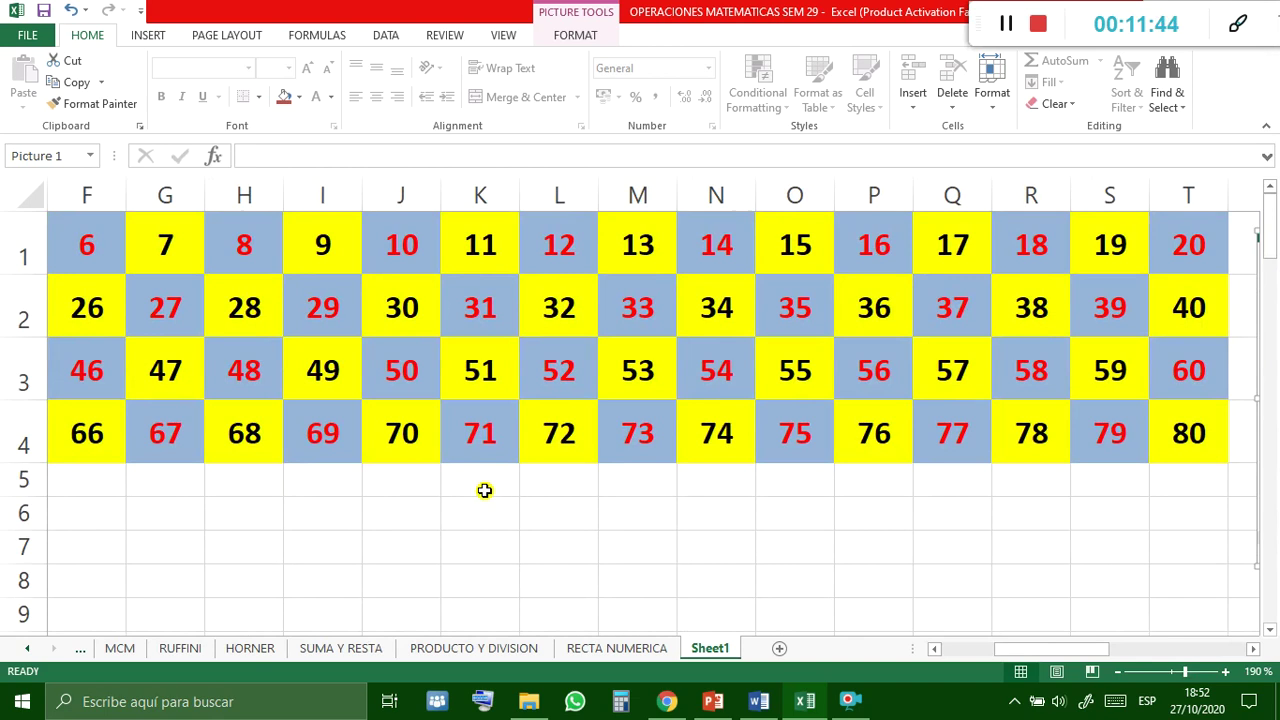
scroll(484, 490, down, 2)
scroll(484, 490, down, 1)
scroll(484, 490, right, 3)
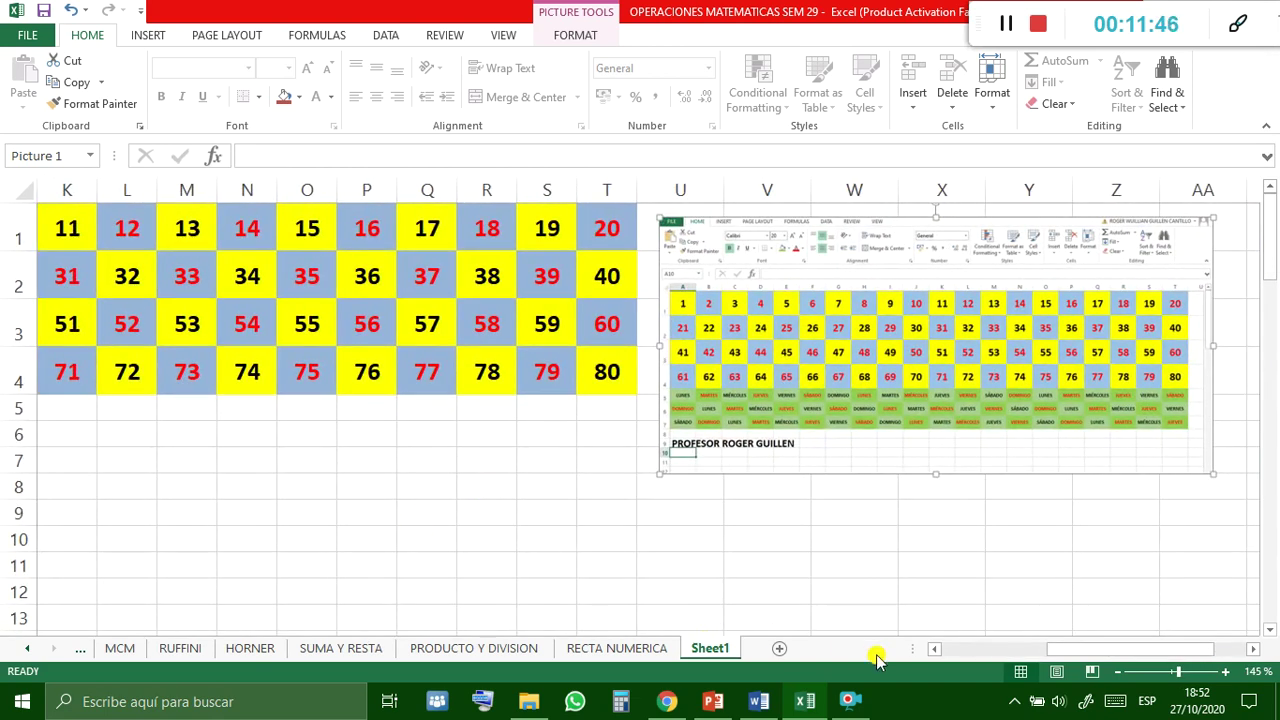
drag(913, 648, 803, 648)
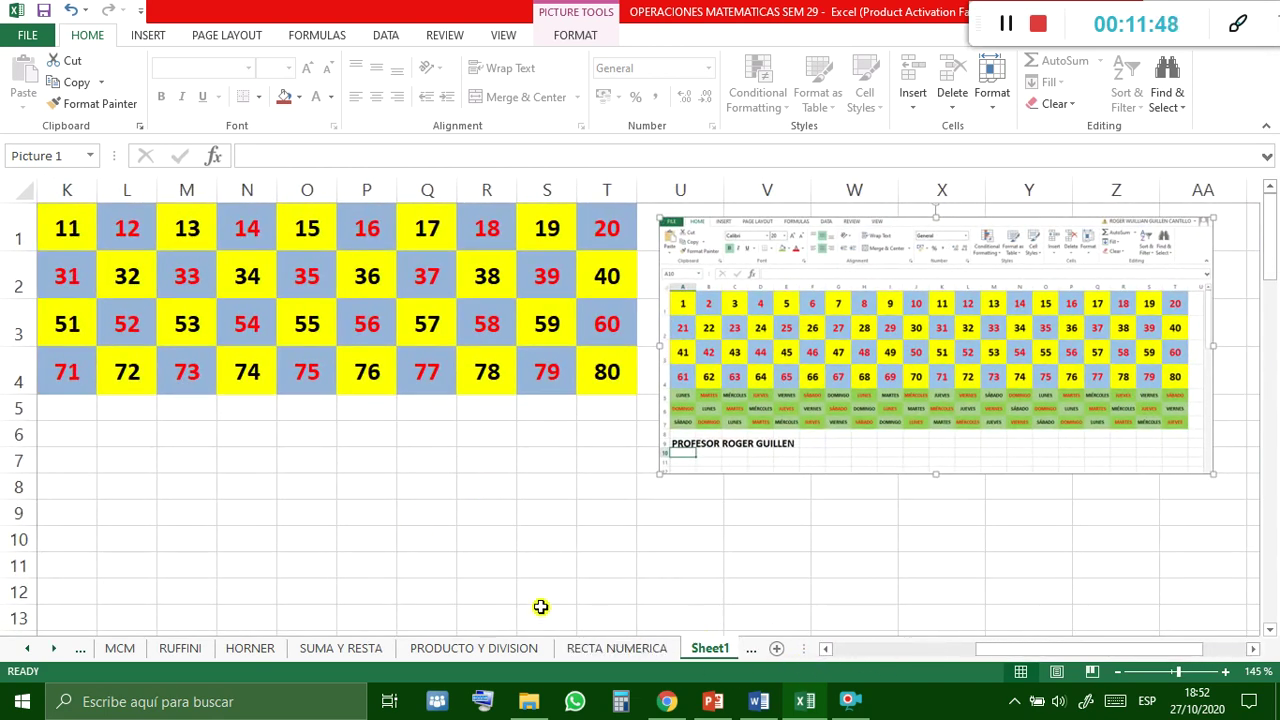
drag(985, 650, 845, 650)
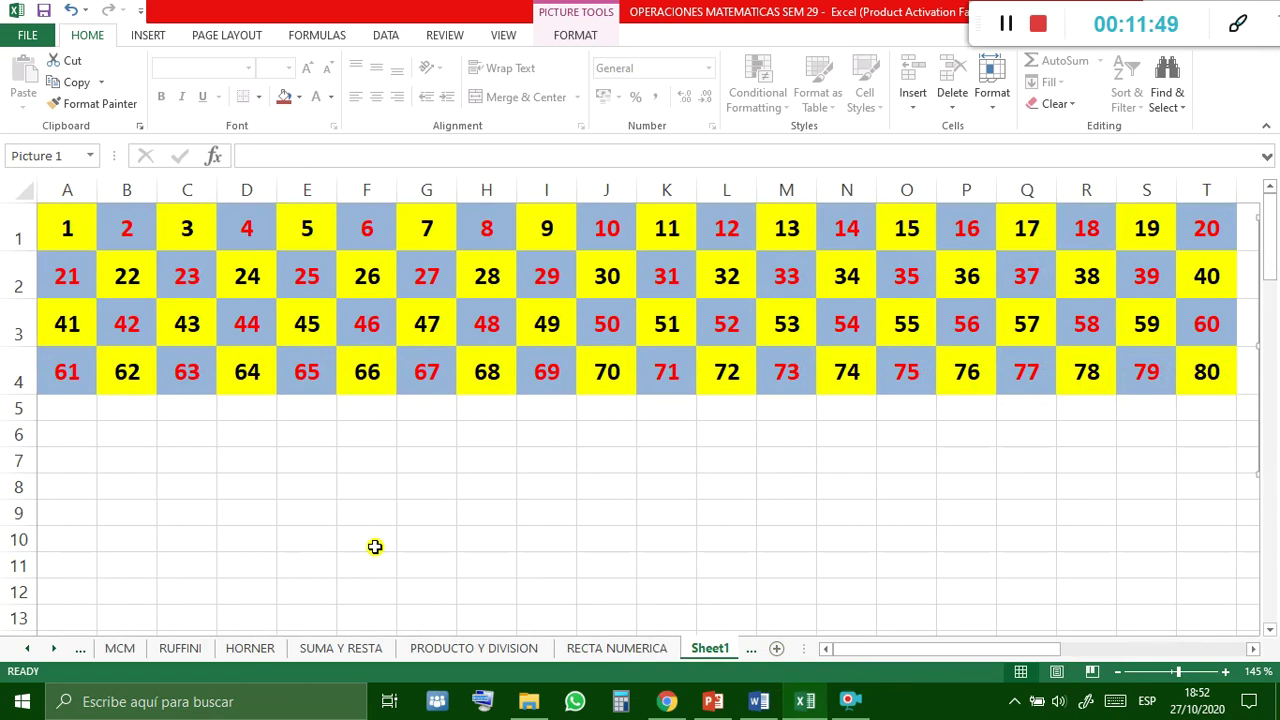
click(65, 408)
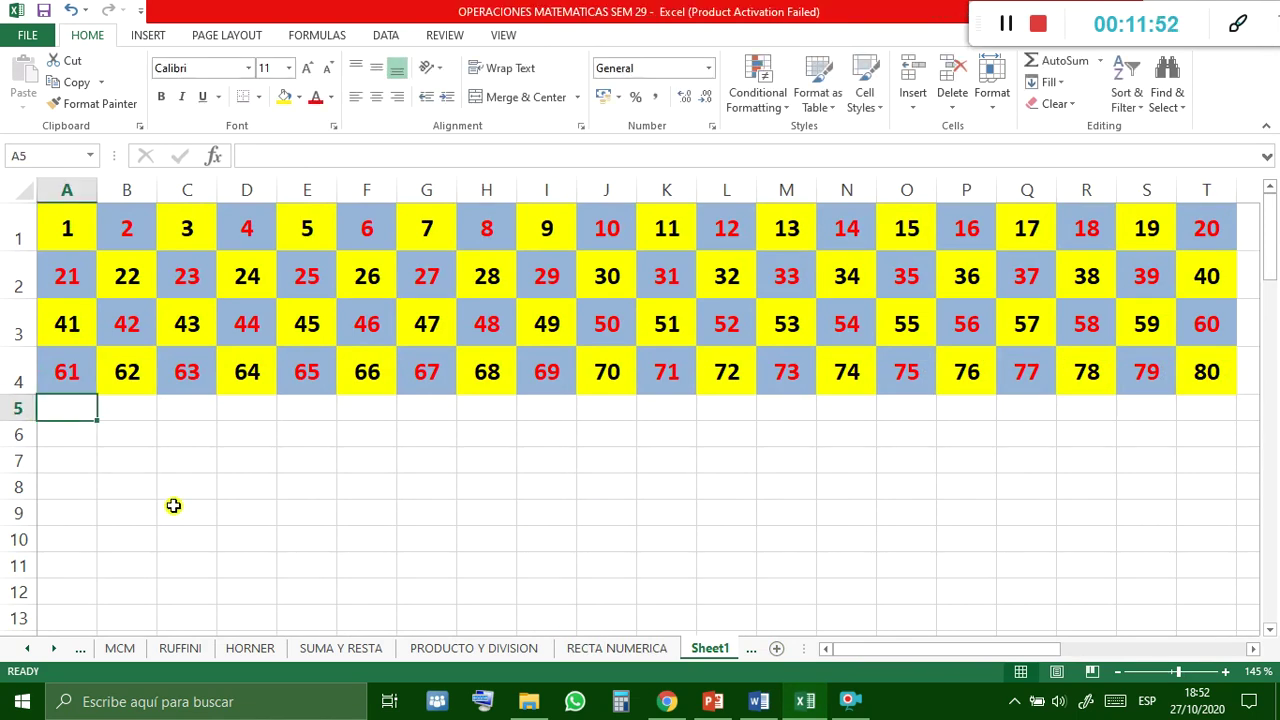
Enter LUNES in cell A5.
text(LUNEES)
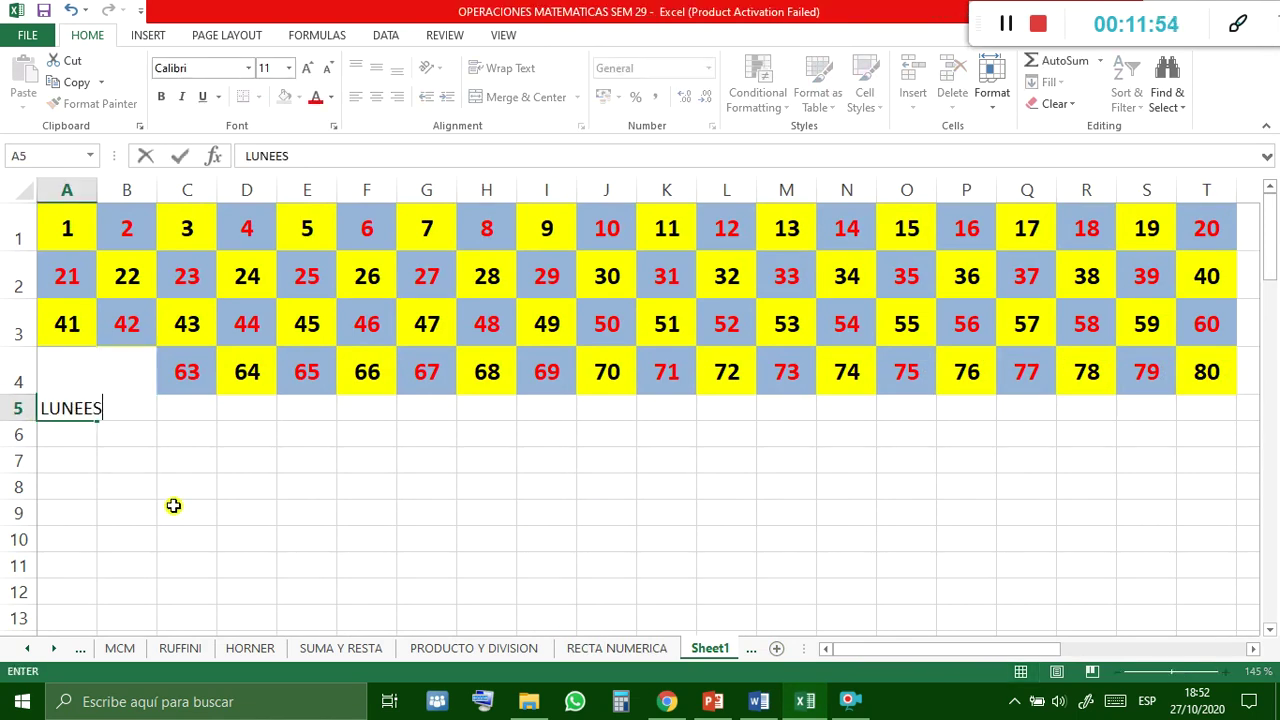
text(S)
key(Return)
text(.)
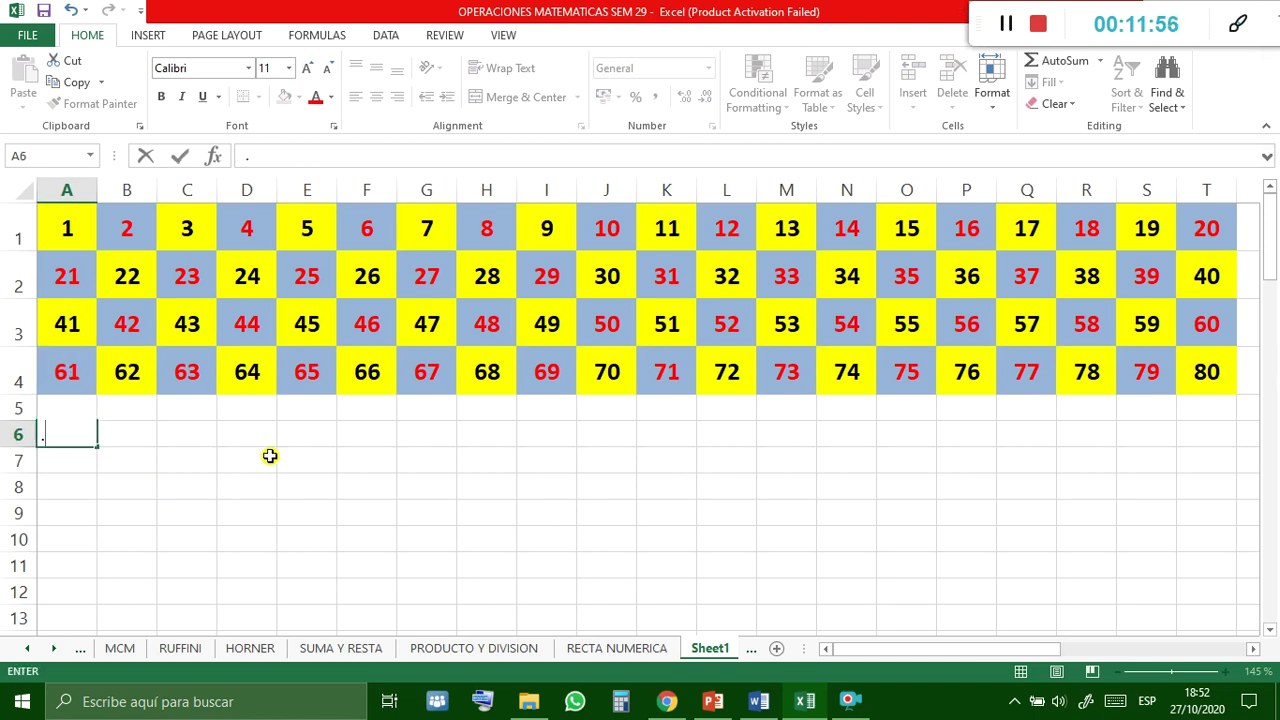
click(205, 459)
Shrink LUNES to size 8 and center it horizontally and vertically.
click(86, 409)
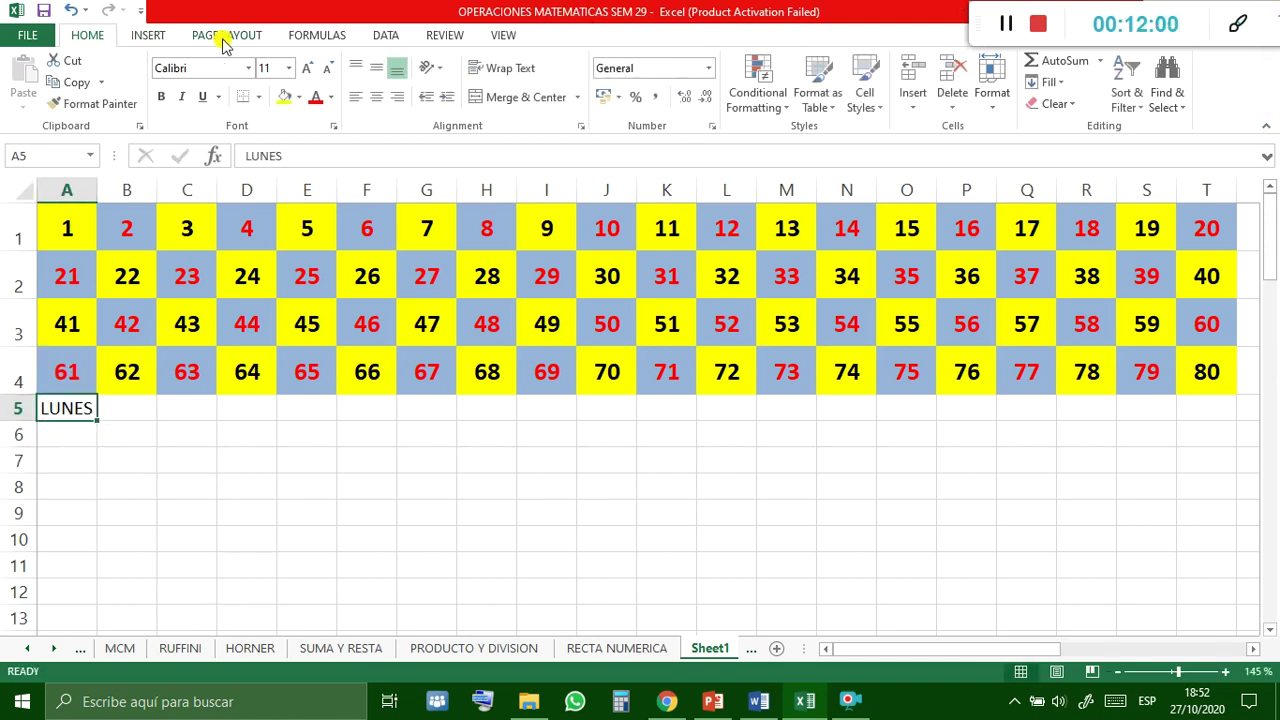
click(328, 68)
click(328, 68)
click(328, 68)
click(376, 97)
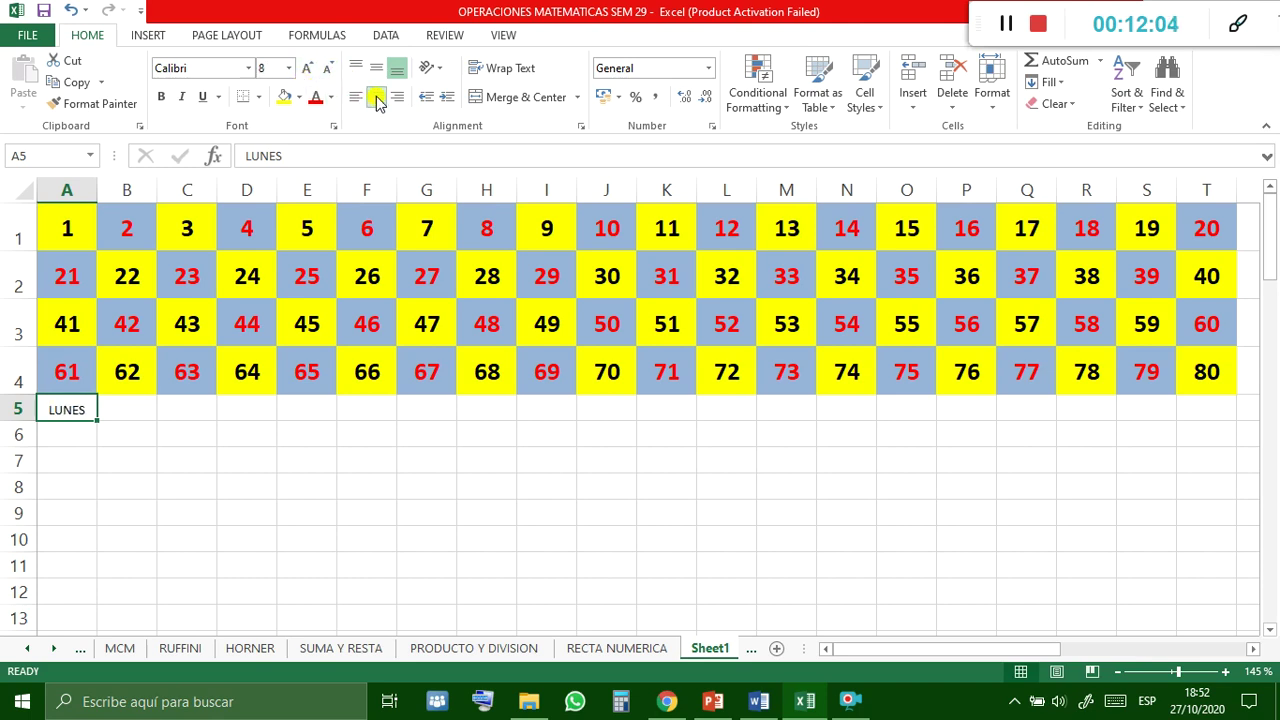
click(376, 68)
Fill the weekday series from LUNES in A5 across to T5.
click(254, 460)
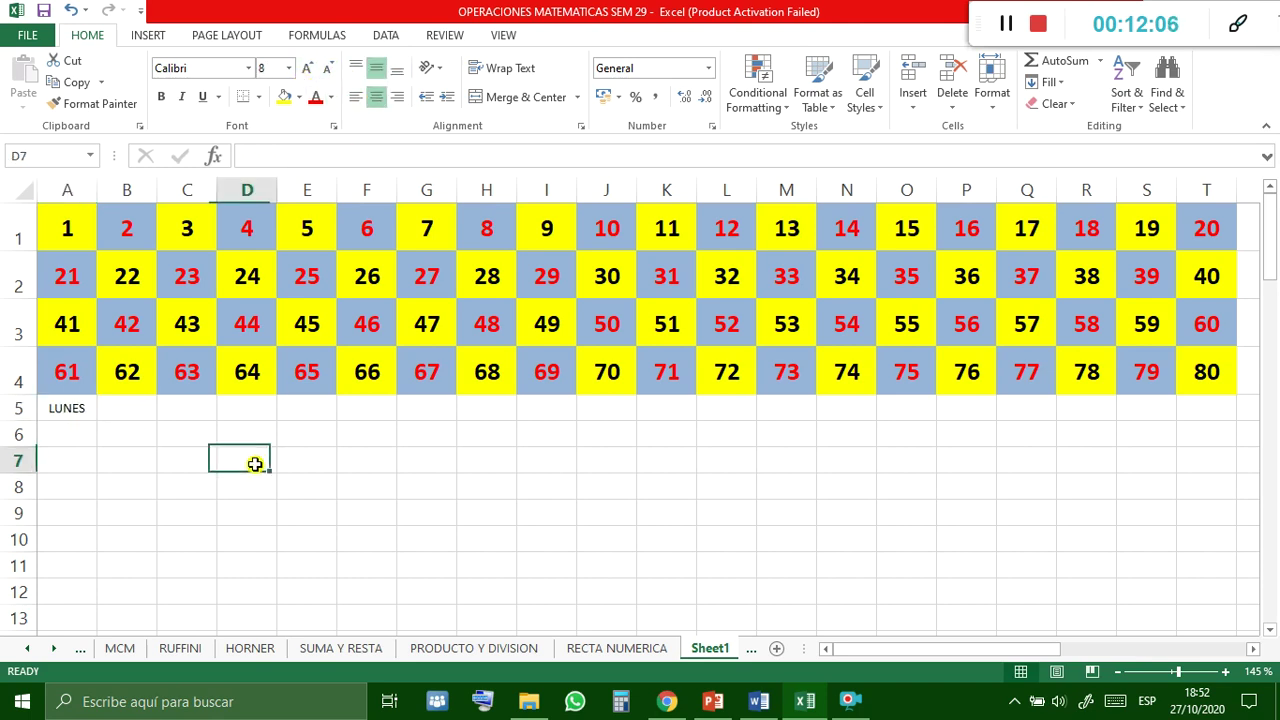
click(86, 407)
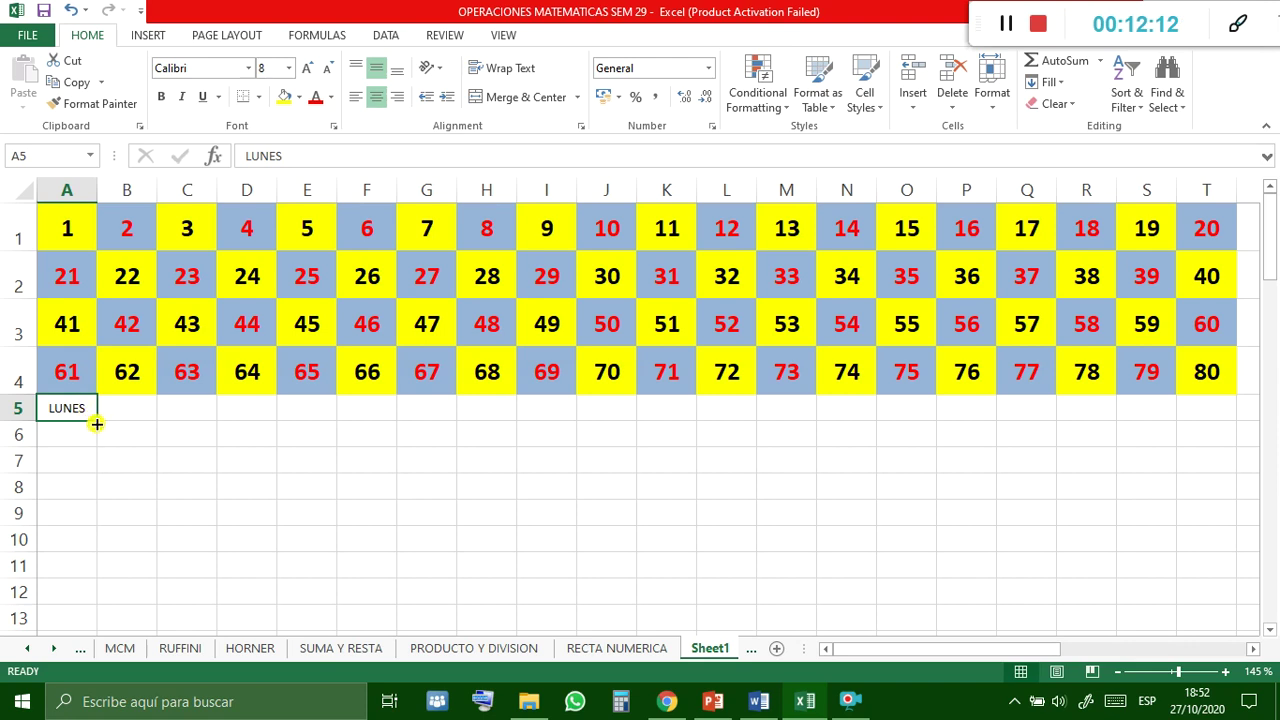
drag(96, 424, 1230, 436)
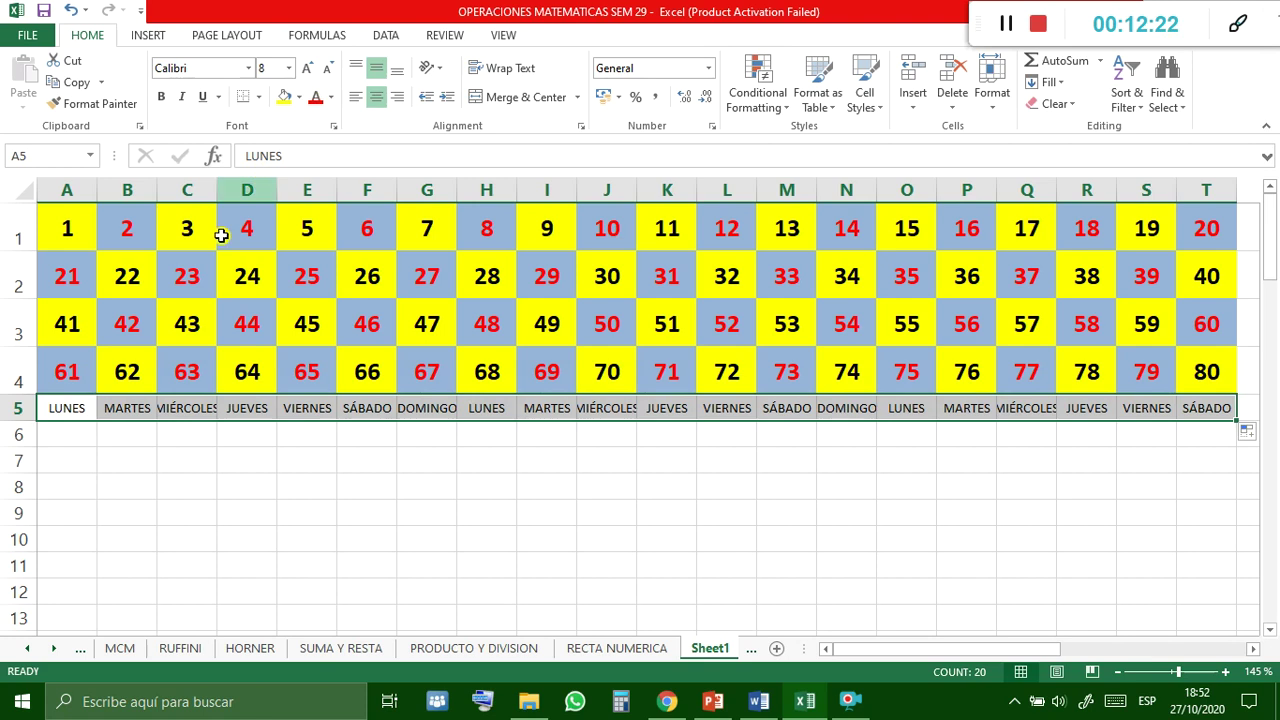
drag(67, 190, 1157, 197)
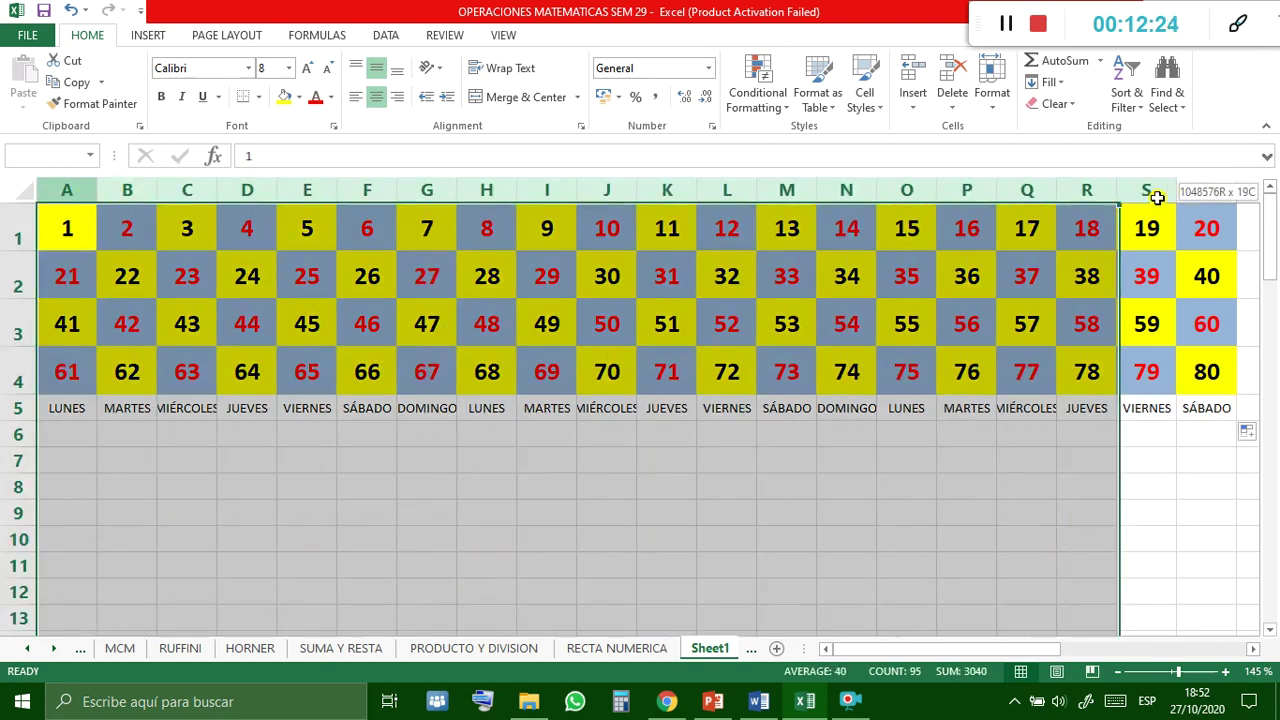
Give columns A–T one equal width wide enough for MIÉRCOLES, zoomed out to 115%.
drag(1157, 197, 1224, 206)
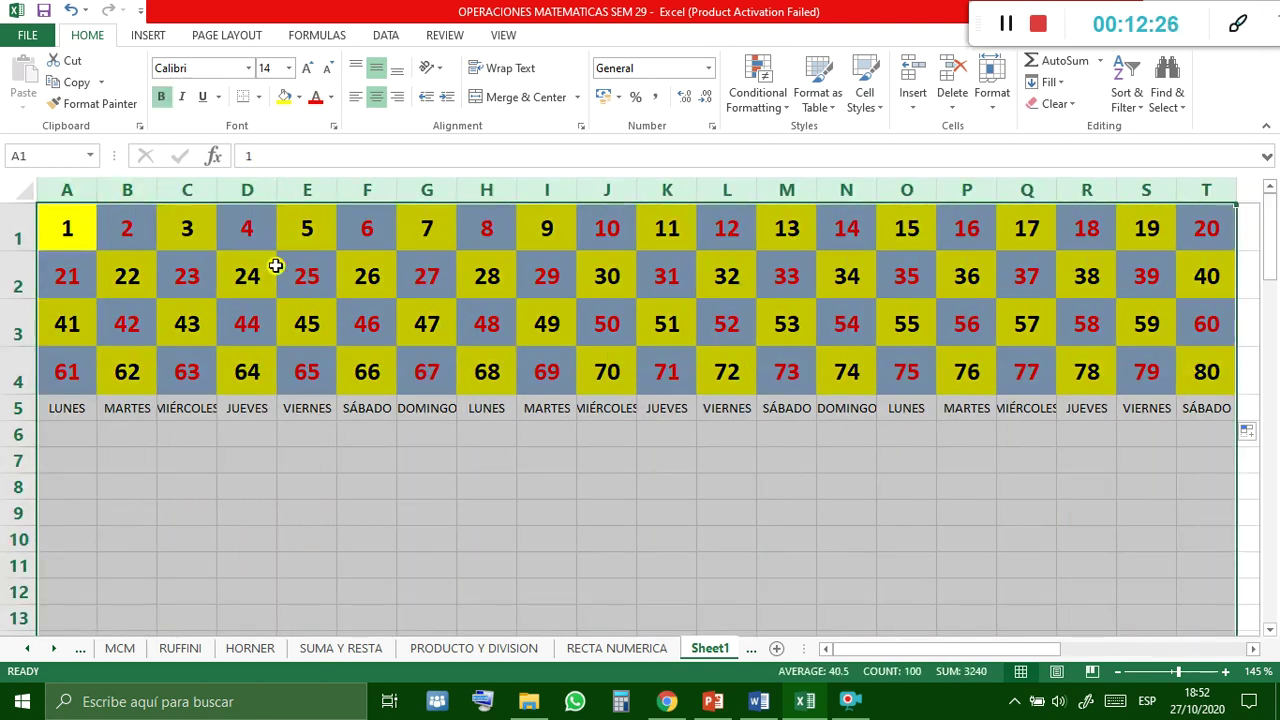
double_click(217, 190)
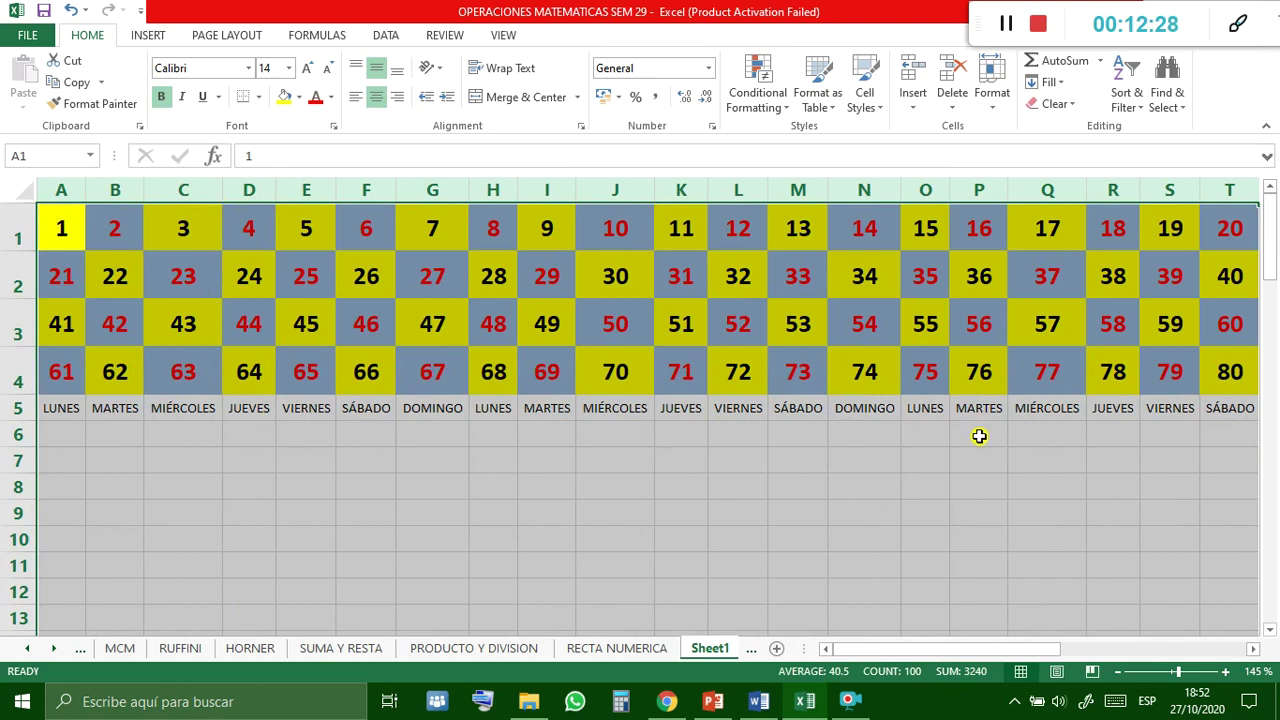
click(255, 479)
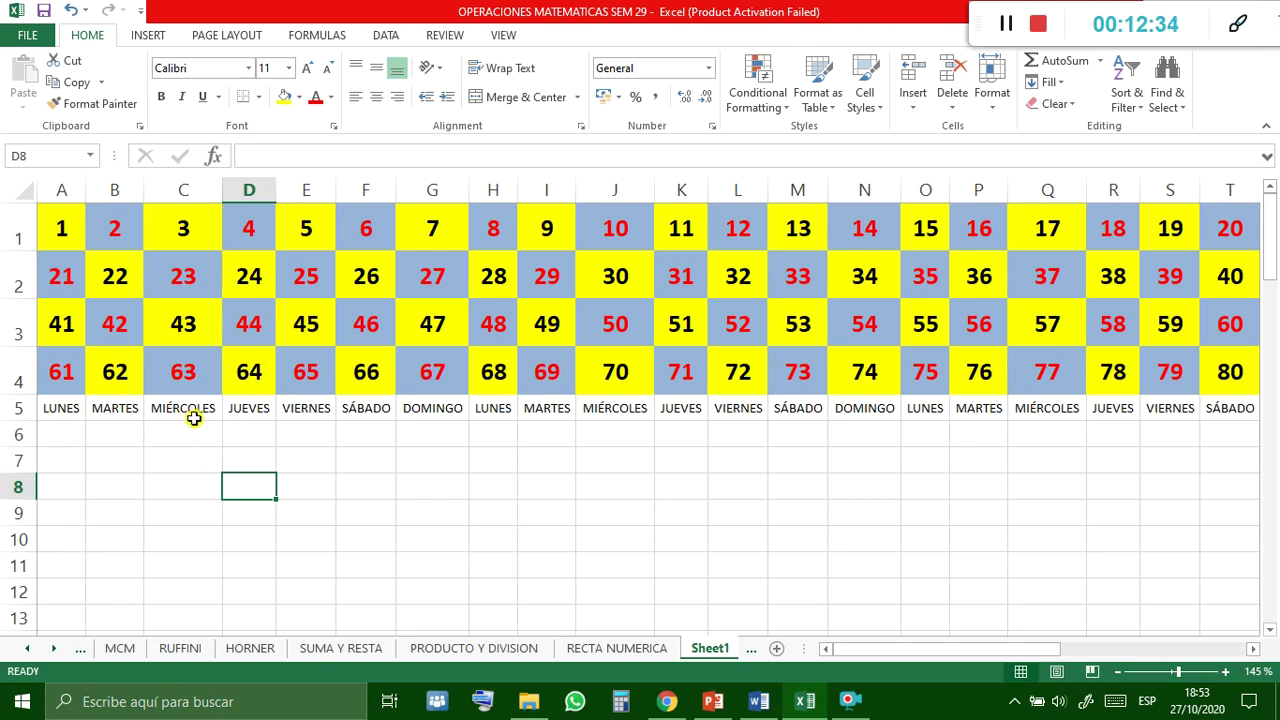
key(ctrl+z)
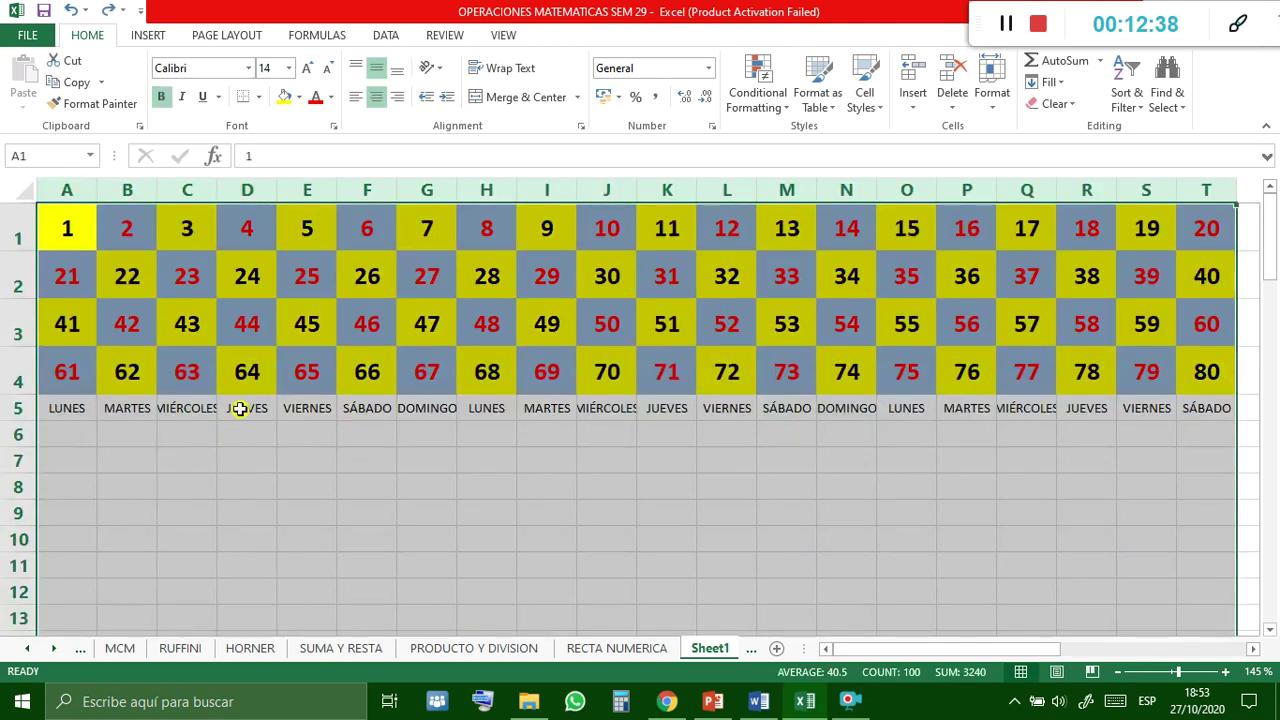
click(150, 360)
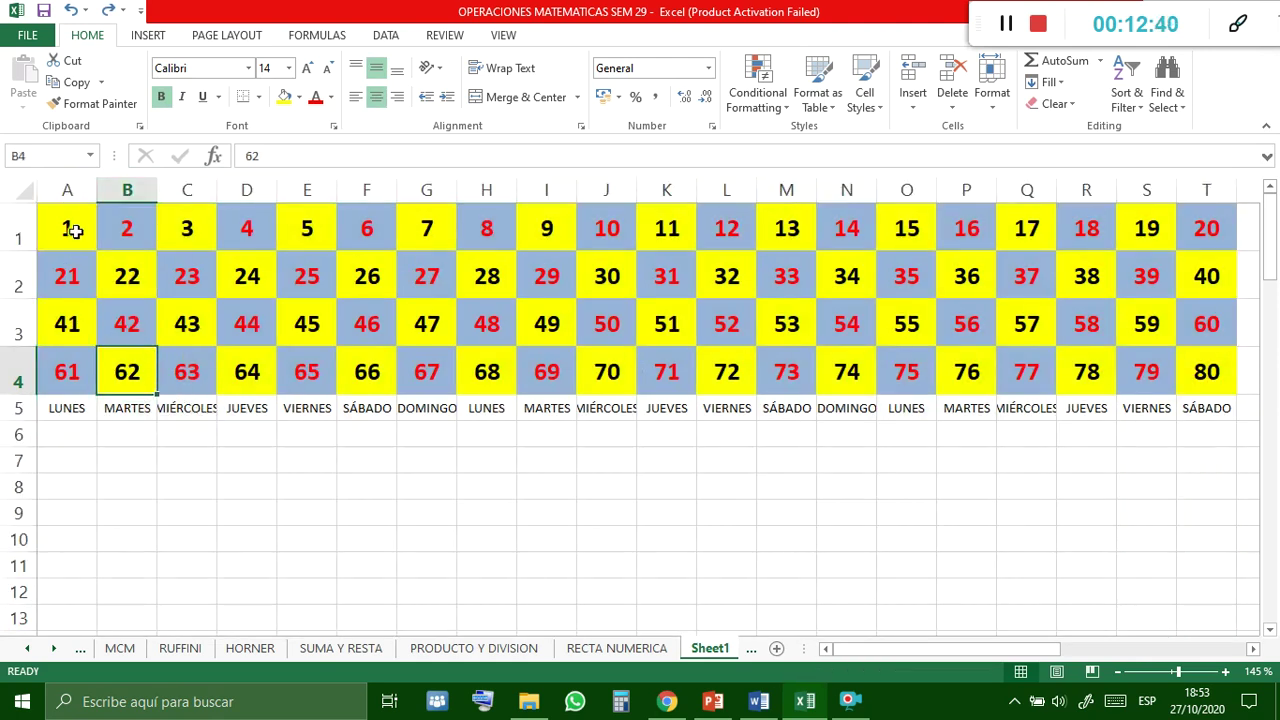
drag(63, 191, 1200, 191)
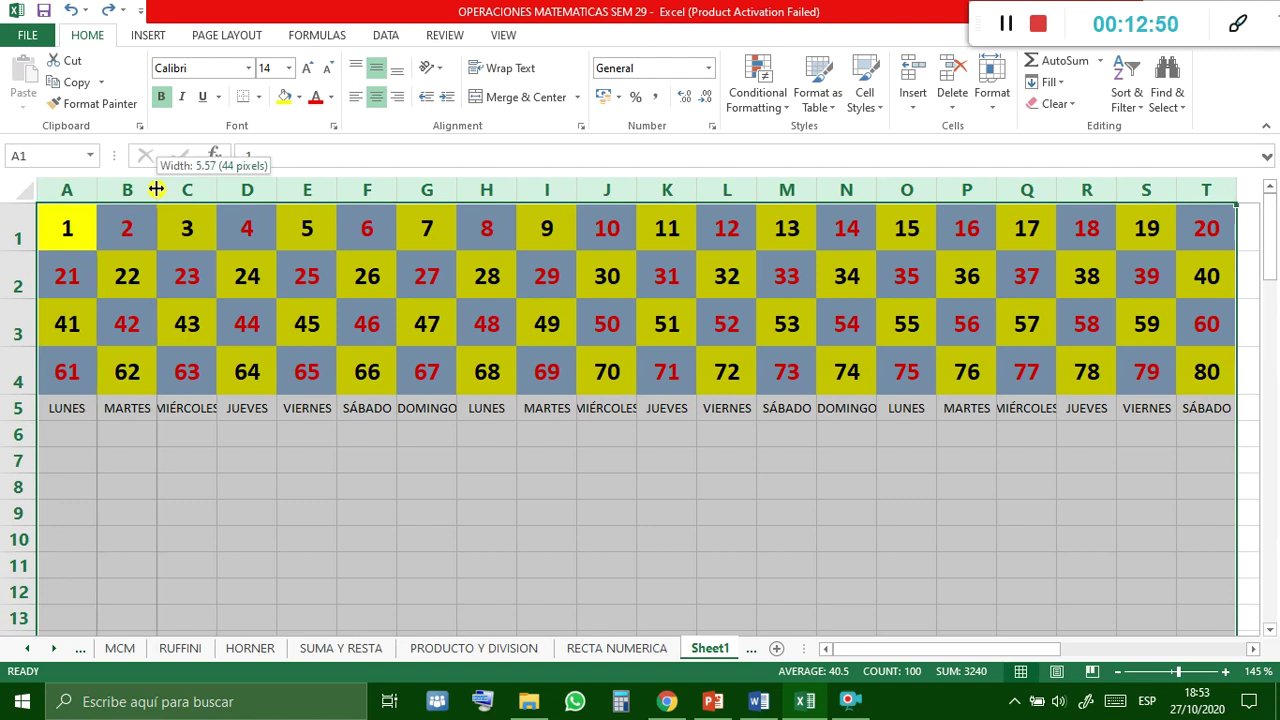
double_click(157, 189)
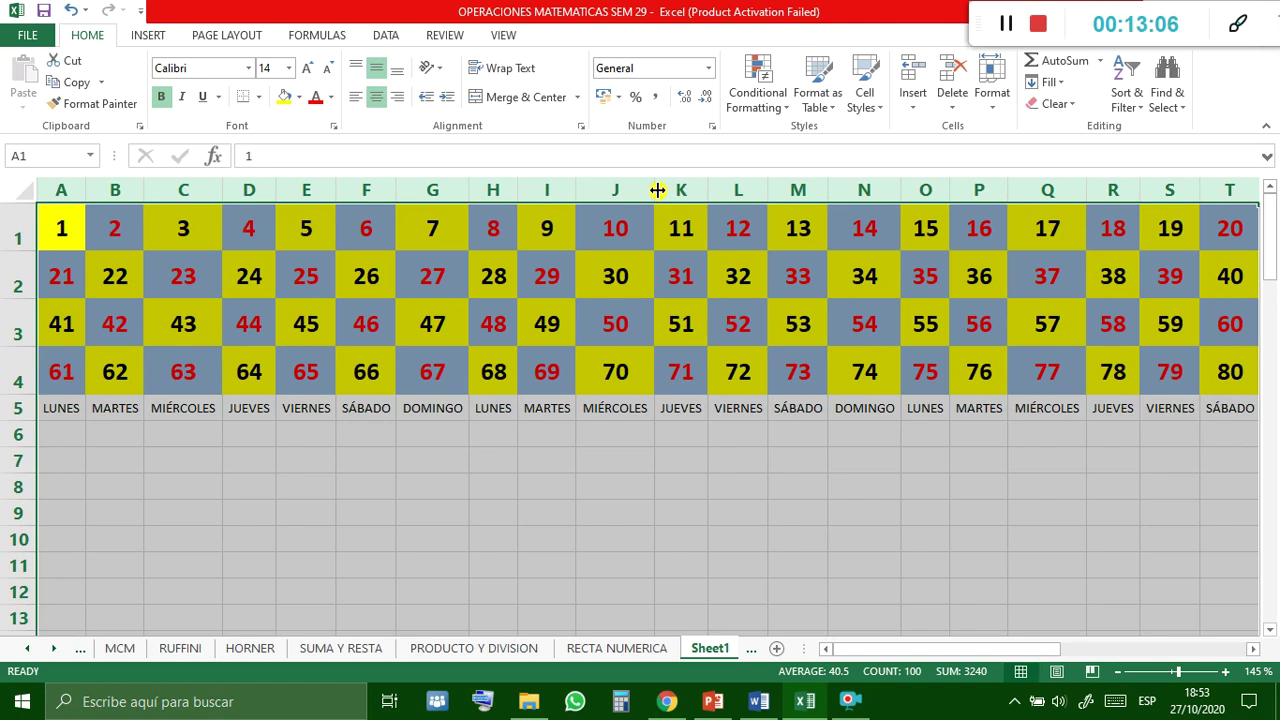
drag(657, 190, 657, 190)
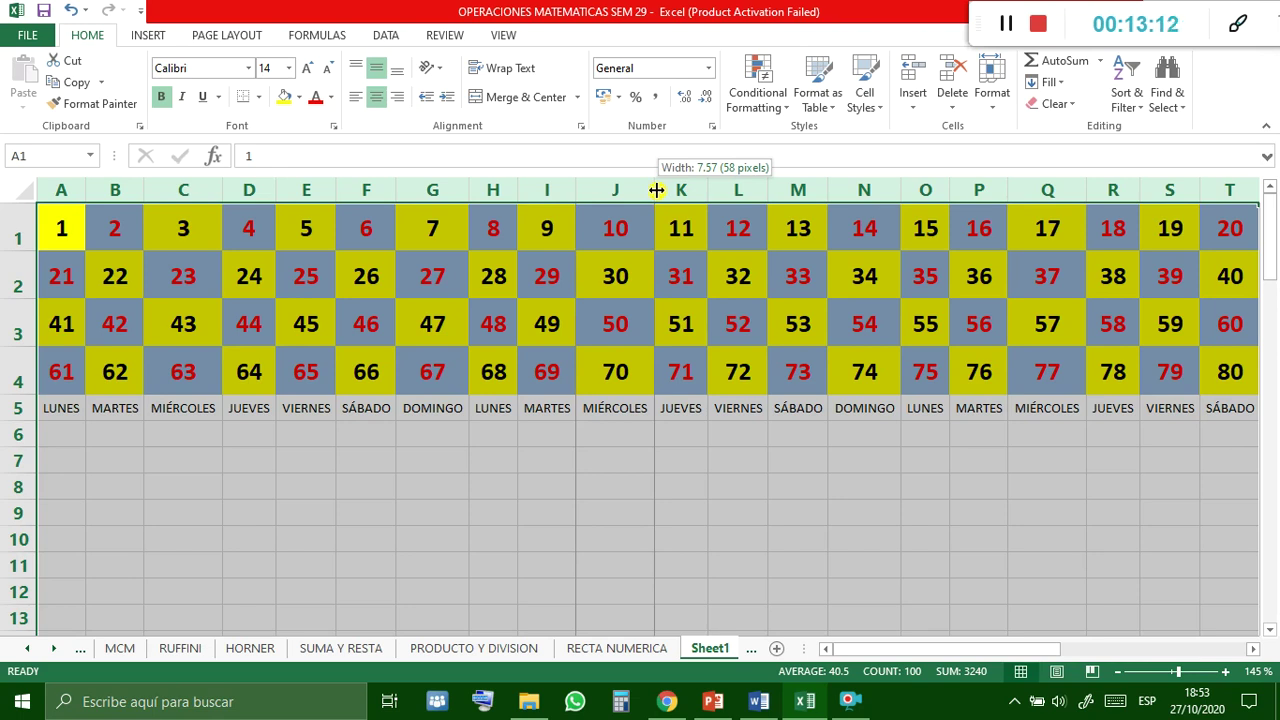
drag(657, 190, 655, 188)
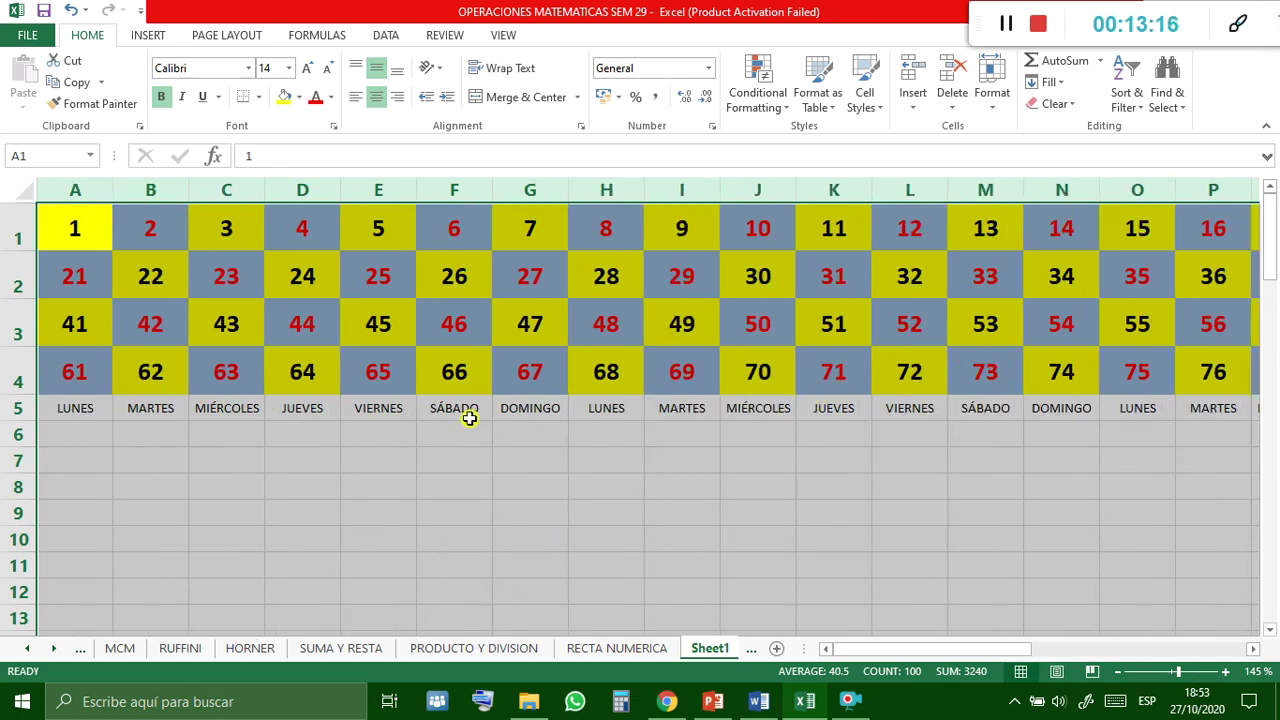
ctrl+scroll(469, 418, down, 2)
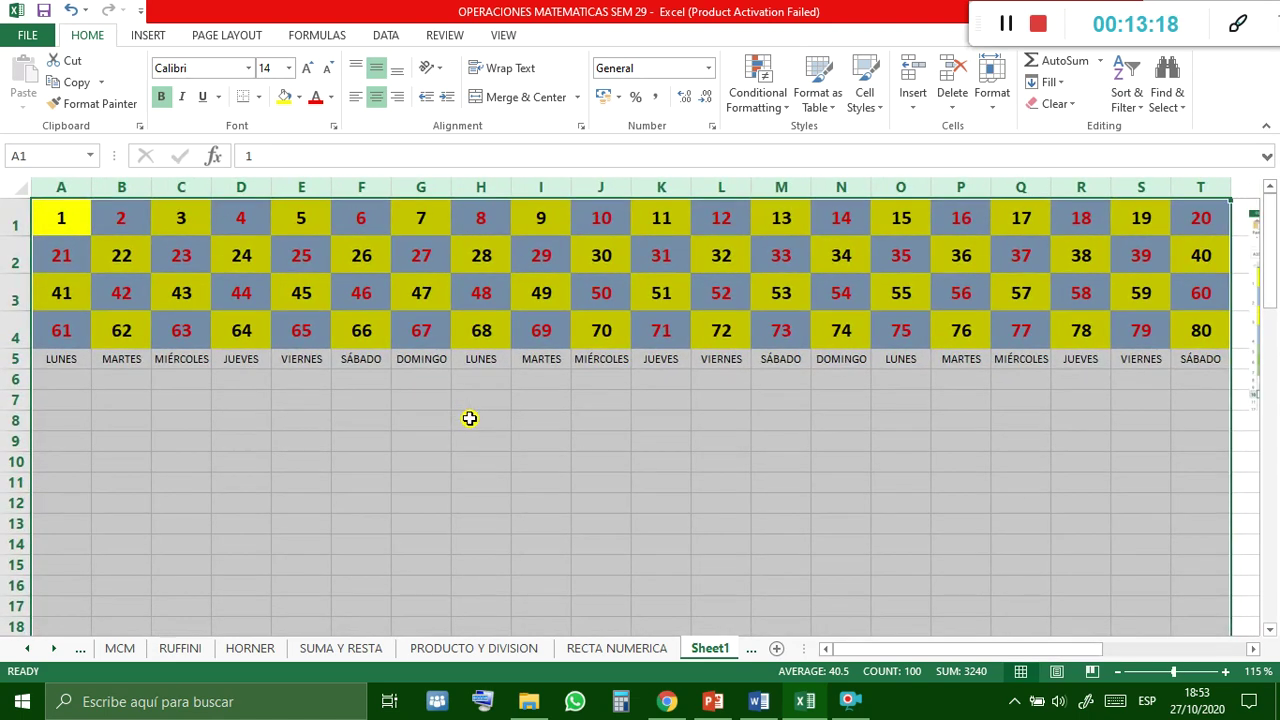
scroll(115, 418, down, 2)
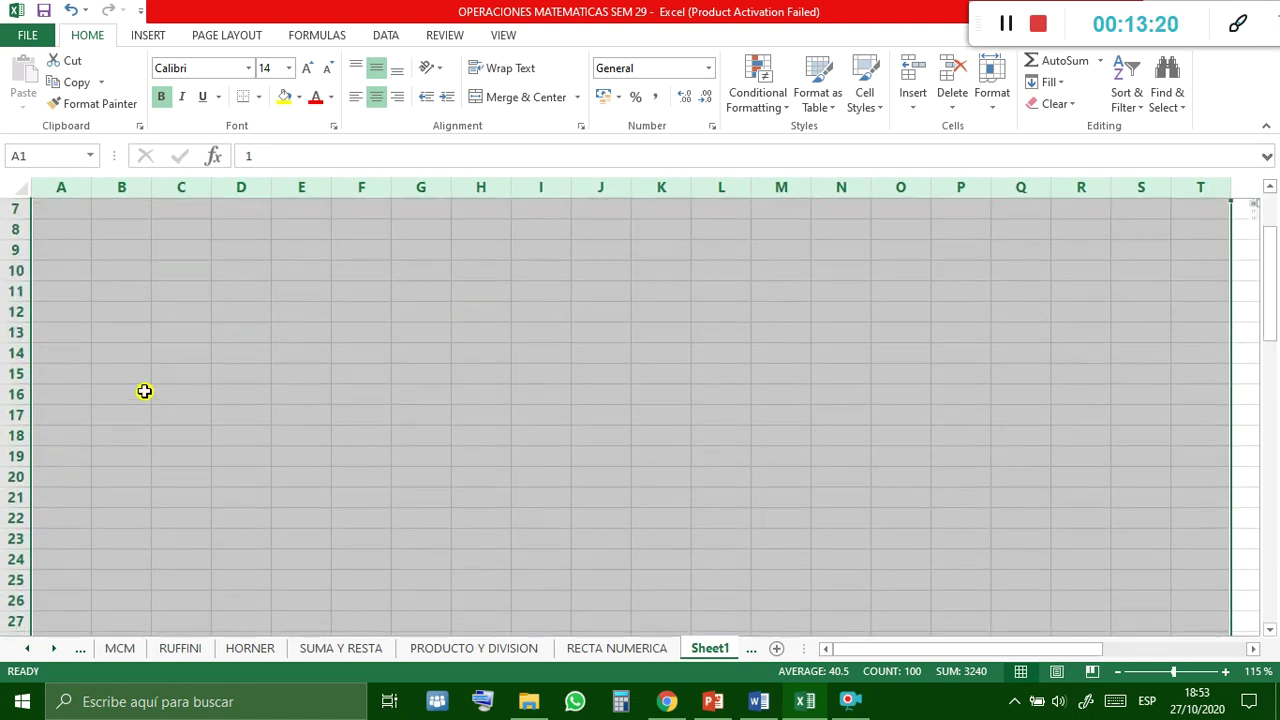
Copy SÁBADO from T5 into A6 and continue the weekday series across row 6.
scroll(140, 395, up, 2)
click(140, 395)
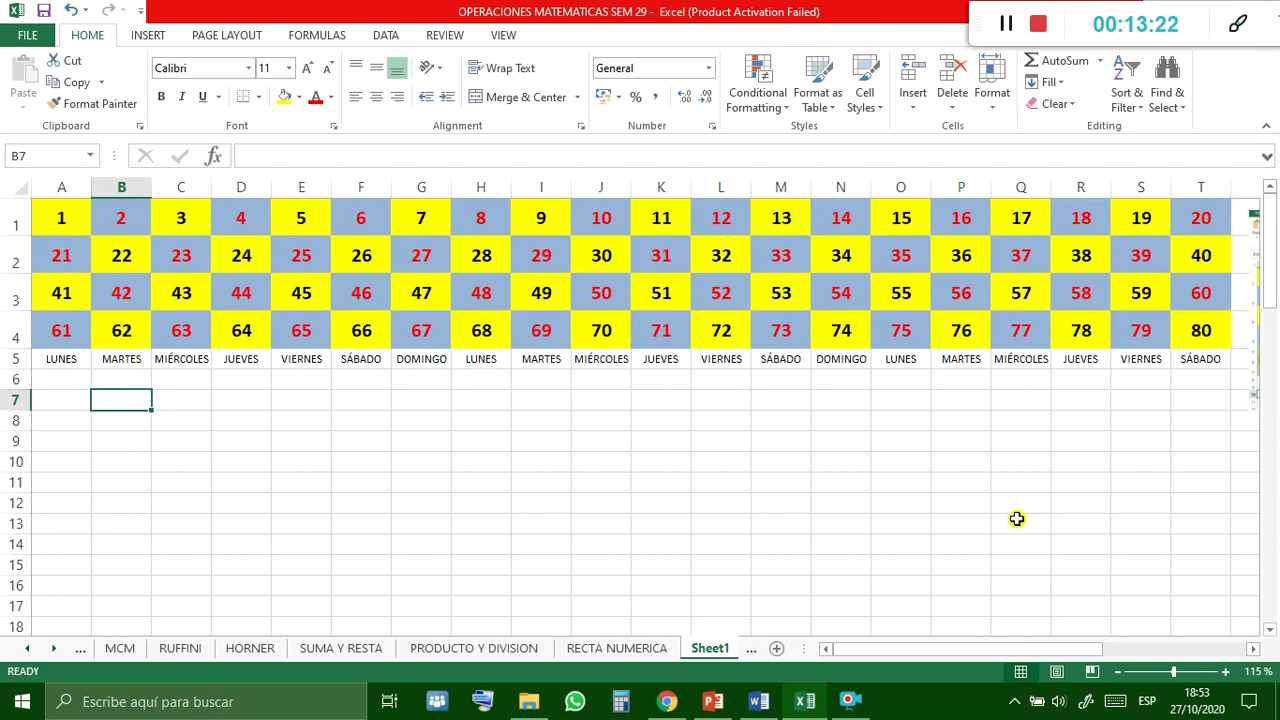
mouse_move(925, 648)
mouse_down()
mouse_move(986, 648)
mouse_move(914, 650)
mouse_up()
click(1188, 368)
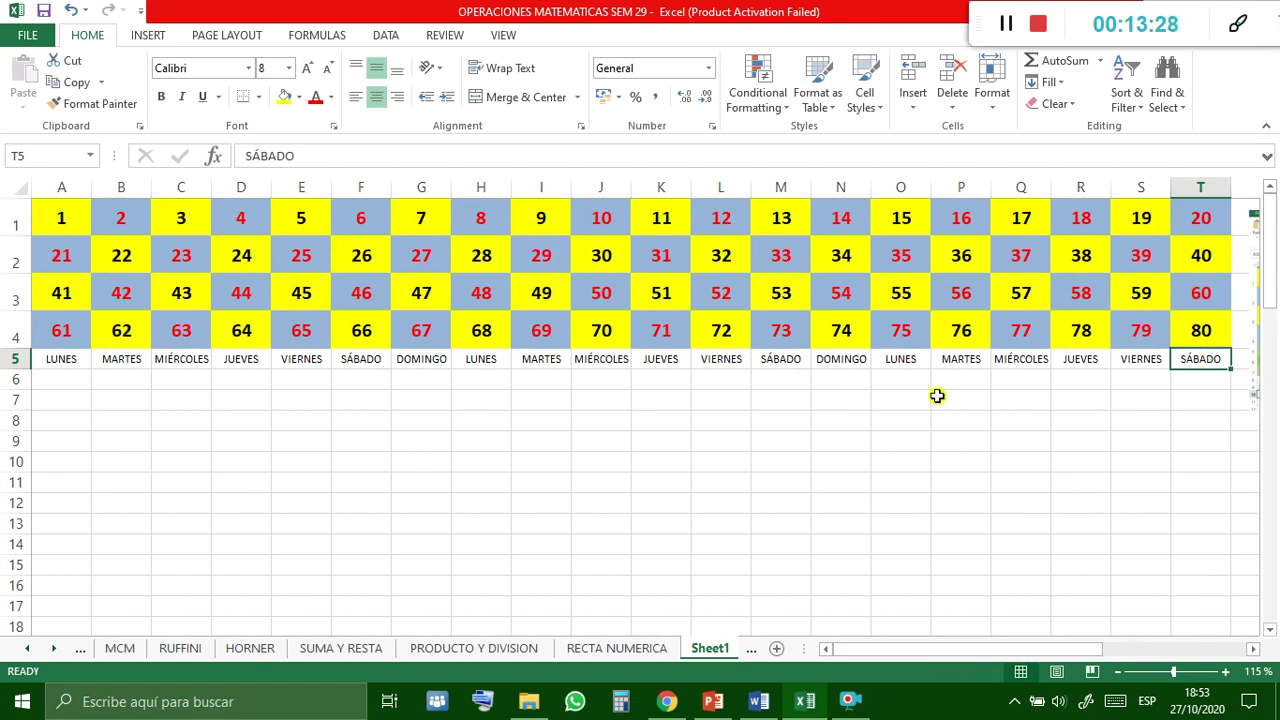
click(72, 82)
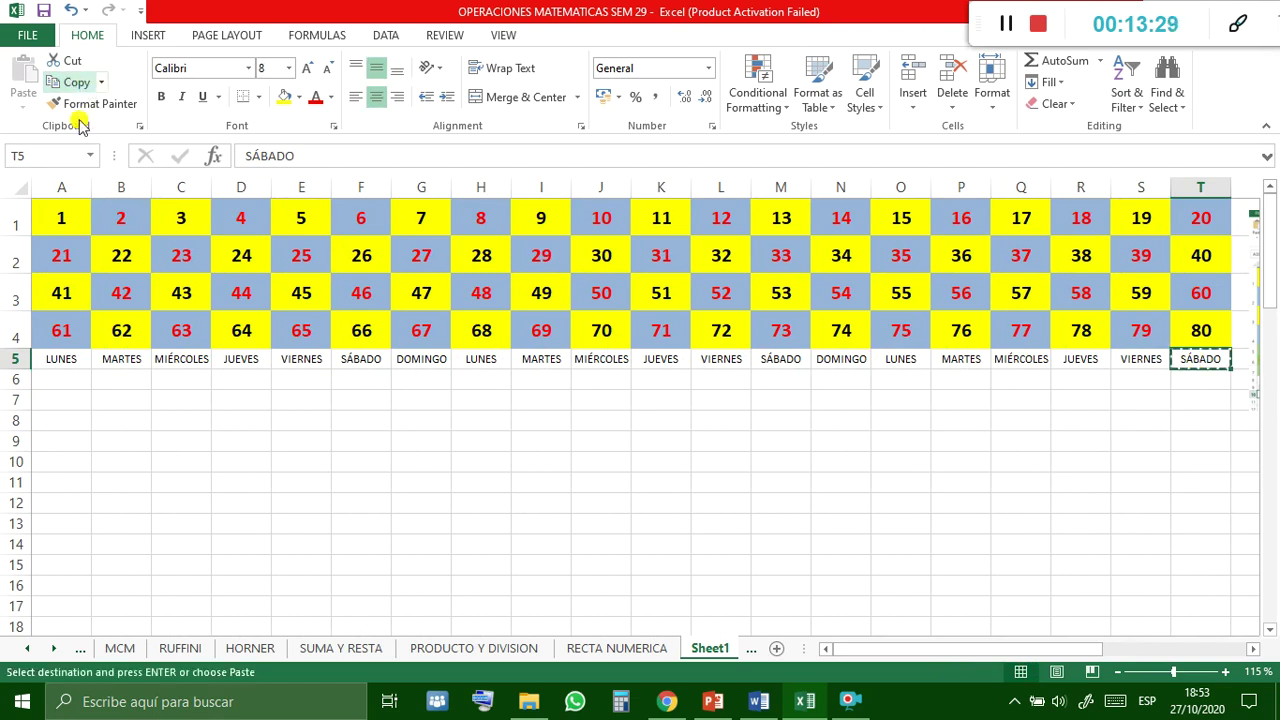
click(74, 382)
click(23, 75)
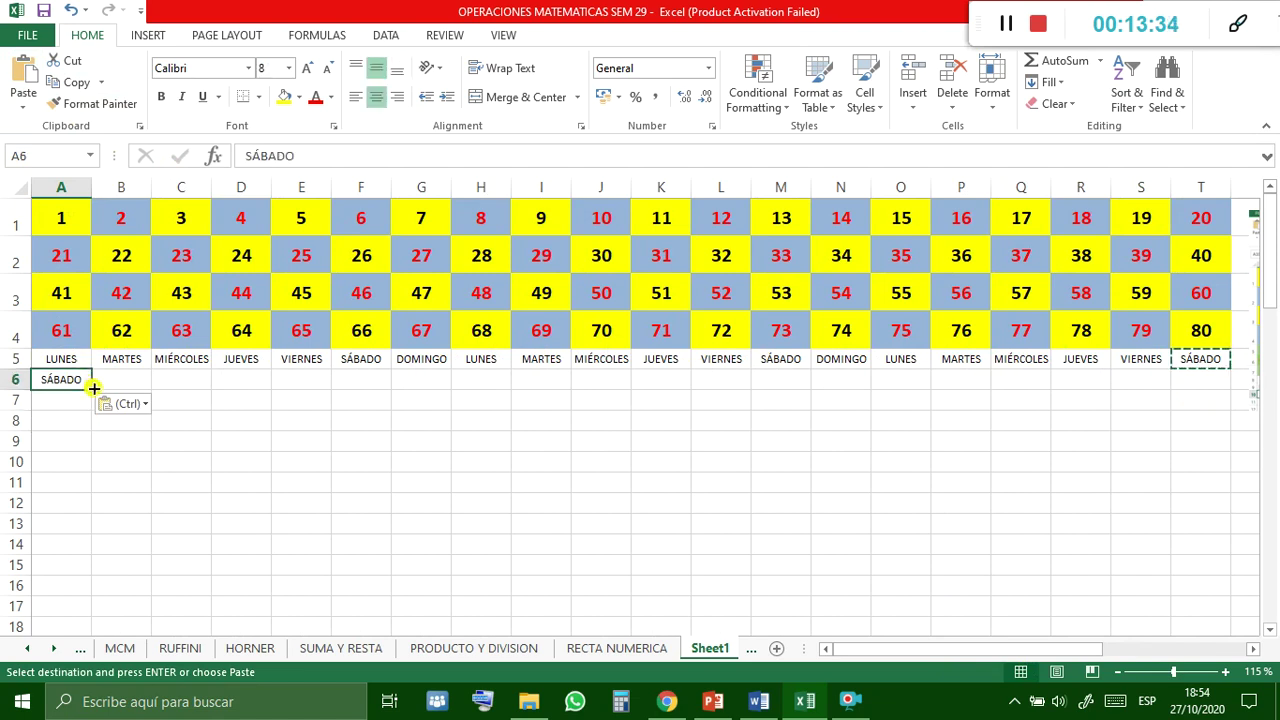
drag(92, 389, 1205, 381)
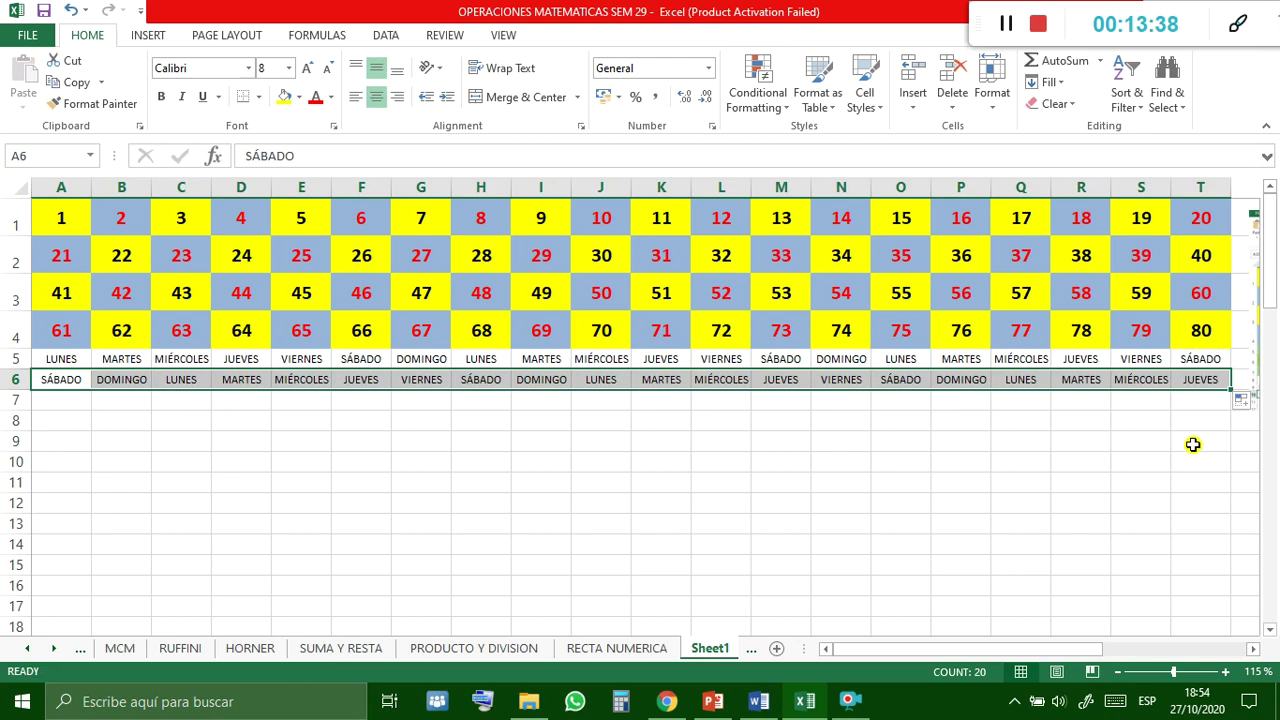
Copy JUEVES from T6 into A7 and continue the weekday series across row 7.
click(1203, 383)
click(72, 82)
click(75, 401)
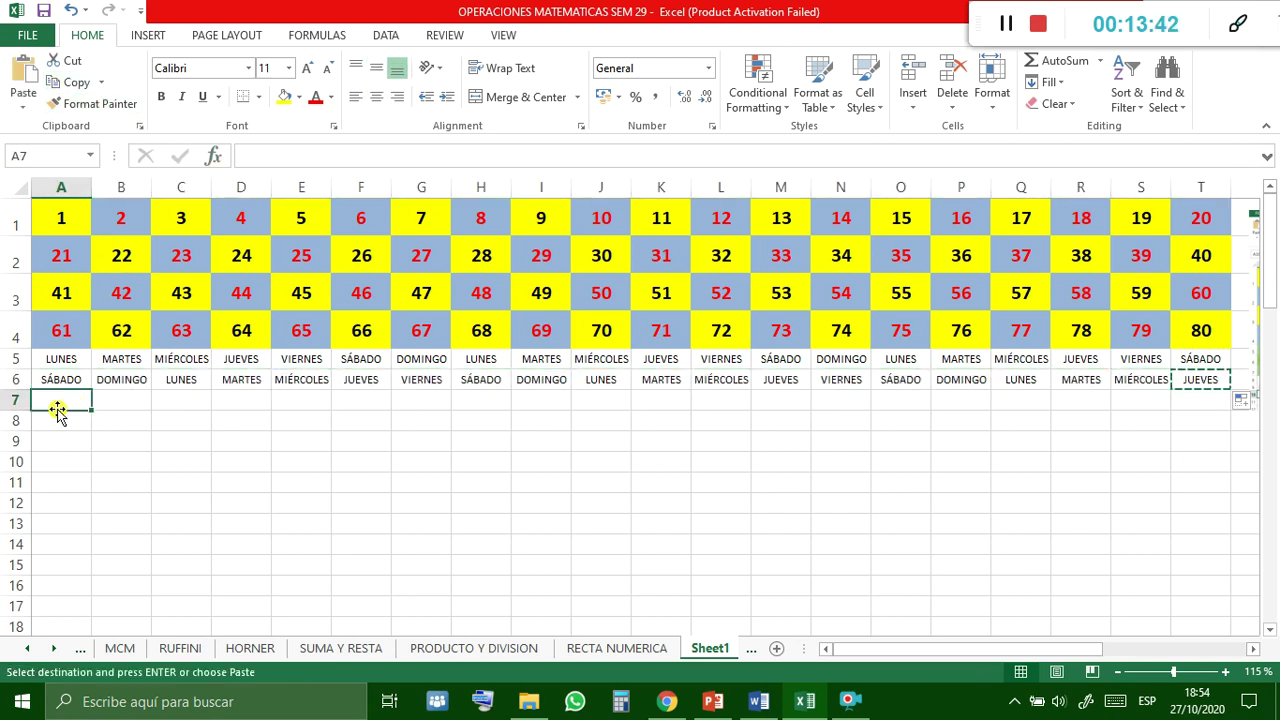
click(22, 78)
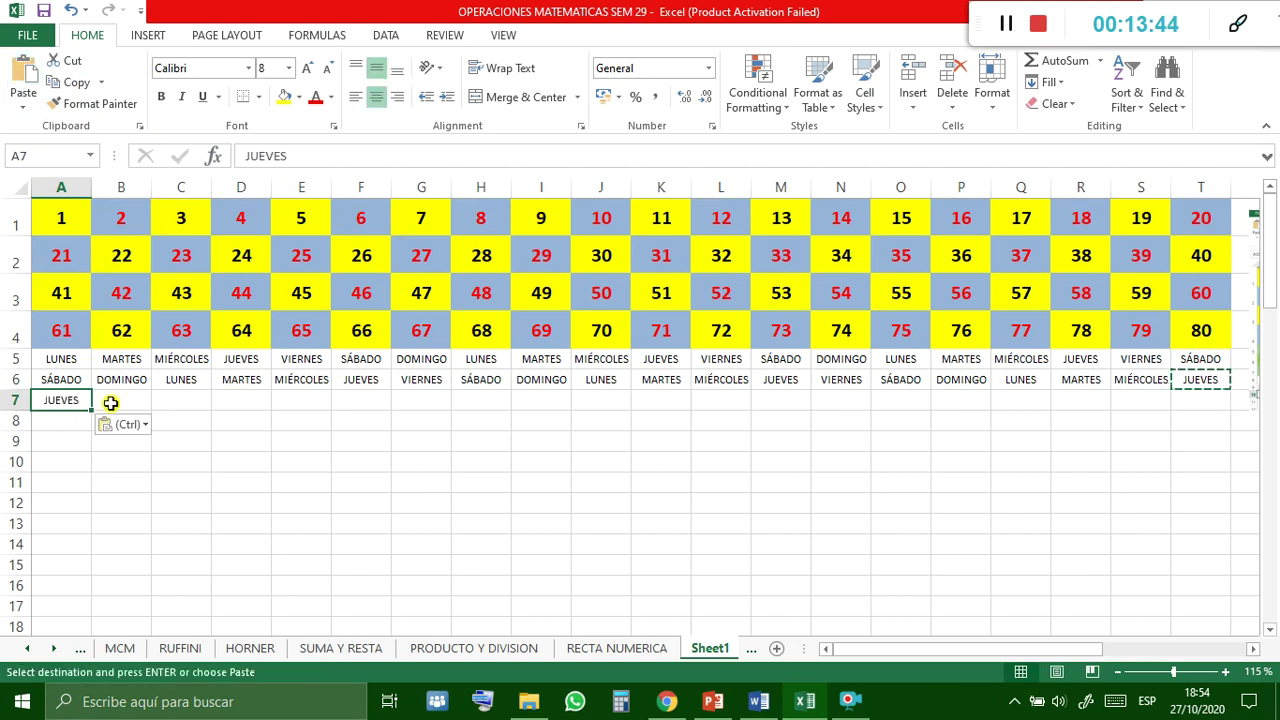
drag(91, 411, 1208, 409)
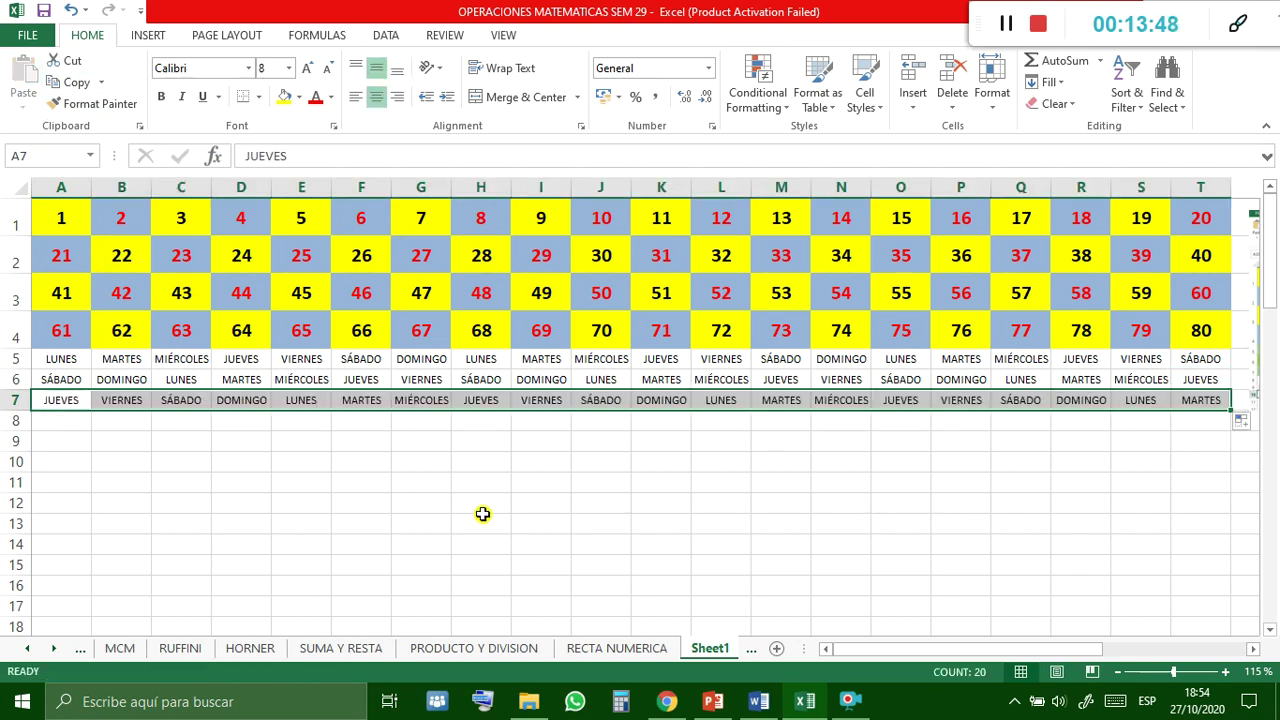
click(59, 357)
mouse_move(905, 648)
mouse_down()
mouse_move(955, 652)
mouse_move(914, 652)
mouse_up()
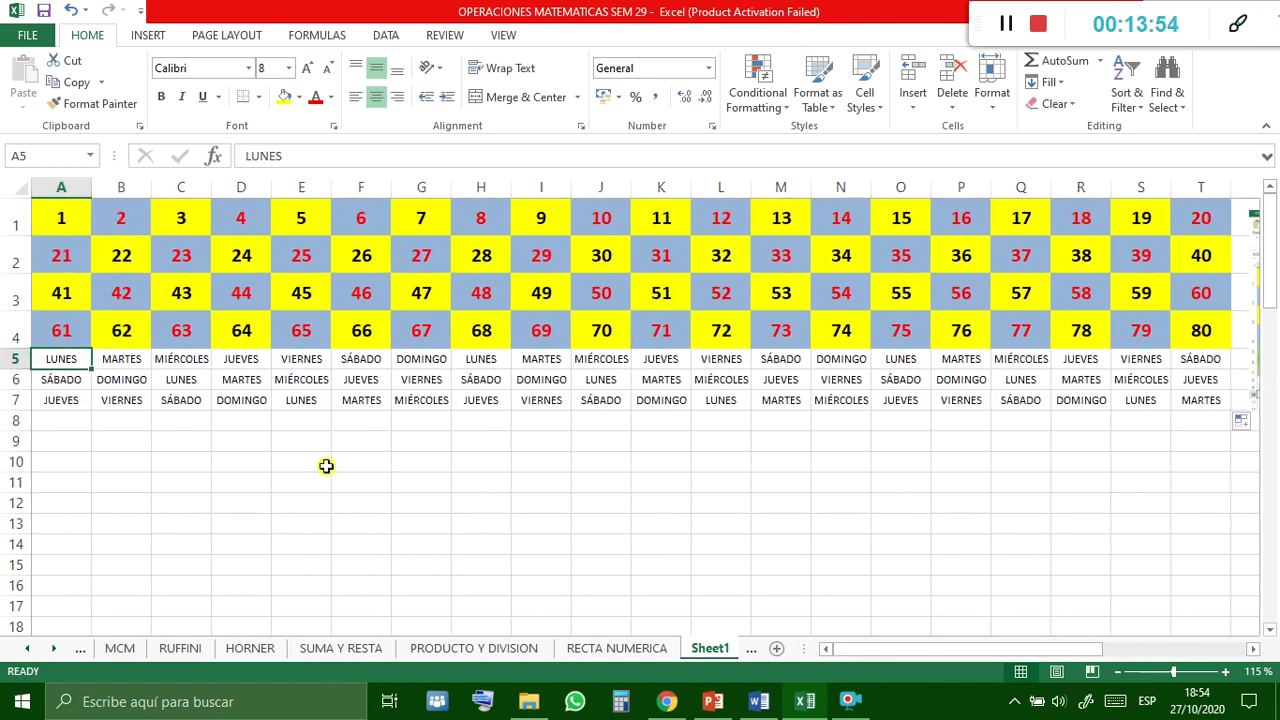
Make the MARTES text in B5 red.
click(93, 364)
click(315, 97)
mouse_move(876, 648)
mouse_down()
mouse_move(905, 652)
mouse_move(868, 652)
mouse_up()
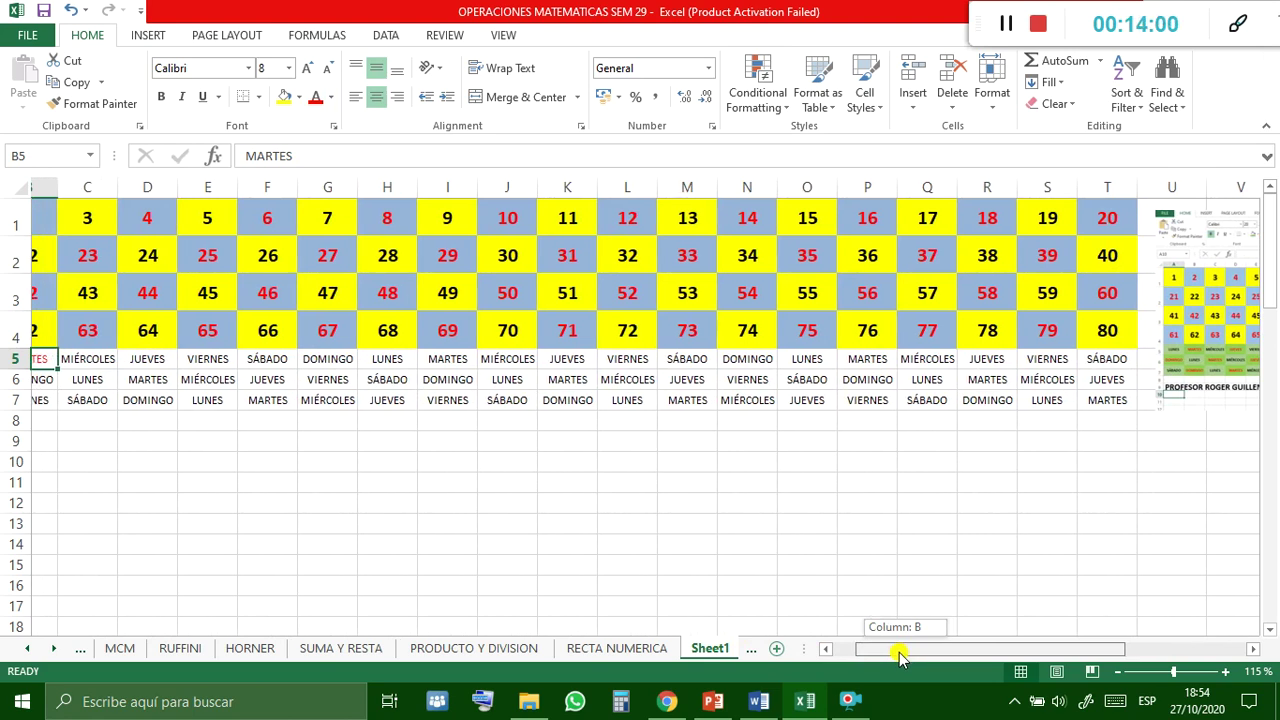
Fill A5 grey and B5 olive green, then pick up A5:B5's formatting with Format Painter.
click(54, 358)
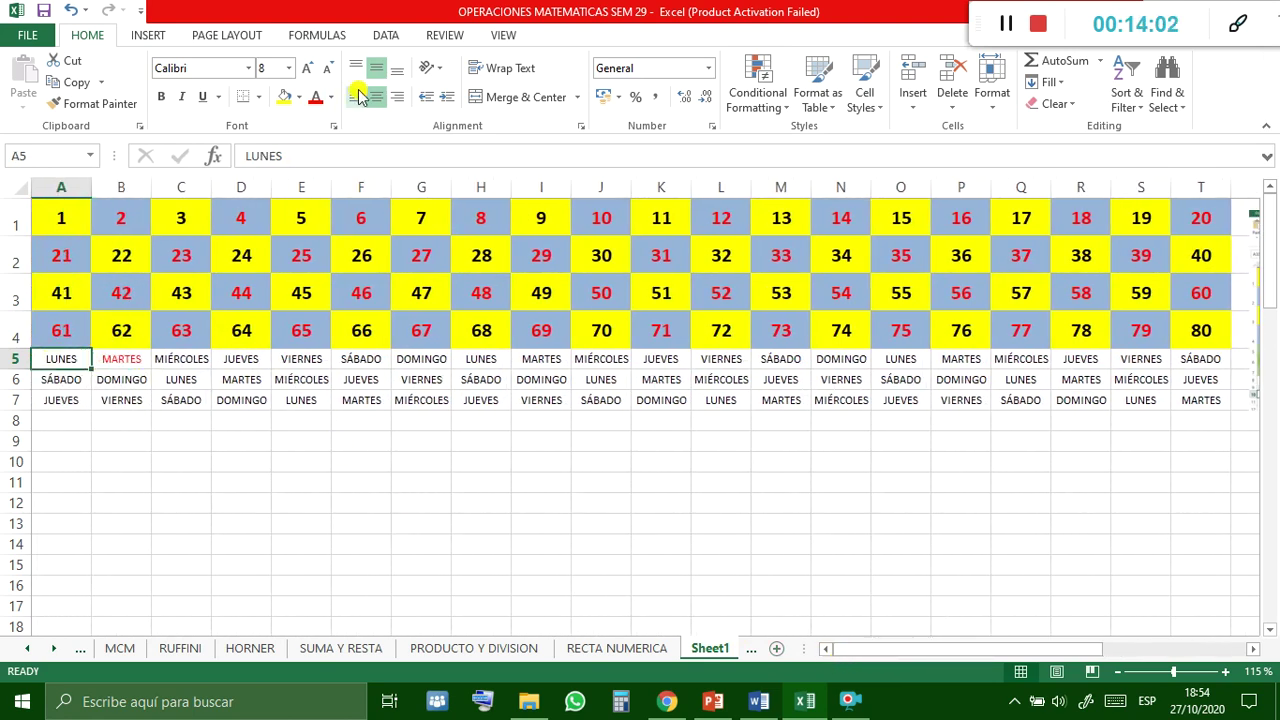
click(298, 97)
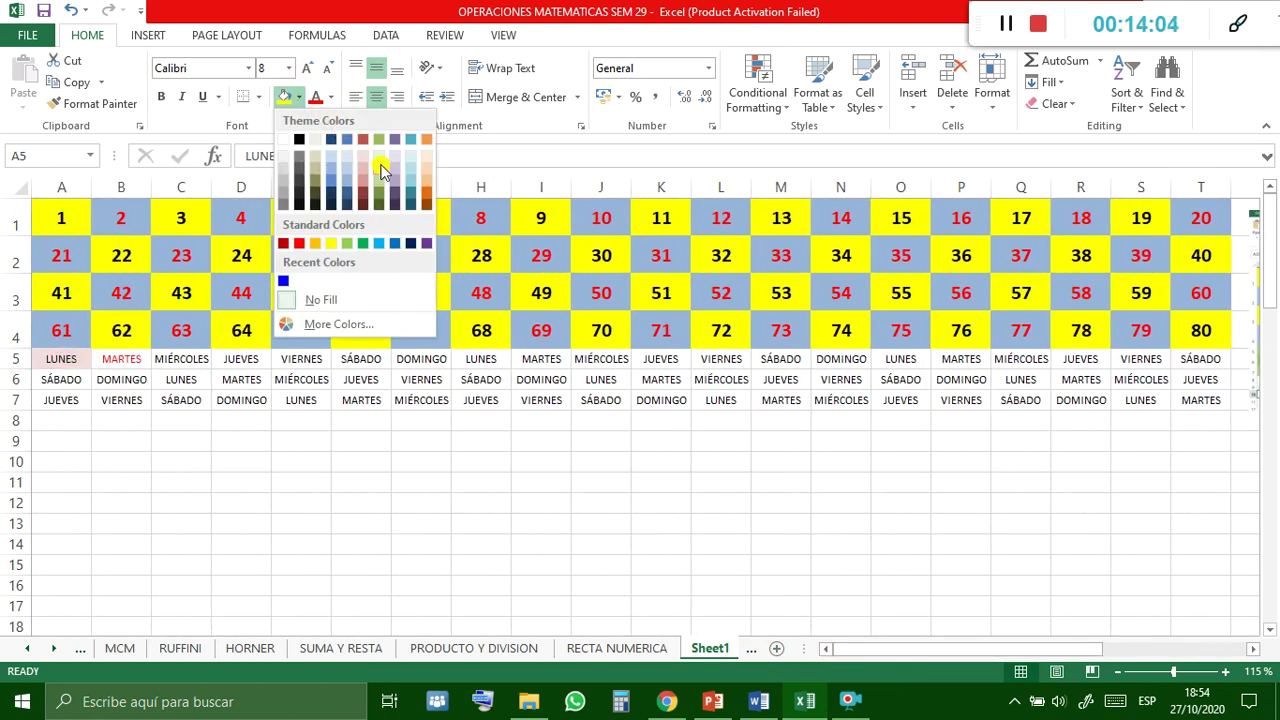
click(313, 175)
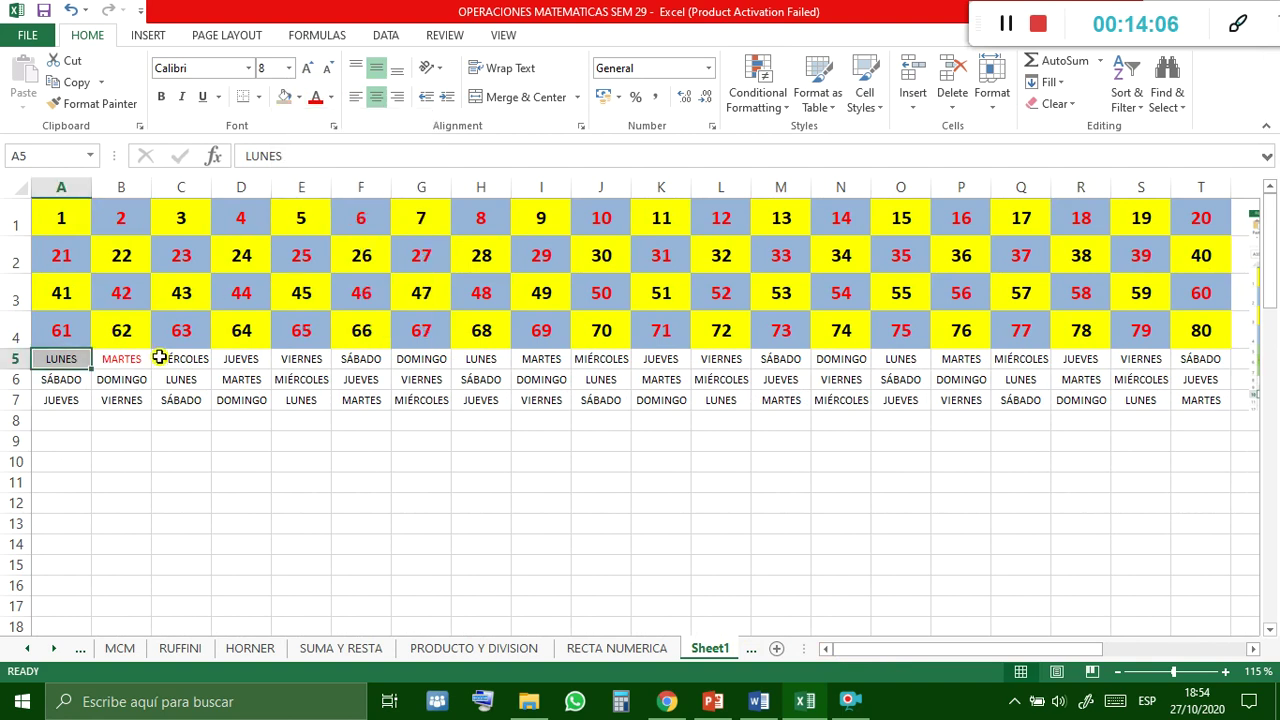
click(140, 358)
click(299, 97)
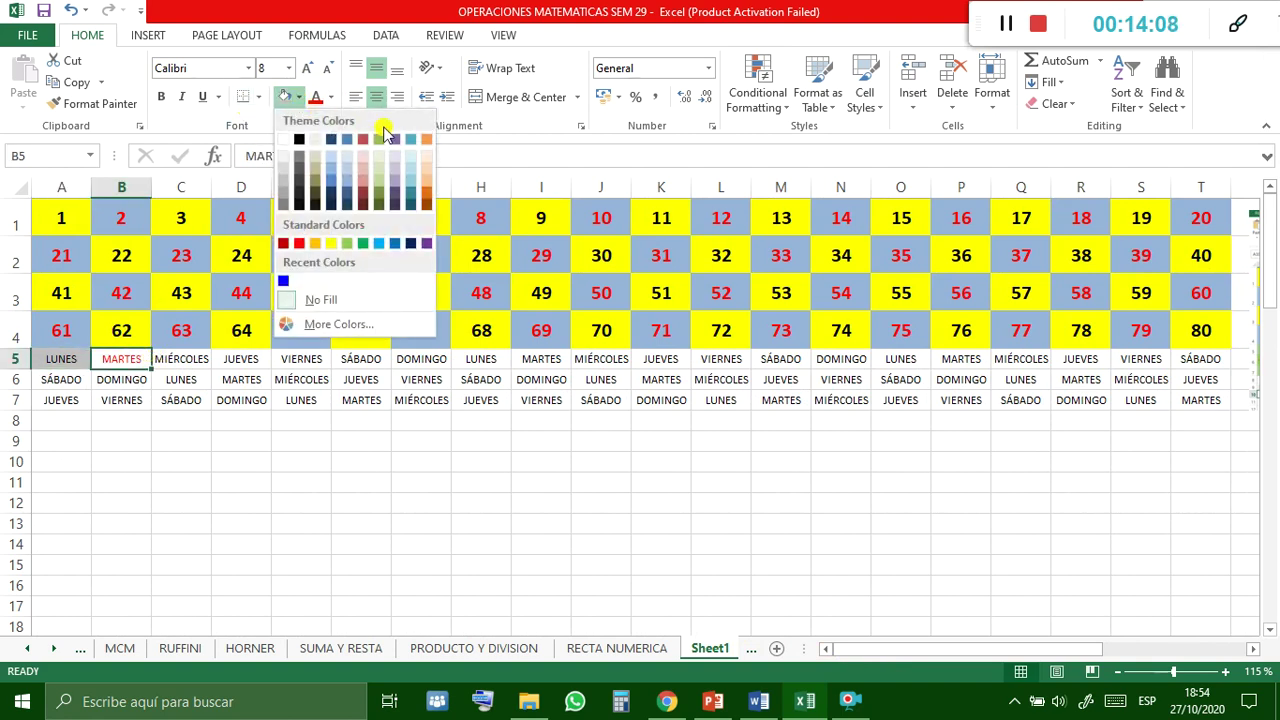
click(377, 192)
click(305, 524)
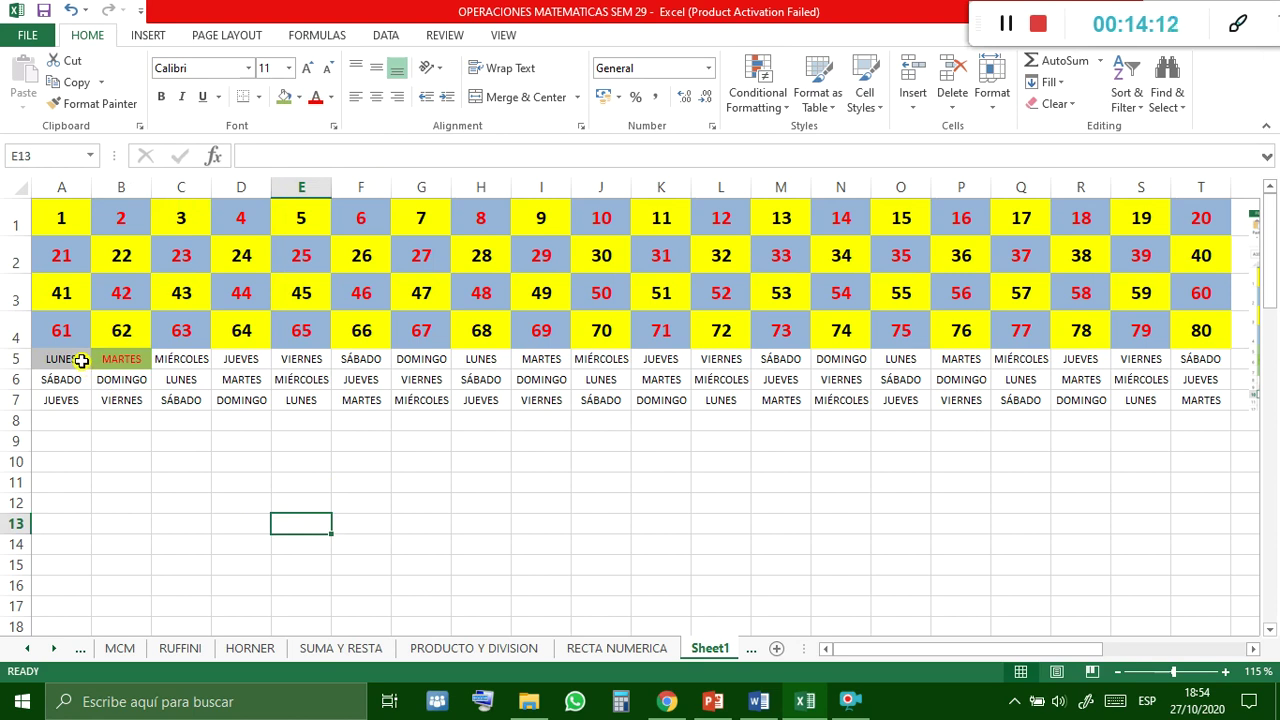
drag(82, 361, 105, 364)
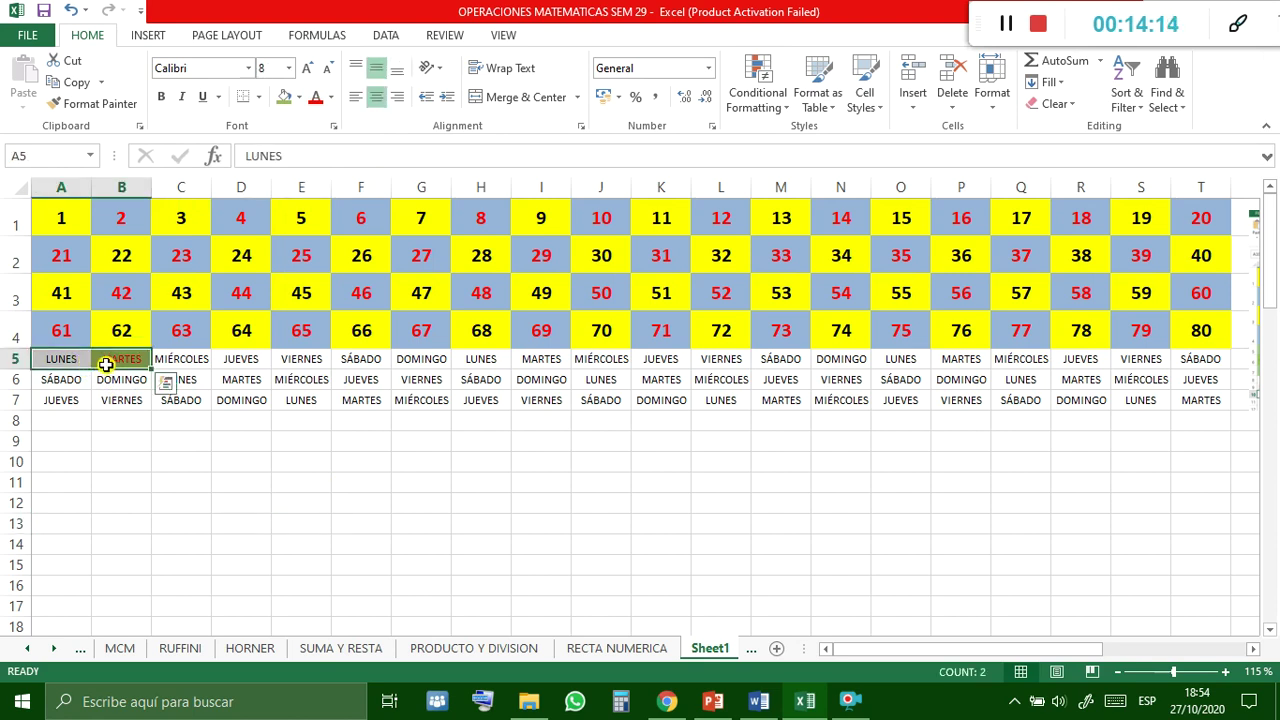
click(91, 106)
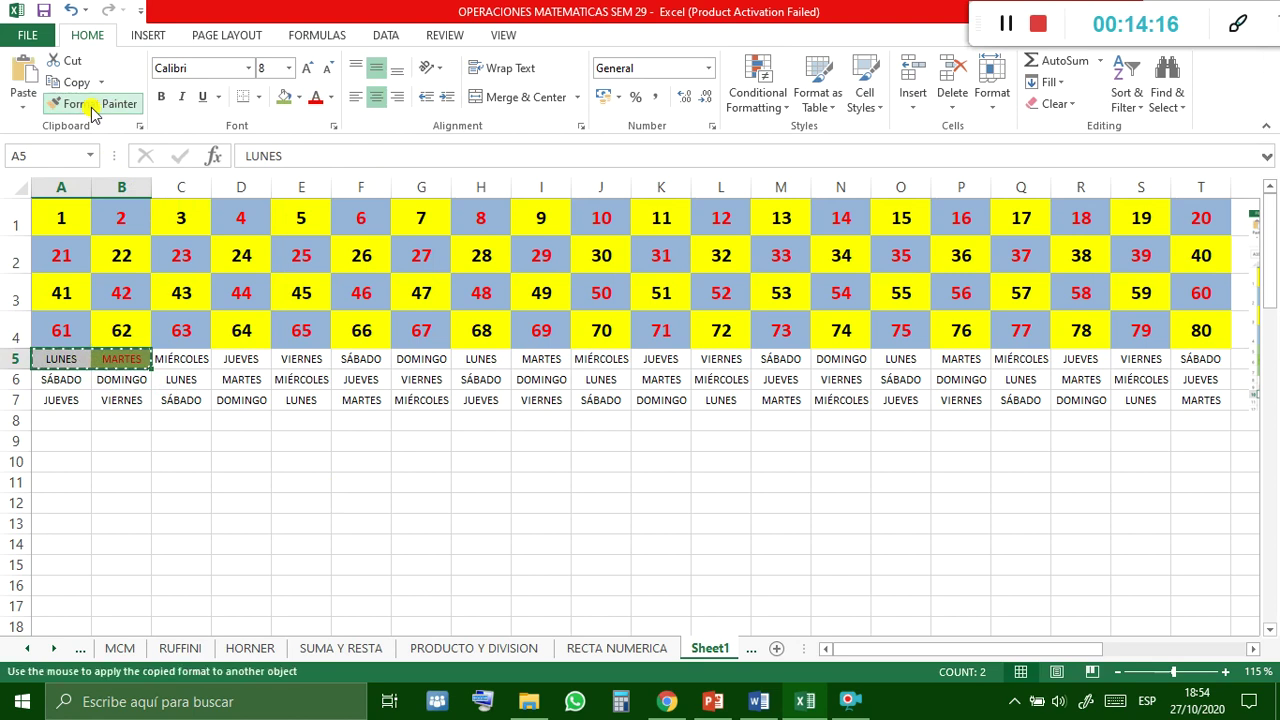
Paint the grey/olive pattern along row 5 and the offset pattern across row 6.
drag(180, 359, 1188, 364)
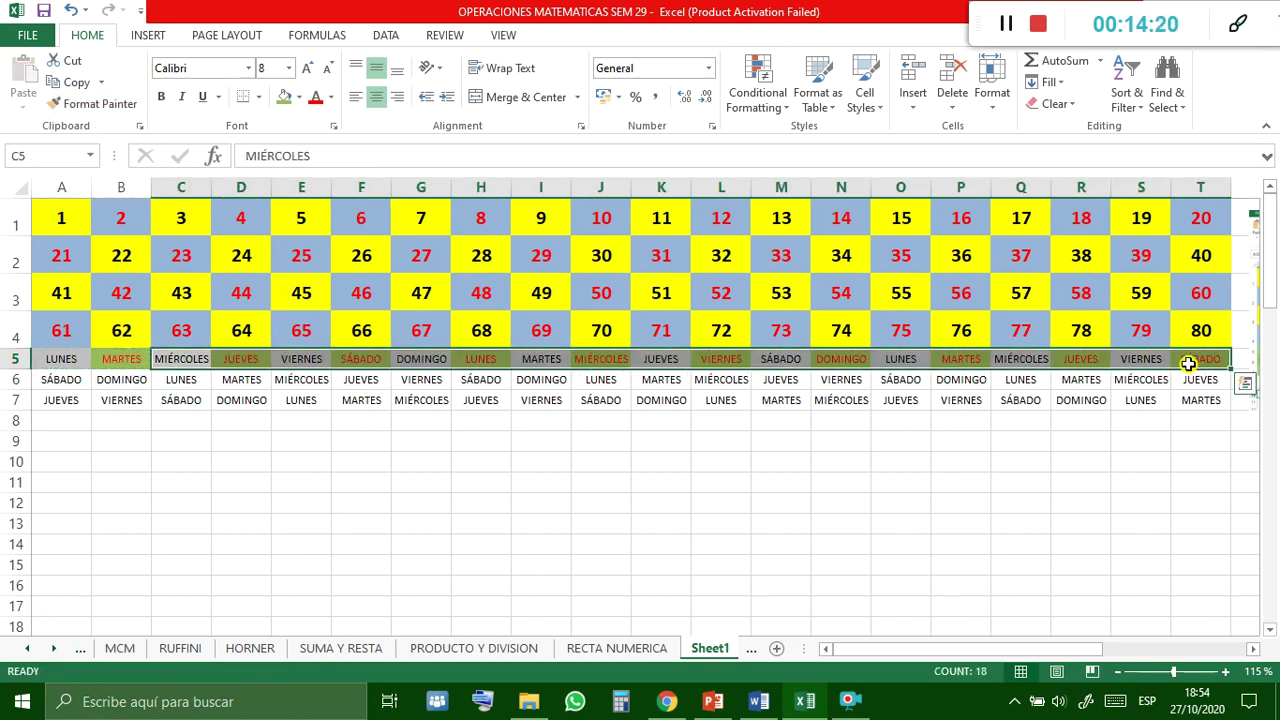
click(580, 542)
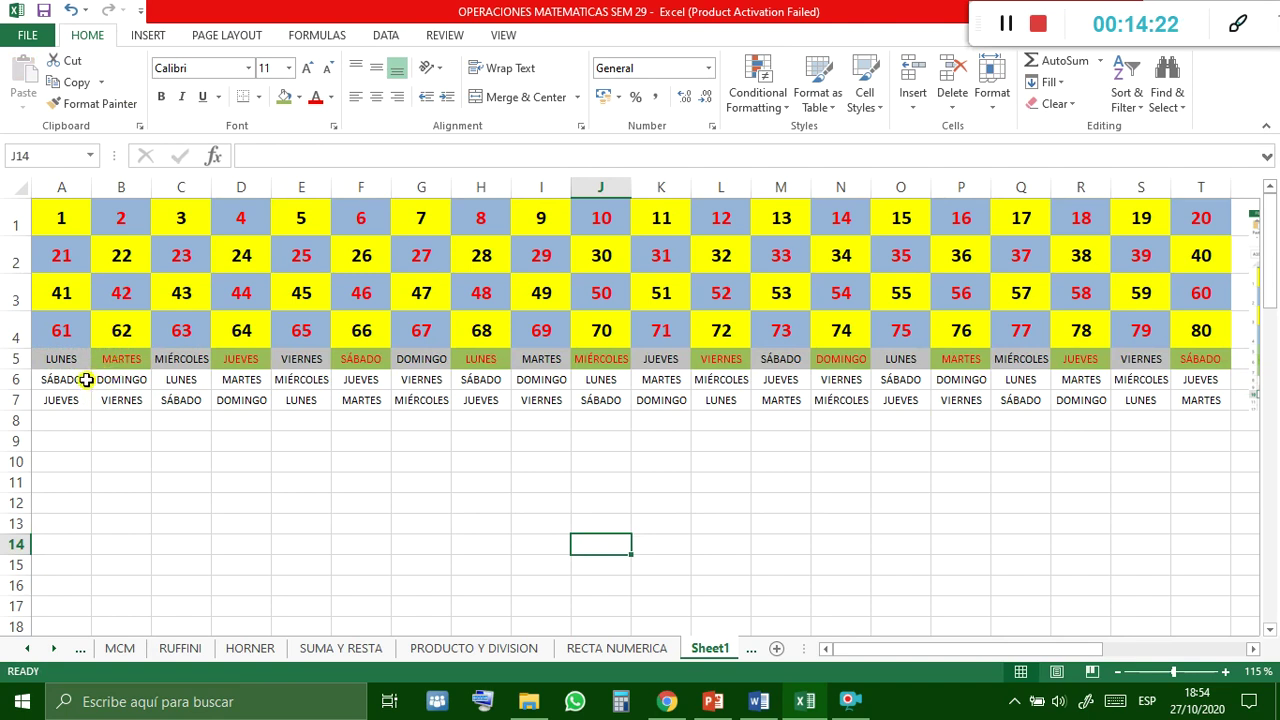
drag(143, 361, 167, 361)
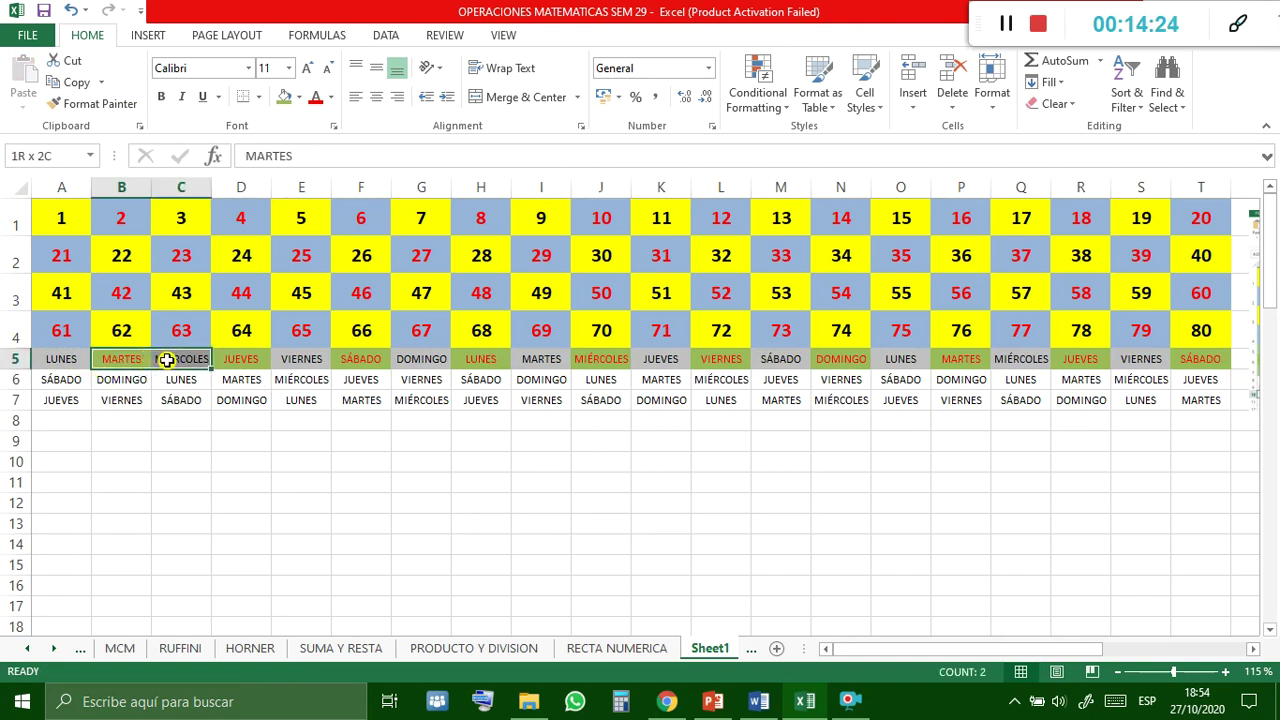
click(93, 104)
drag(61, 379, 1196, 372)
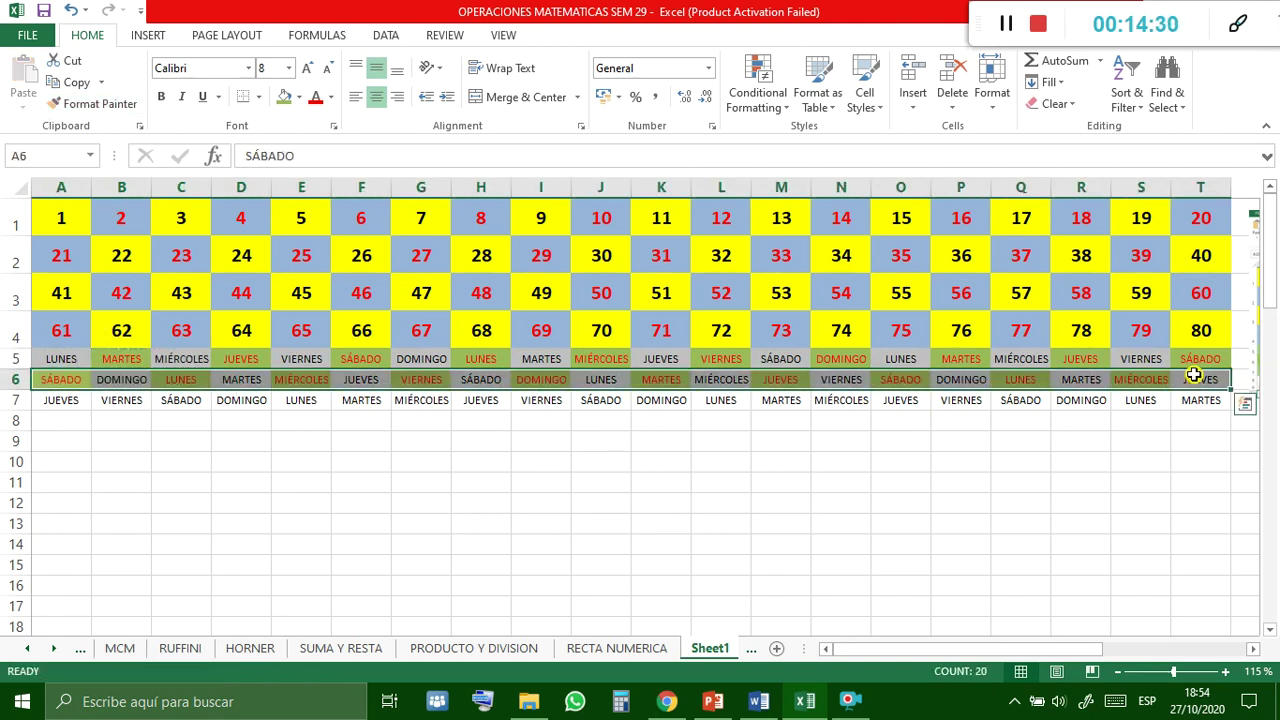
click(972, 486)
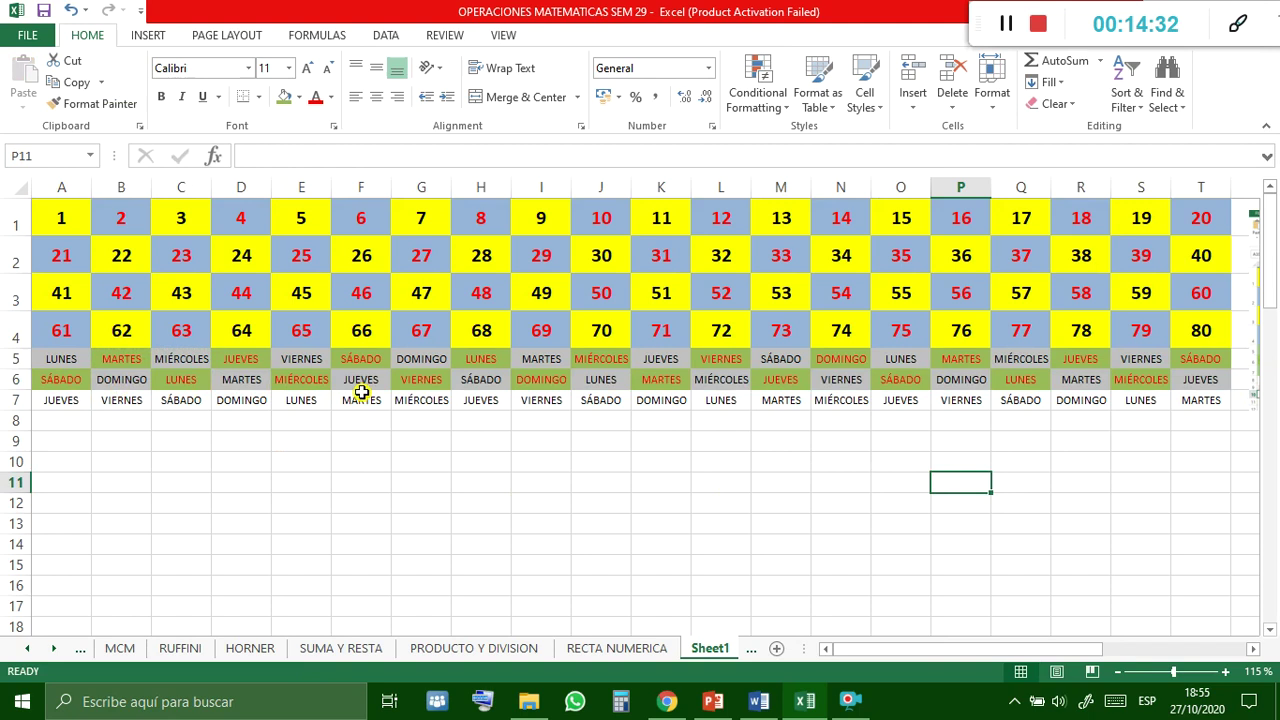
Copy row 5's grey/olive pattern onto row 7.
mouse_move(61, 360)
mouse_down()
mouse_move(1234, 365)
mouse_move(1200, 362)
mouse_up()
click(95, 103)
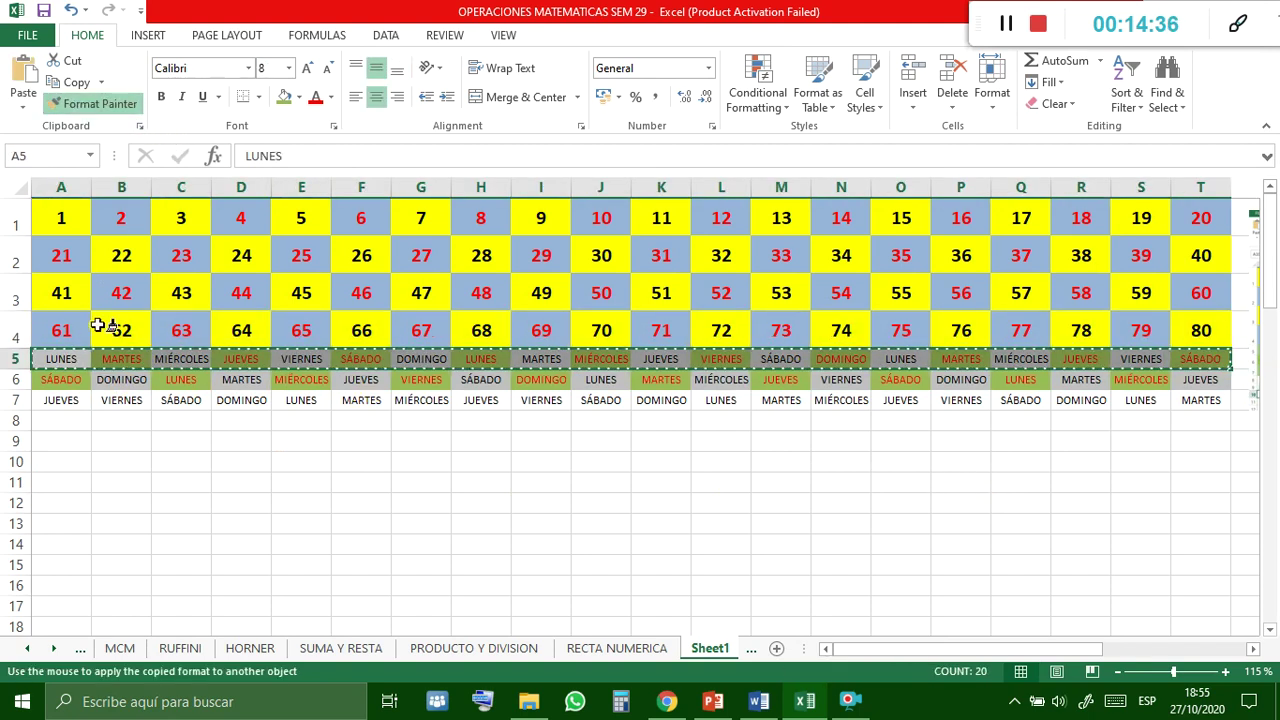
click(57, 400)
click(345, 522)
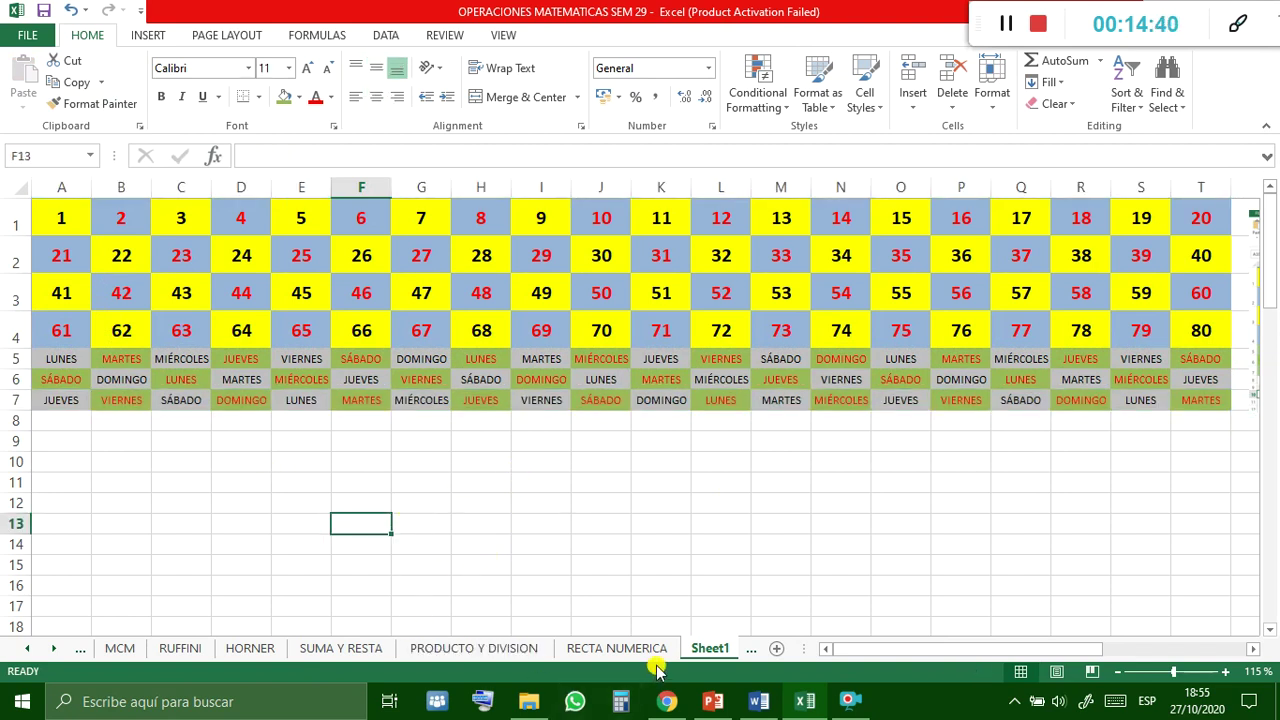
drag(890, 649, 975, 660)
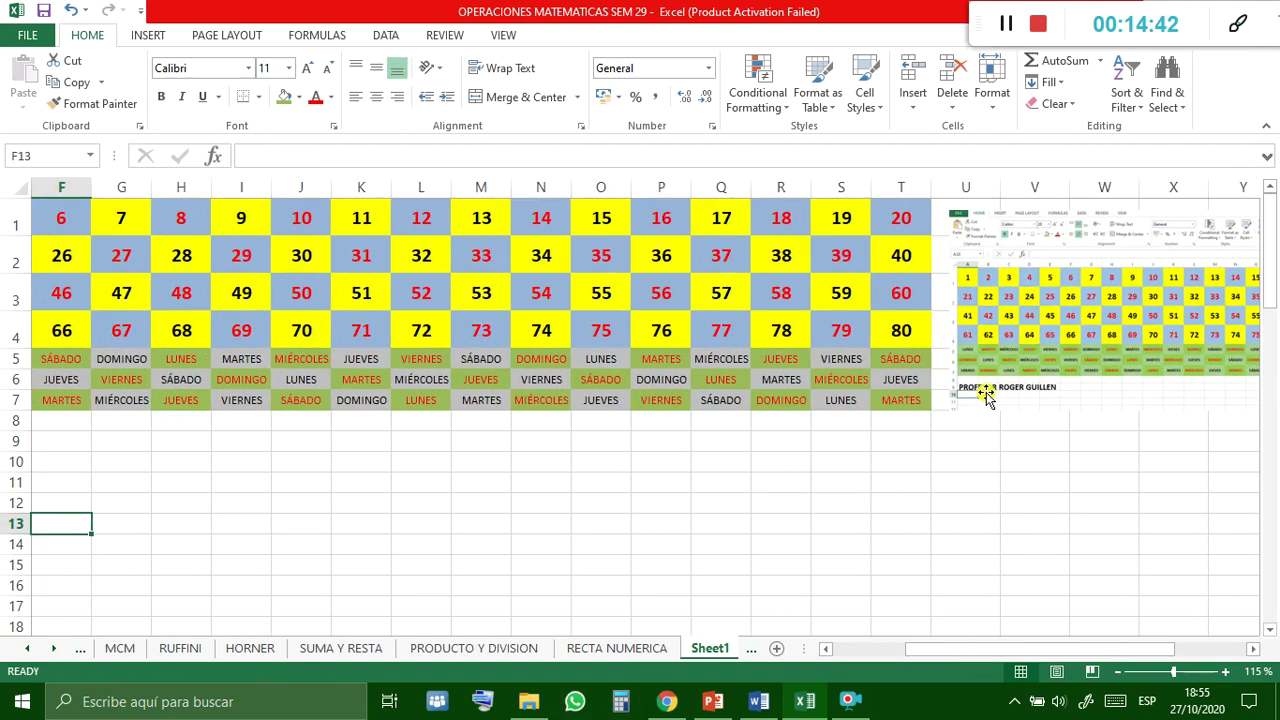
Enter the starting date 27-10-2020 in cell A9.
drag(982, 655, 912, 655)
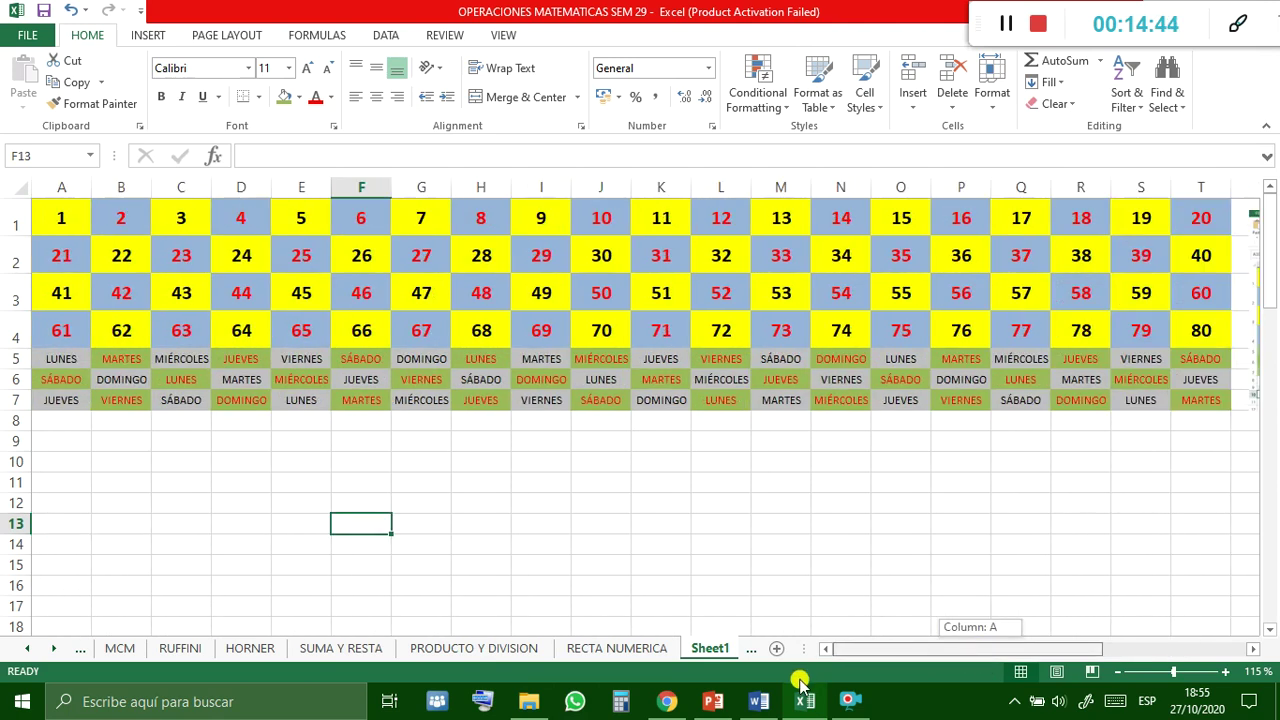
click(49, 443)
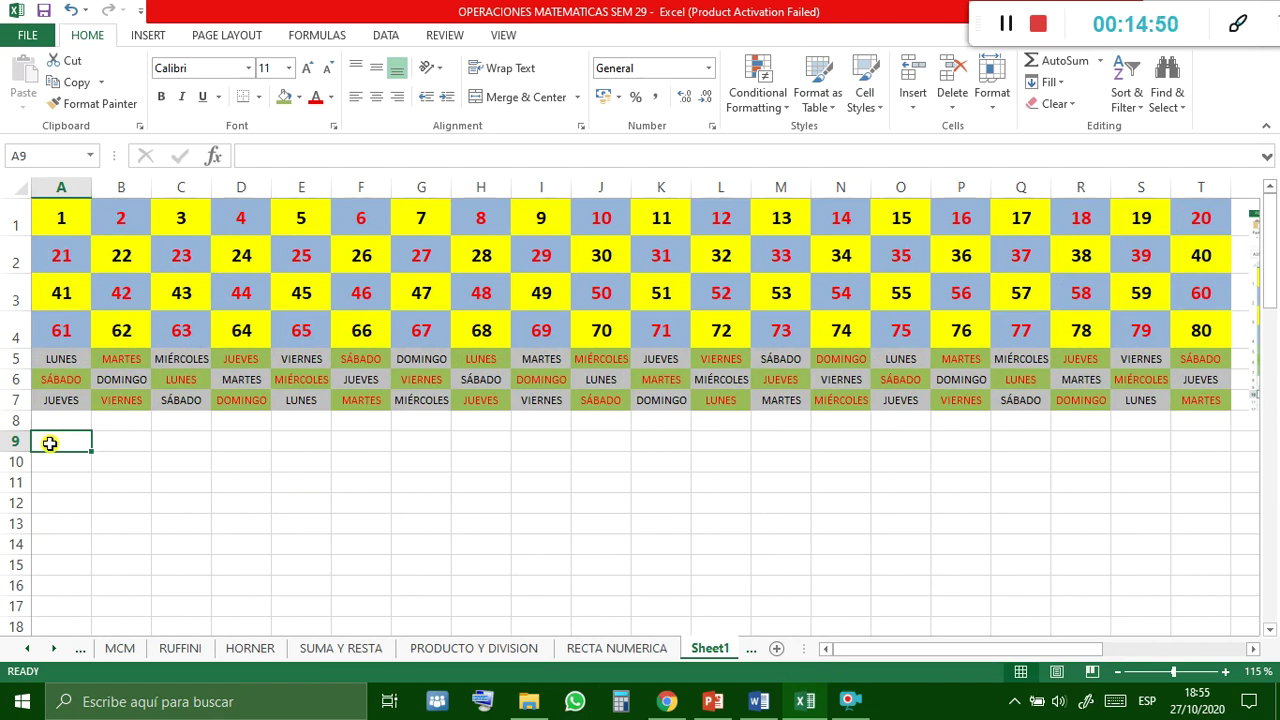
text(L)
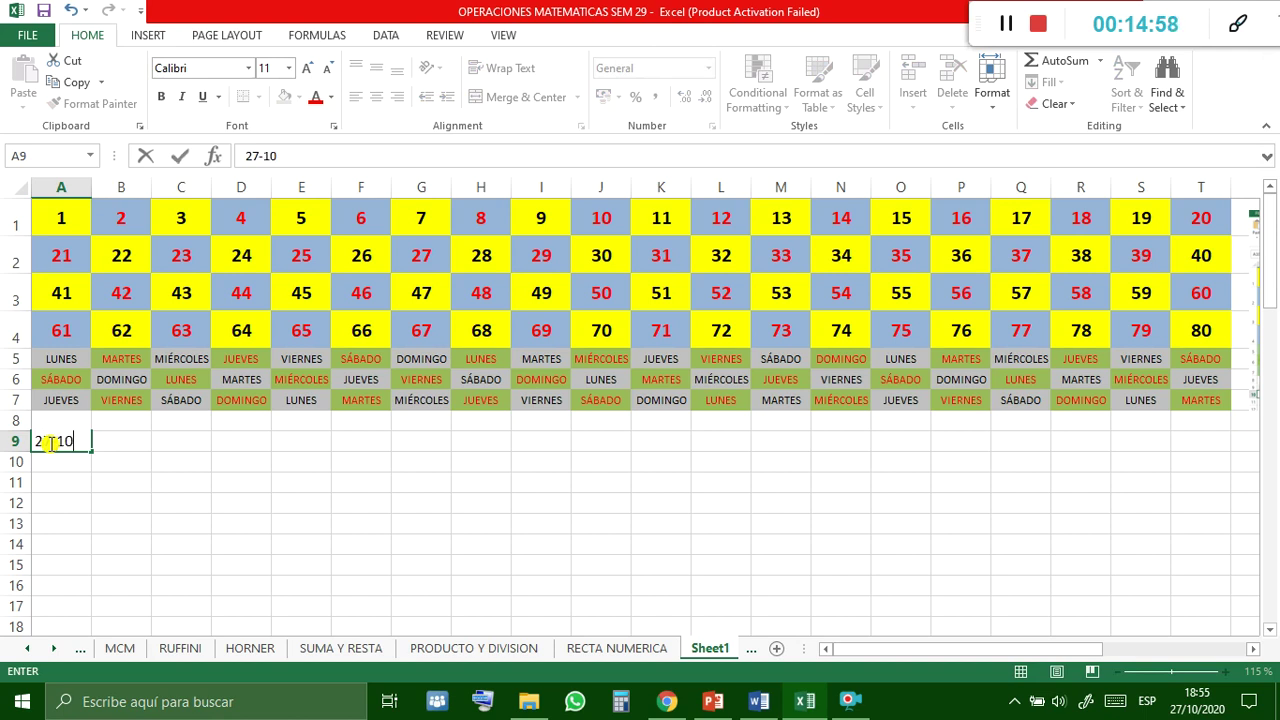
text(0)
key(Return)
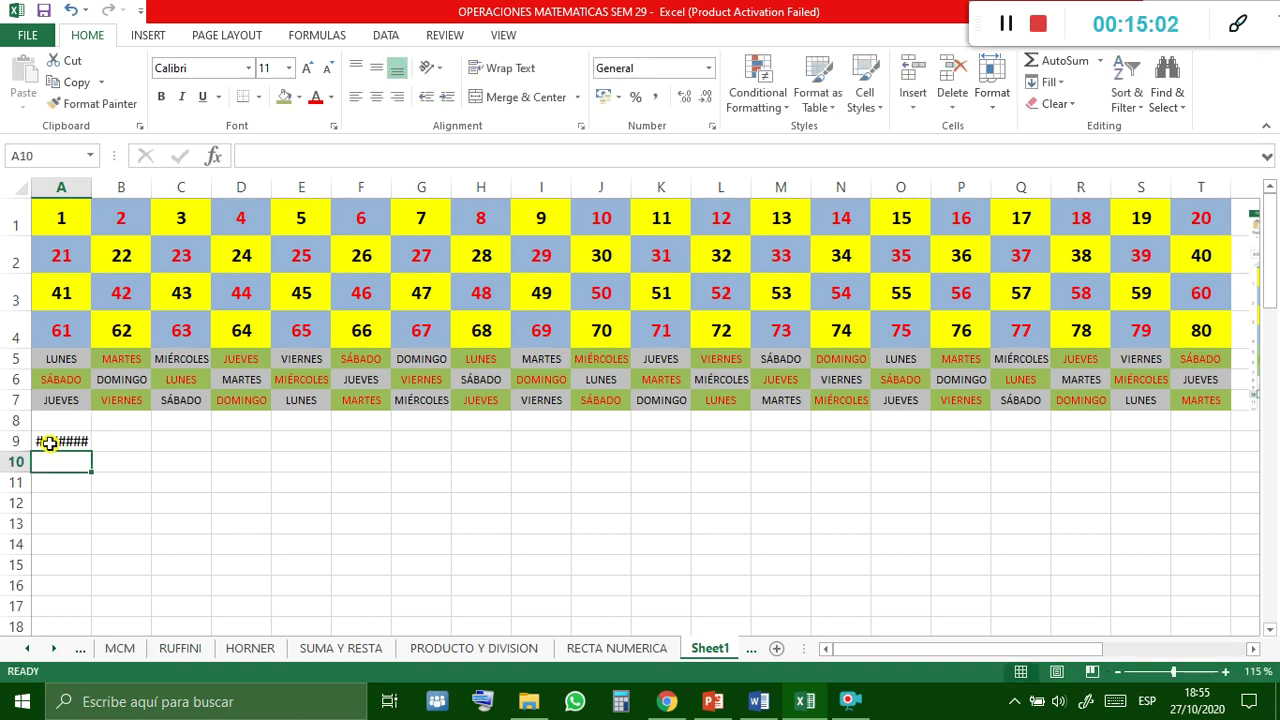
mouse_move(92, 188)
mouse_down()
mouse_move(125, 188)
mouse_move(96, 188)
mouse_up()
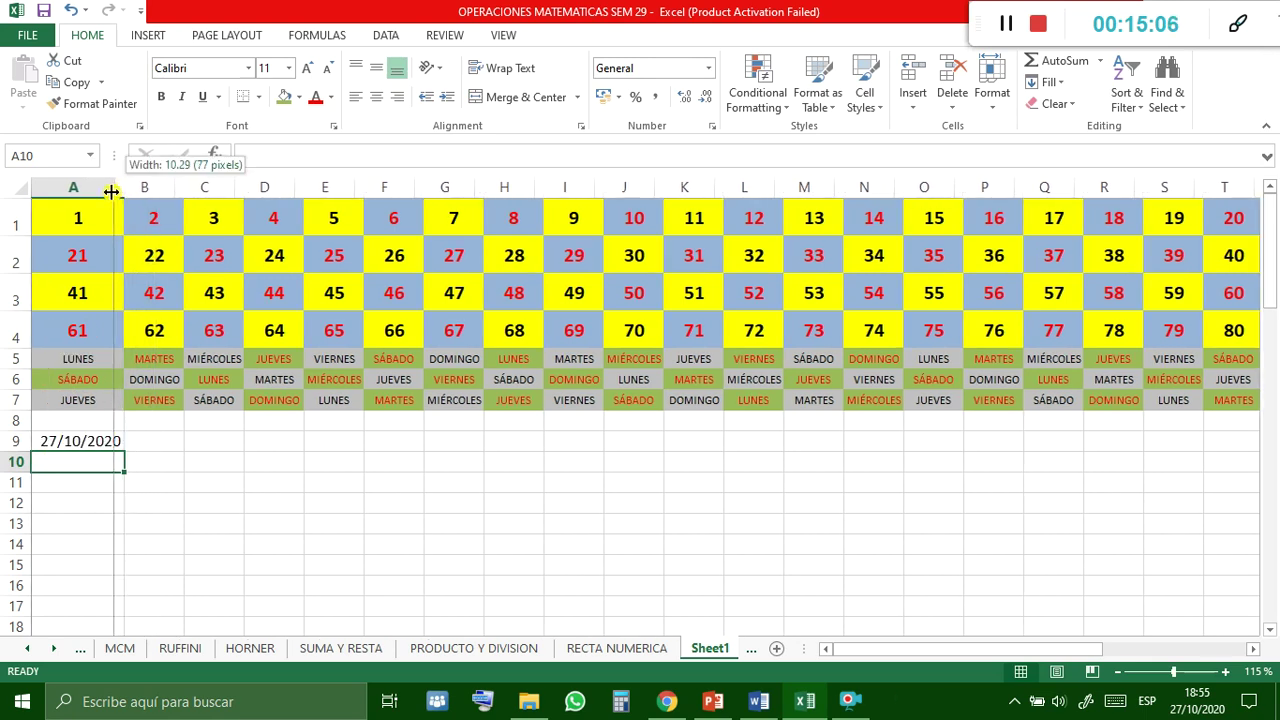
click(50, 441)
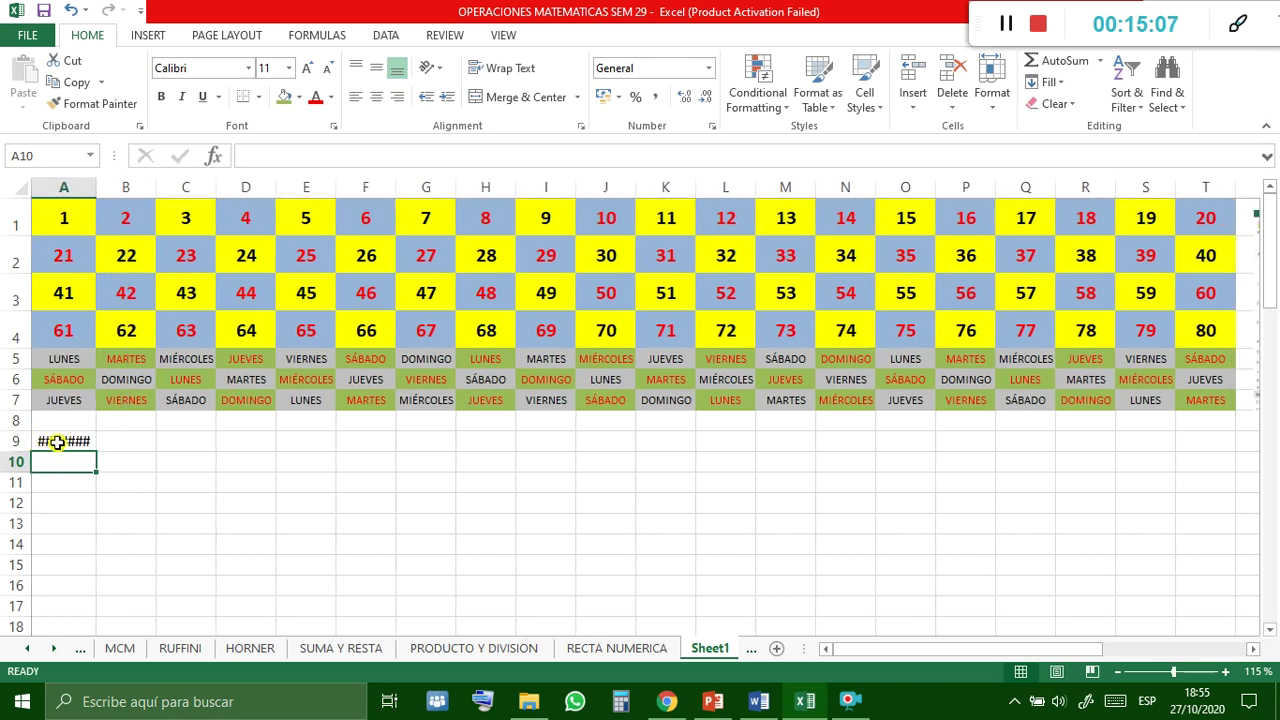
Reduce the date to 8-point and fill consecutive dates to 15/11/2020 in T9.
click(330, 68)
click(330, 68)
click(330, 68)
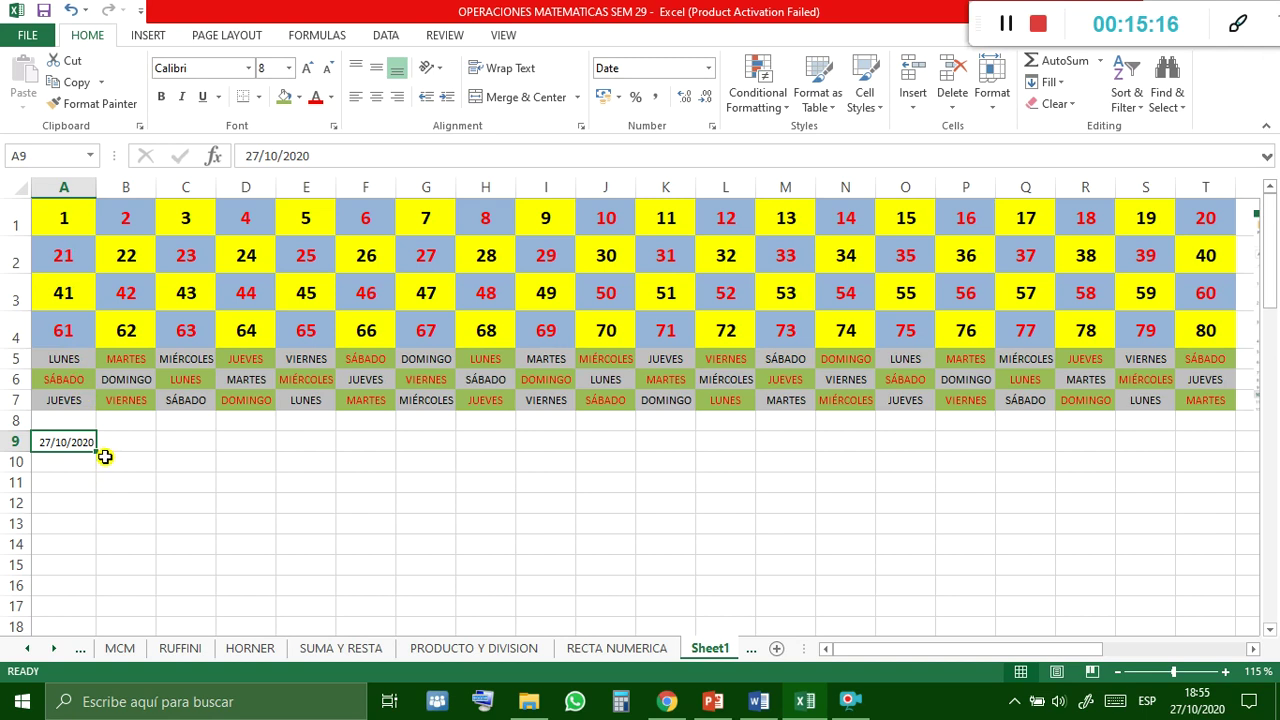
drag(98, 455, 1250, 442)
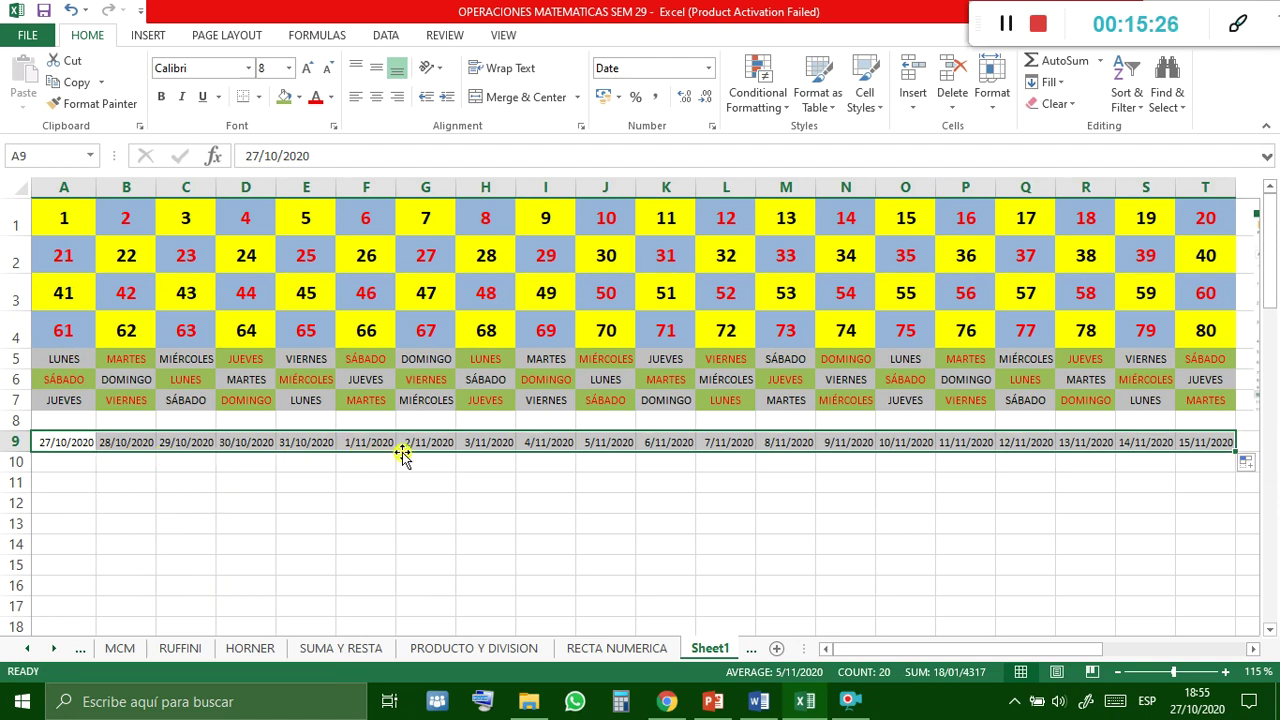
click(80, 483)
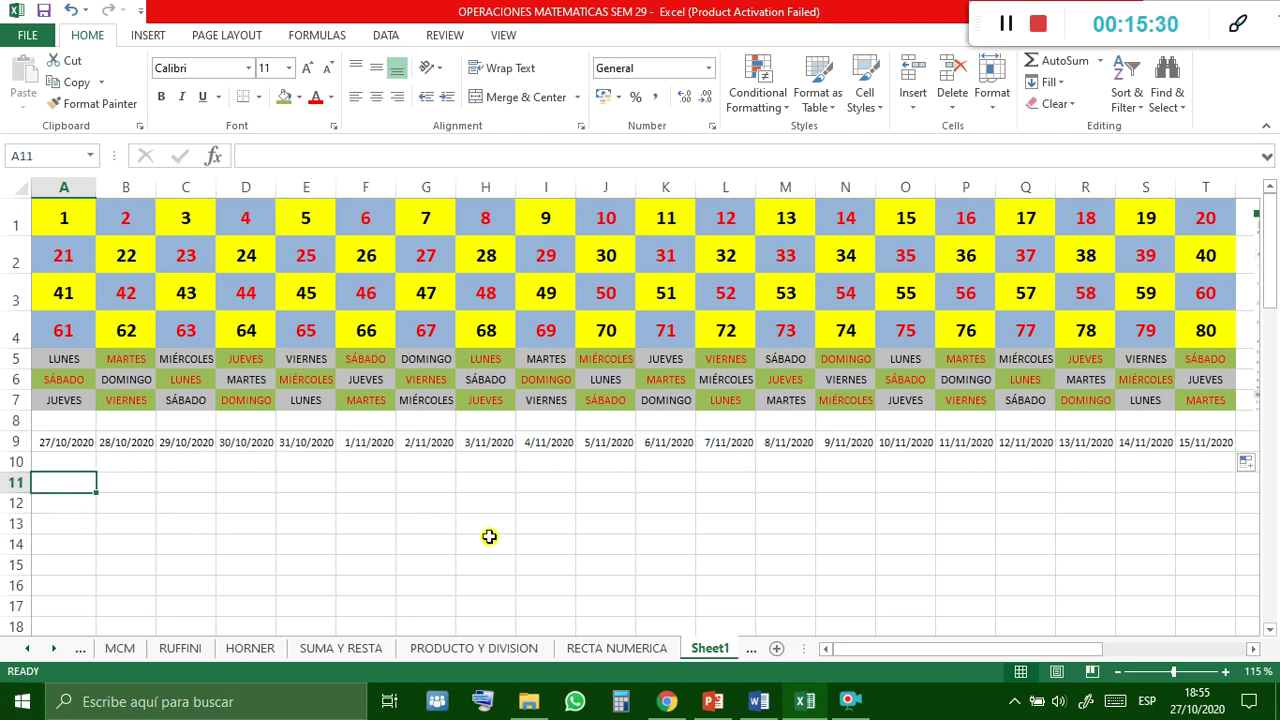
Enter ENERO in A11 at 8-point and fill the months across to AGOSTO in T11.
text(ENE)
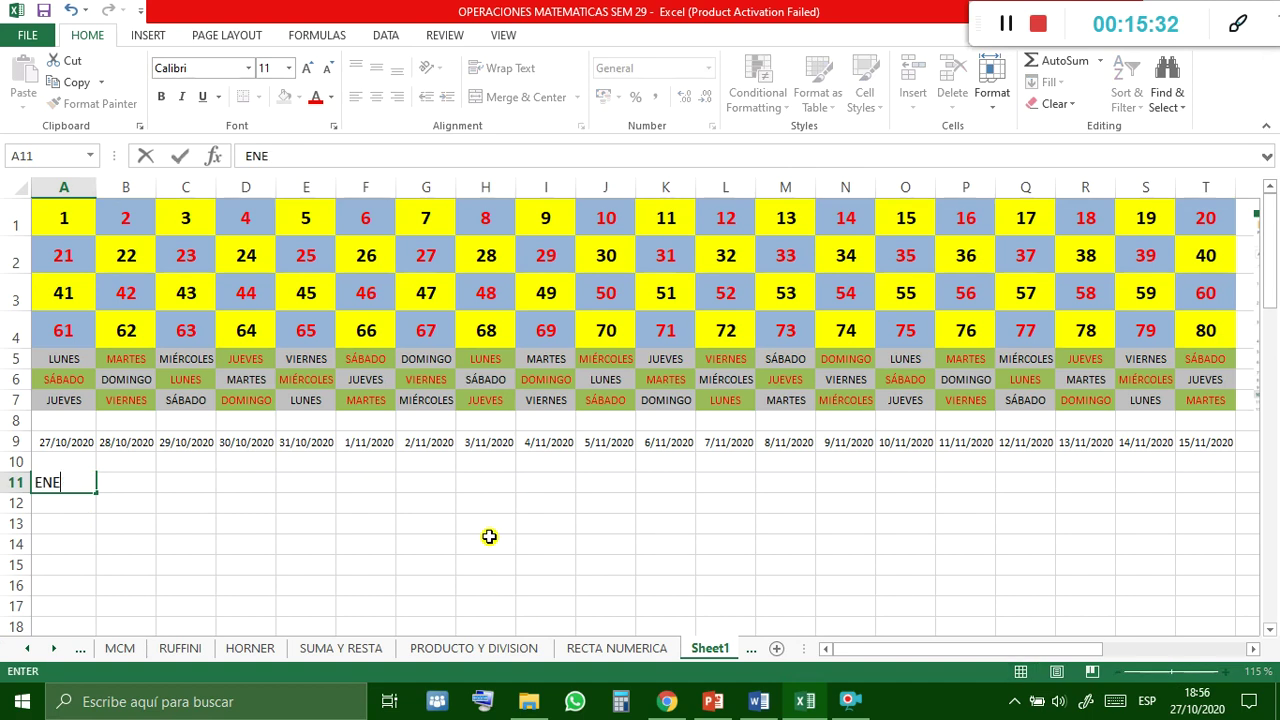
key(Return)
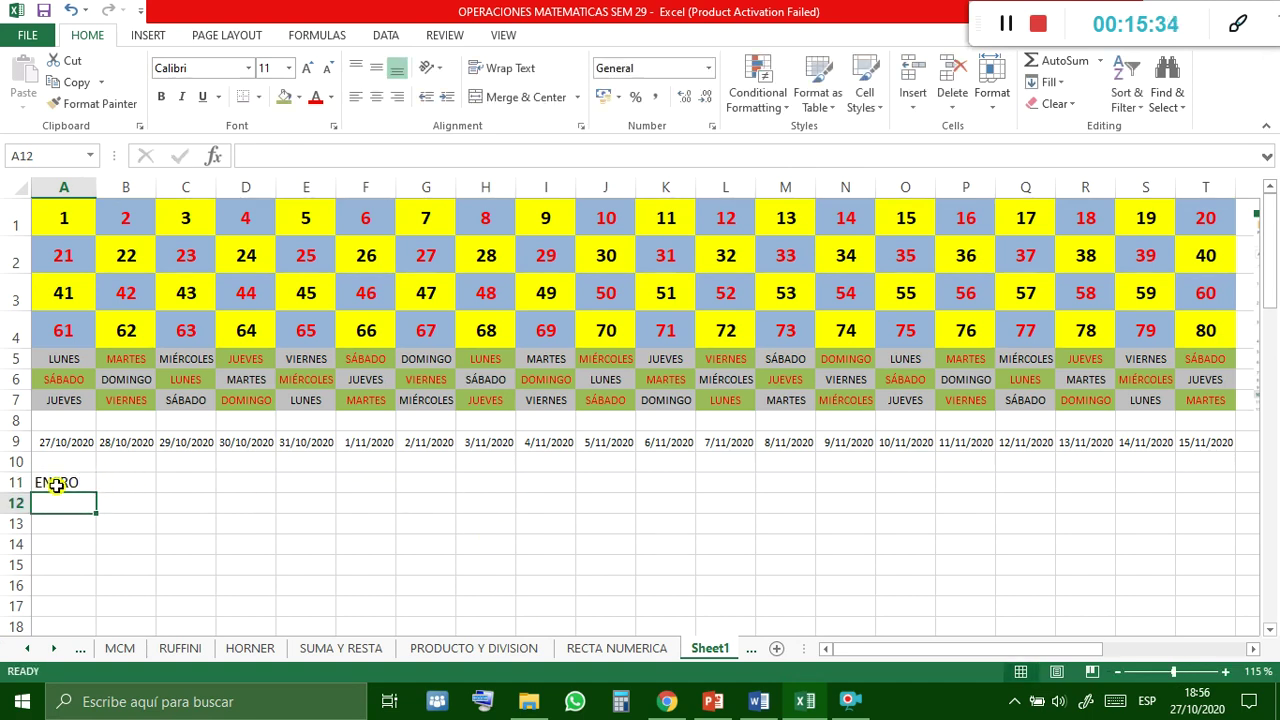
click(55, 484)
click(328, 68)
click(328, 68)
click(328, 68)
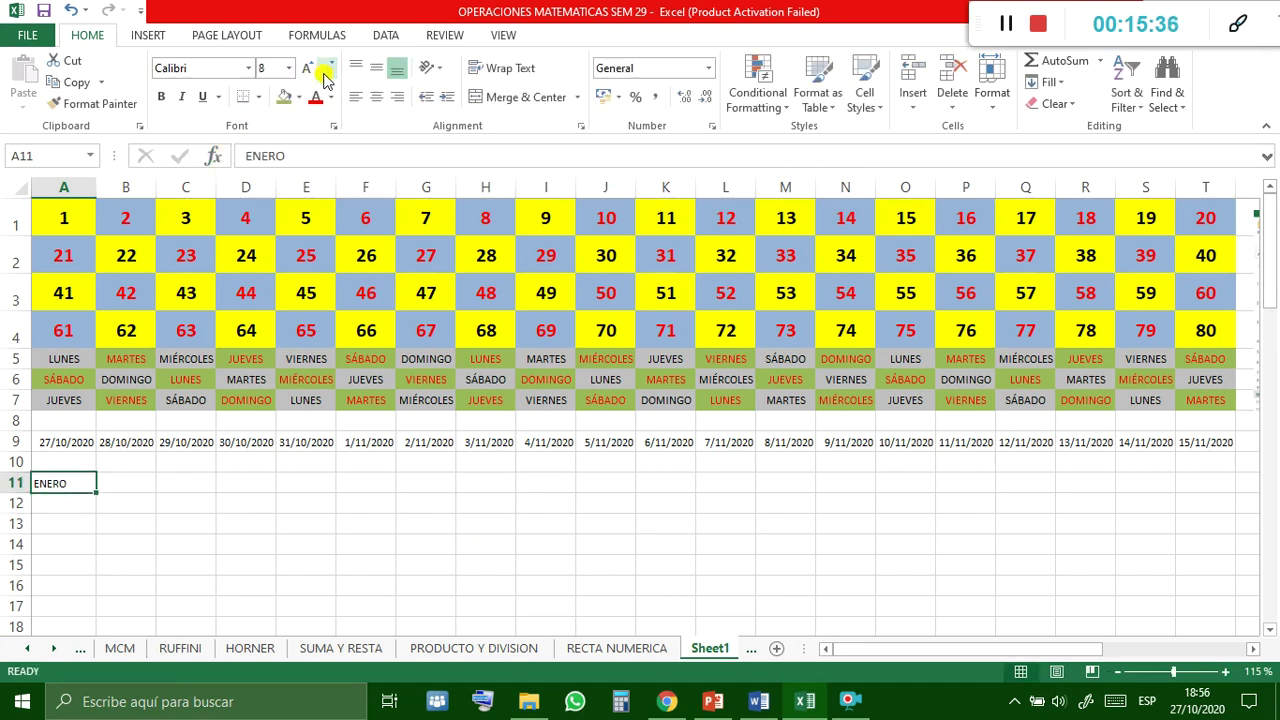
drag(93, 492, 723, 531)
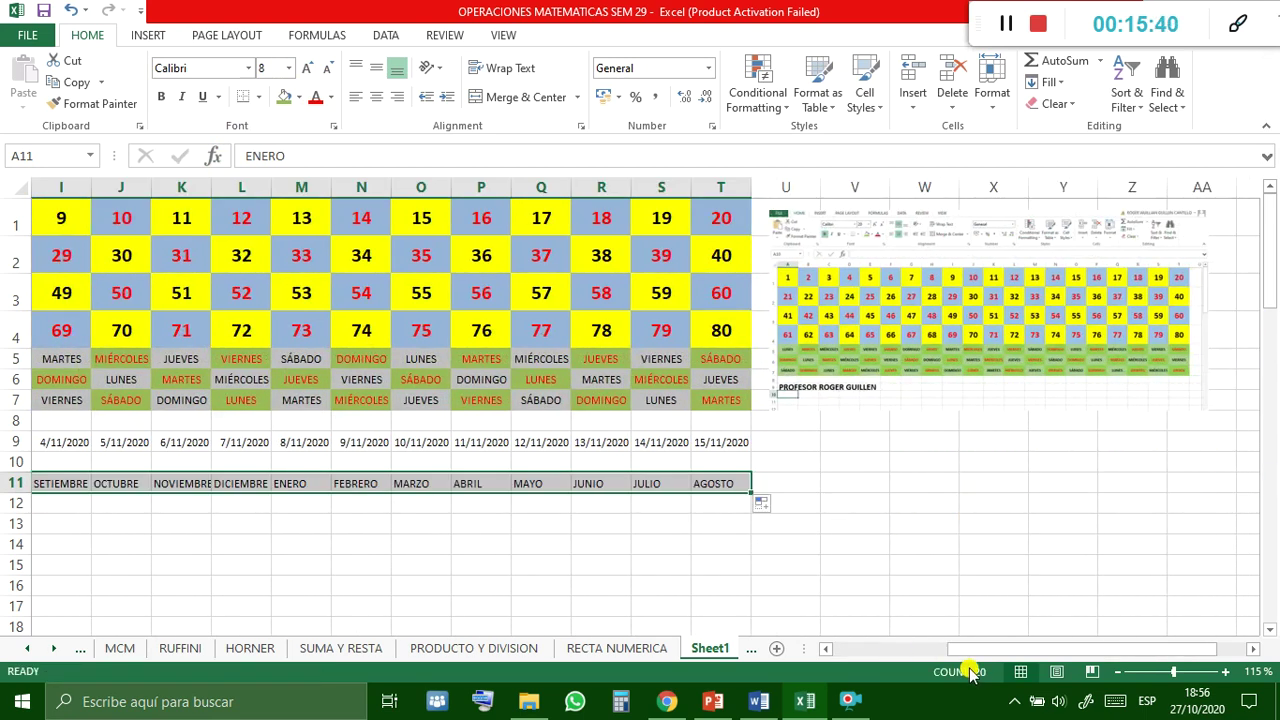
drag(965, 649, 850, 649)
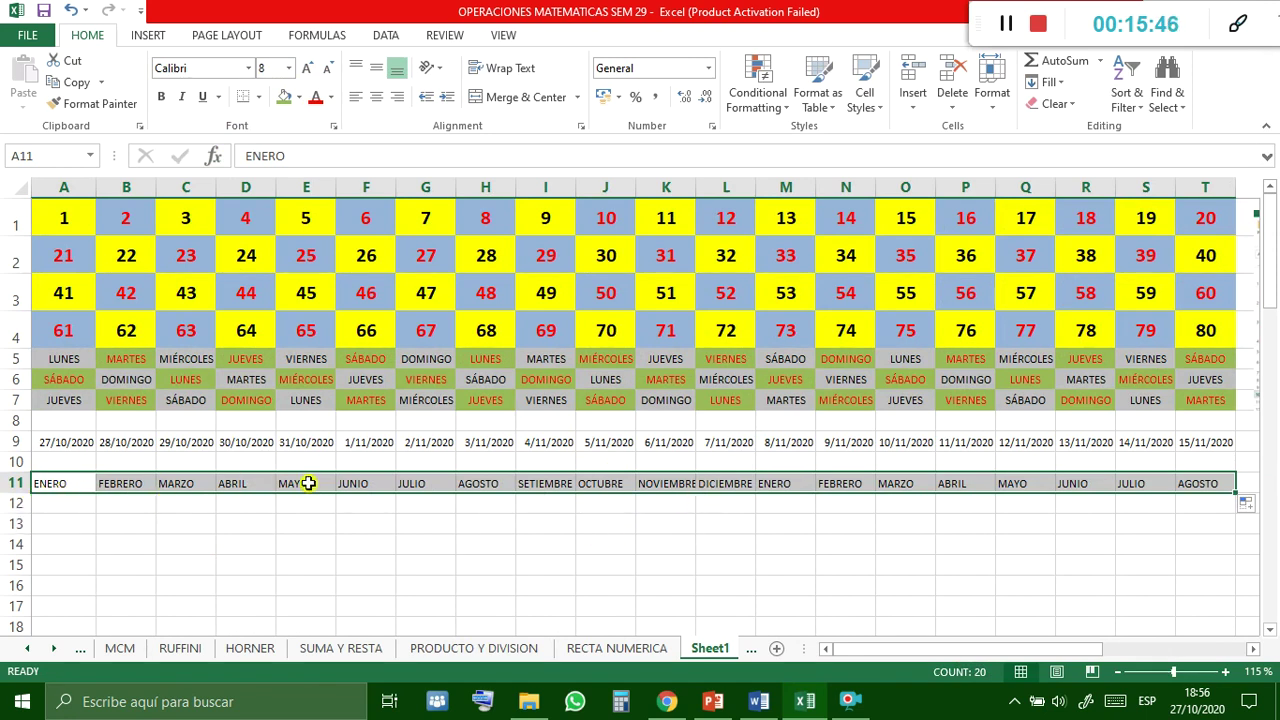
click(428, 523)
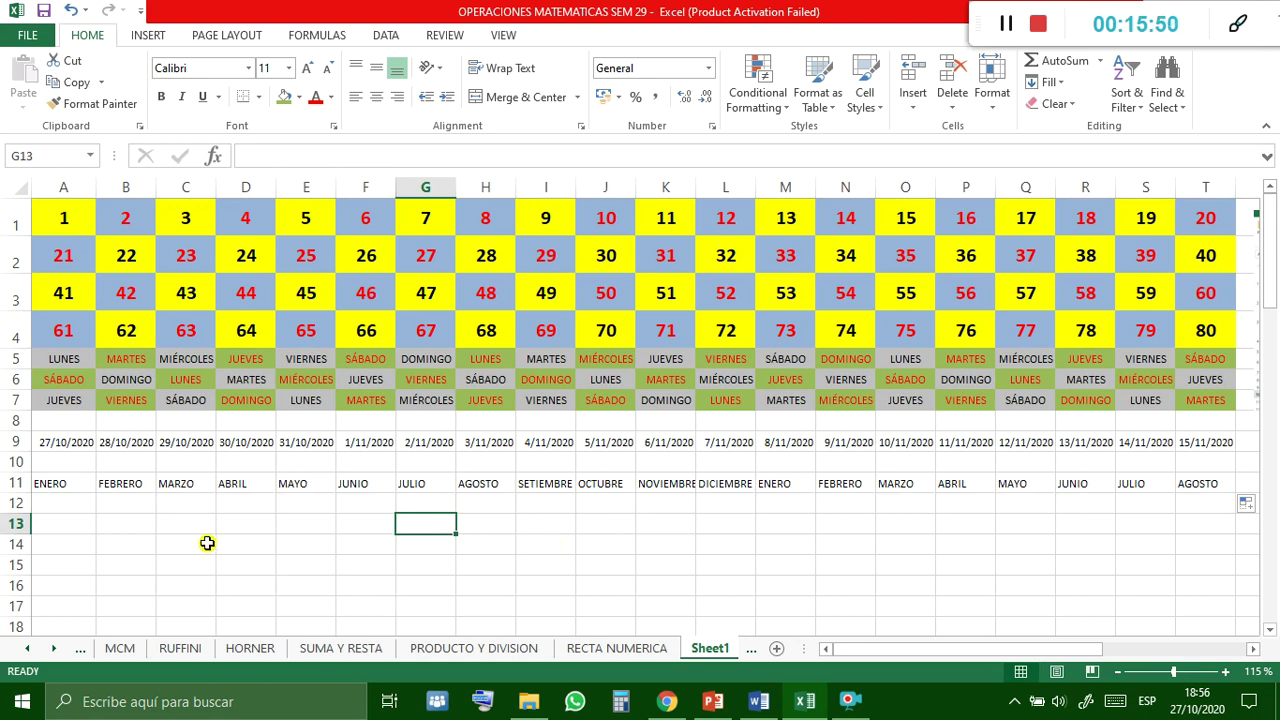
click(79, 524)
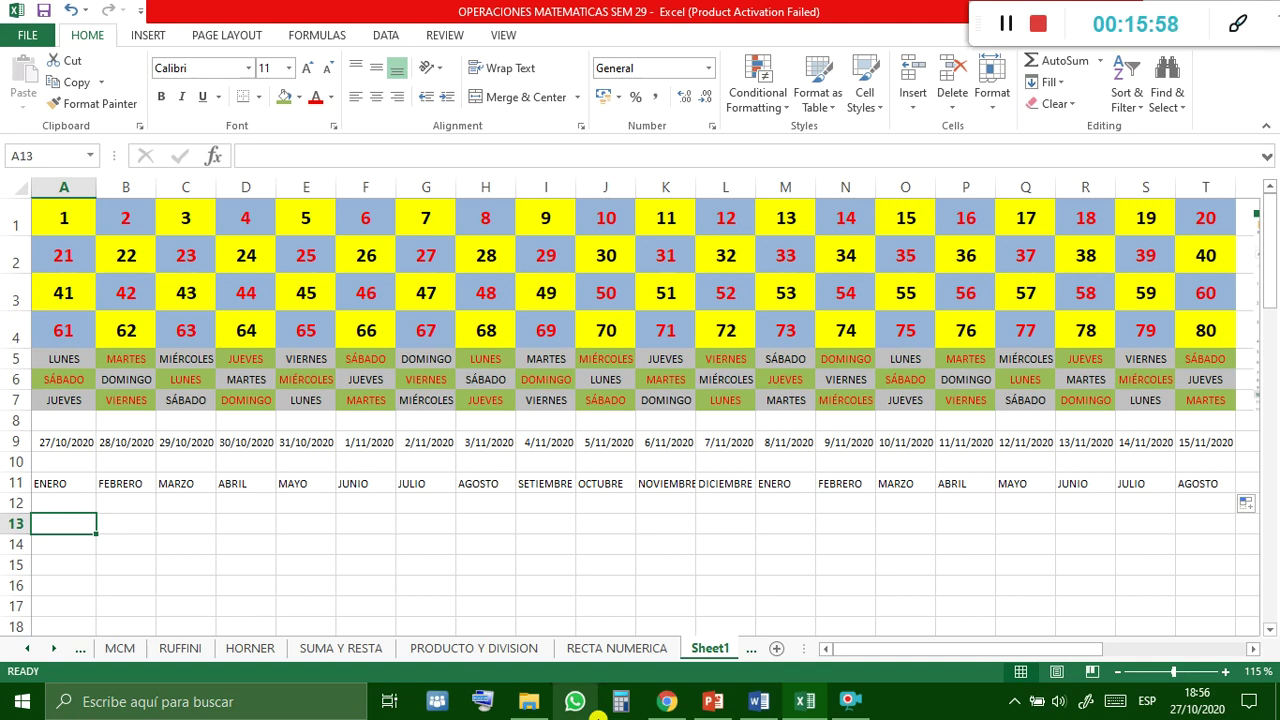
Enter 1, 3, 5 in A13:C13 and fill the odd series through 39 in column T.
text(1)
key(Tab)
text(3)
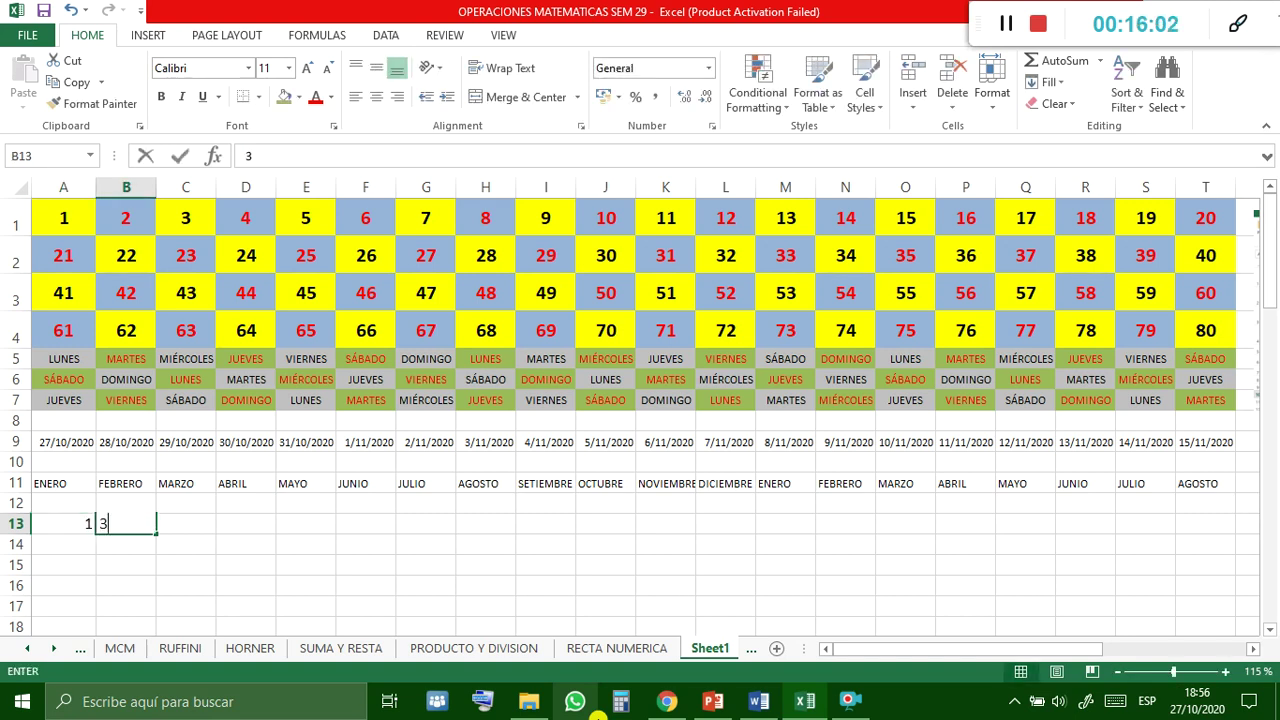
key(Tab)
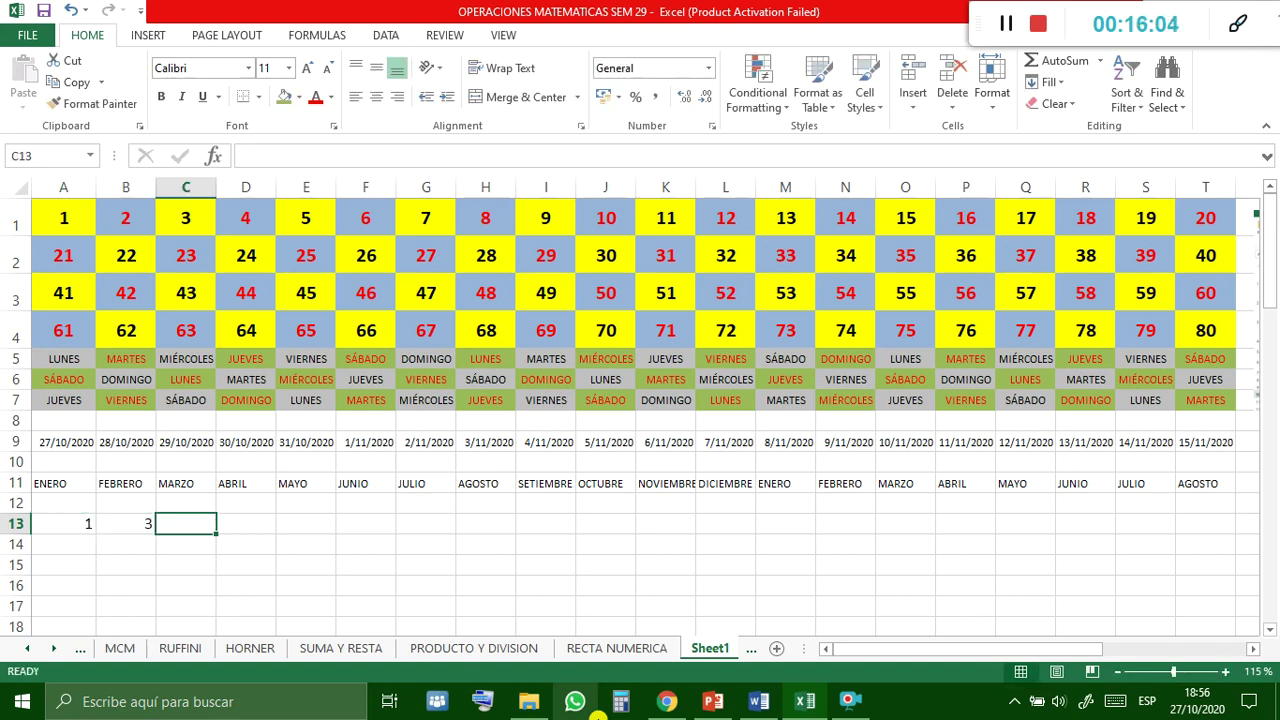
text(5)
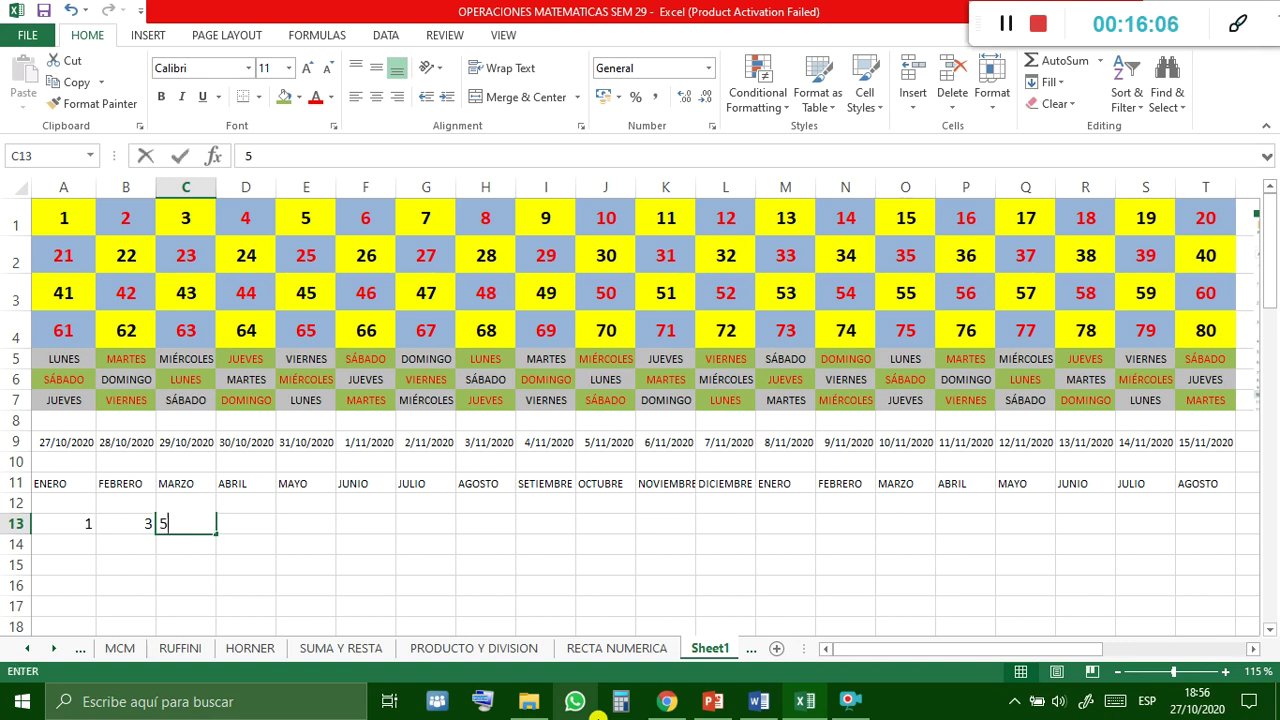
key(Return)
drag(63, 523, 178, 520)
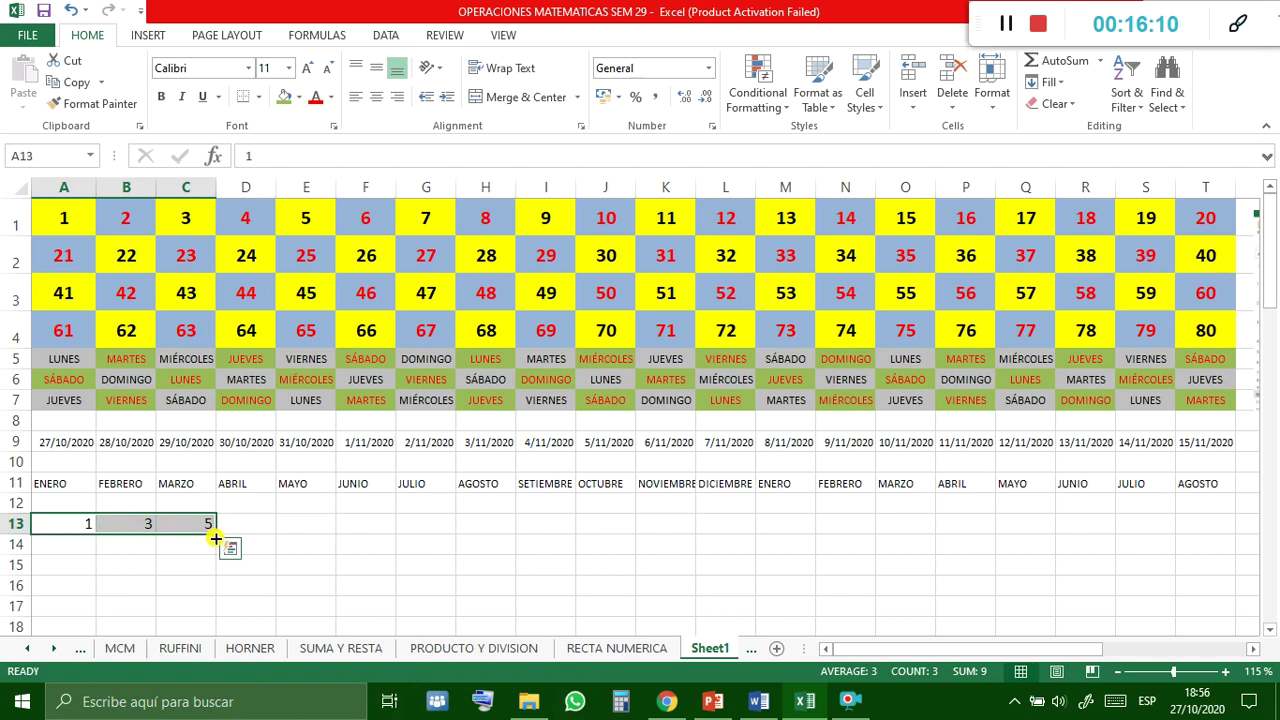
drag(215, 533, 1237, 531)
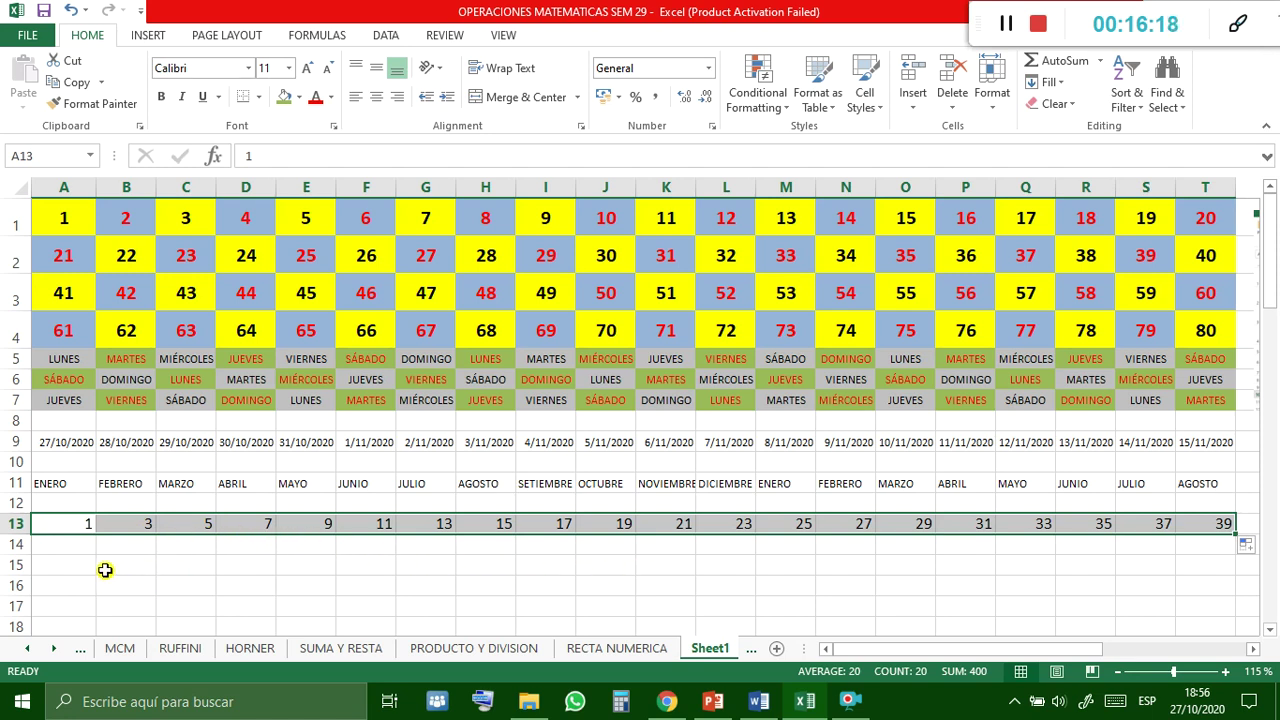
click(90, 544)
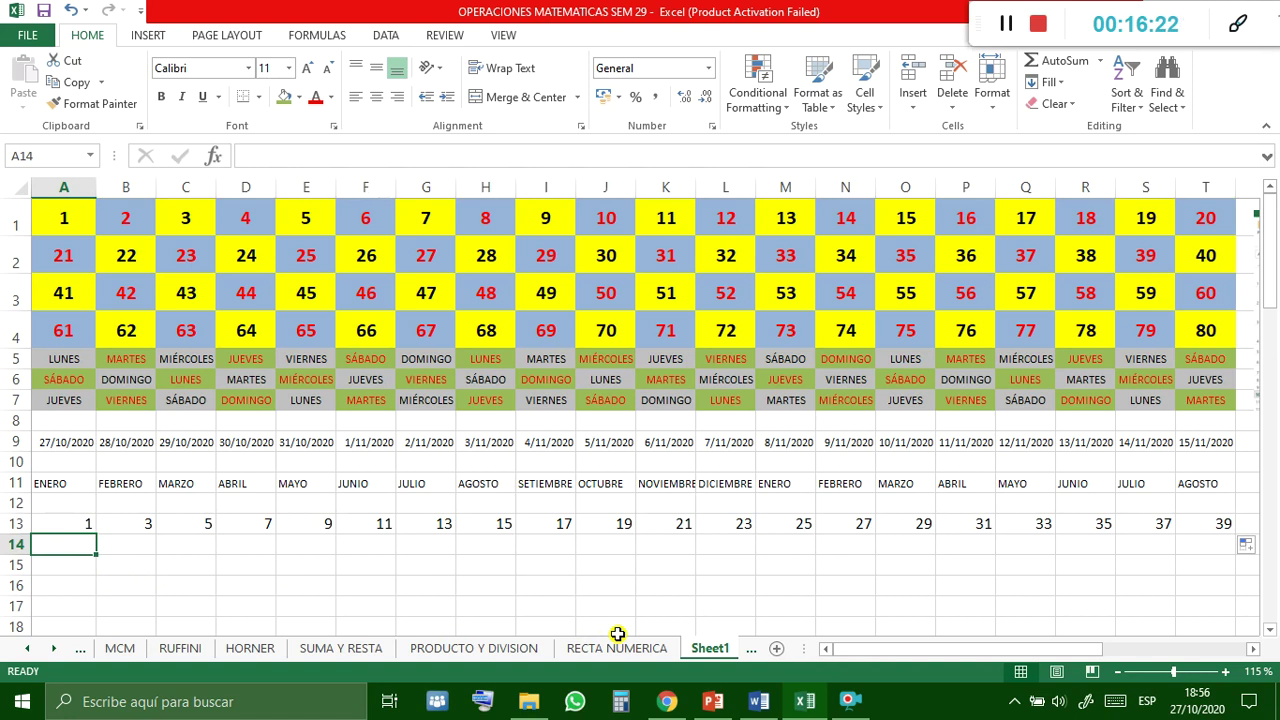
Enter 0 and 0.3 in A14:B14 and fill the series to 5.7 across row 14.
text(0)
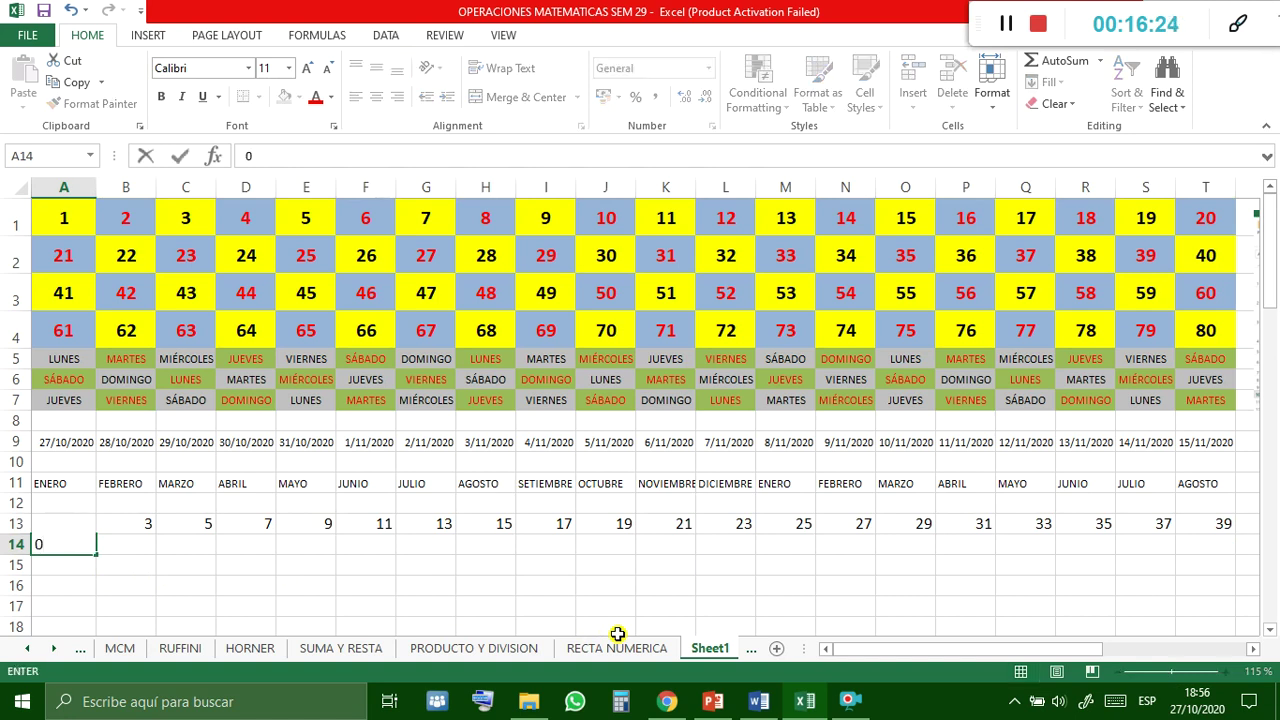
key(Tab)
text(0)
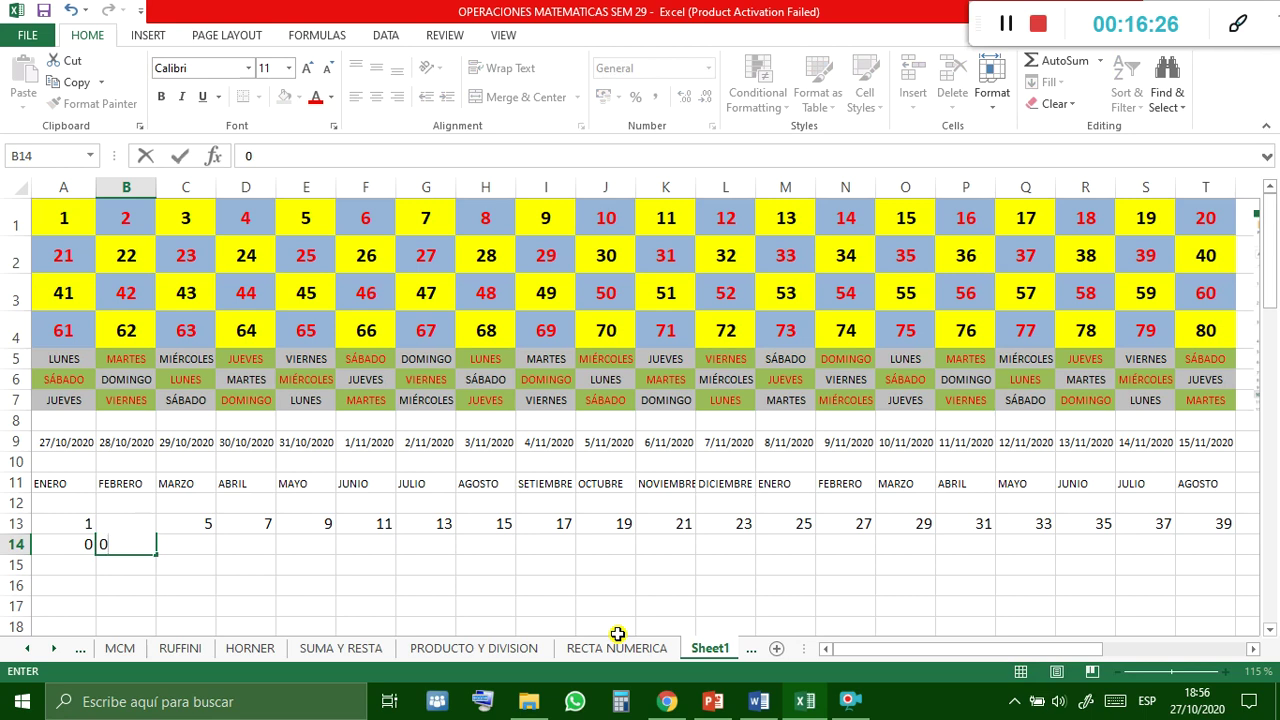
text(,3)
key(Return)
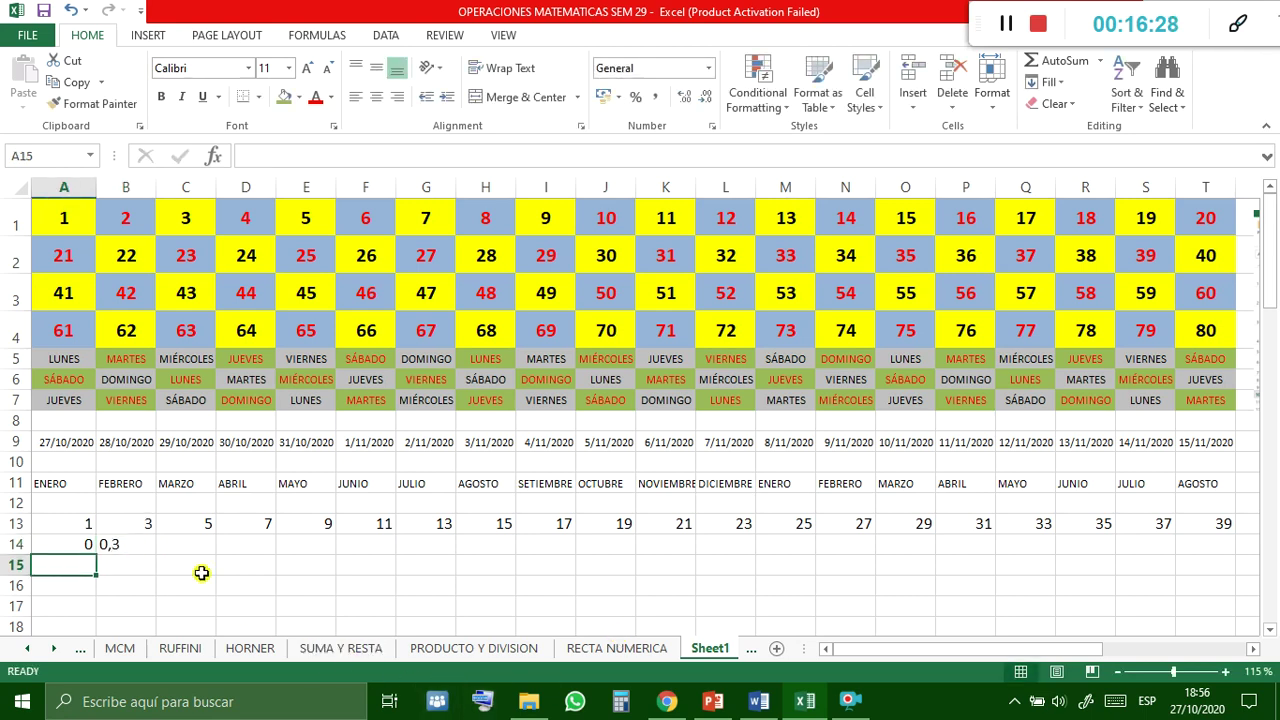
click(115, 543)
text(0.3)
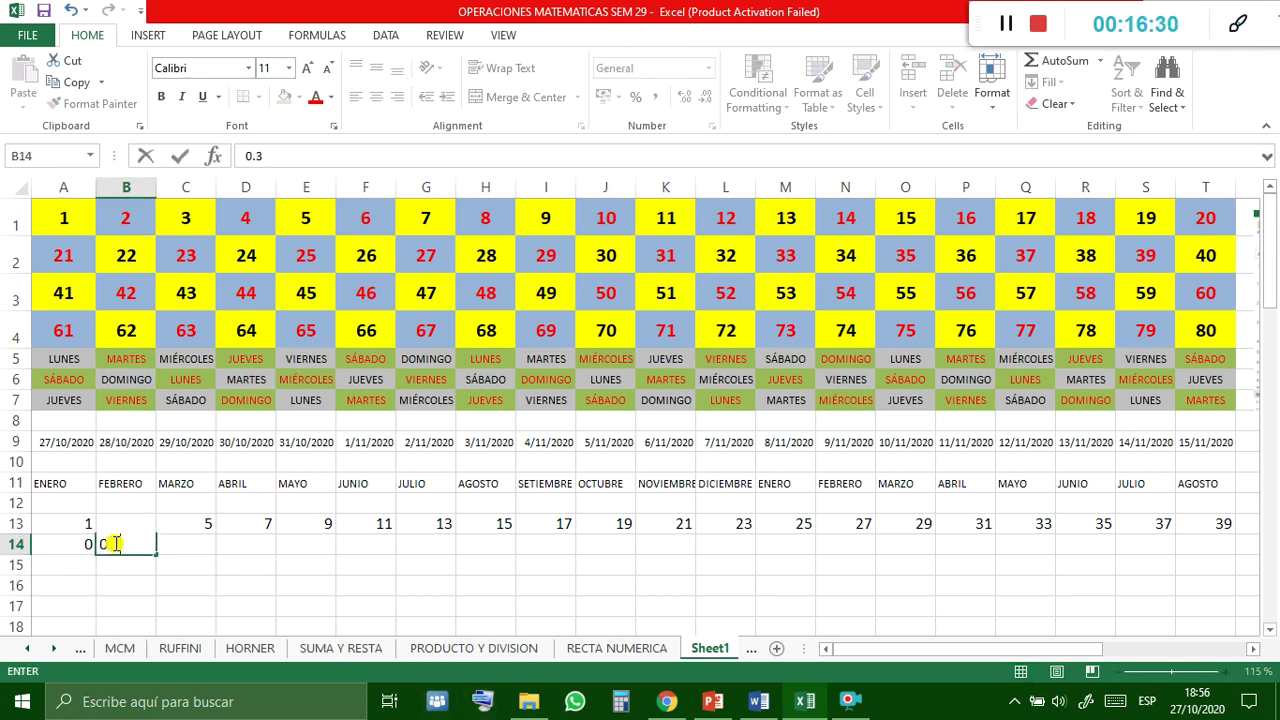
key(Return)
drag(61, 542, 1212, 553)
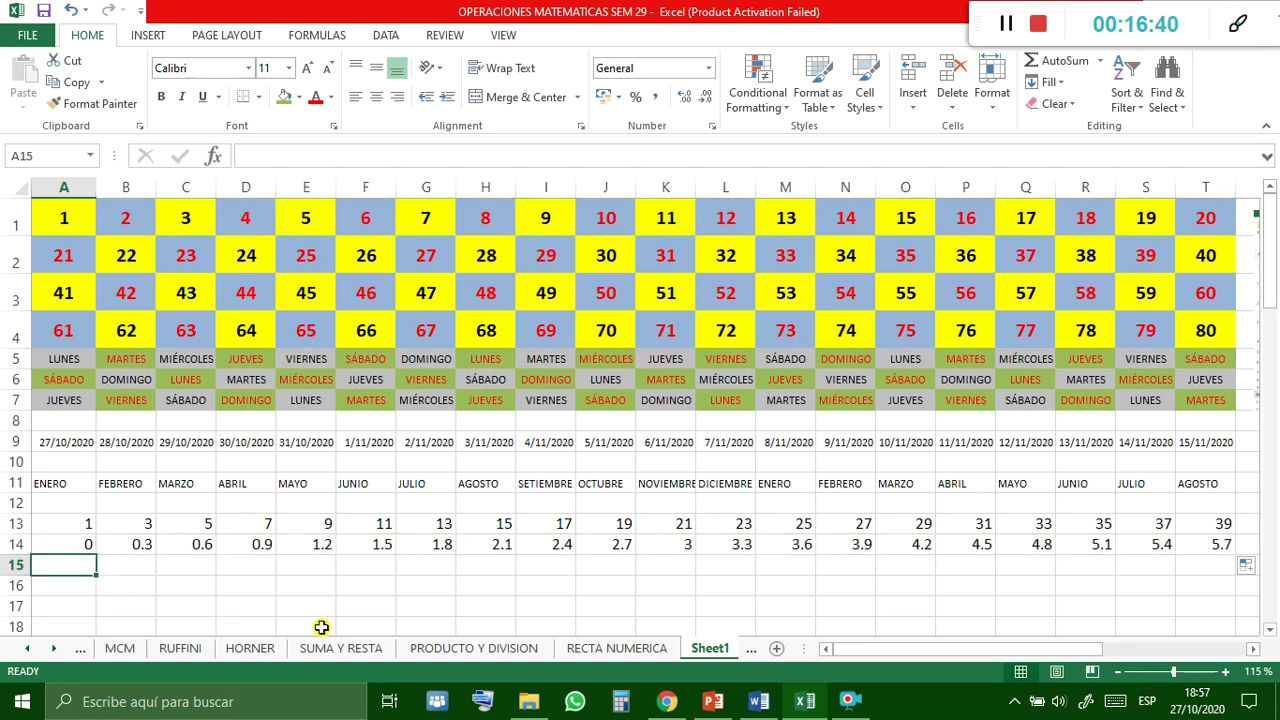
Enter starting values 1, 4, 3 in A15:C15 and fill them across row 15.
text(1)
key(Tab)
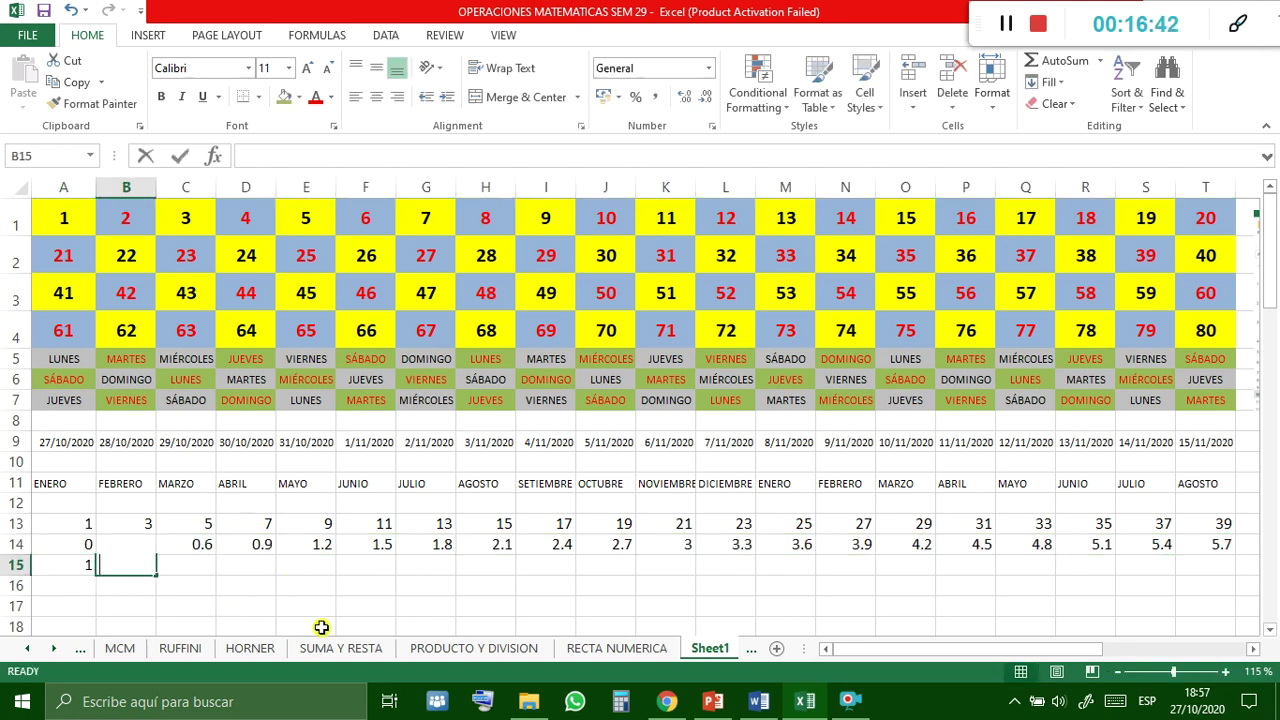
text(2)
key(Tab)
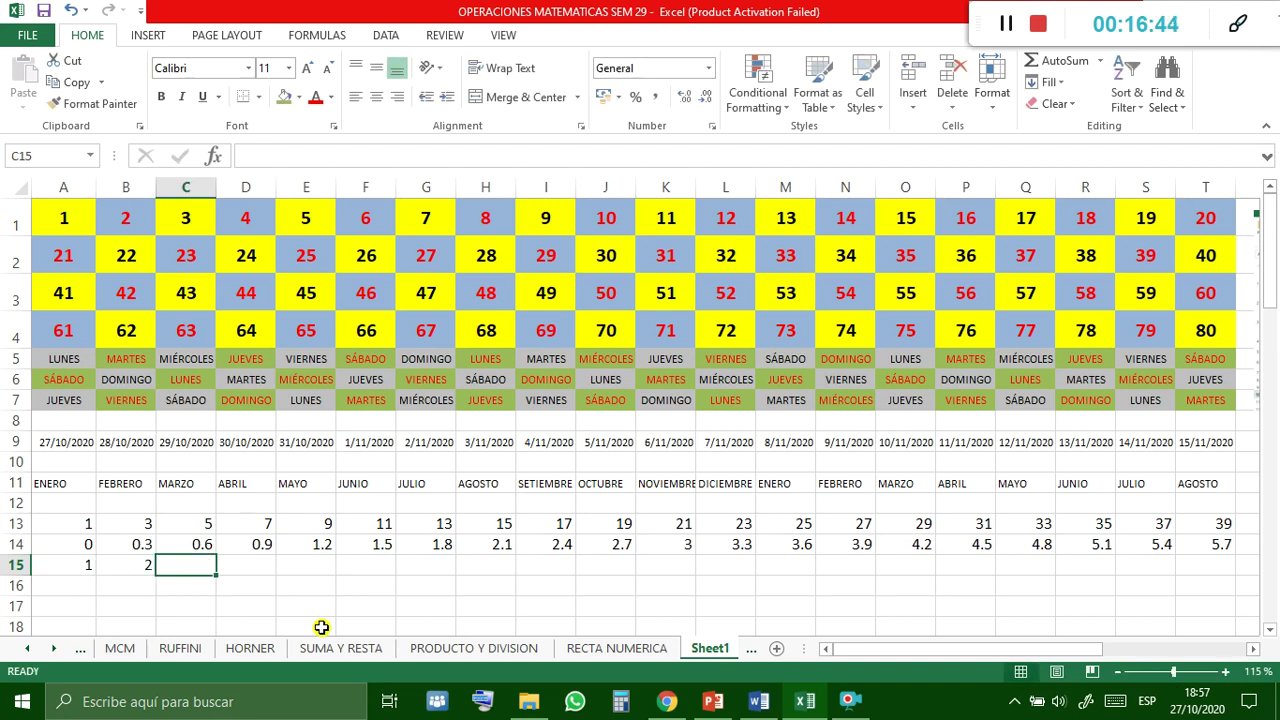
text(3)
key(Tab)
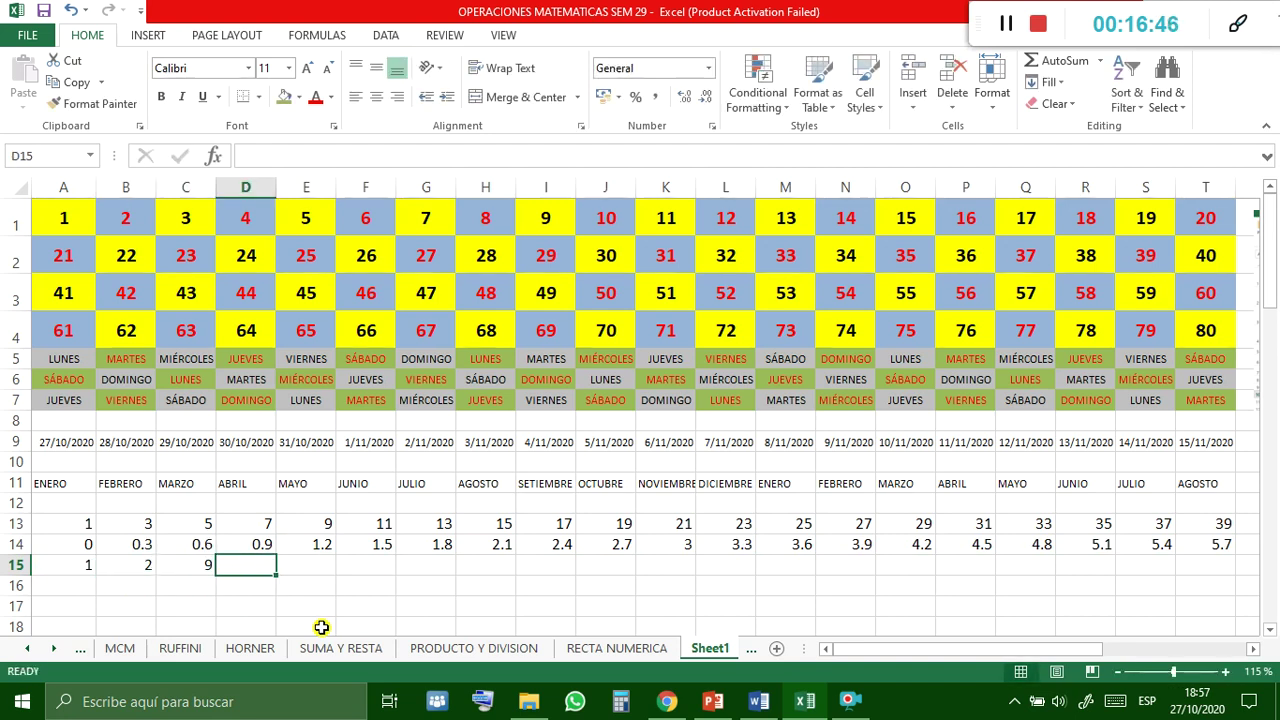
key(Left)
key(Left)
text(4)
key(Tab)
mouse_move(86, 565)
mouse_down()
mouse_move(444, 579)
mouse_move(1218, 570)
mouse_up()
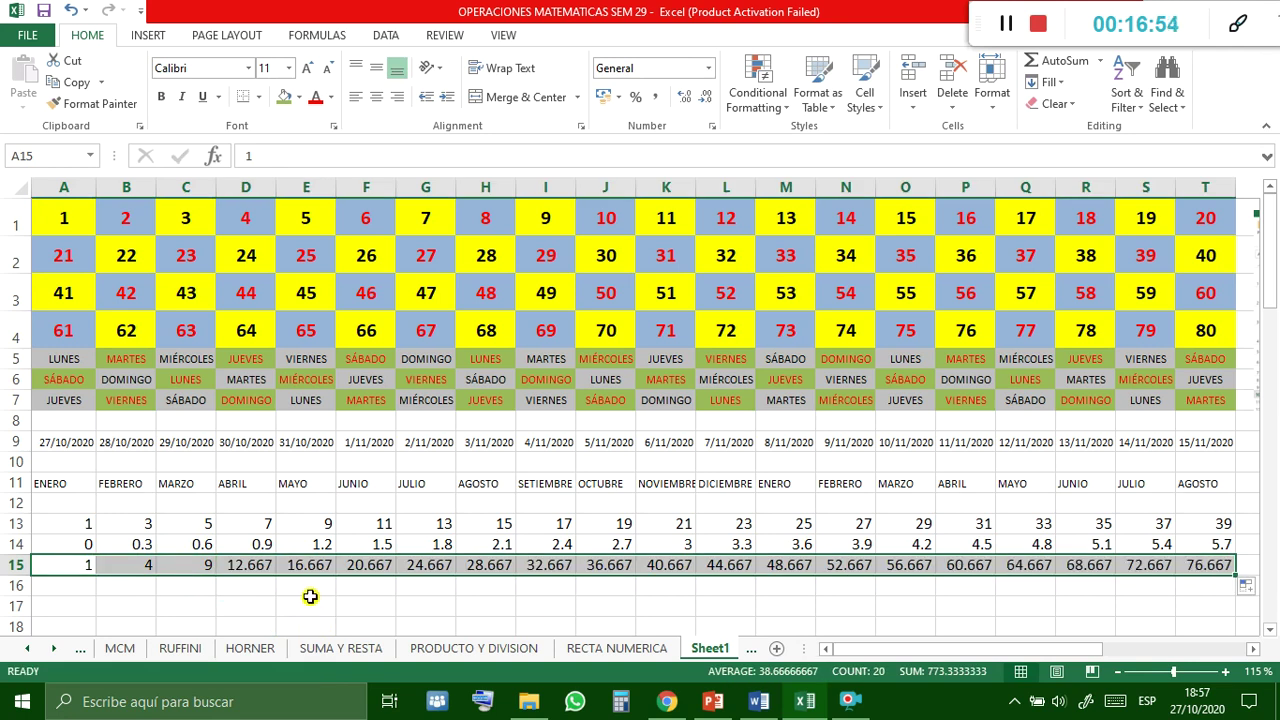
Correct C15 to 7 and refill row 15 as 1, 4, 7 … 58 through column T.
click(122, 562)
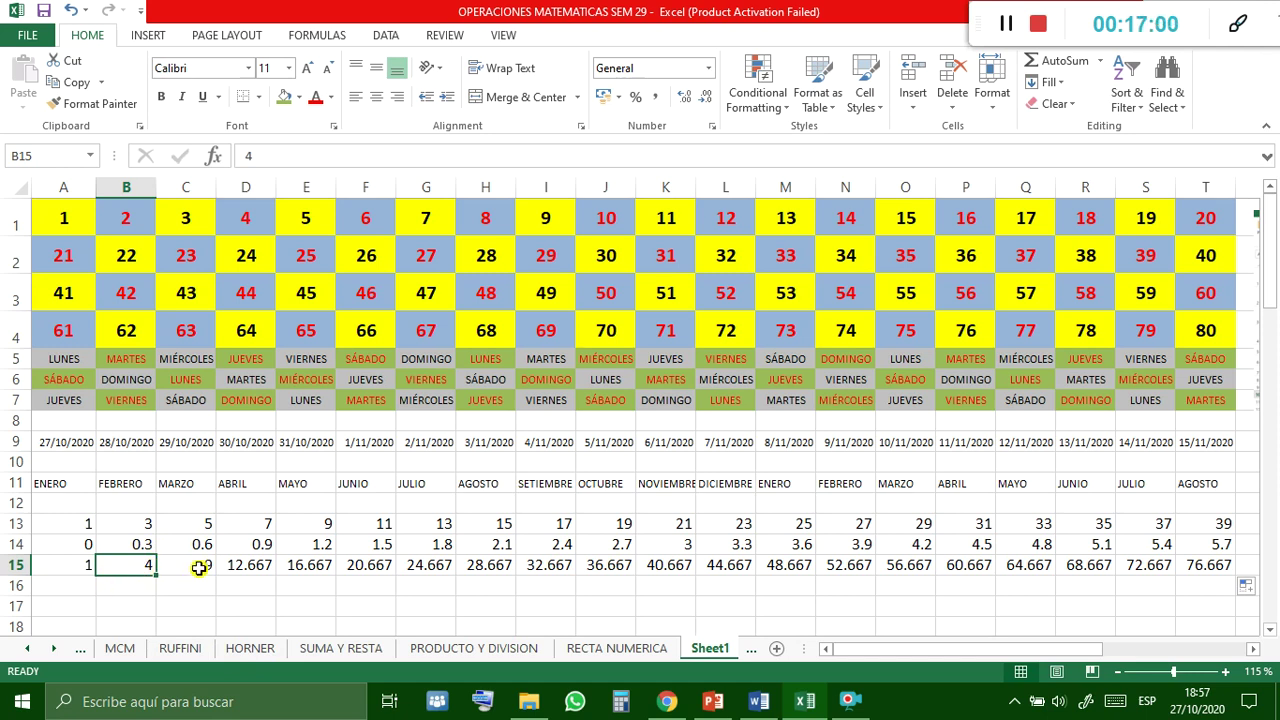
click(199, 568)
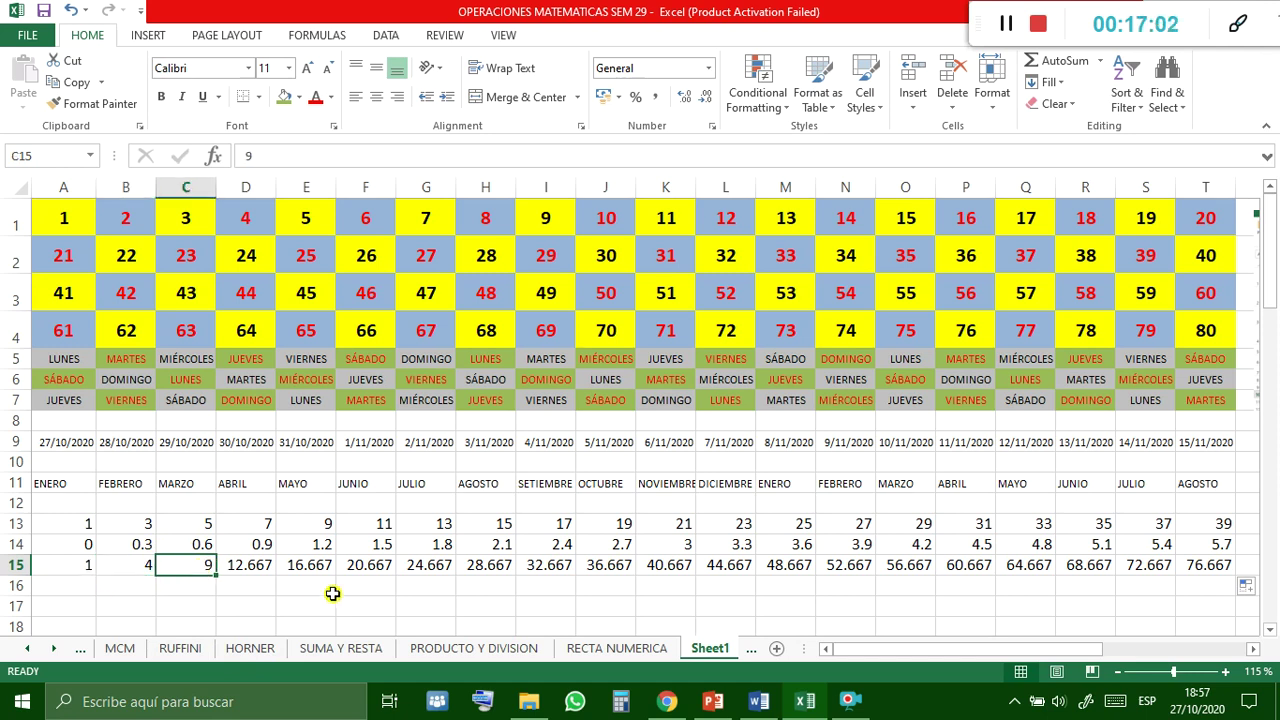
text(7)
key(Return)
click(96, 566)
drag(96, 566, 1212, 563)
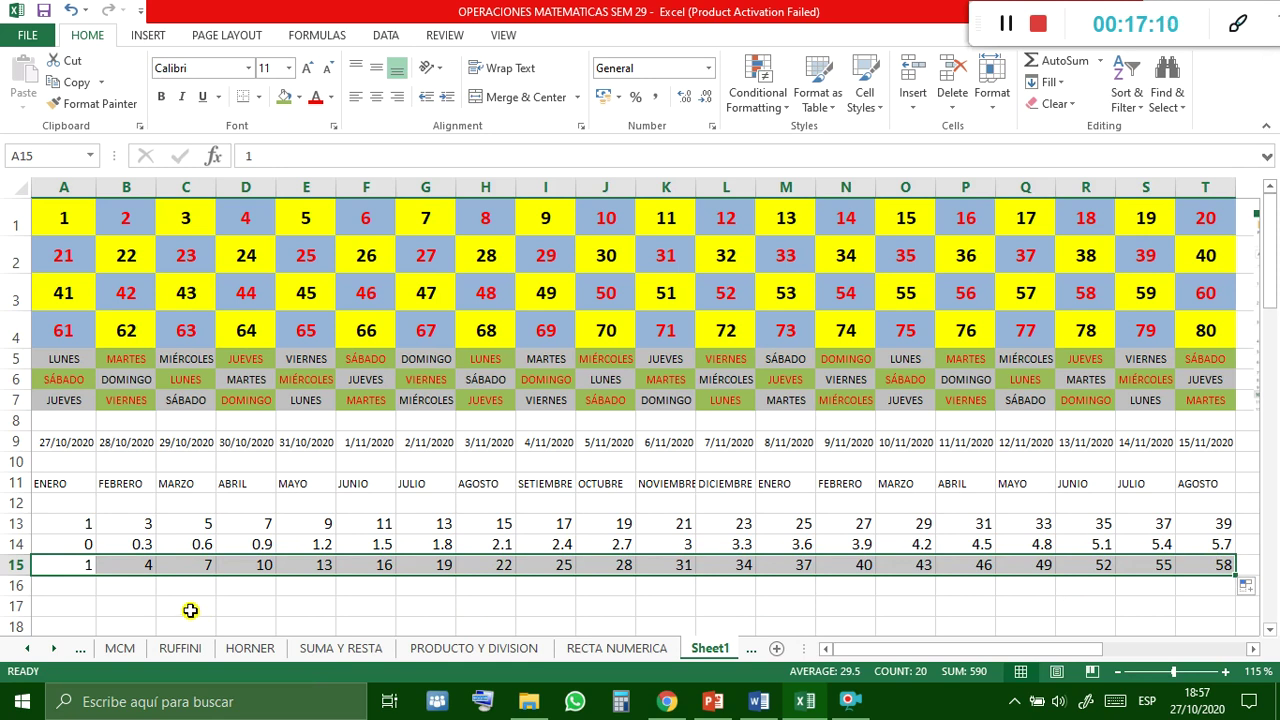
click(570, 587)
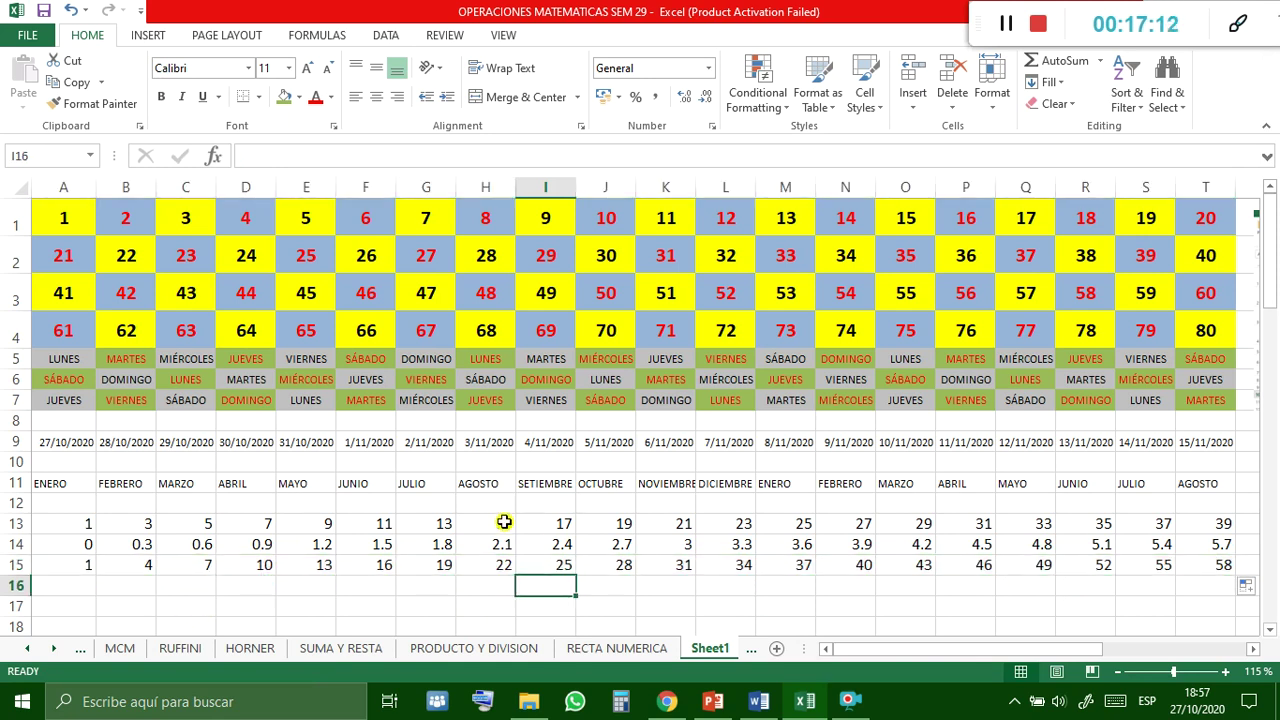
scroll(334, 517, down, 2)
scroll(334, 517, up, 2)
Glance through the Insert tab's Equation gallery without inserting, then show the Page Layout ribbon.
click(148, 40)
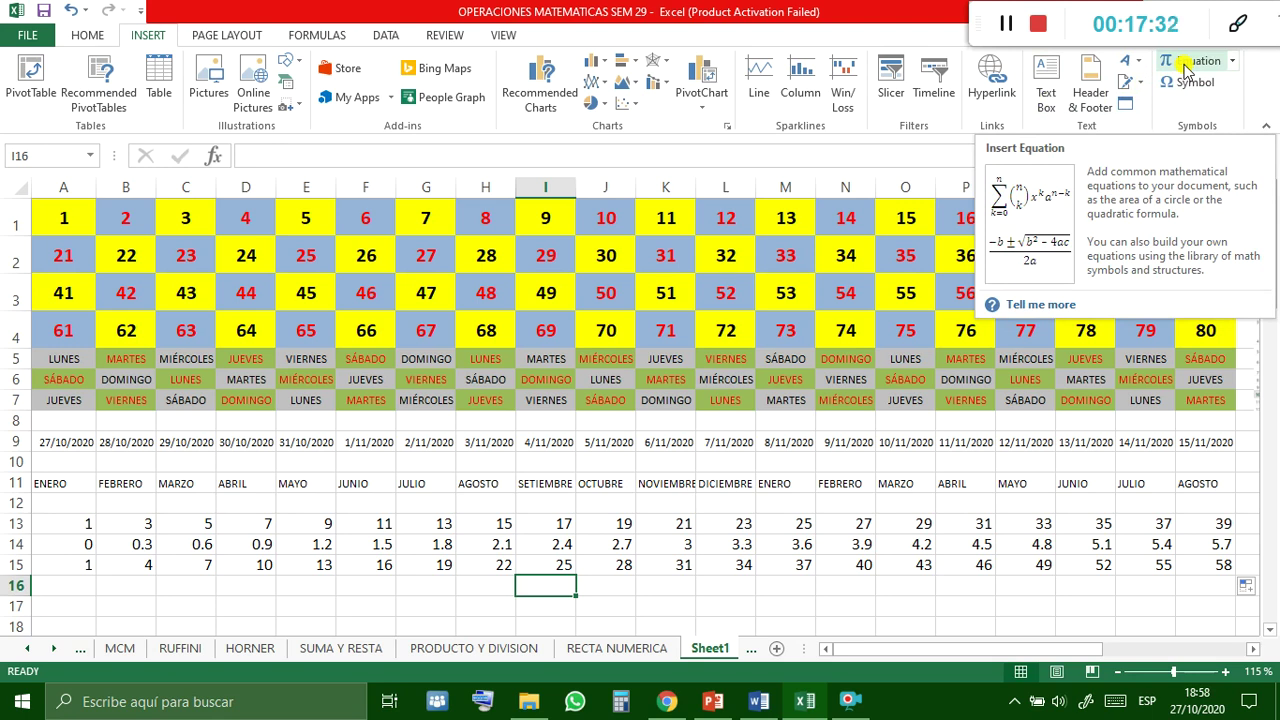
click(1232, 62)
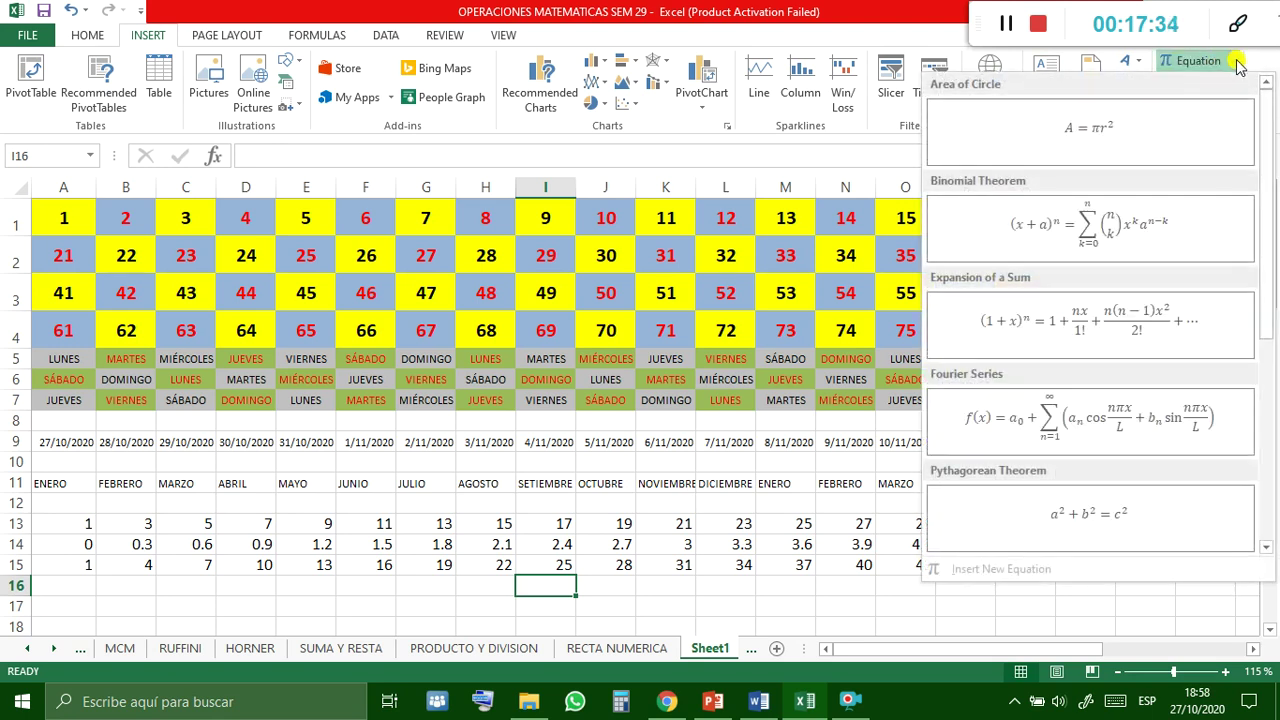
click(752, 612)
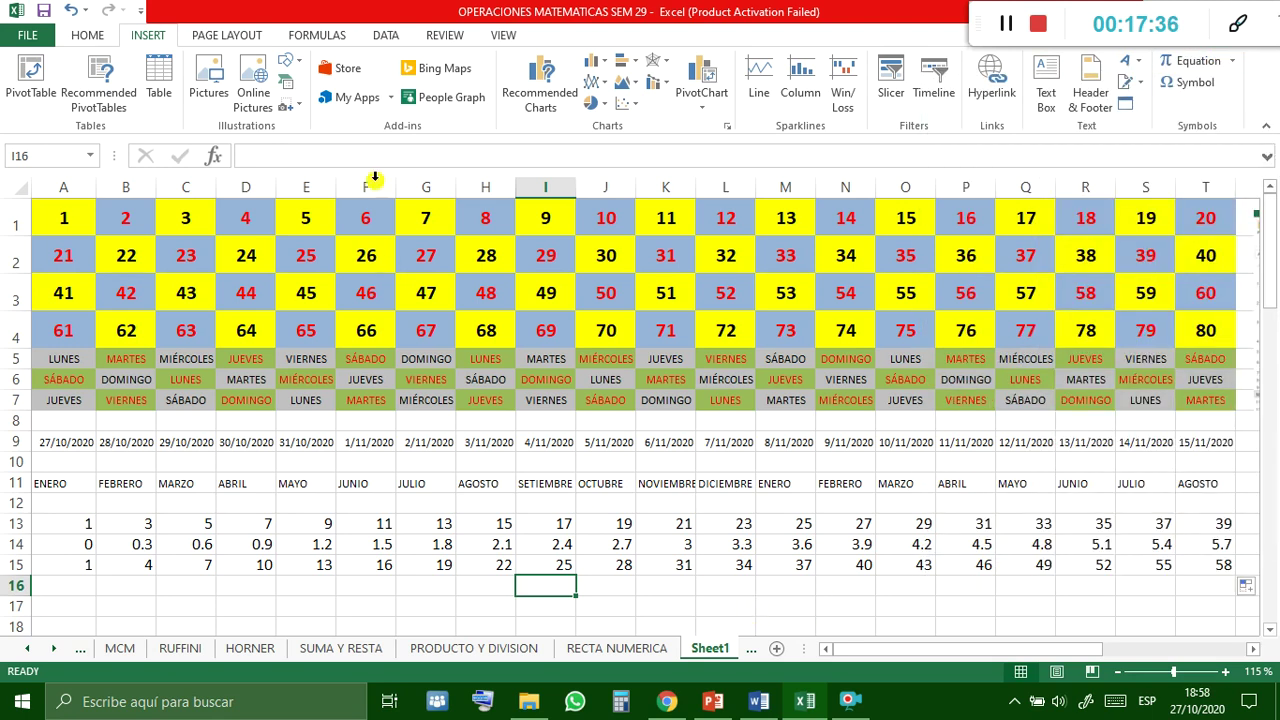
click(231, 37)
Check Orientation without changing it, view Page Break Preview, then return to Normal view.
click(203, 92)
click(278, 450)
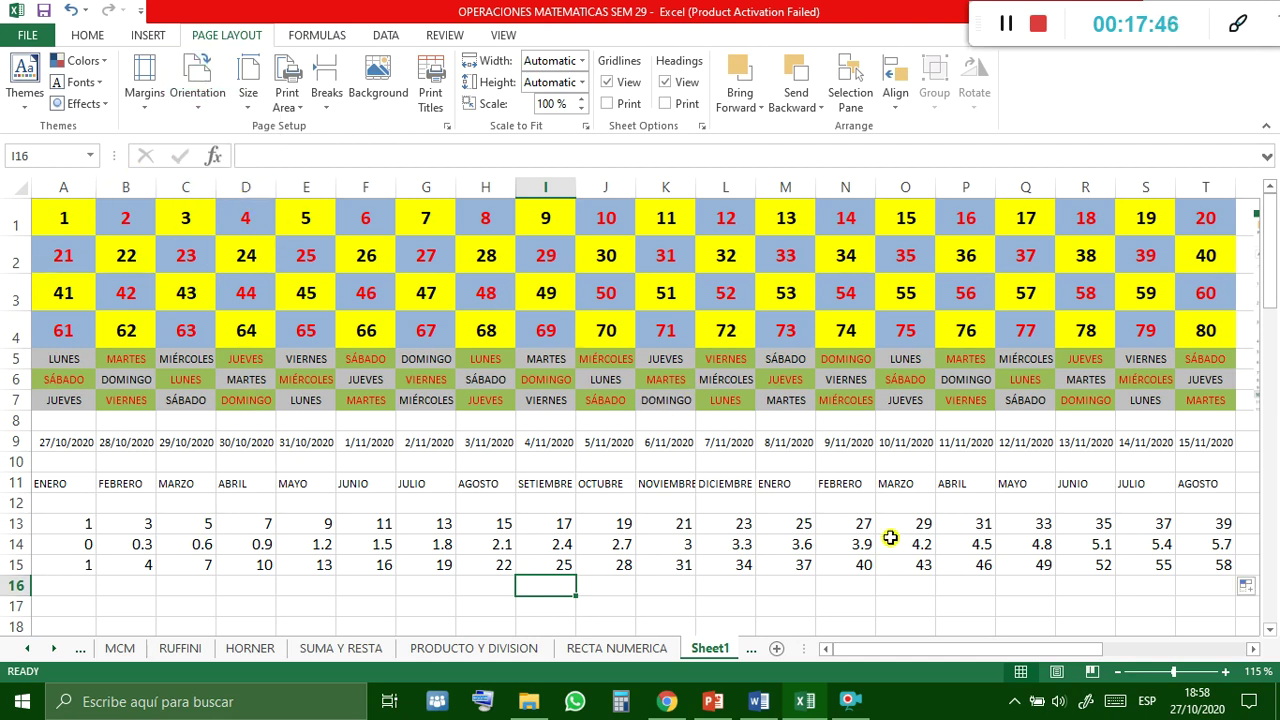
ctrl+scroll(838, 494, down, 1)
ctrl+scroll(838, 496, down, 1)
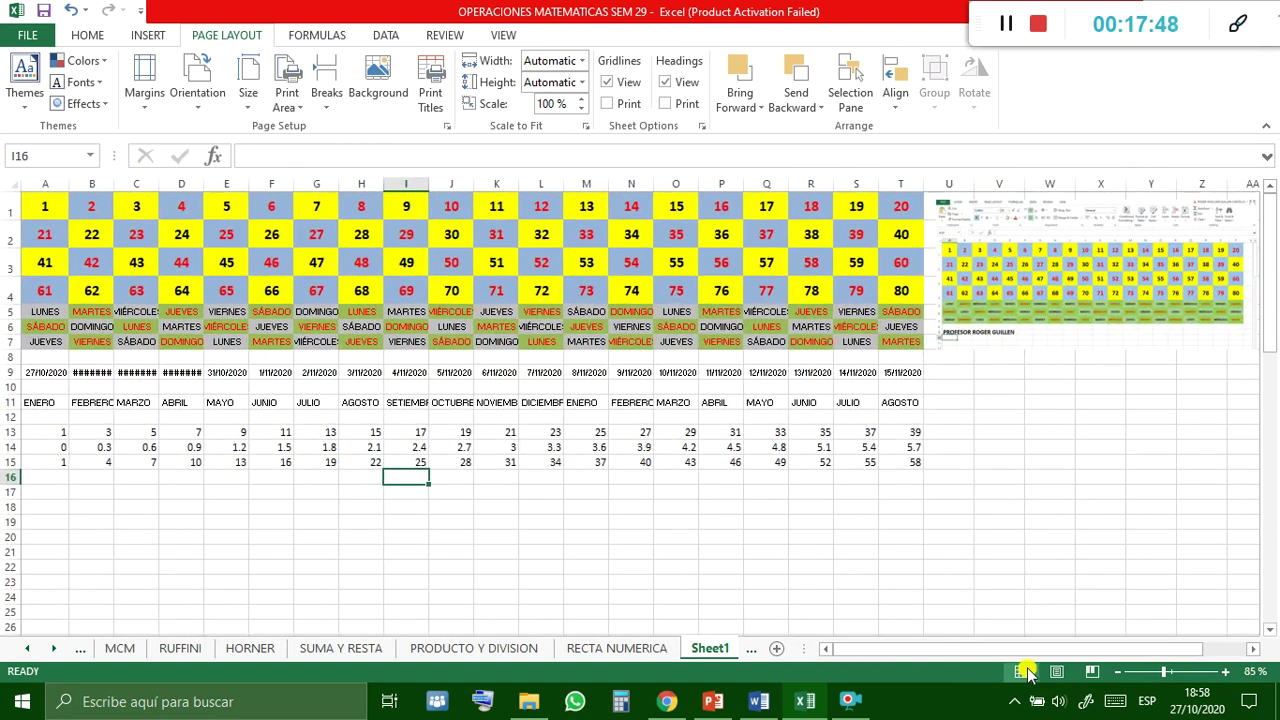
click(1092, 672)
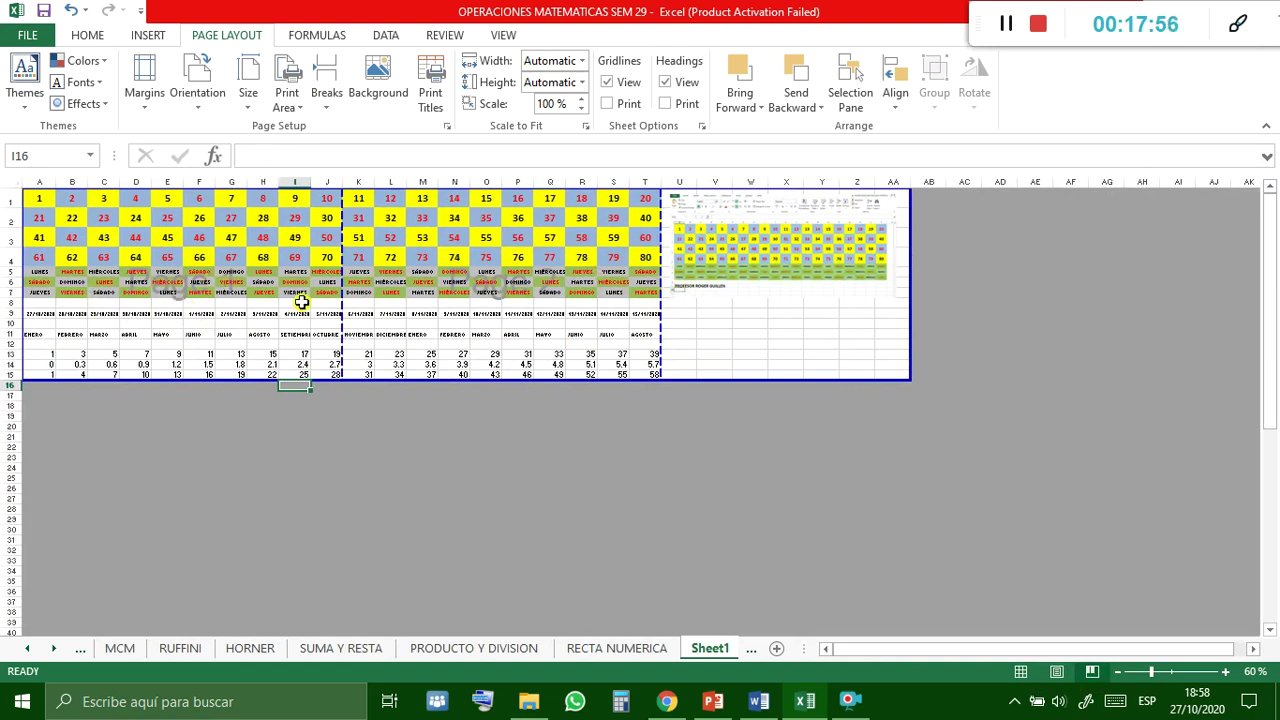
click(1020, 671)
Scroll through the sheet to inspect the dashed page-break lines.
scroll(402, 334, down, 2)
scroll(402, 334, down, 6)
scroll(402, 334, up, 8)
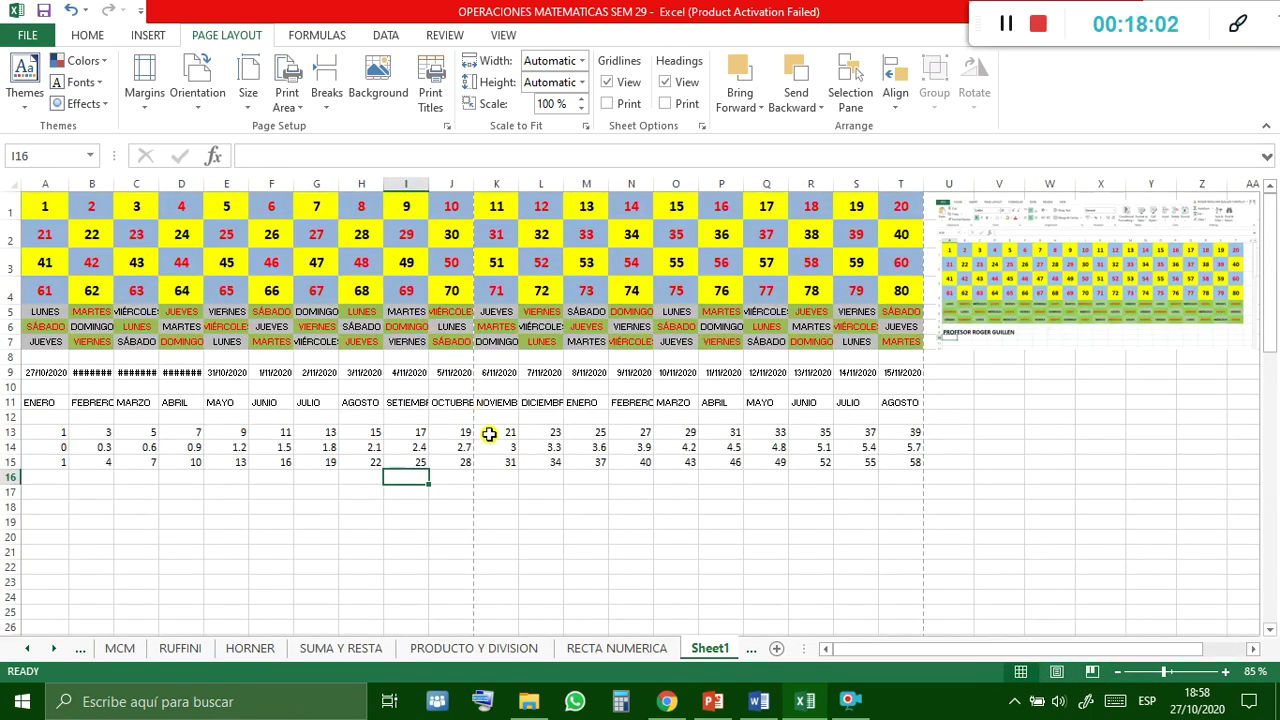
scroll(463, 231, down, 4)
scroll(463, 231, up, 3)
scroll(460, 234, up, 1)
scroll(460, 234, down, 2)
scroll(413, 344, down, 1)
scroll(413, 344, down, 1)
scroll(413, 344, down, 1)
scroll(413, 344, up, 1)
scroll(413, 344, down, 1)
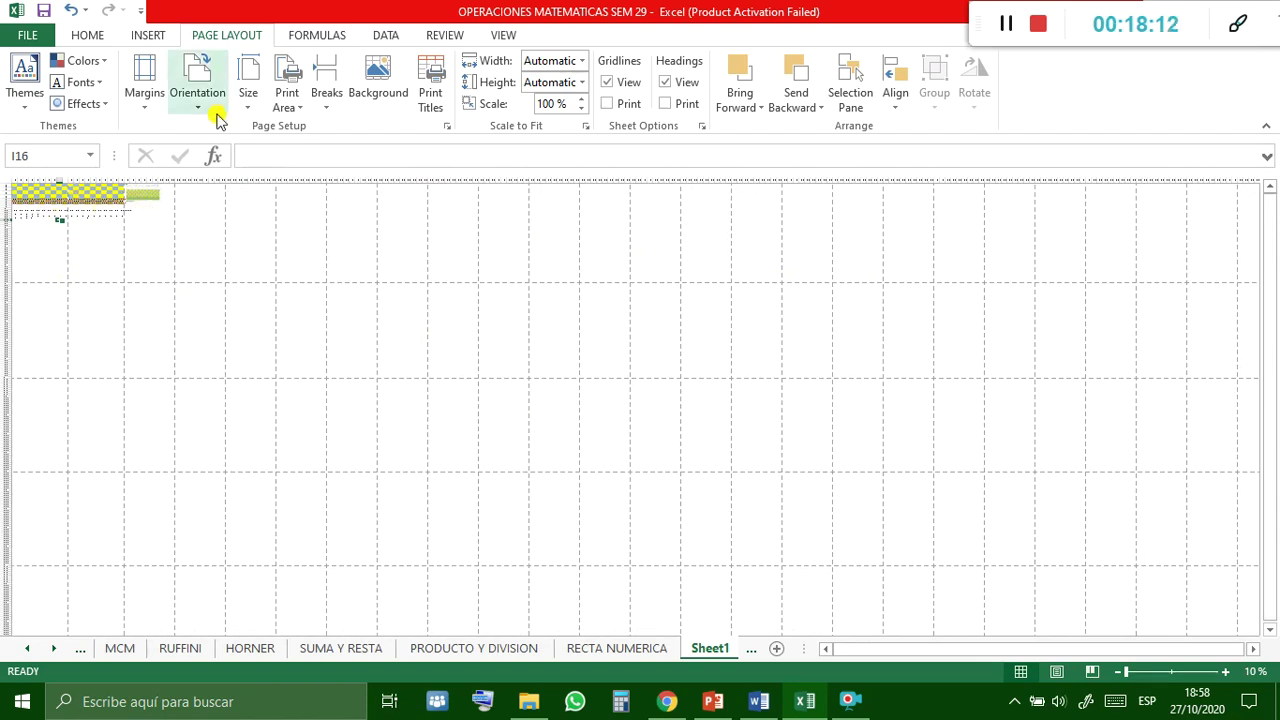
Set the page orientation to landscape, leaving paper size unchanged.
click(247, 99)
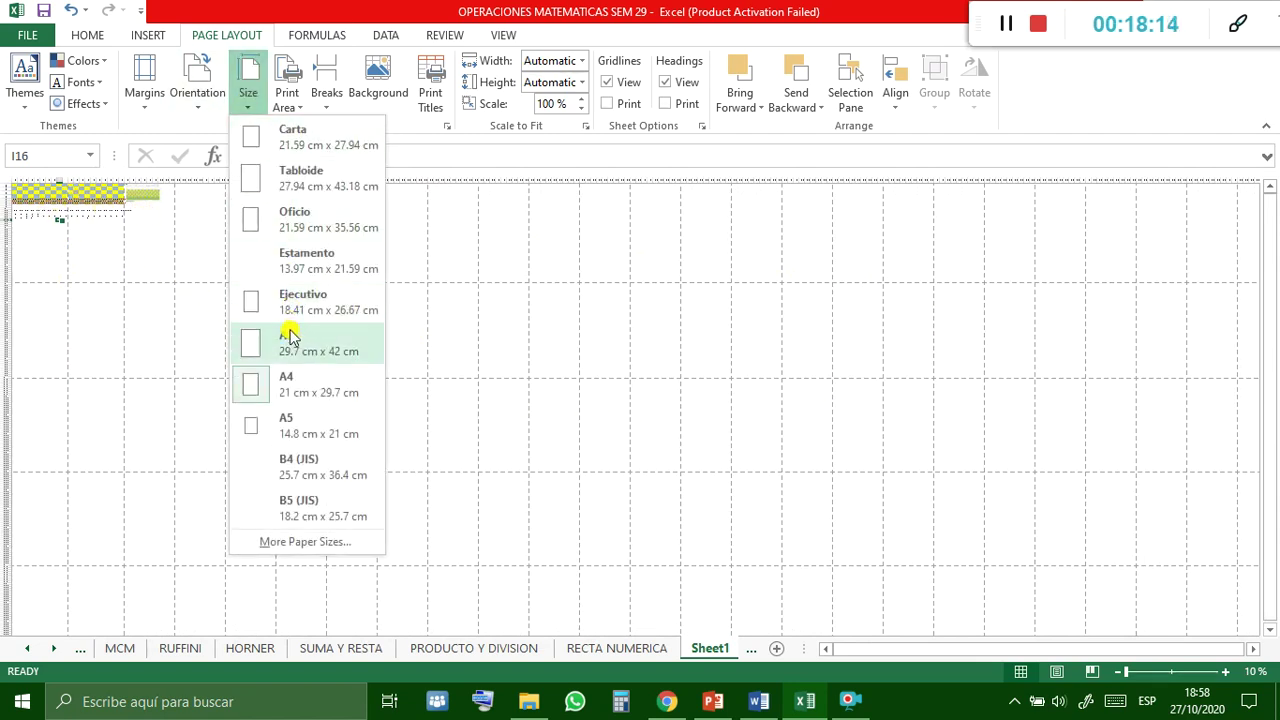
click(250, 106)
click(192, 104)
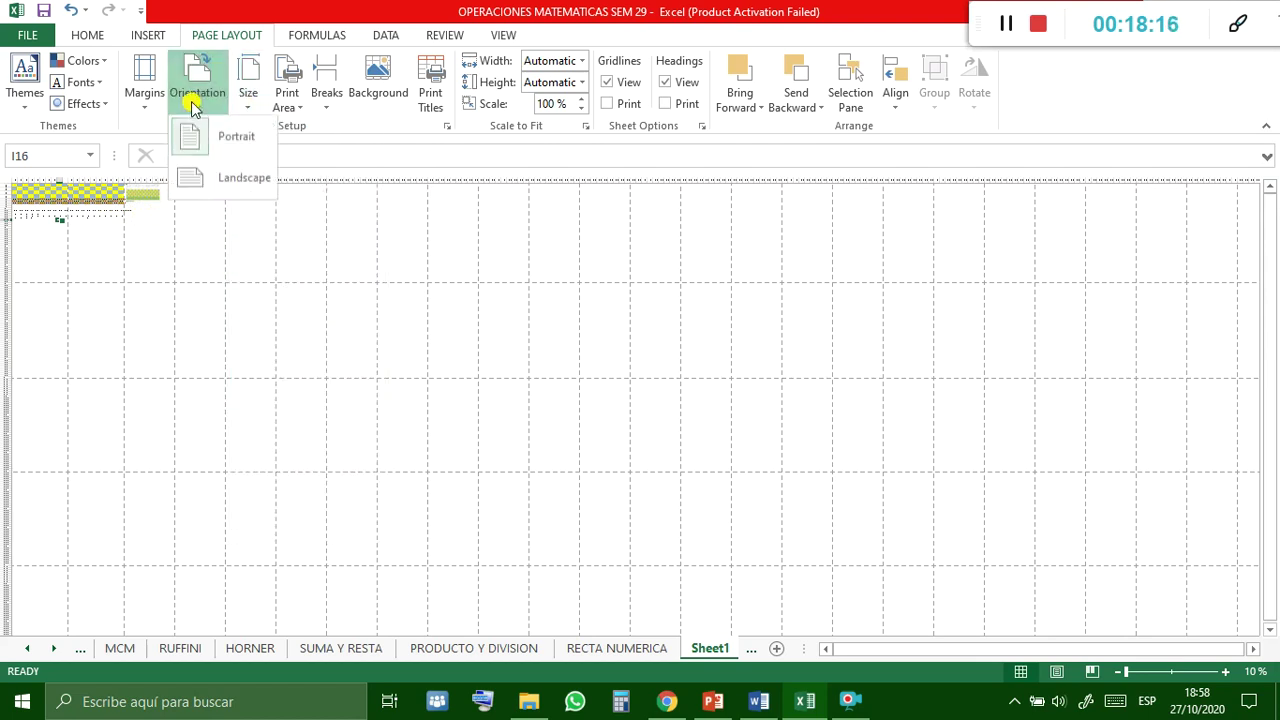
click(203, 172)
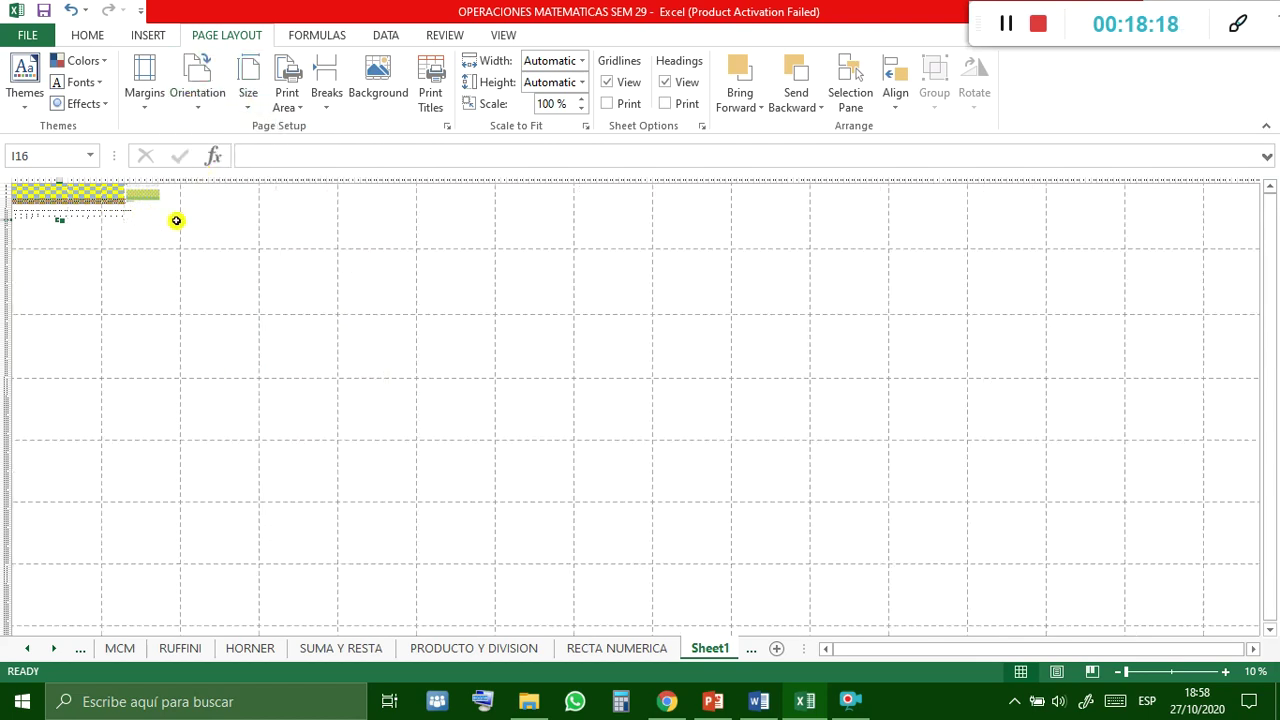
Scroll back to the top so the coloured 1–80 grid and series rows show.
scroll(3, 250, up, 2)
scroll(3, 250, up, 2)
drag(860, 644, 828, 652)
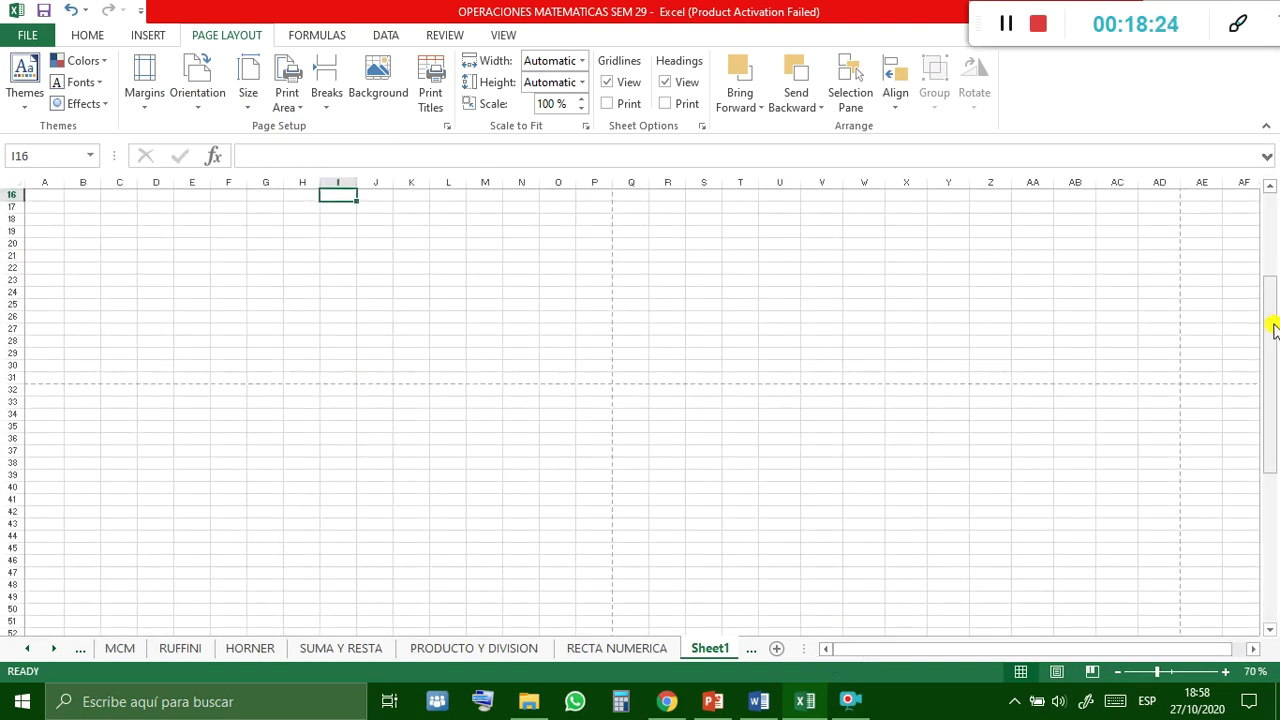
drag(1266, 318, 1265, 194)
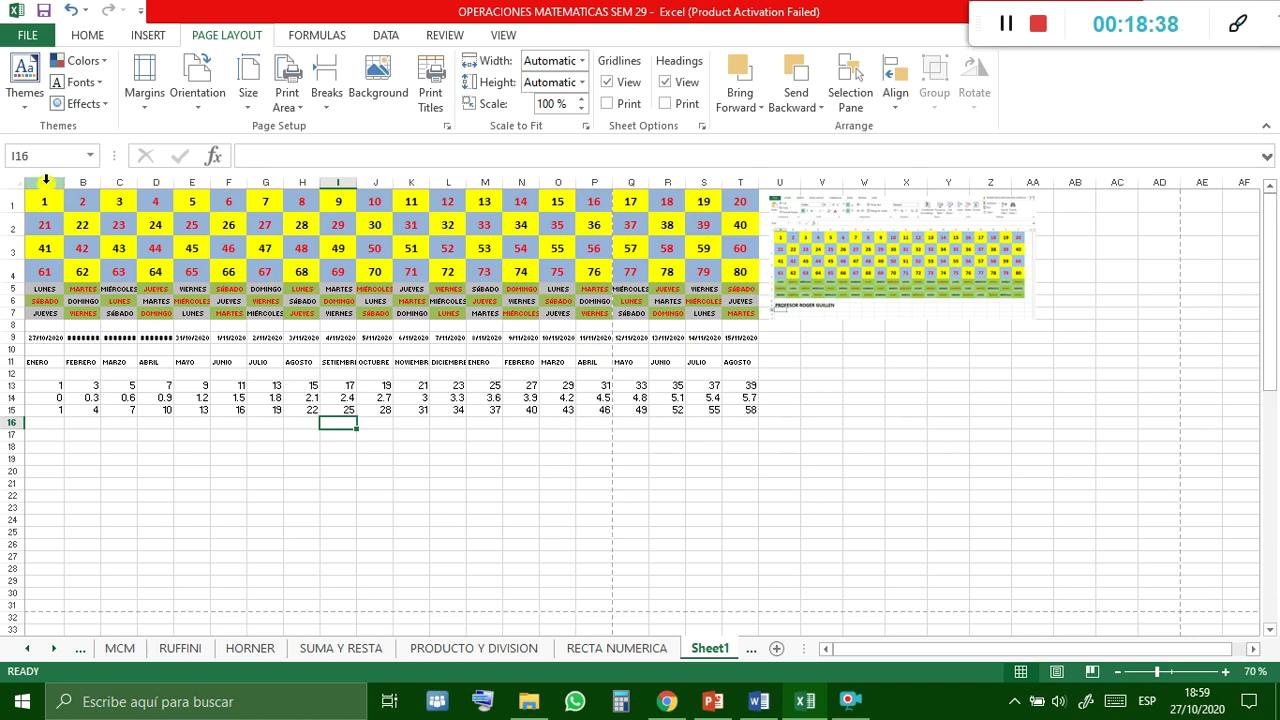
Apply Narrow page margins to the sheet.
mouse_move(41, 183)
mouse_down()
mouse_move(633, 169)
mouse_move(603, 179)
mouse_up()
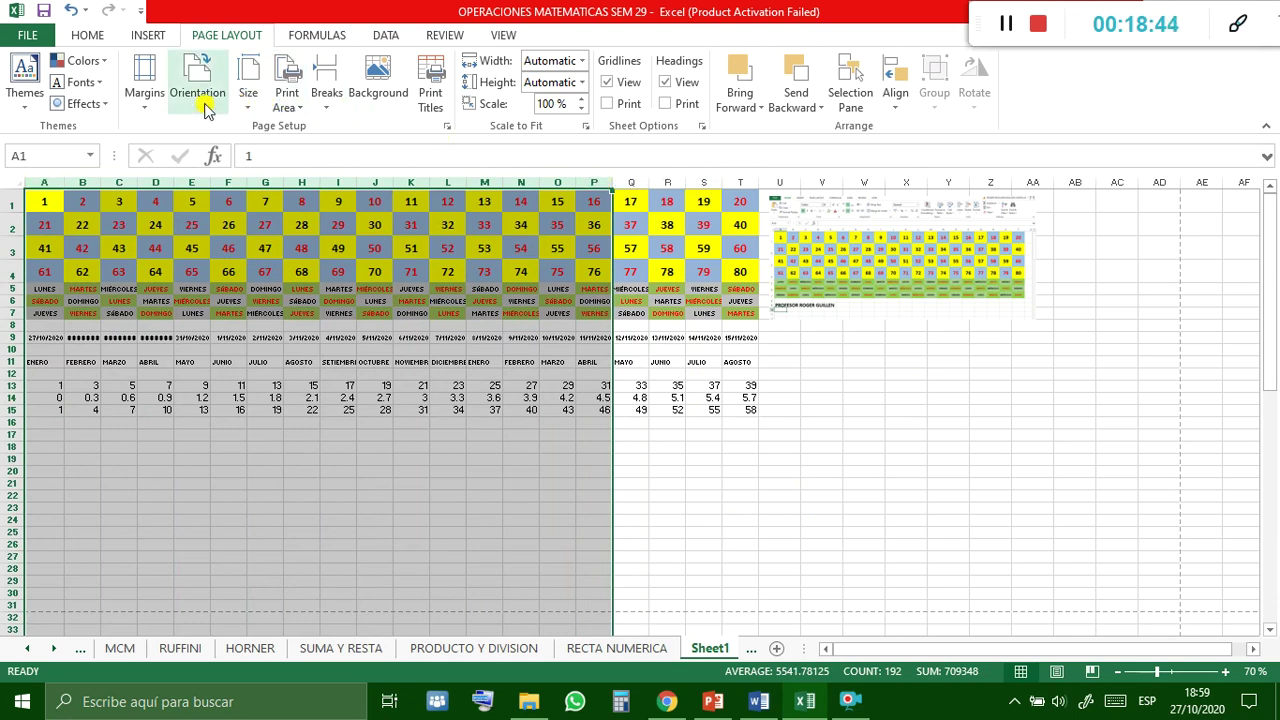
click(150, 98)
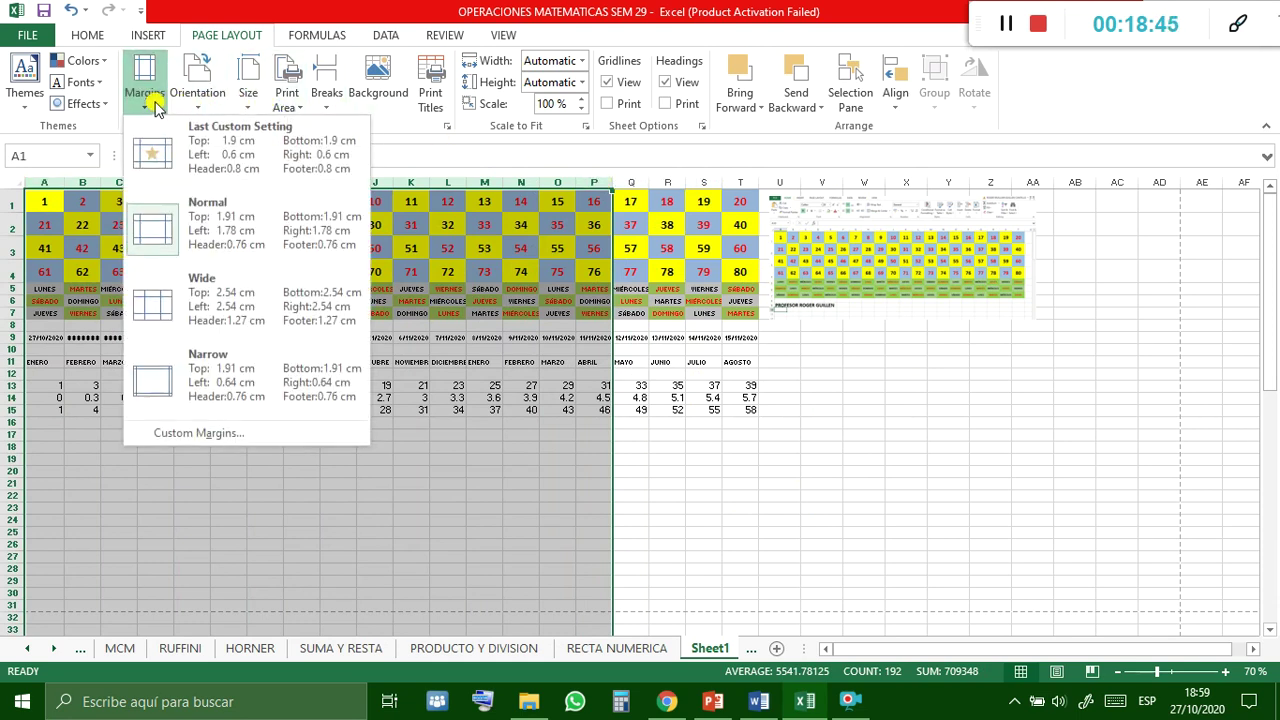
click(157, 383)
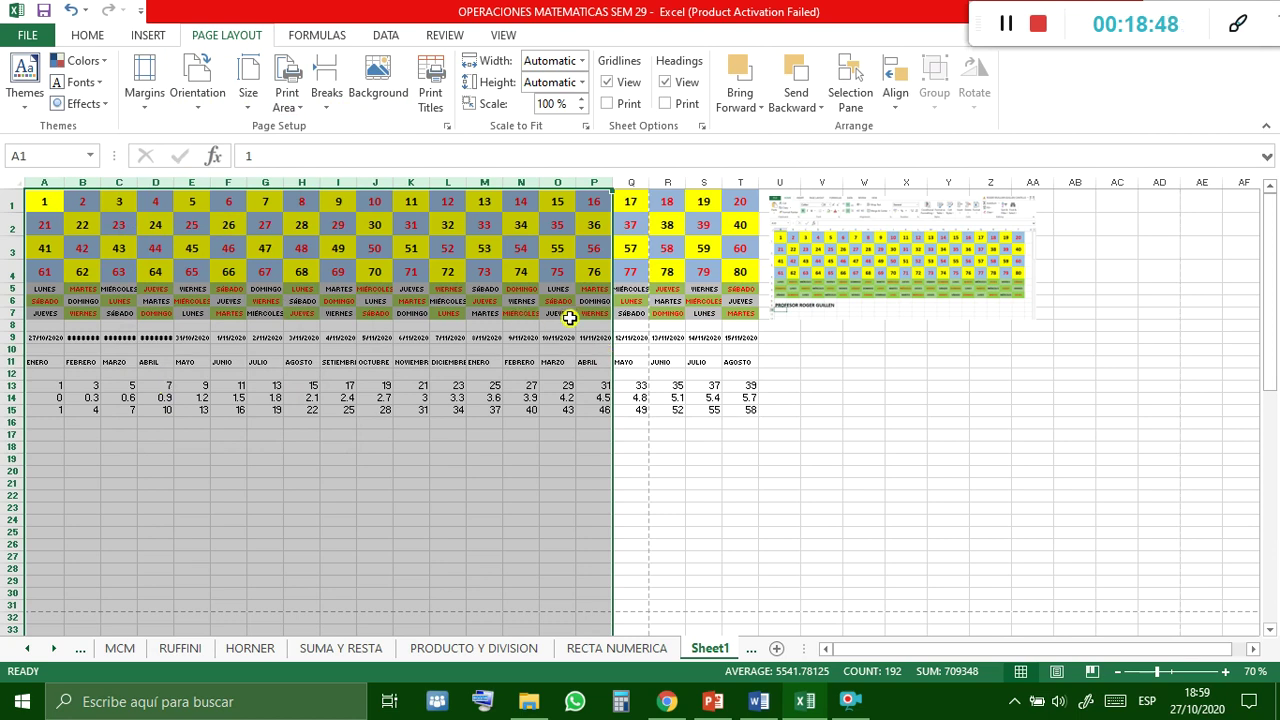
click(740, 435)
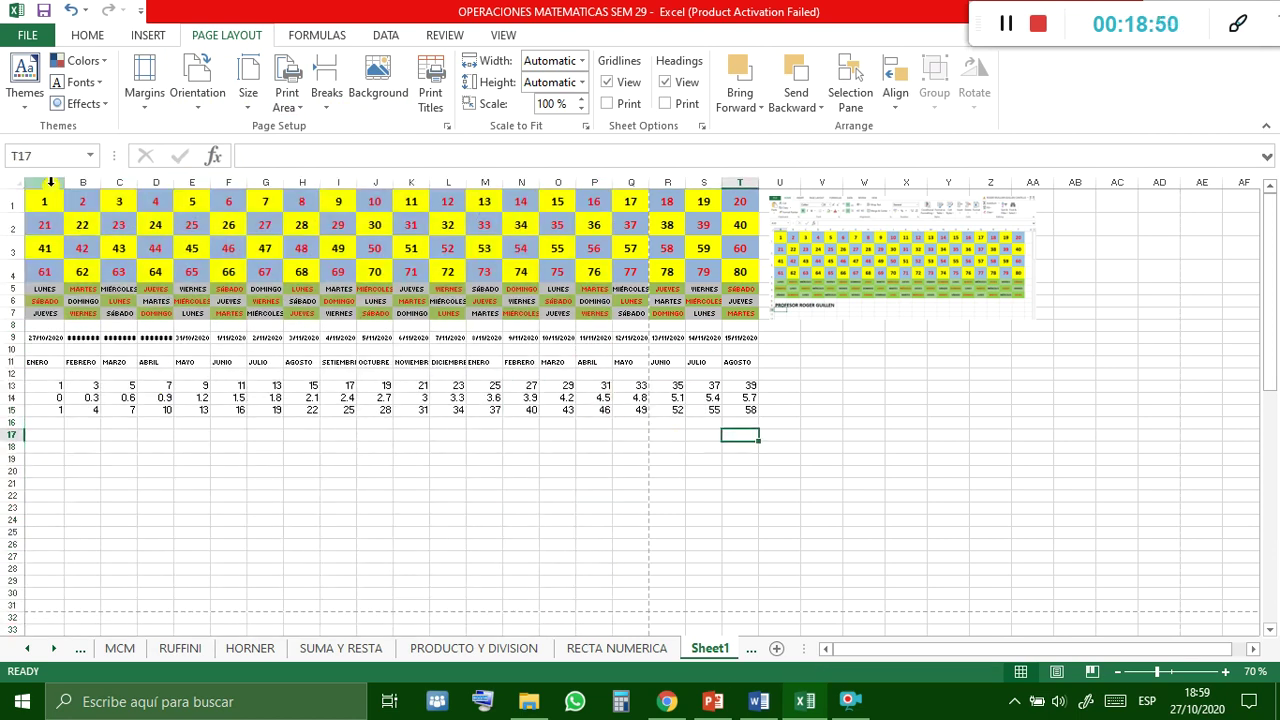
Resize columns A–T to one equal, slightly narrower width.
drag(50, 182, 747, 165)
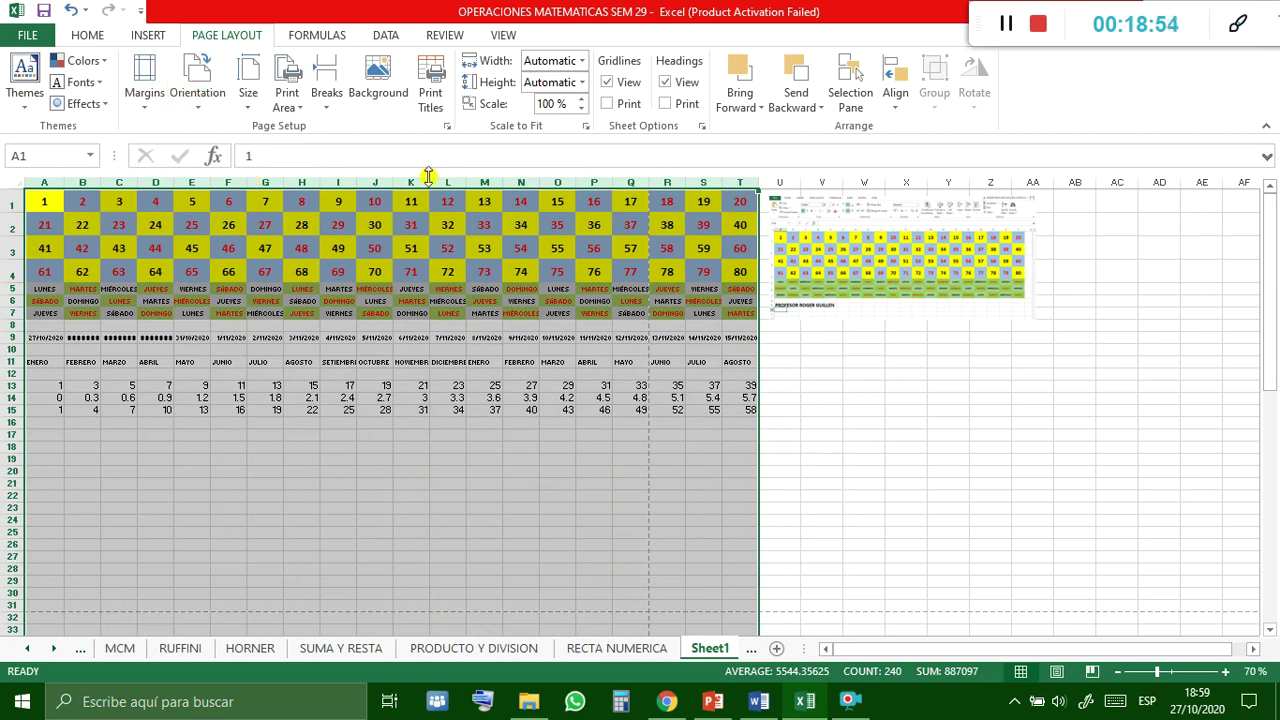
drag(430, 182, 424, 182)
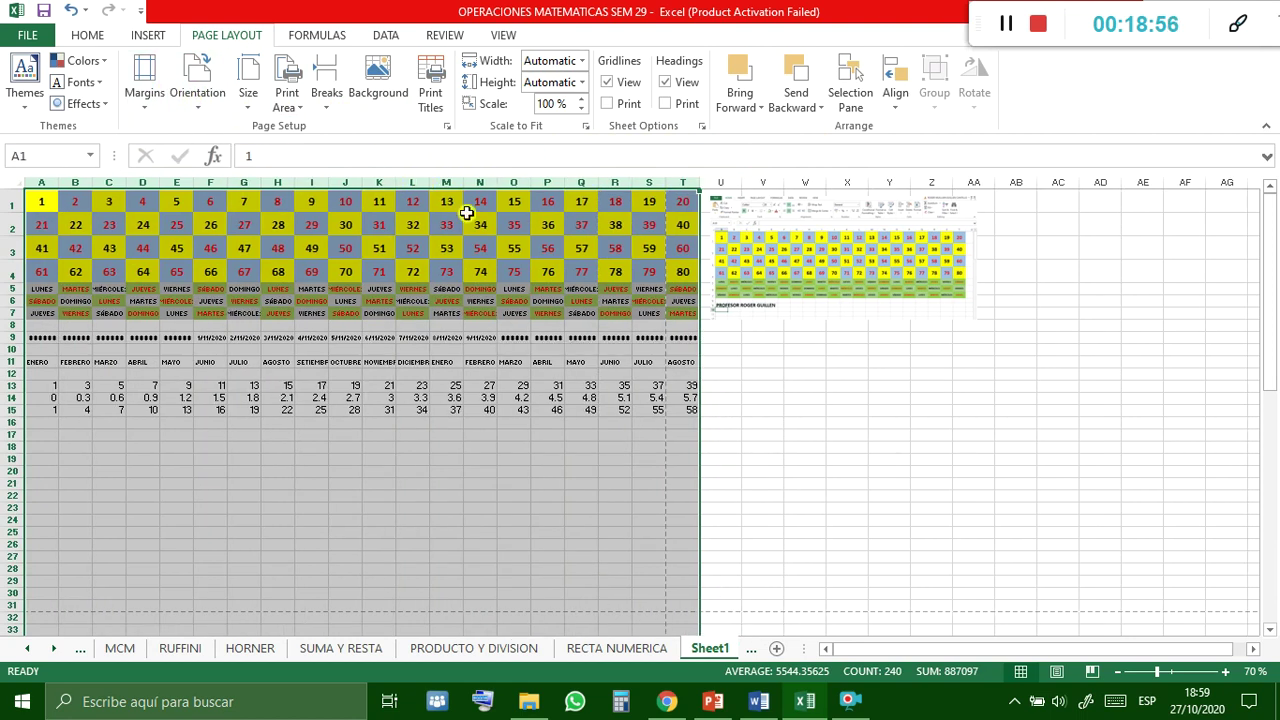
click(926, 470)
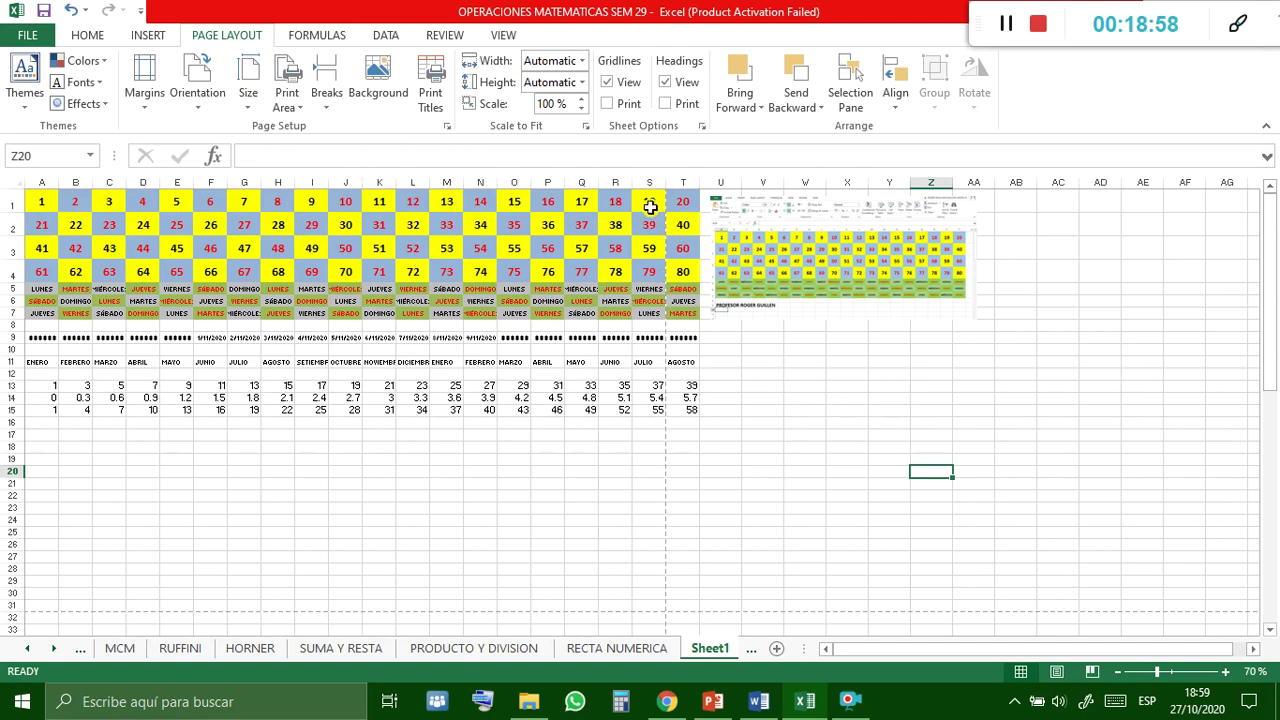
drag(683, 183, 53, 192)
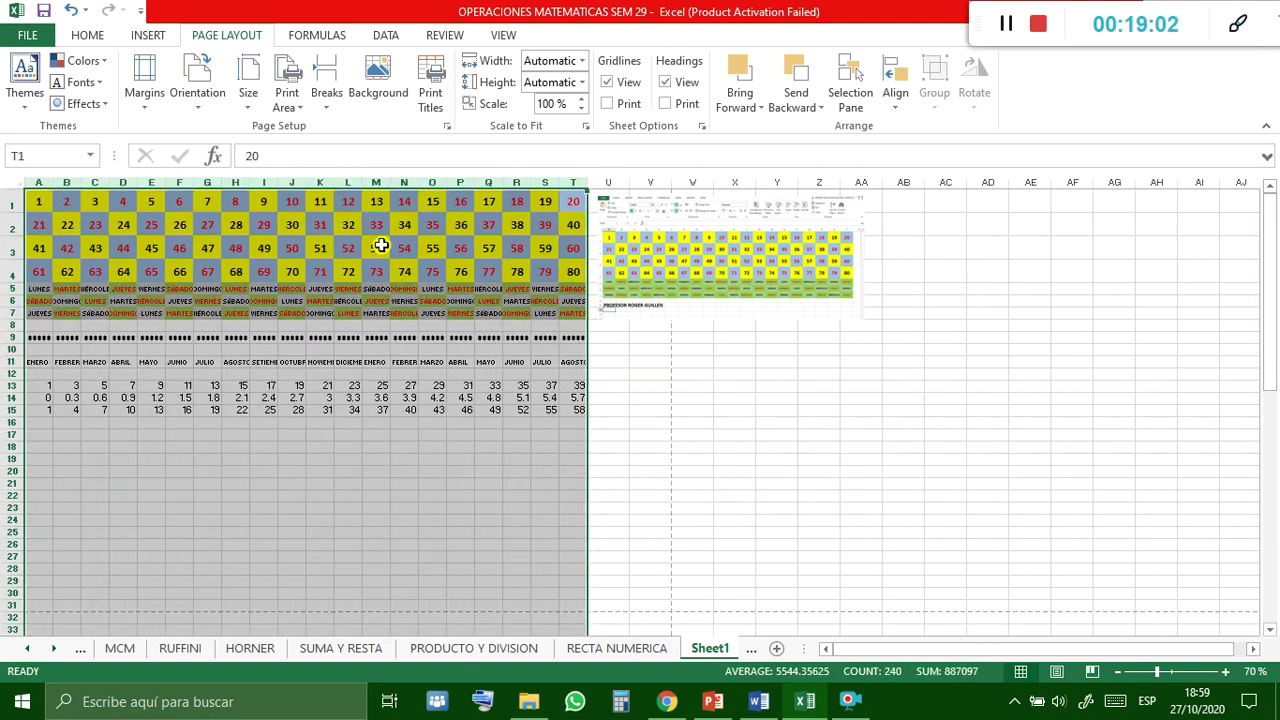
drag(46, 182, 50, 182)
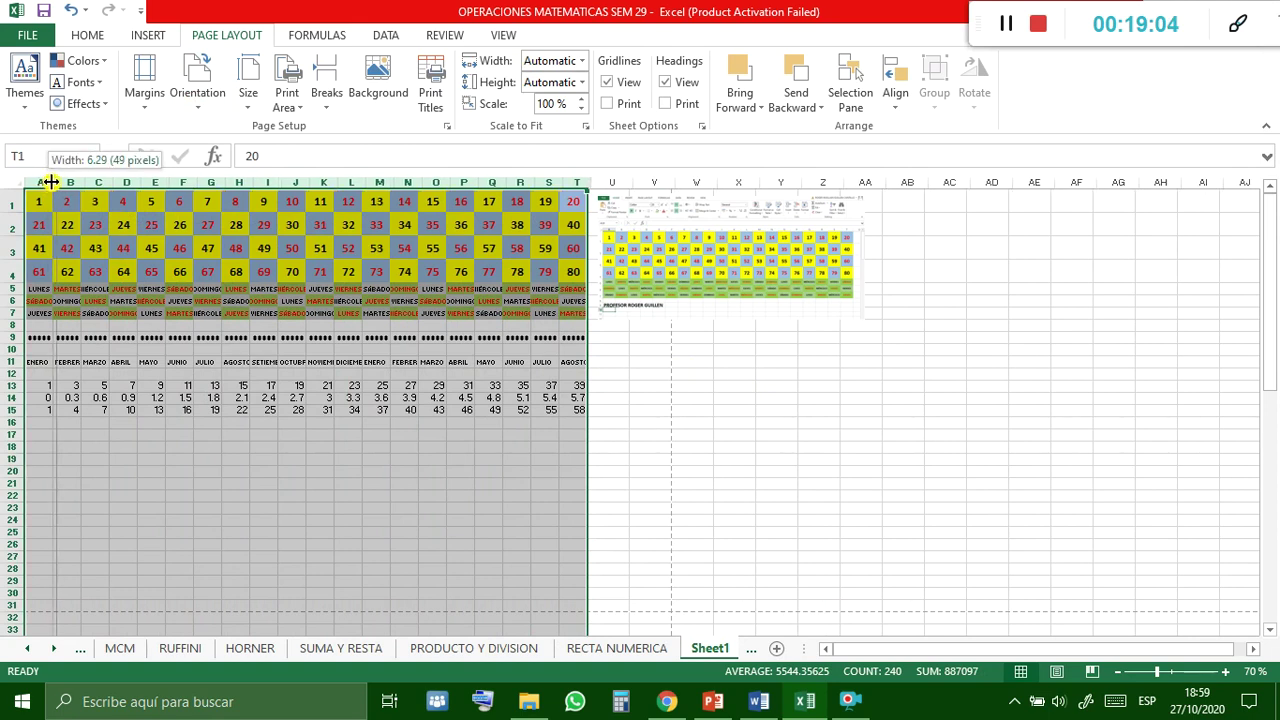
click(966, 445)
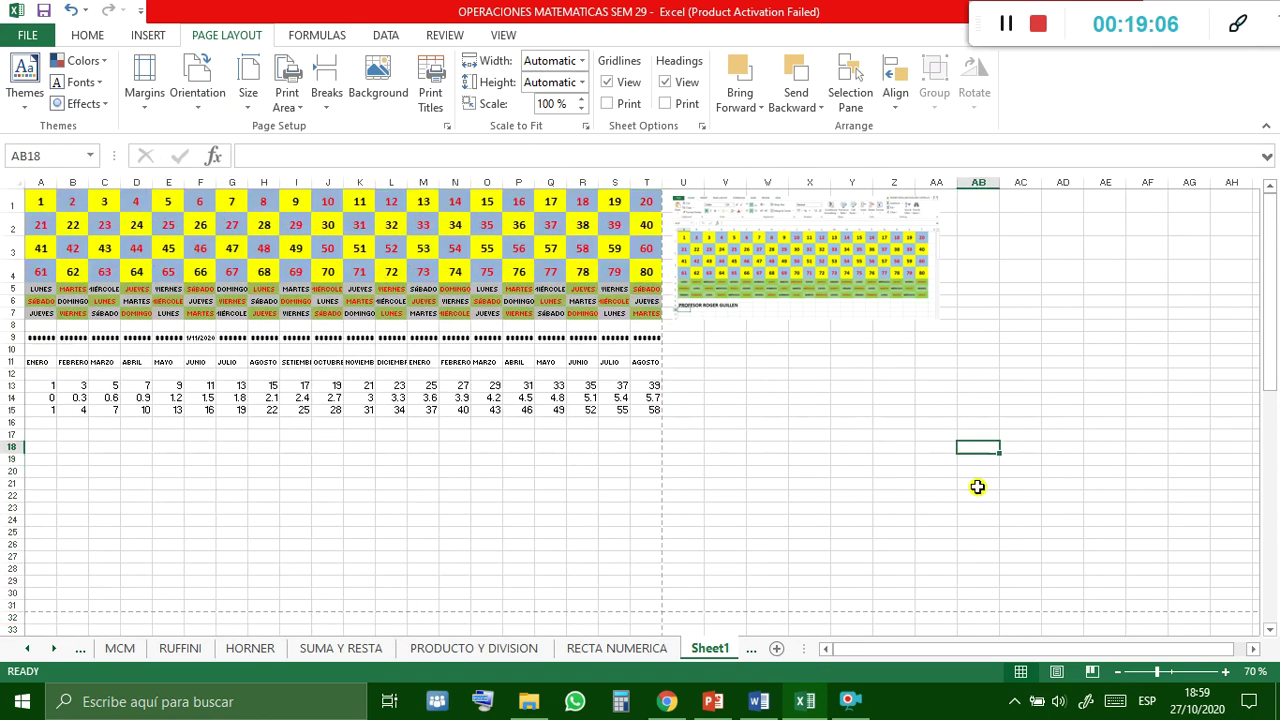
In Page Break Preview, move the page breaks so page 1 spans columns A–T through row 17.
click(1092, 672)
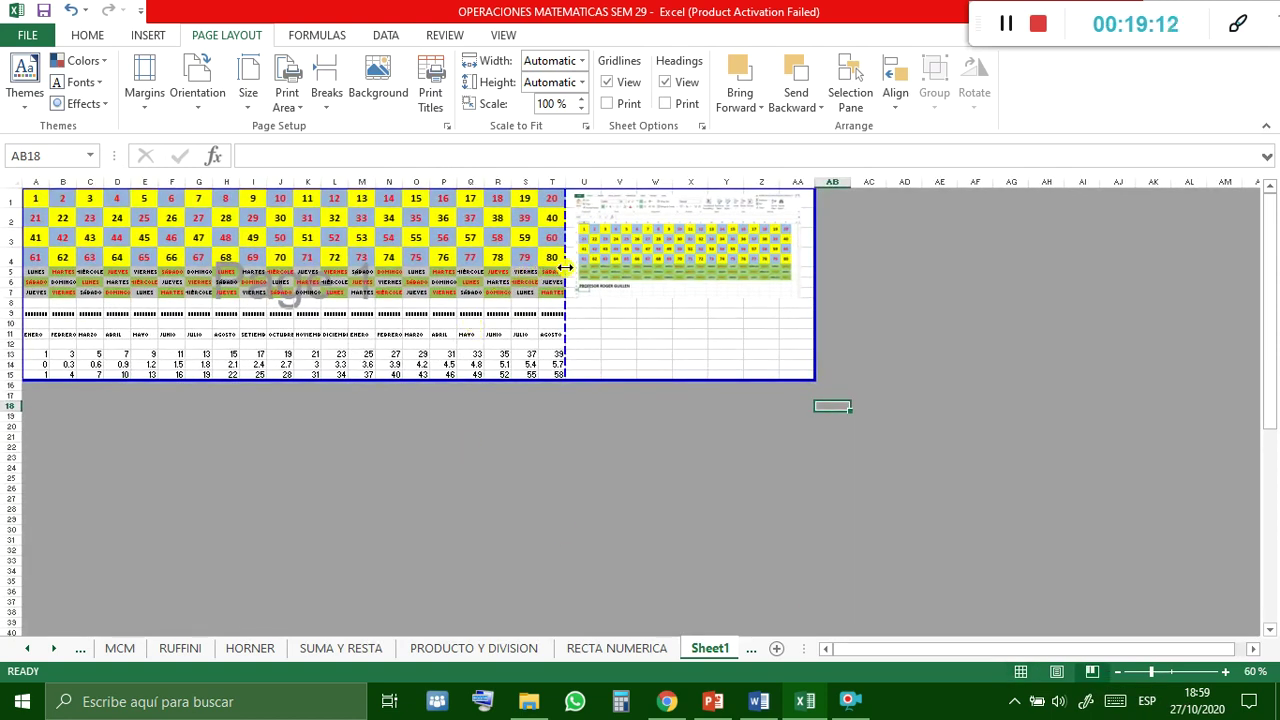
drag(580, 265, 534, 298)
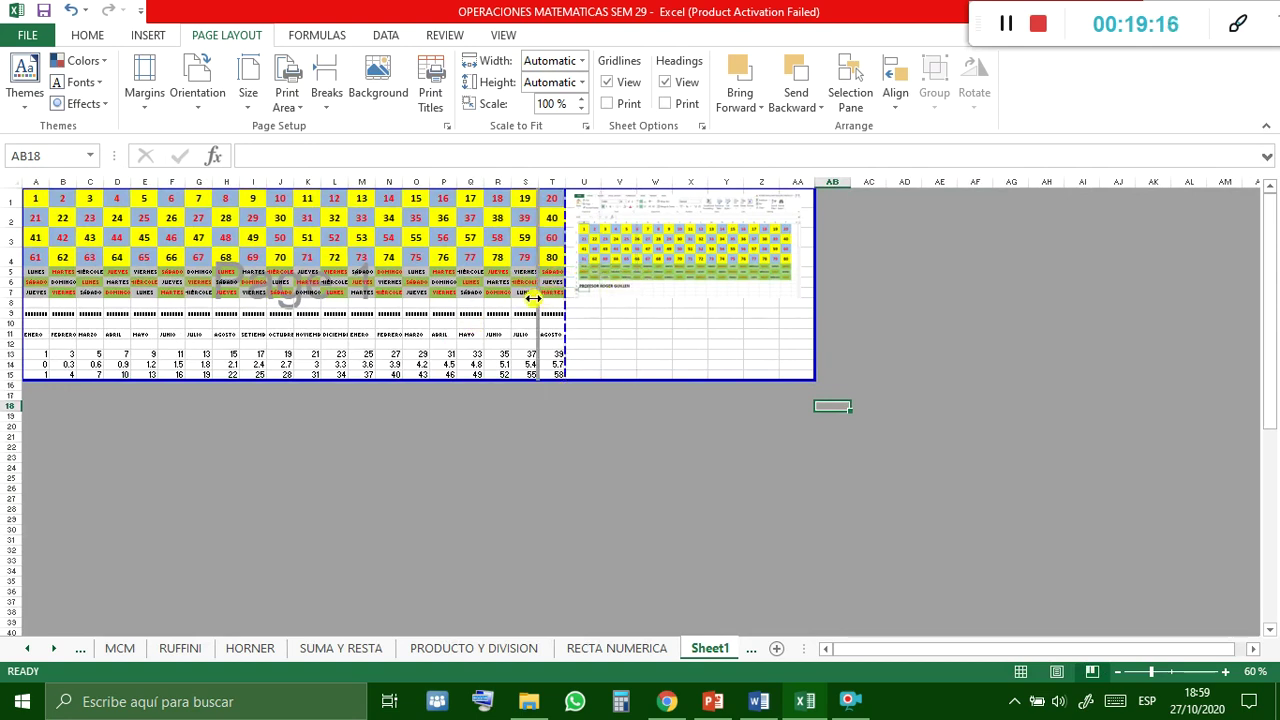
mouse_move(534, 298)
mouse_down()
mouse_move(617, 305)
mouse_move(566, 320)
mouse_up()
drag(266, 380, 250, 511)
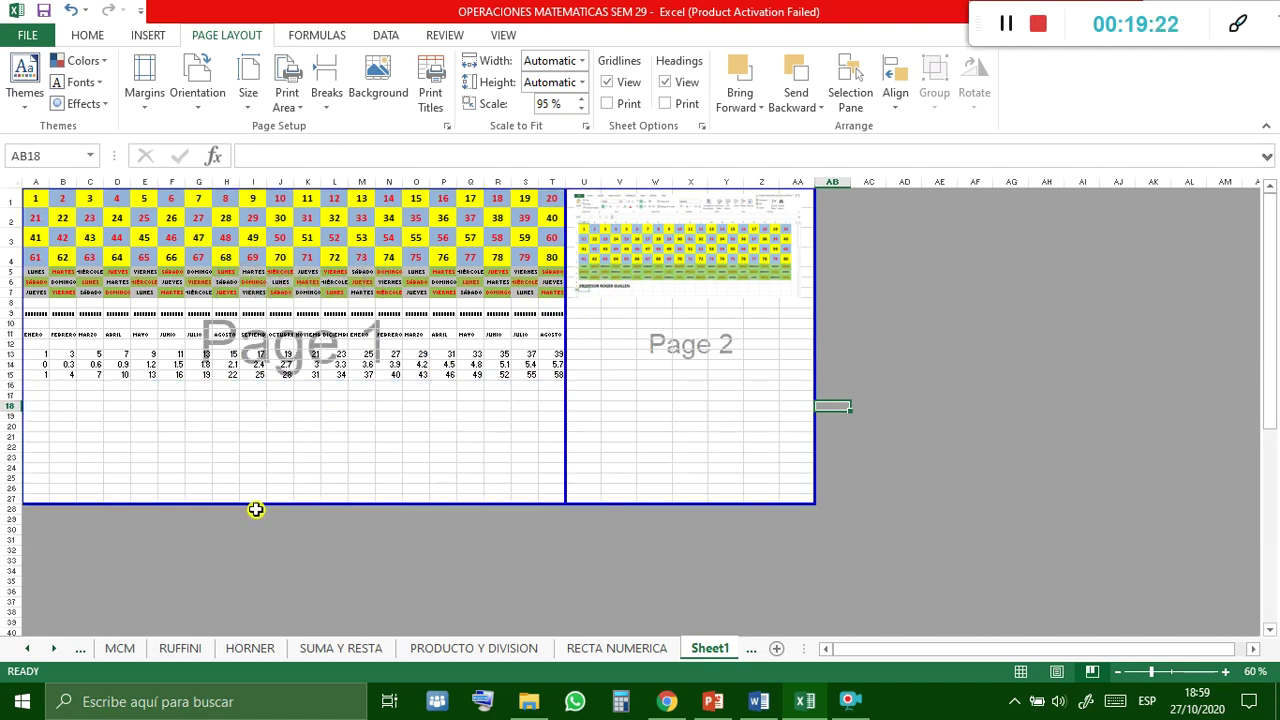
drag(259, 504, 258, 533)
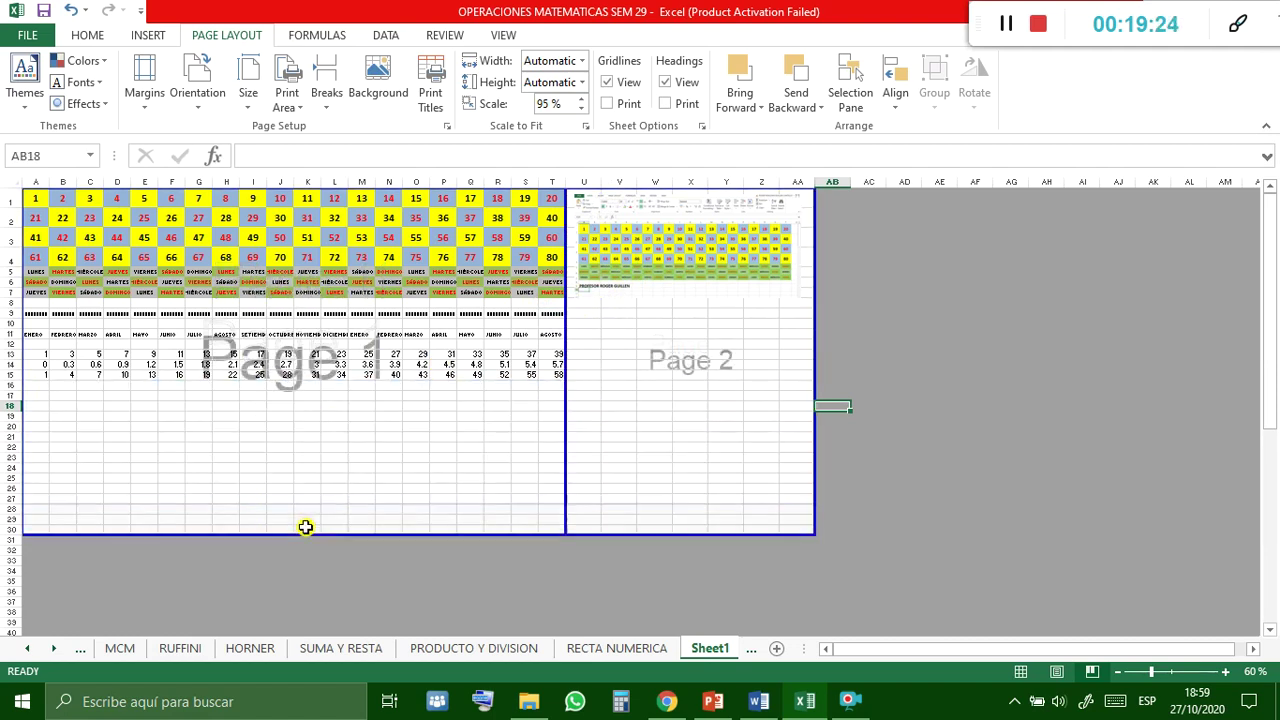
drag(351, 538, 366, 400)
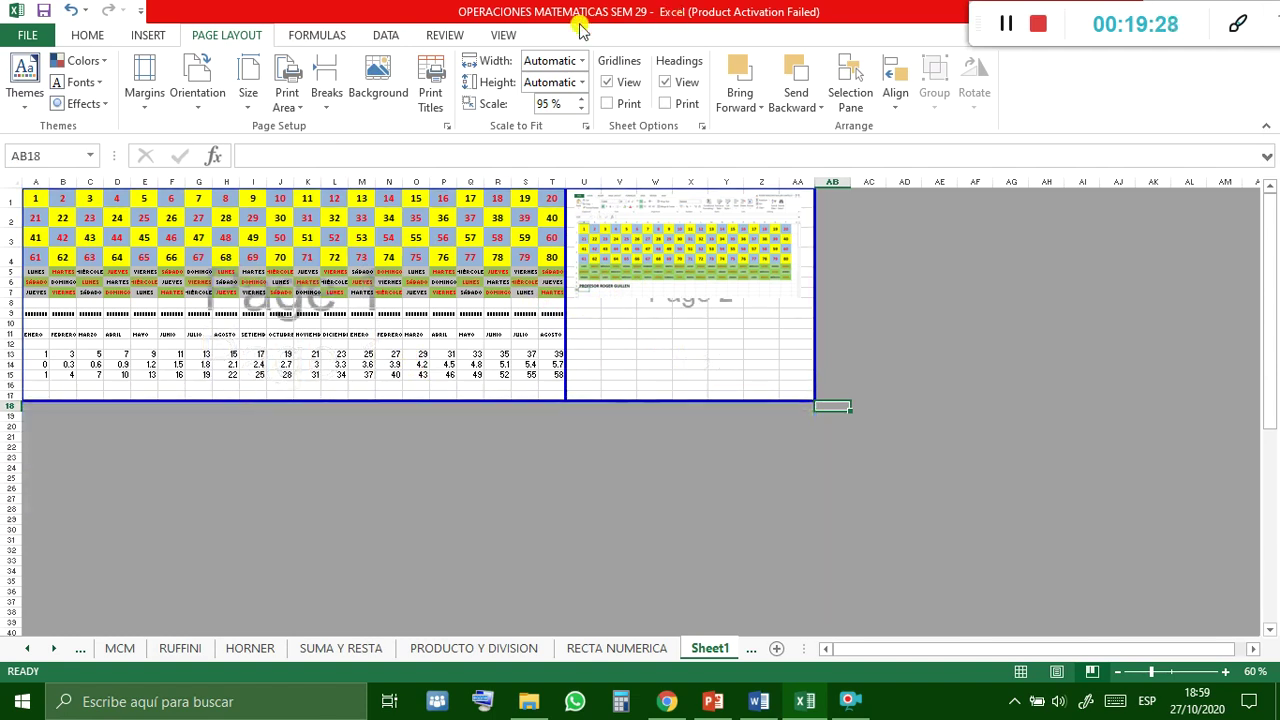
Look at the Formulas AutoSum list and File view without changes, then switch back to Normal view.
click(281, 35)
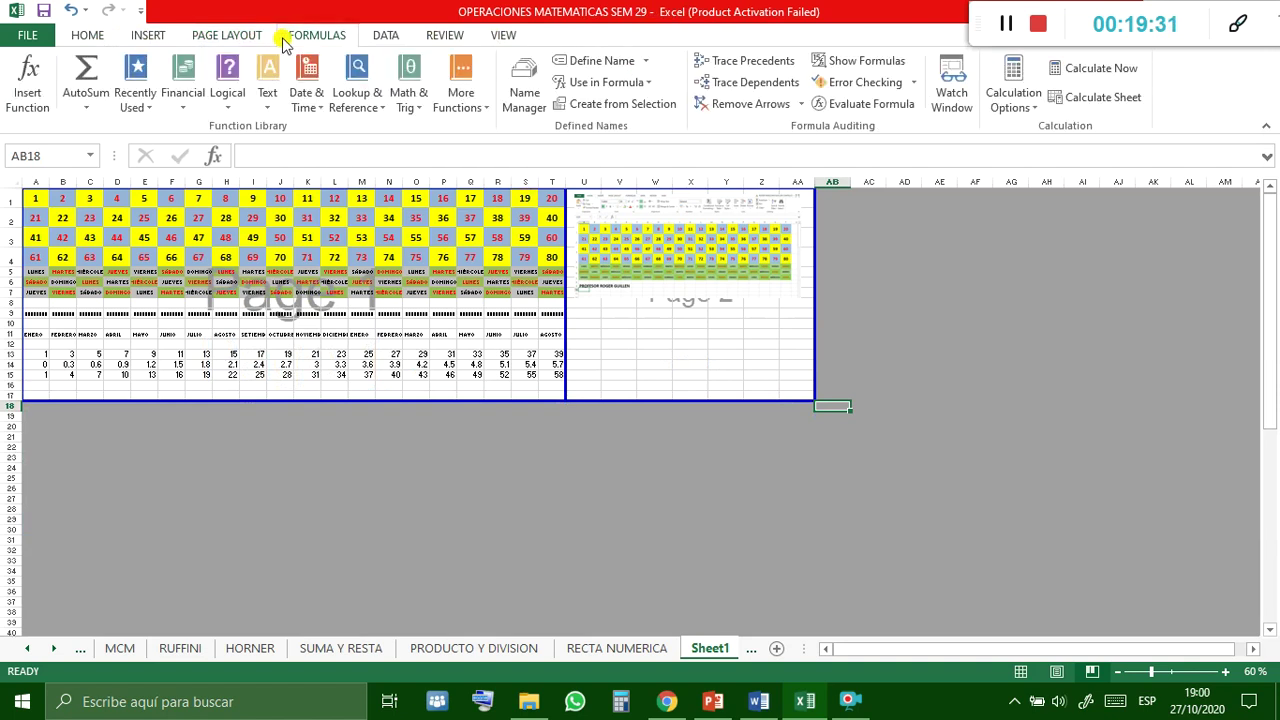
click(101, 110)
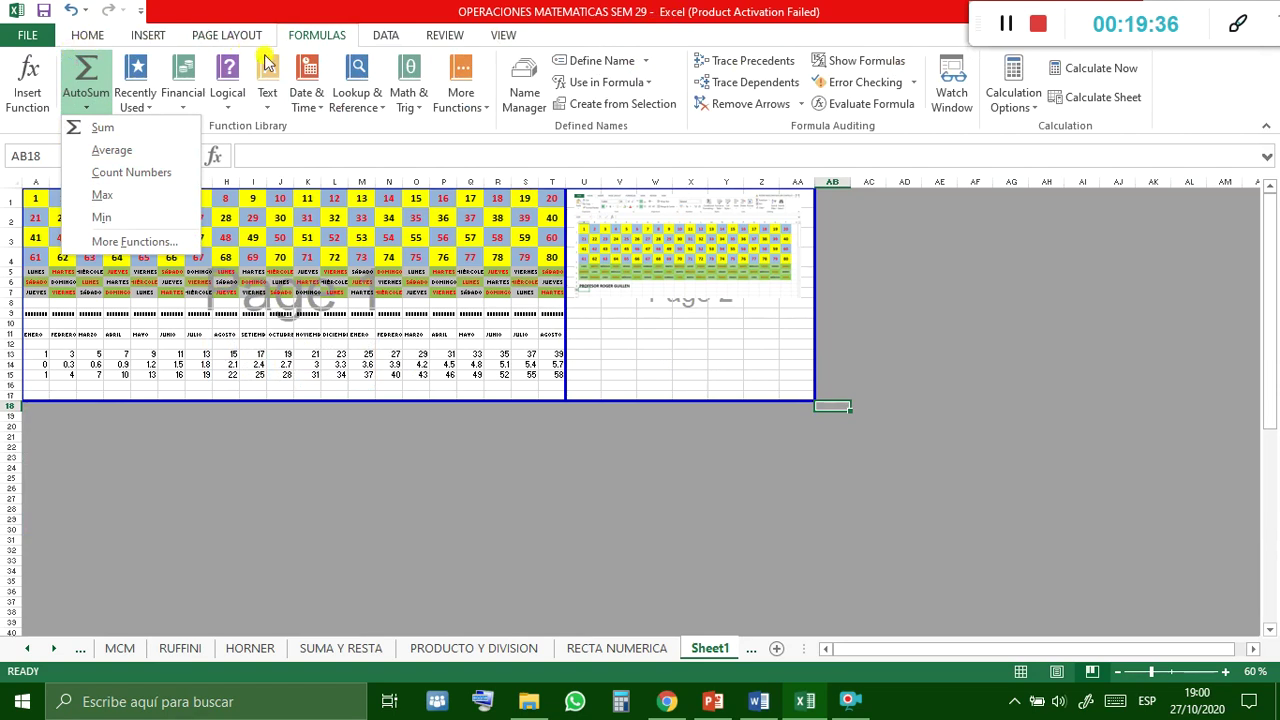
click(340, 35)
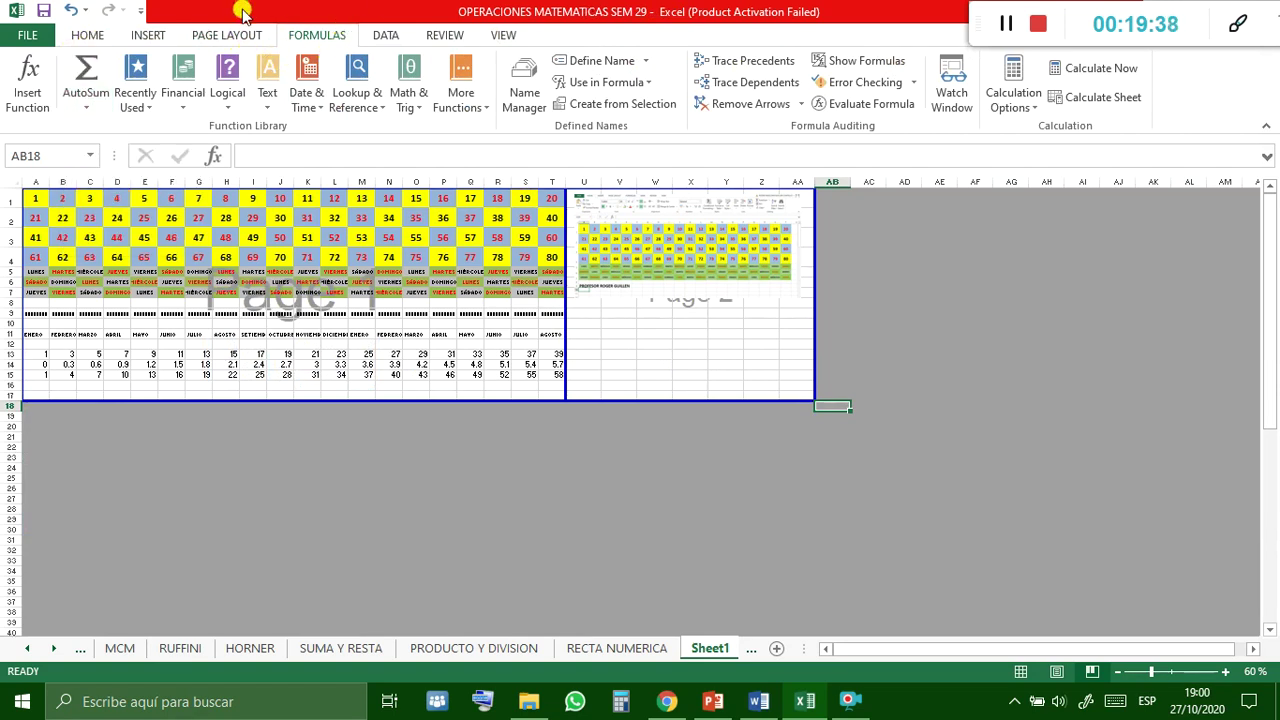
click(33, 36)
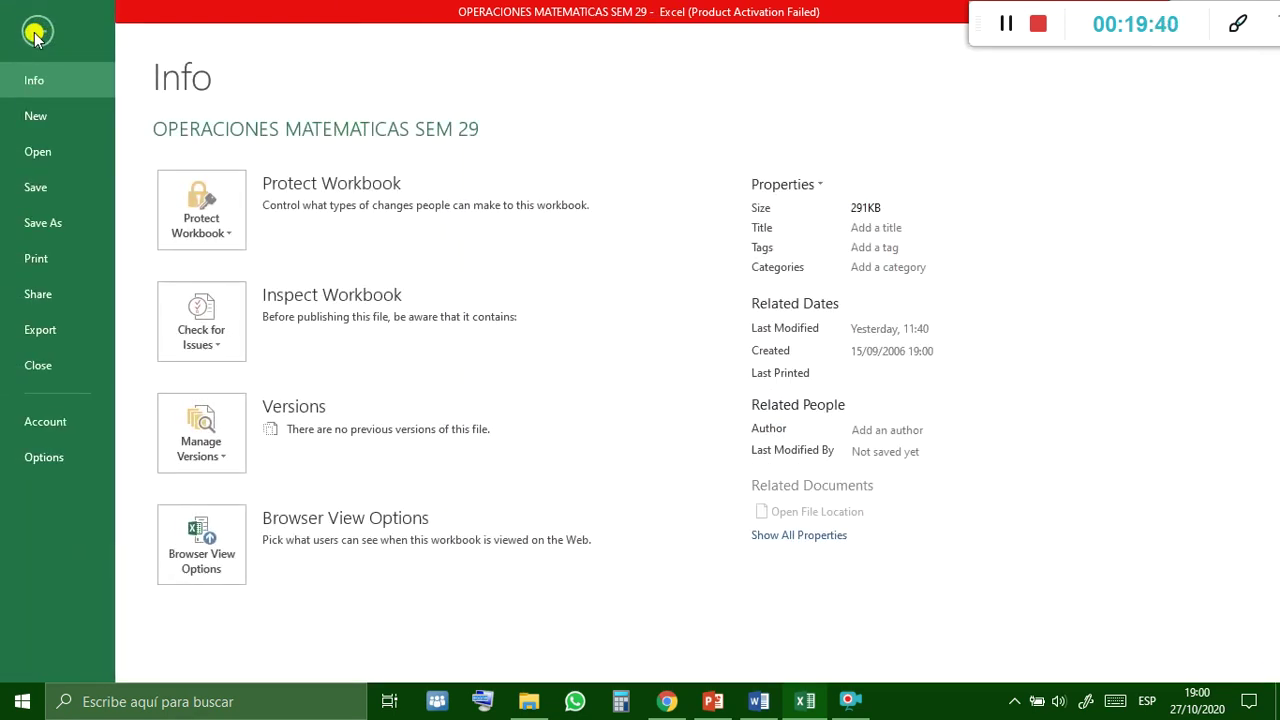
click(35, 33)
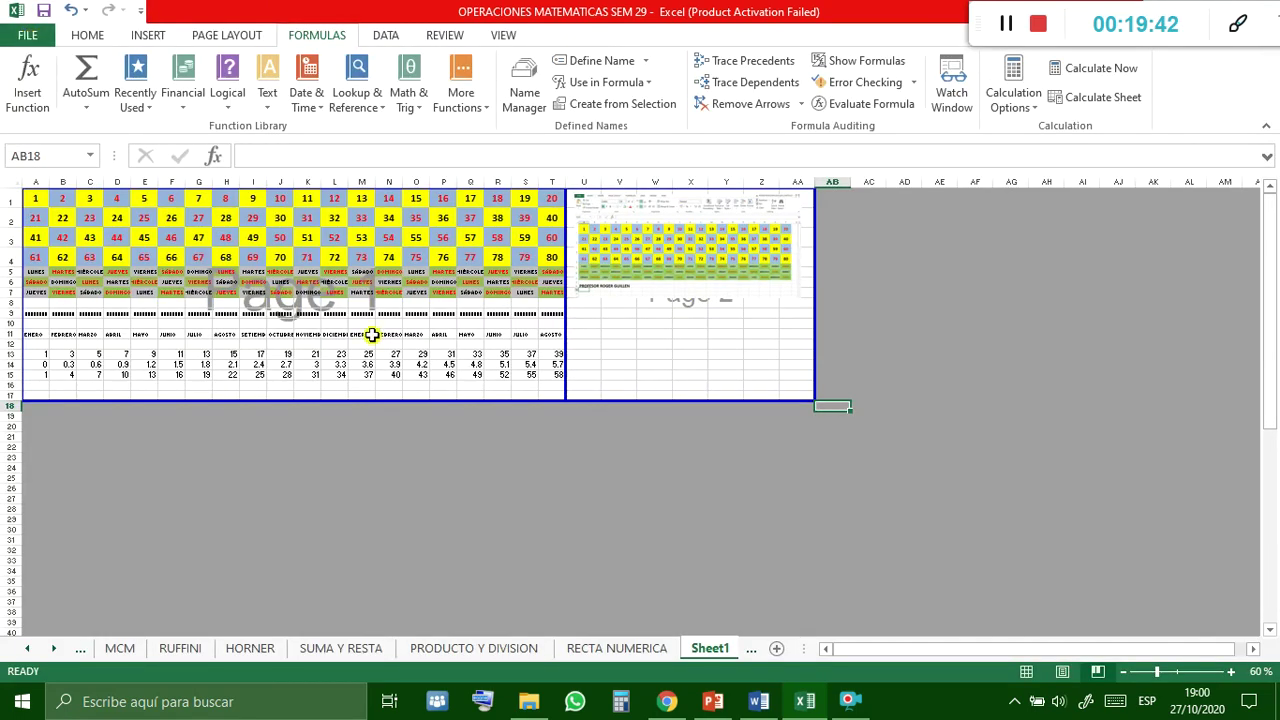
click(1026, 671)
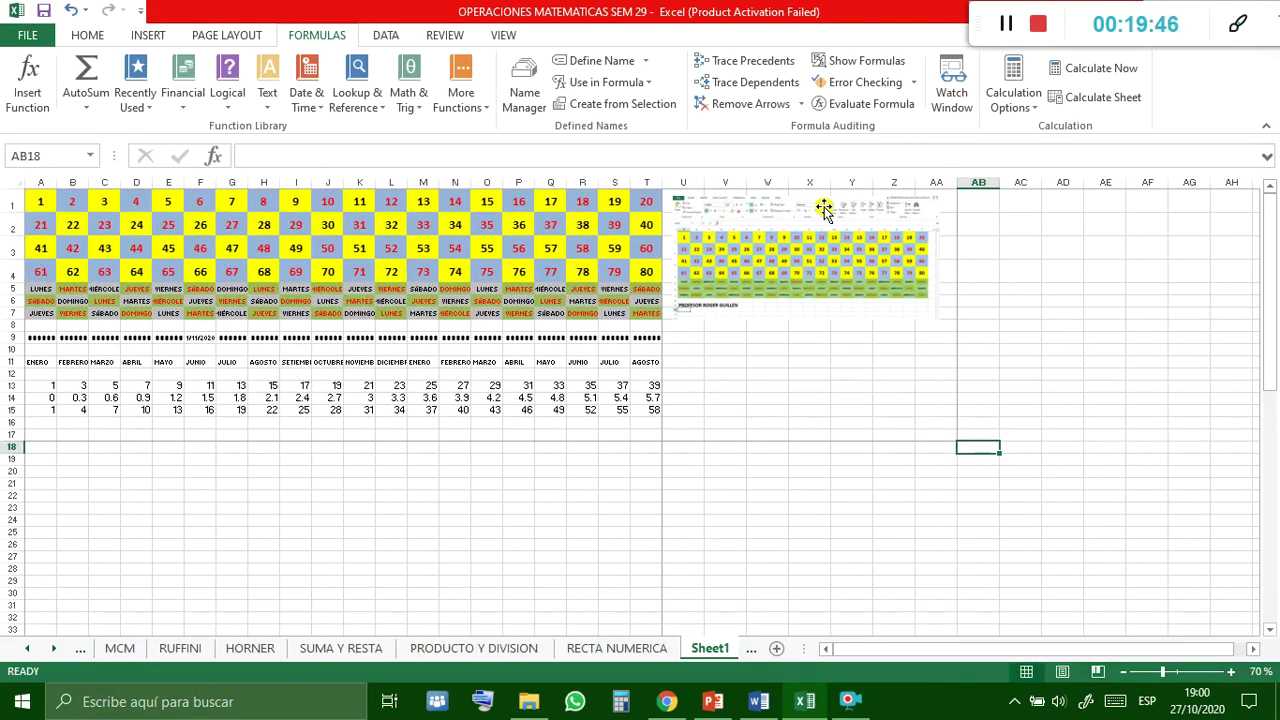
mouse_move(712, 701)
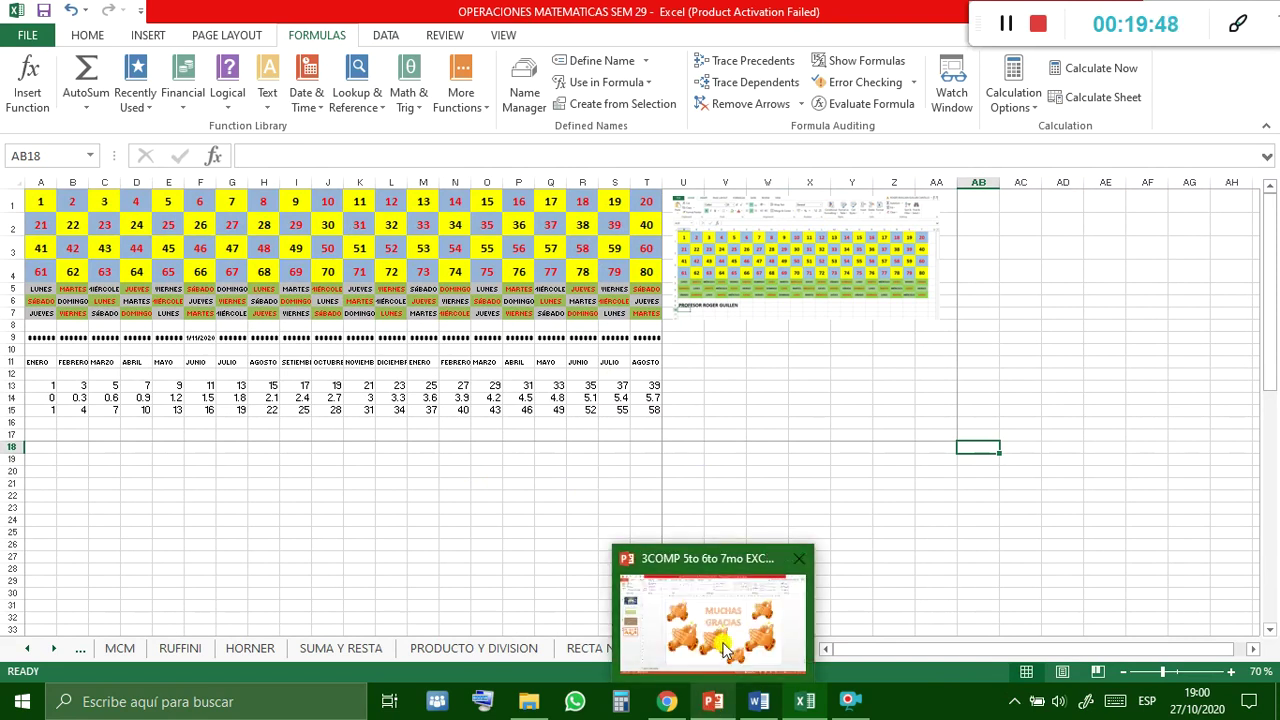
Switch to PowerPoint, run the slide show from the MUCHAS GRACIAS slide, and advance its animation.
click(727, 650)
click(1073, 671)
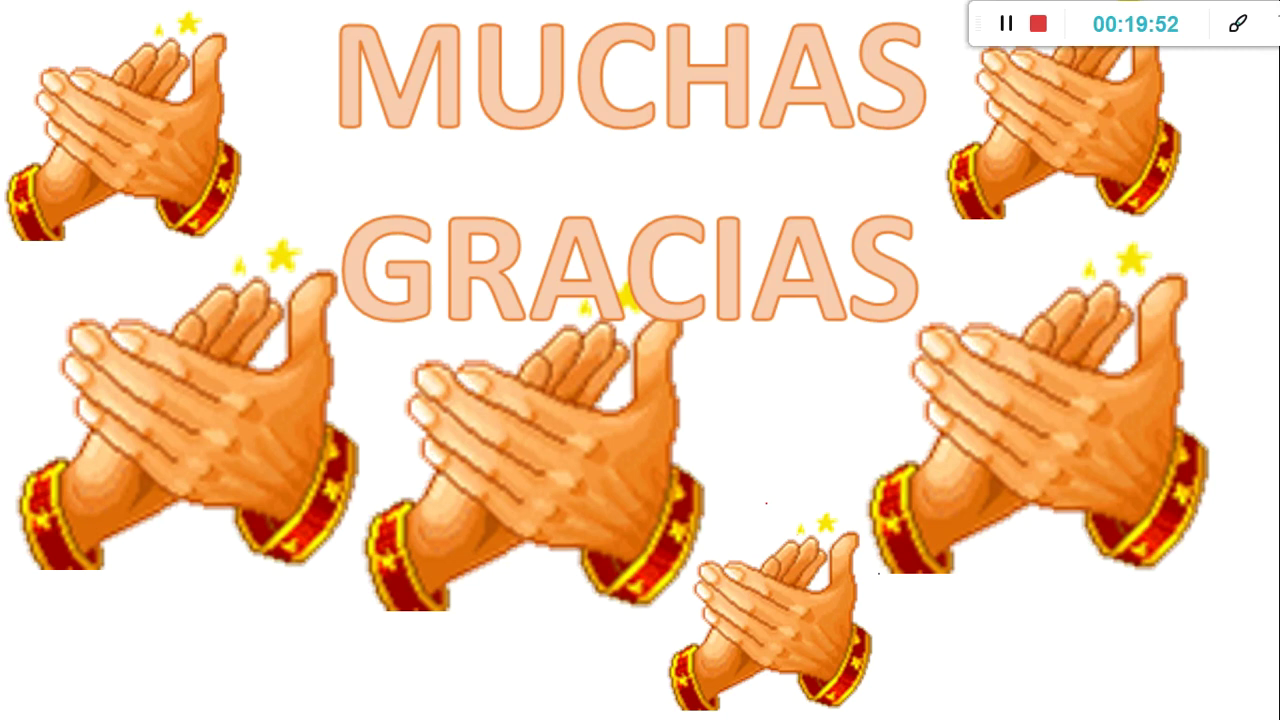
key(space)
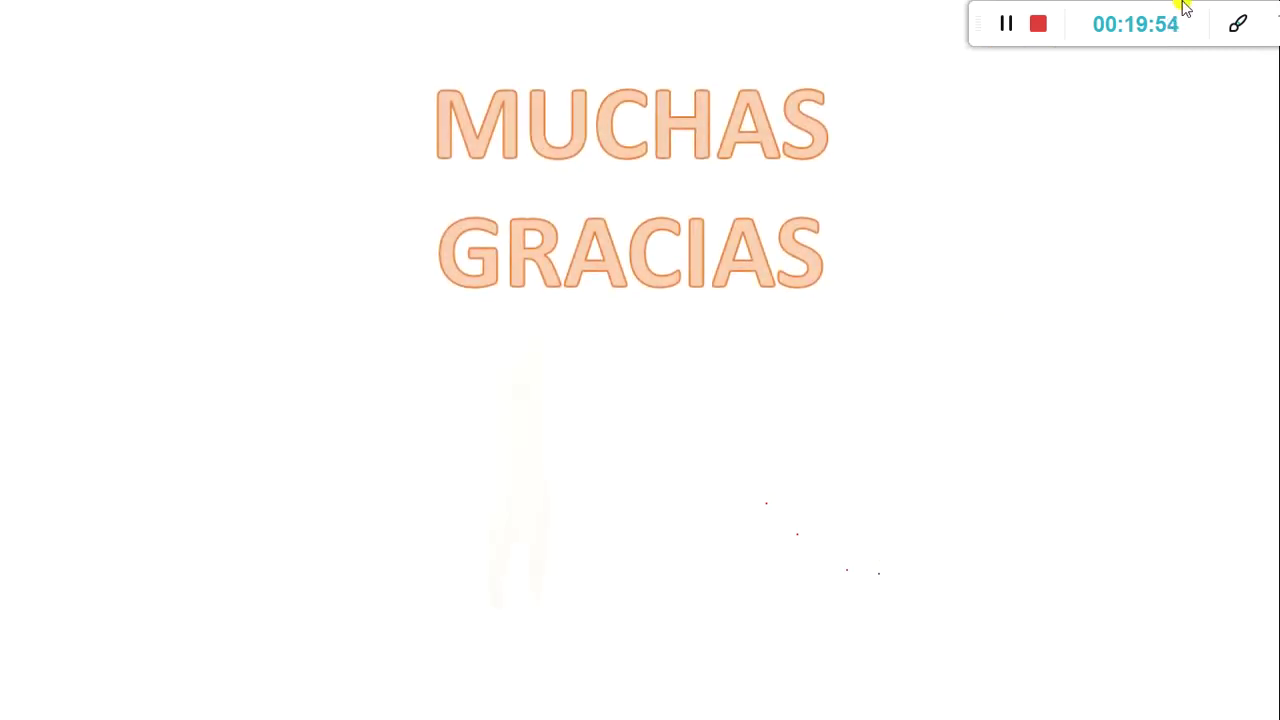